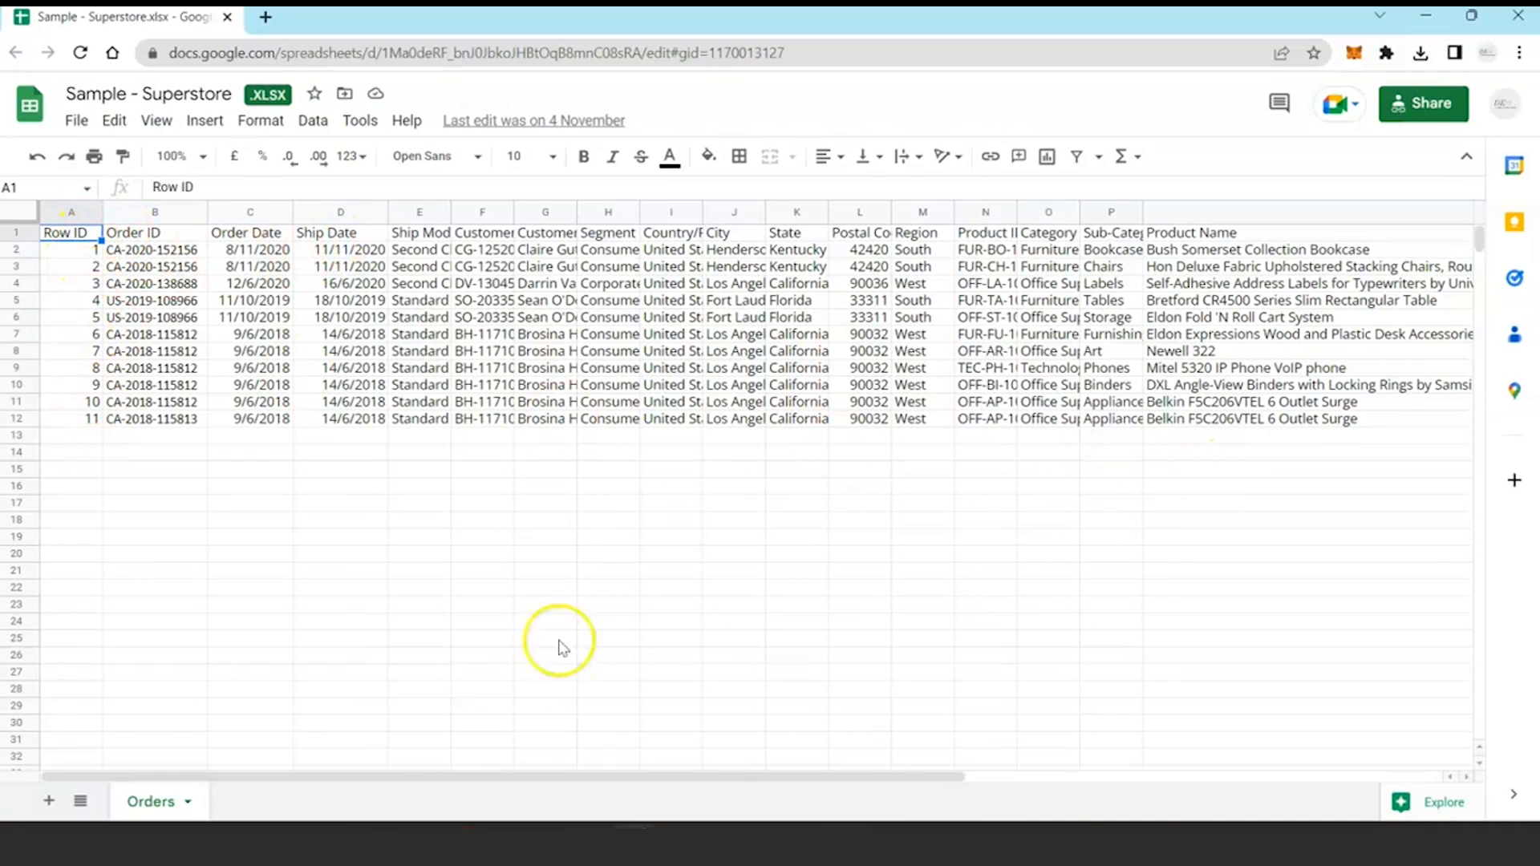
# - Open the publish-to-web settings for the Superstore spreadsheet and copy the entire document's published web page link
pyautogui.click(74, 124)
pyautogui.moveTo(121, 334)
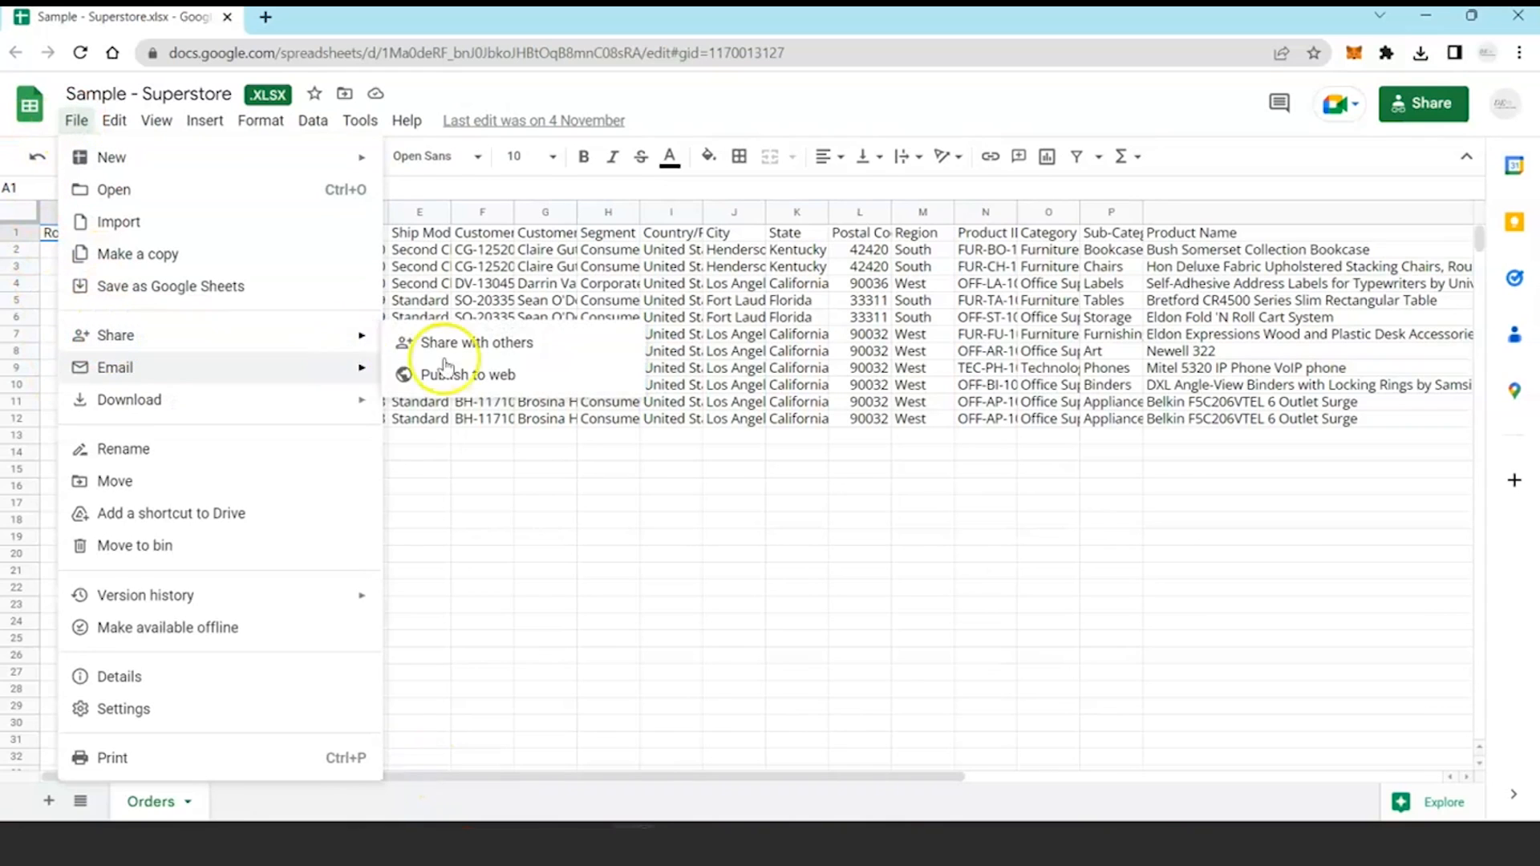
pyautogui.click(465, 374)
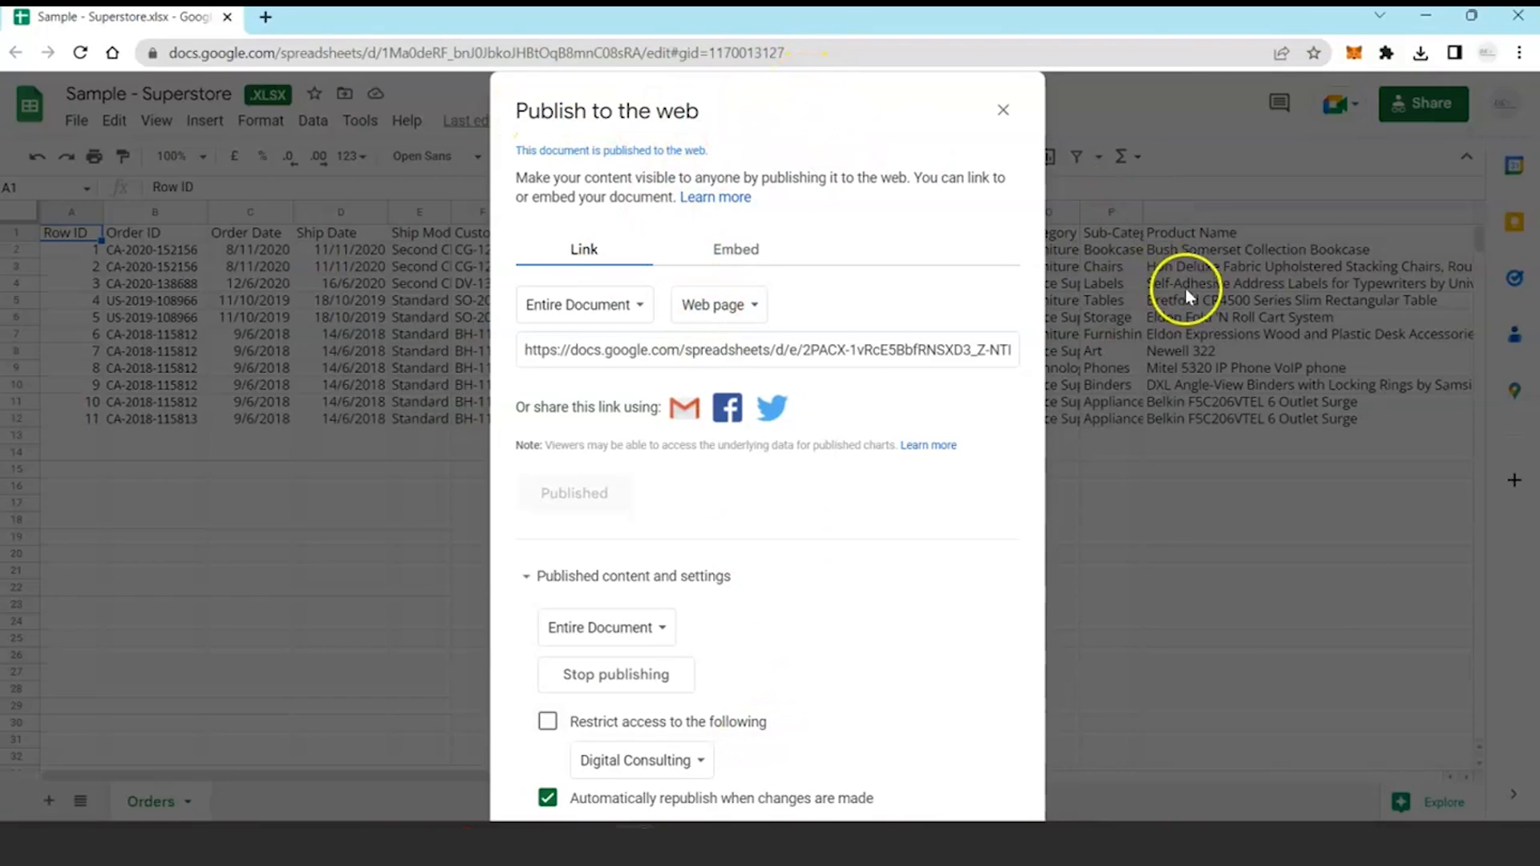
pyautogui.hotkey('ctrl', '-')
pyautogui.hotkey('ctrl', '-')
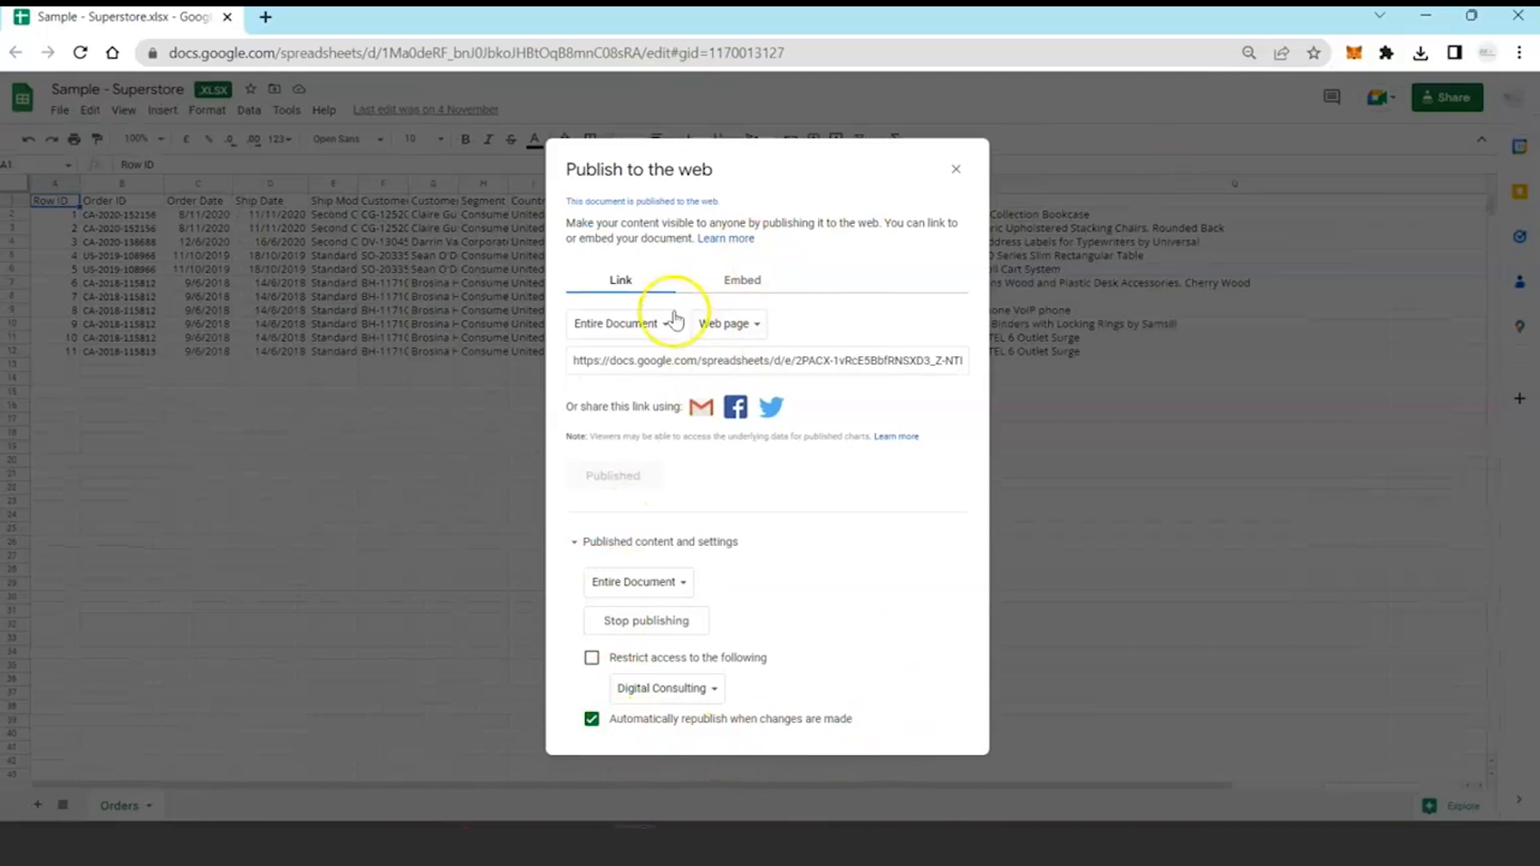
pyautogui.click(732, 360)
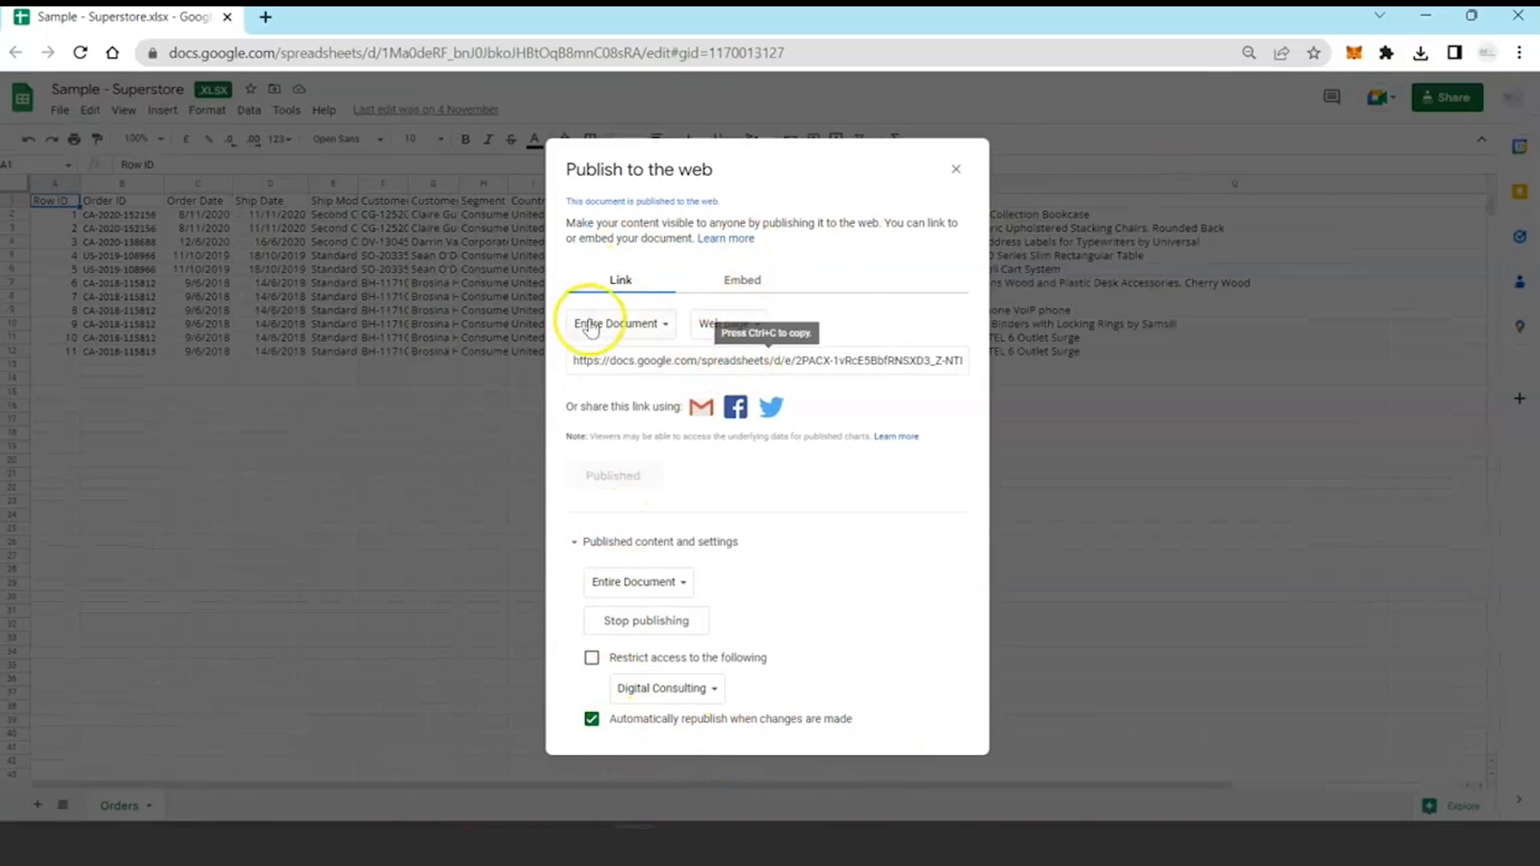
pyautogui.click(593, 358)
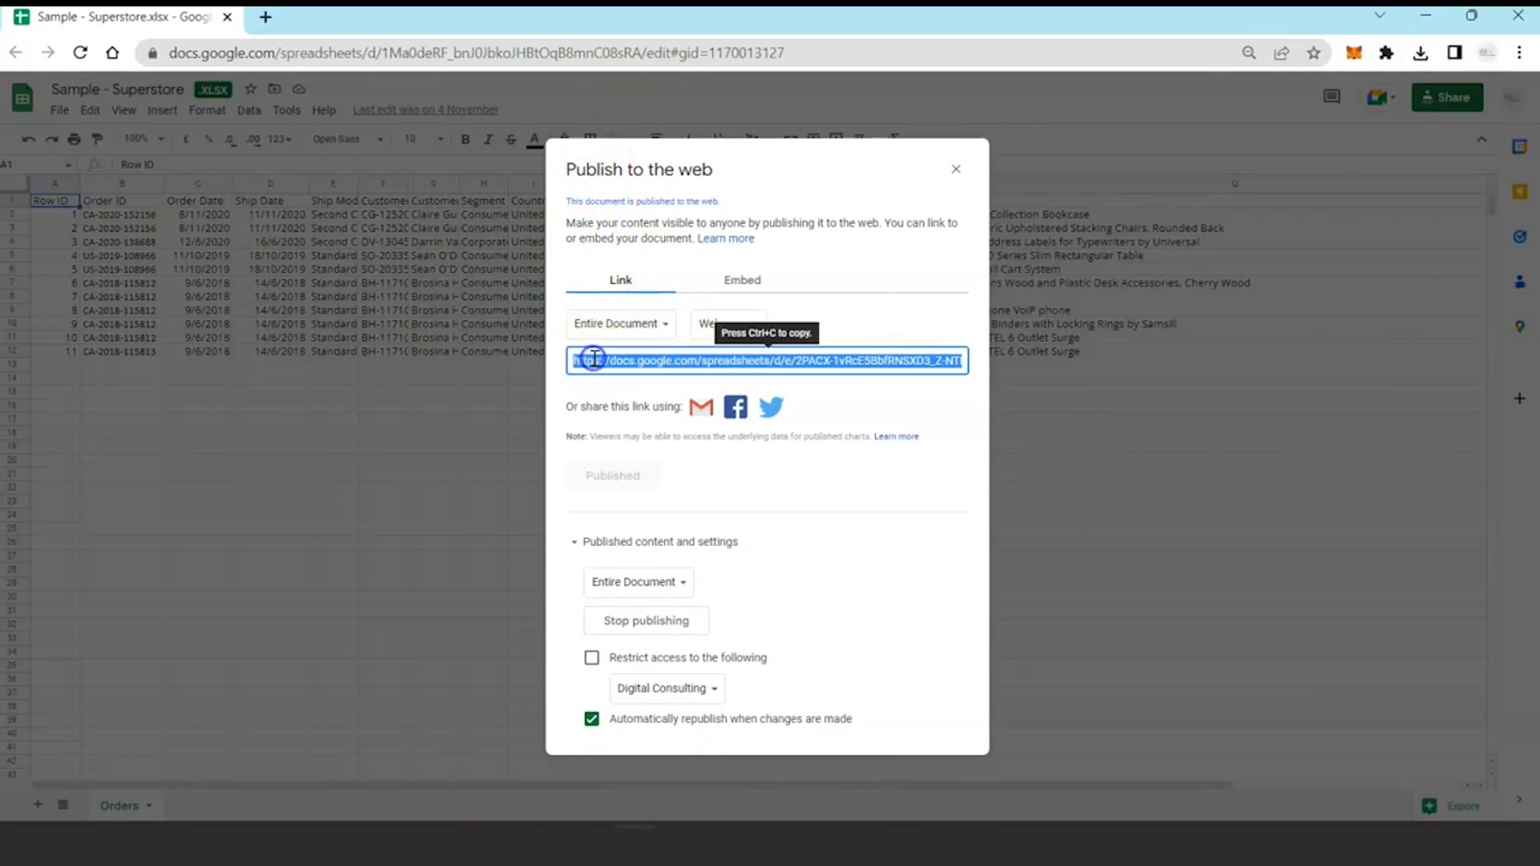
# - Switch to Power BI Desktop and connect to the web source using the copied spreadsheet link
pyautogui.hotkey('alt', 'Tab')
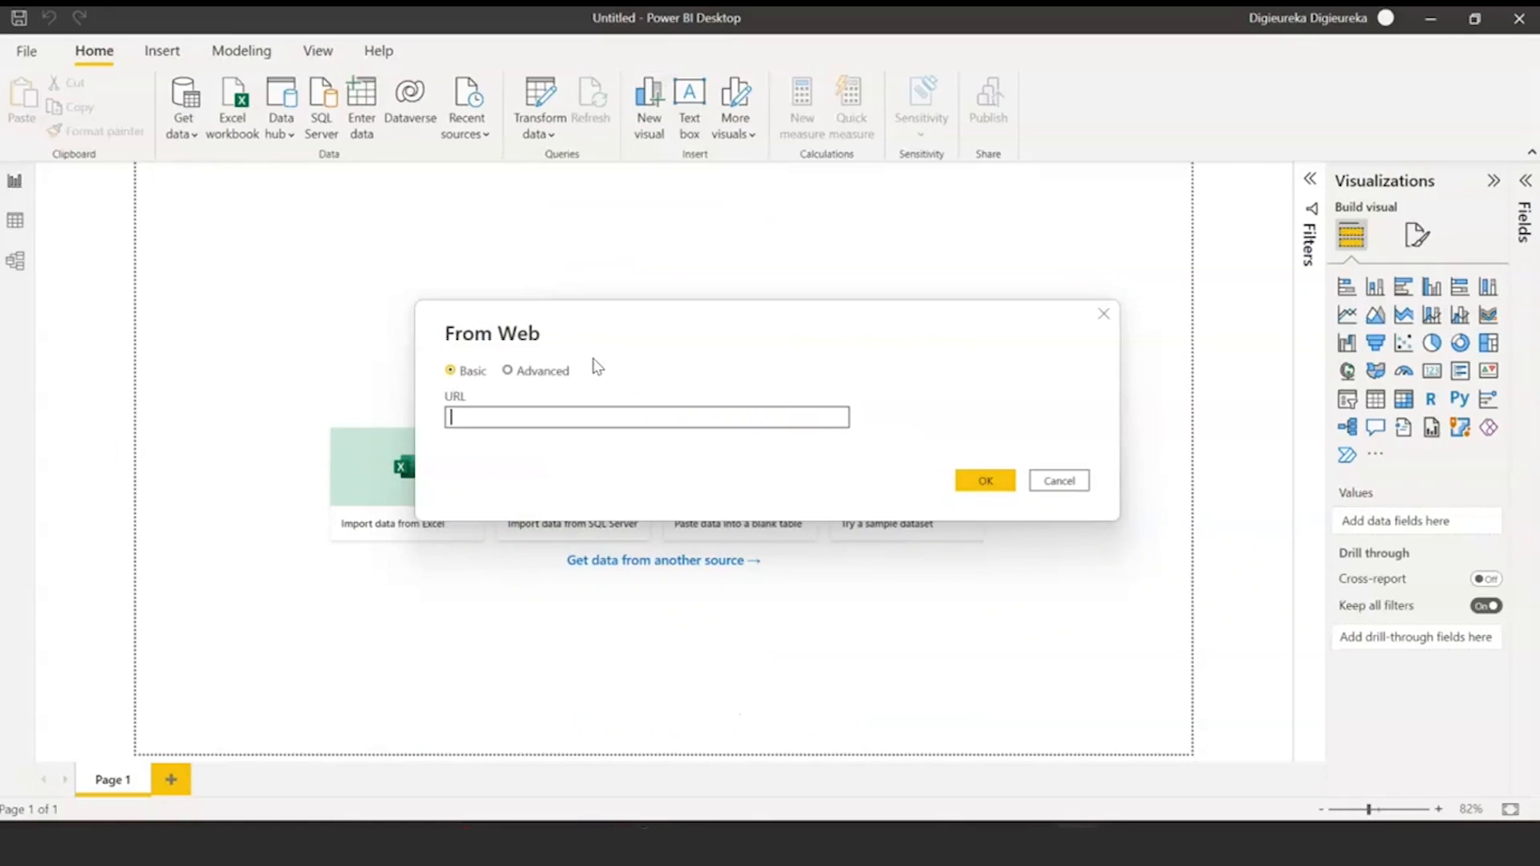
pyautogui.click(565, 419)
pyautogui.hotkey('ctrl', 'v')
pyautogui.click(972, 482)
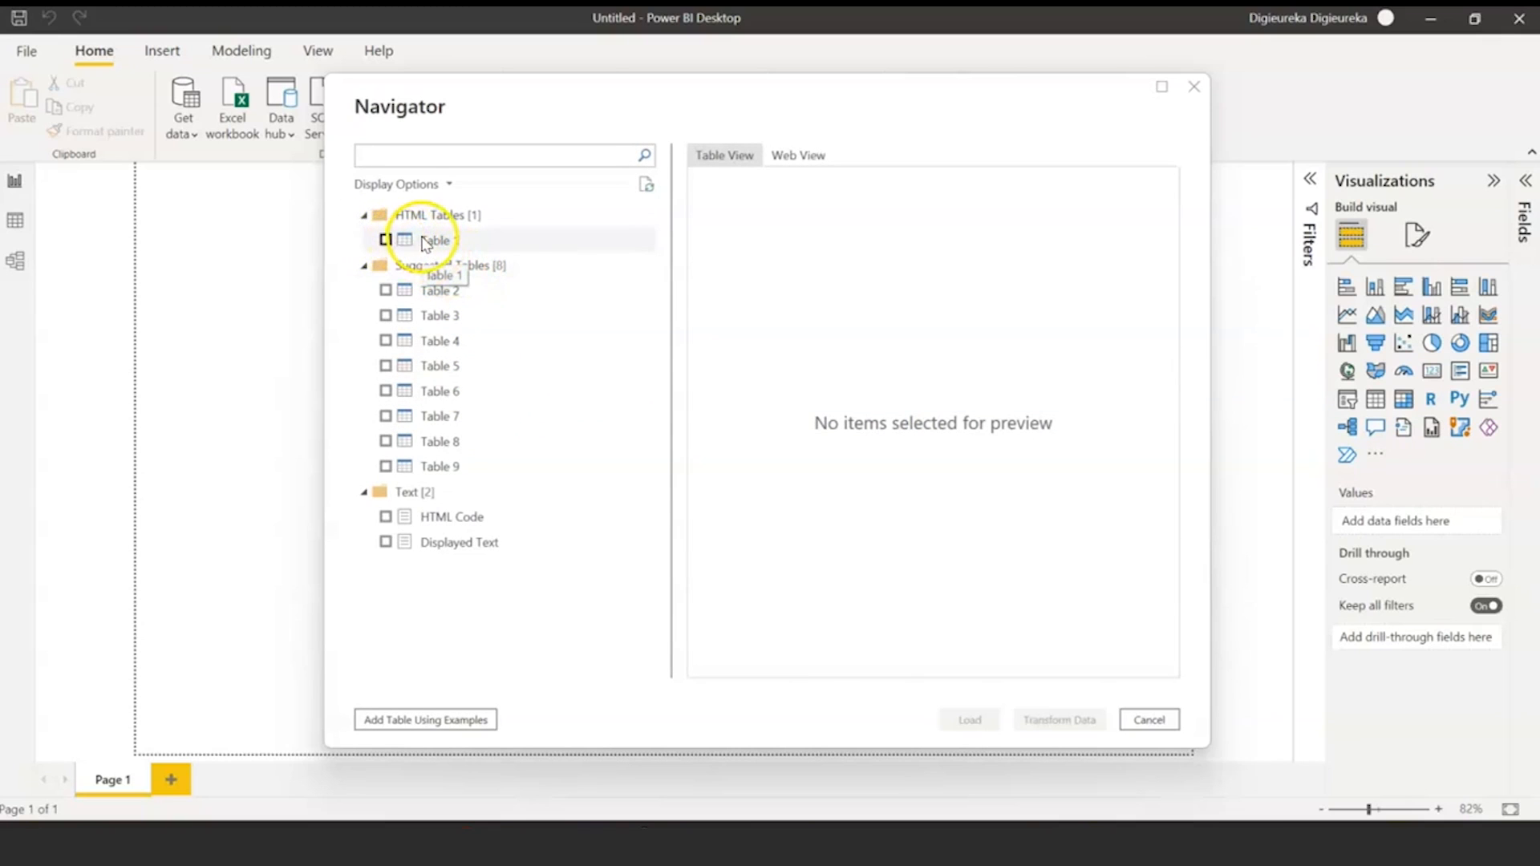
# - Select Table 1 under HTML Tables, look through its preview columns, and open it with Transform Data
pyautogui.click(386, 240)
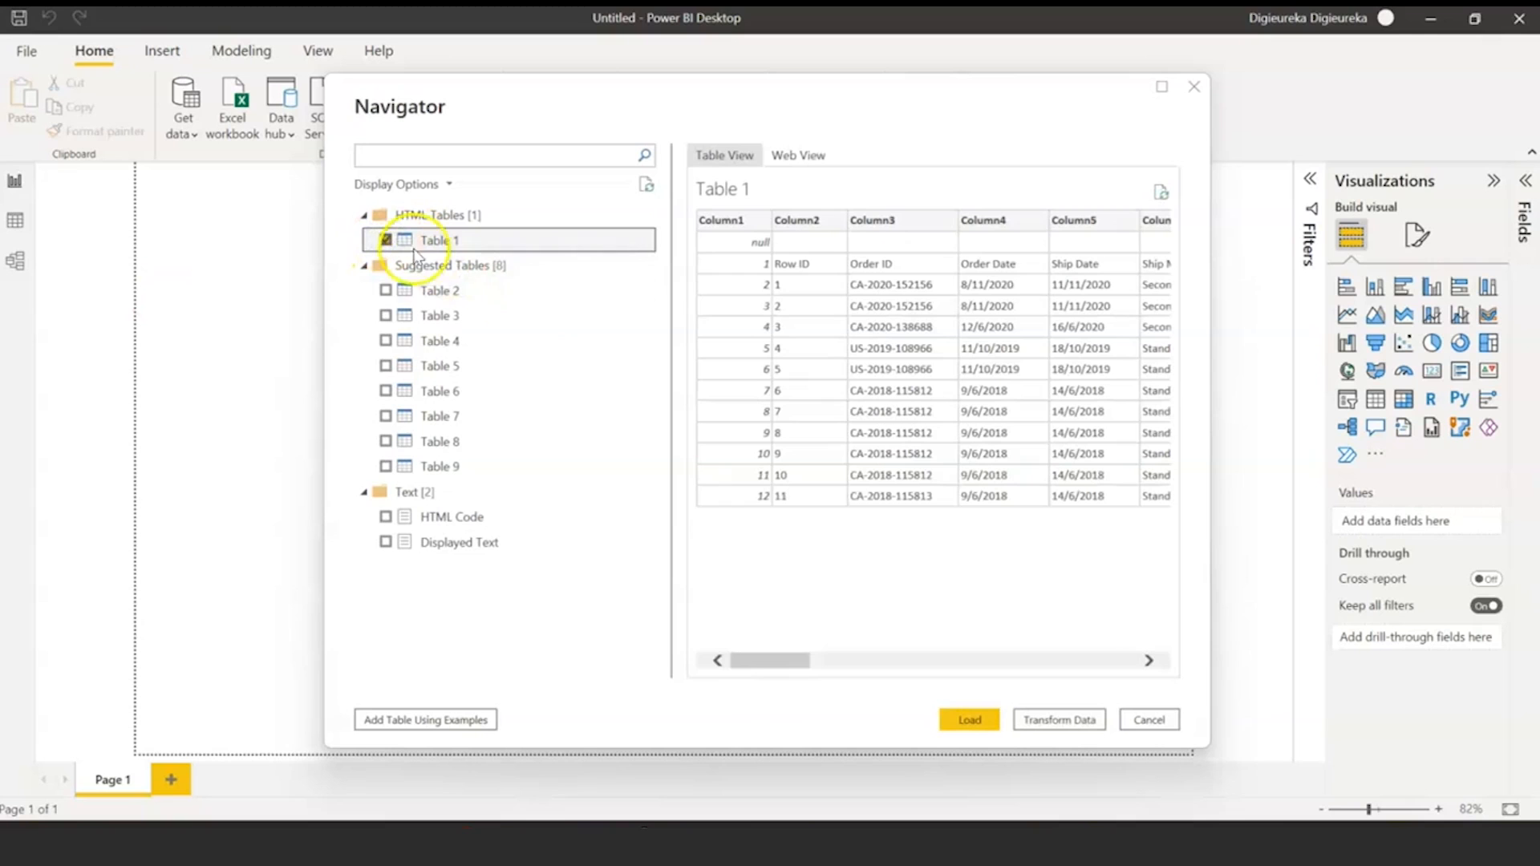
pyautogui.moveTo(785, 661); pyautogui.dragTo(1051, 671)
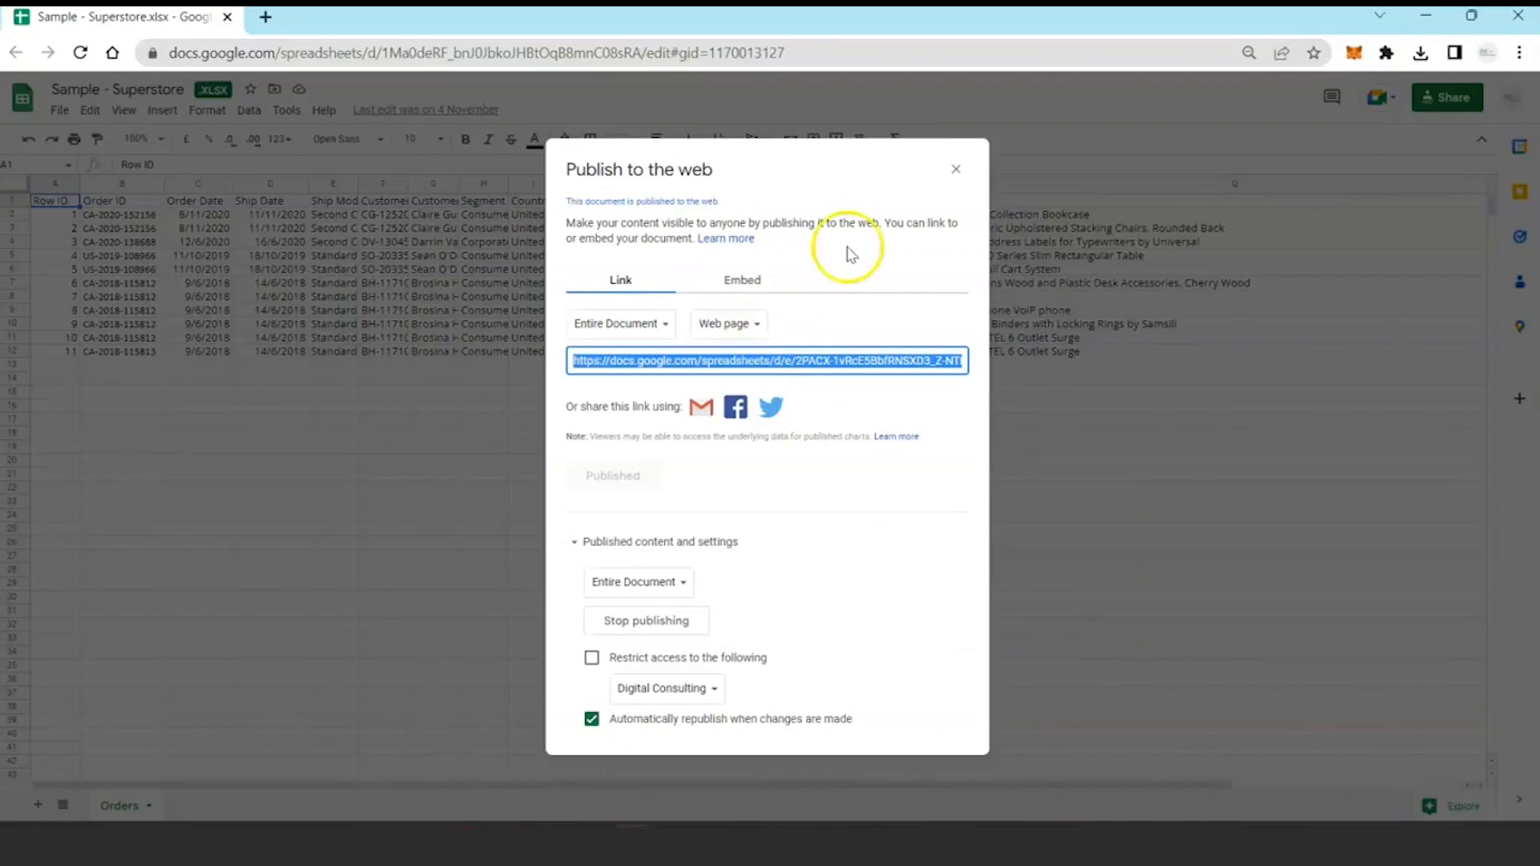
pyautogui.click(955, 169)
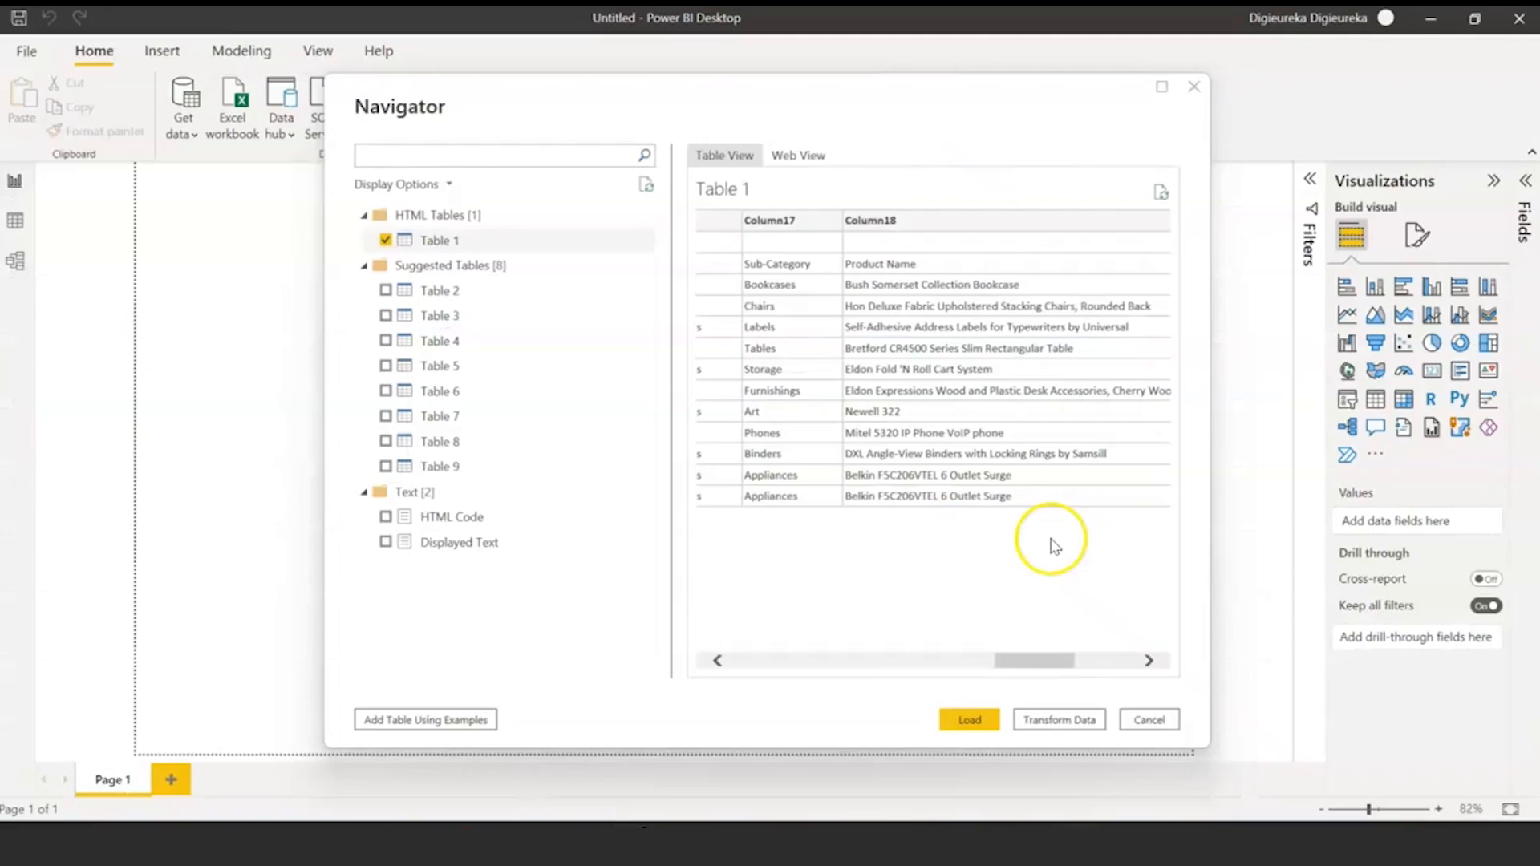
pyautogui.moveTo(1035, 662); pyautogui.dragTo(722, 658)
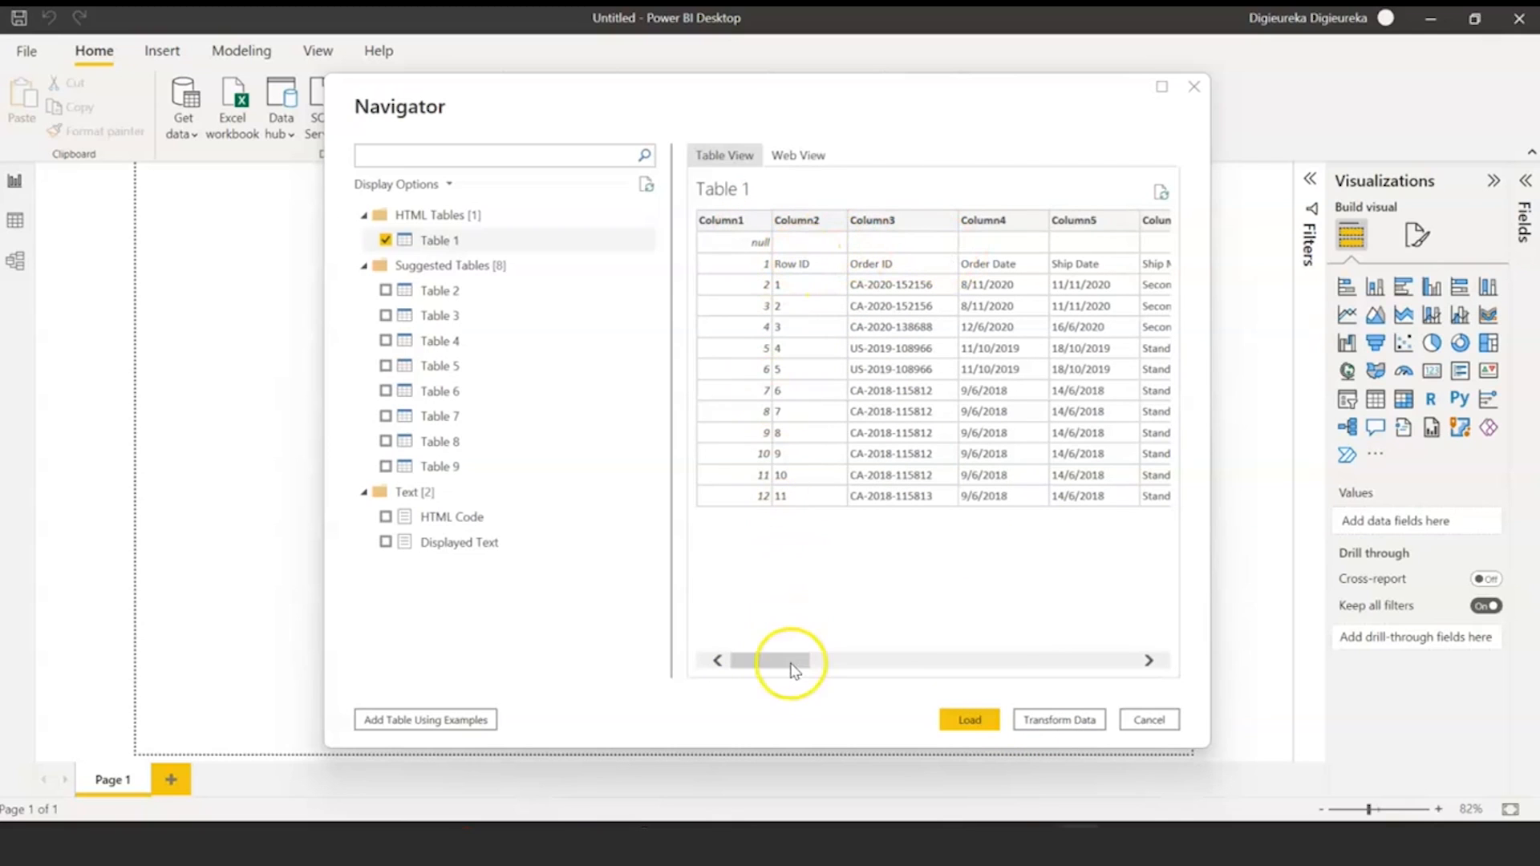
pyautogui.moveTo(792, 660); pyautogui.dragTo(826, 660)
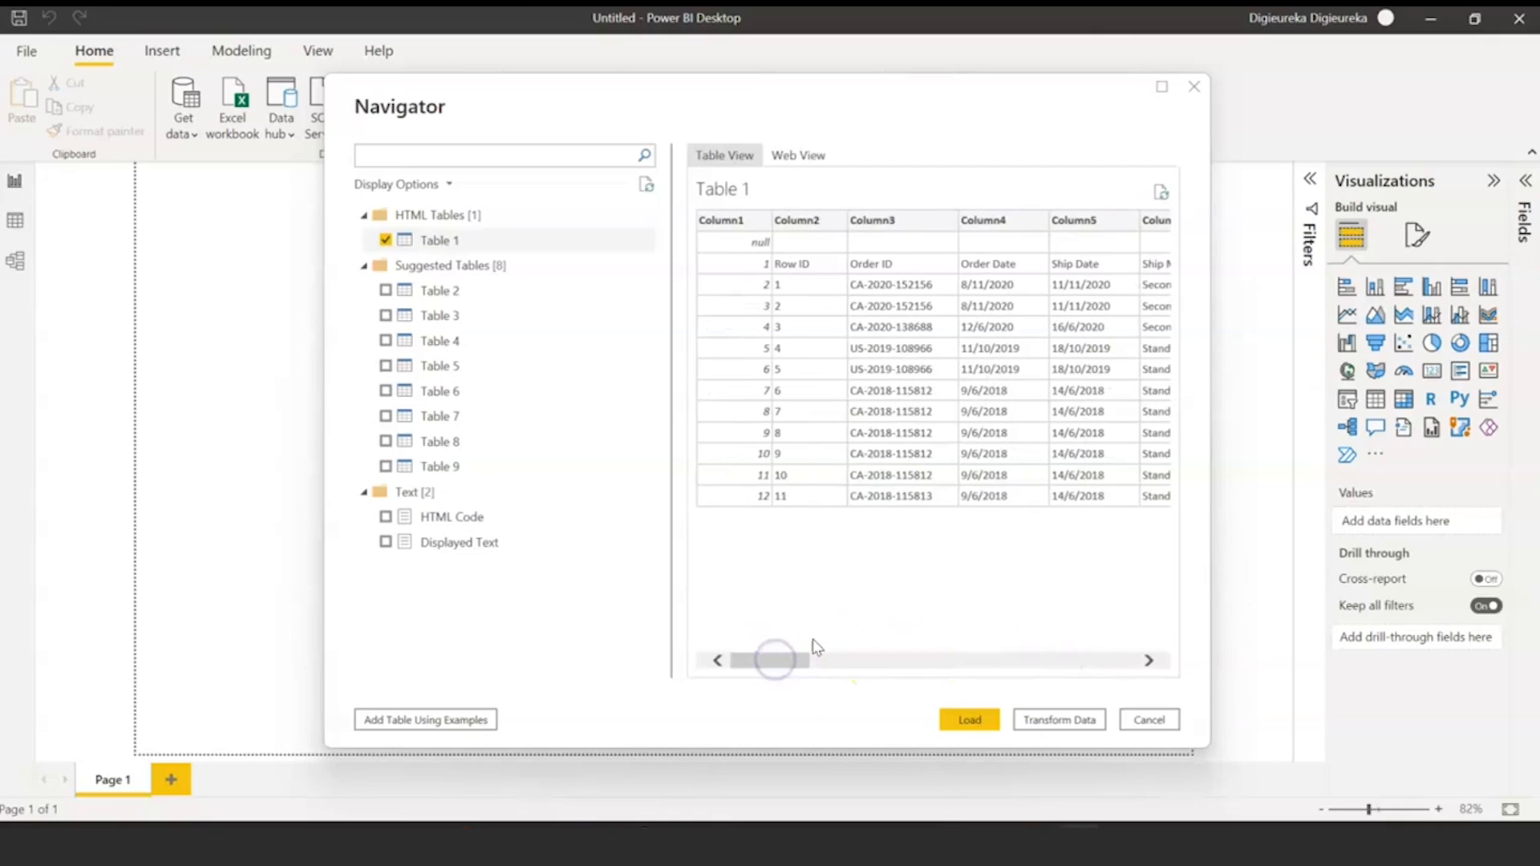
pyautogui.click(1060, 720)
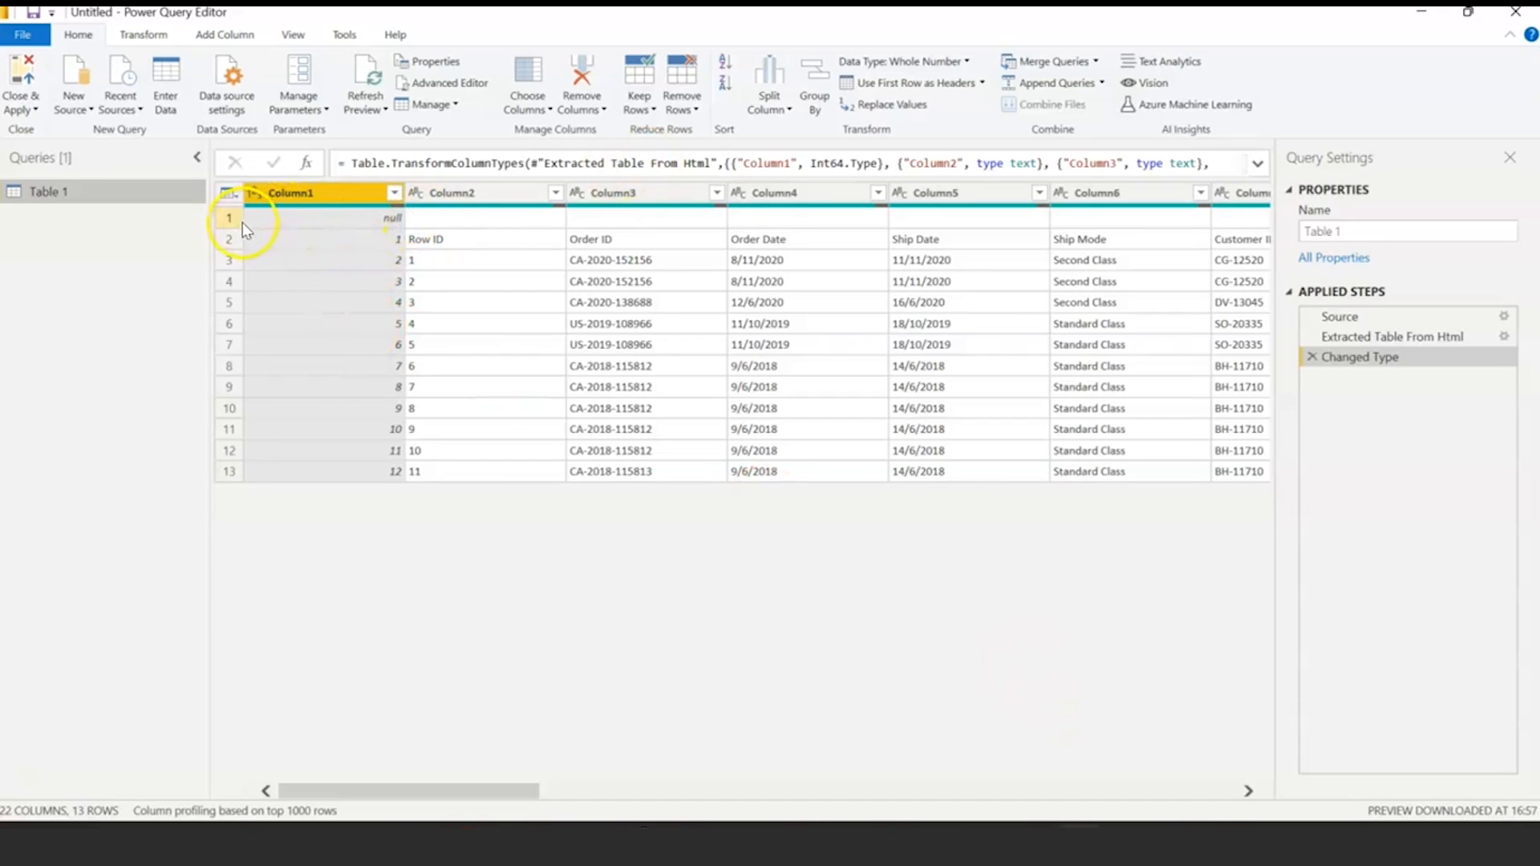
# - Remove the top 1 row from the Table 1 query
pyautogui.click(683, 103)
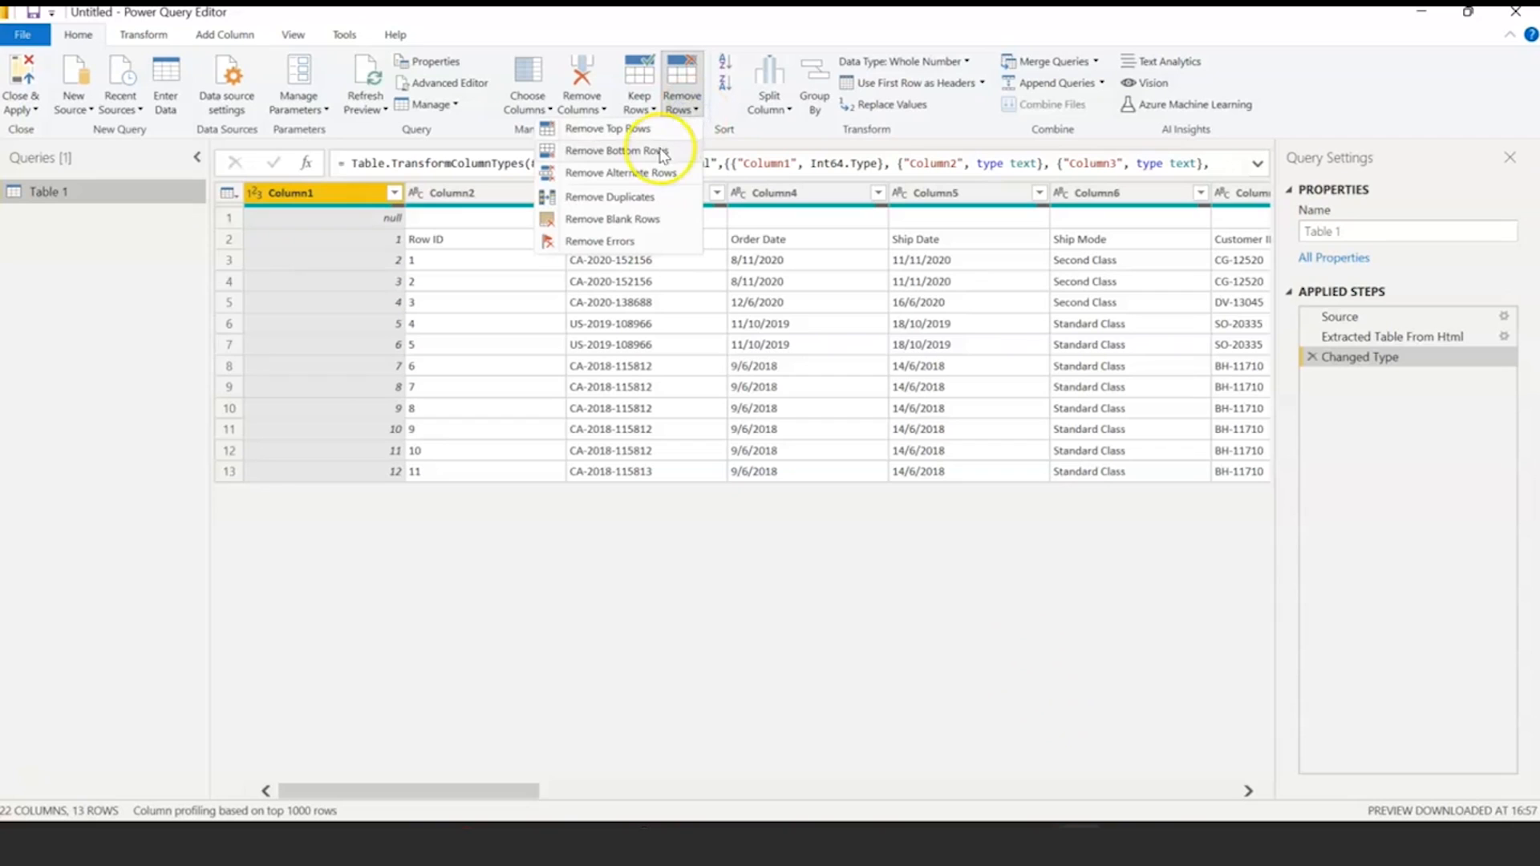
pyautogui.click(609, 135)
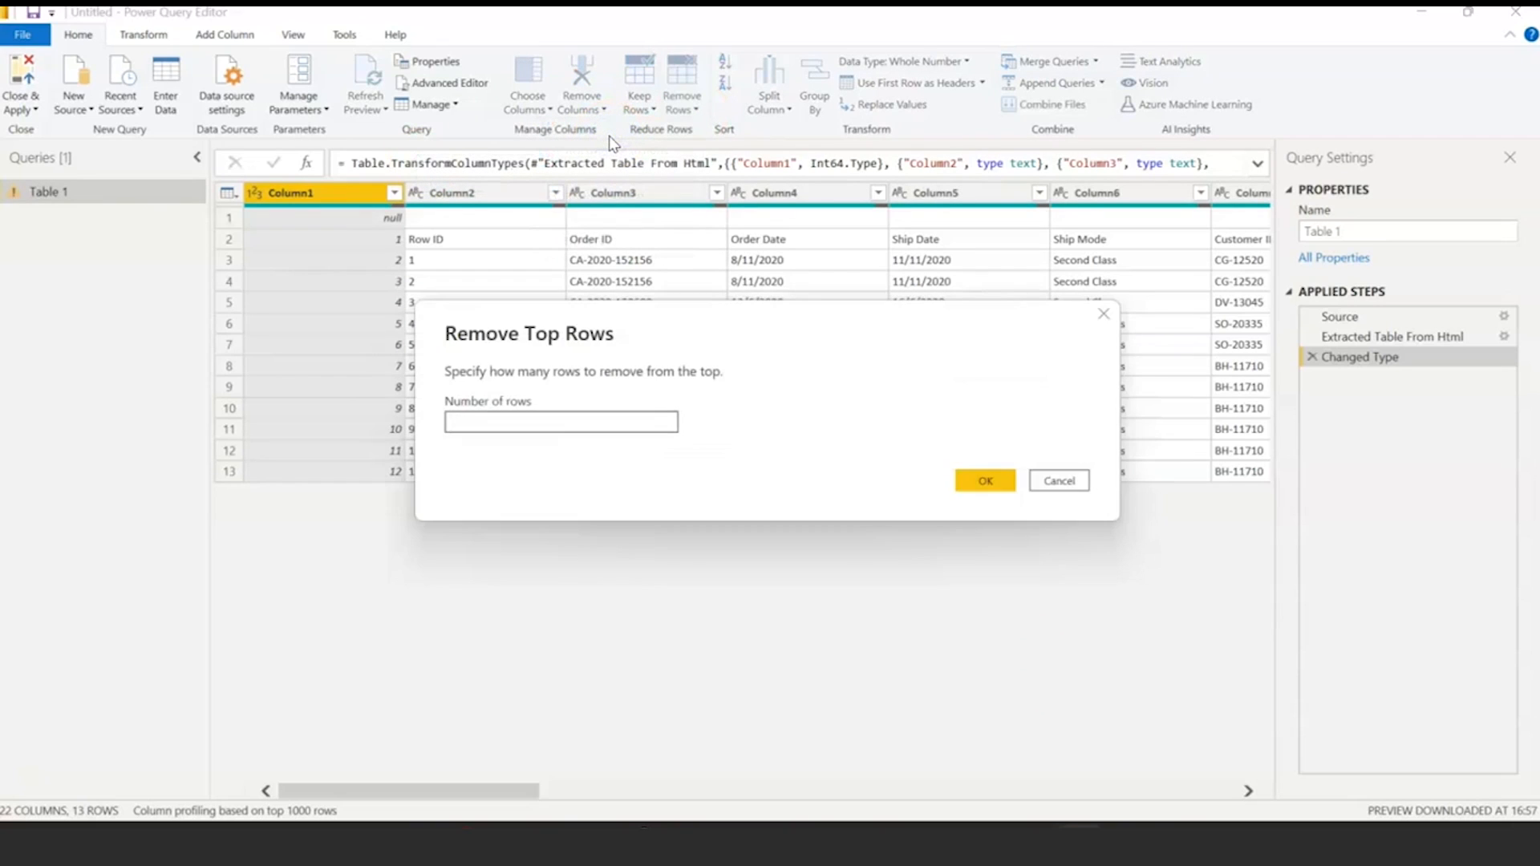
pyautogui.write('1')
pyautogui.click(986, 481)
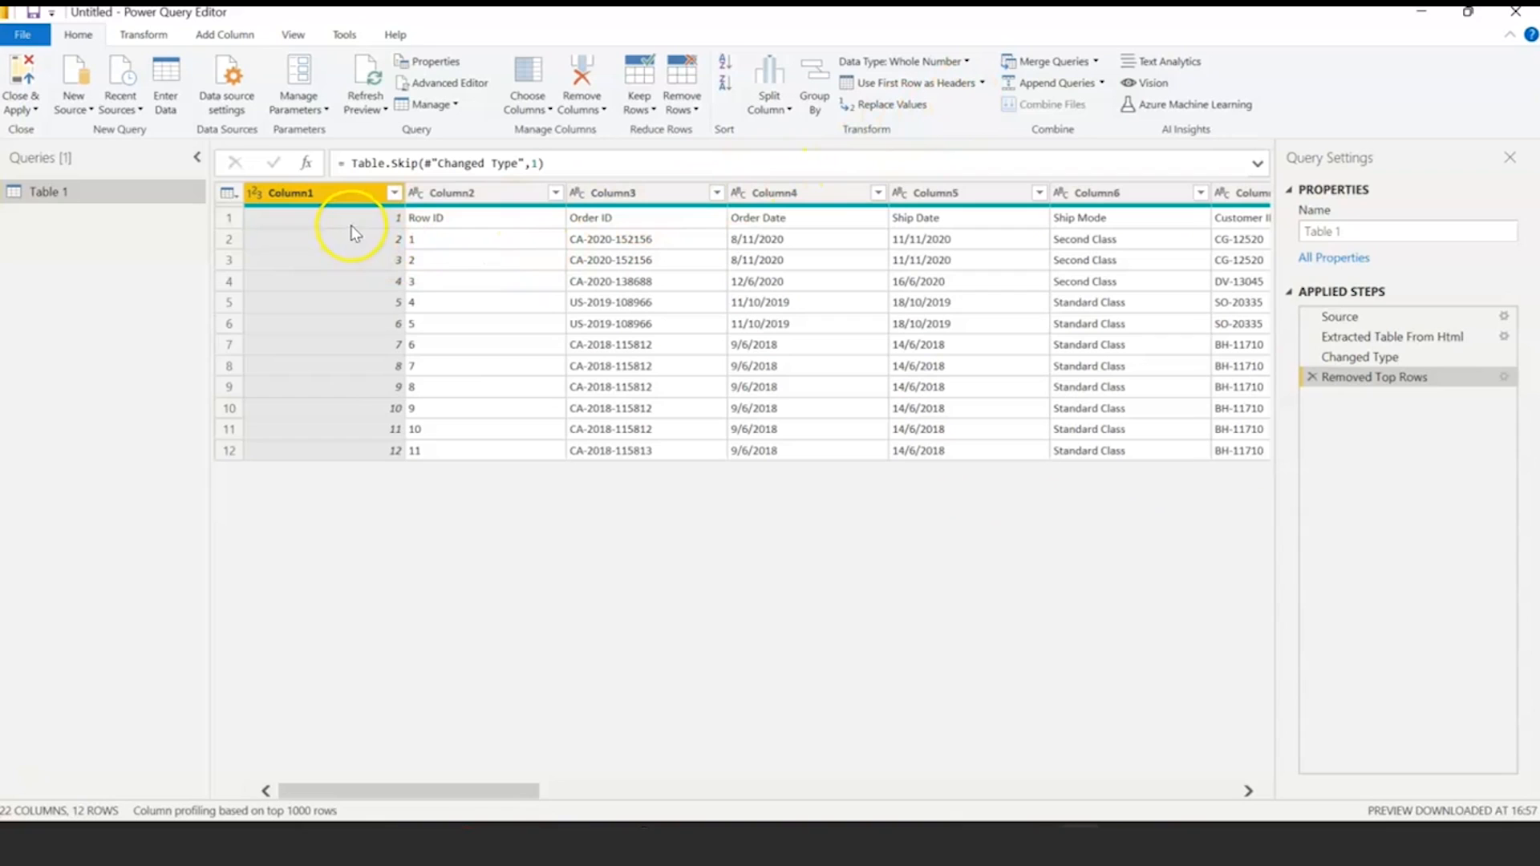
# - Promote the first row of Table 1 to column headers and check the columns
pyautogui.click(982, 85)
pyautogui.click(946, 105)
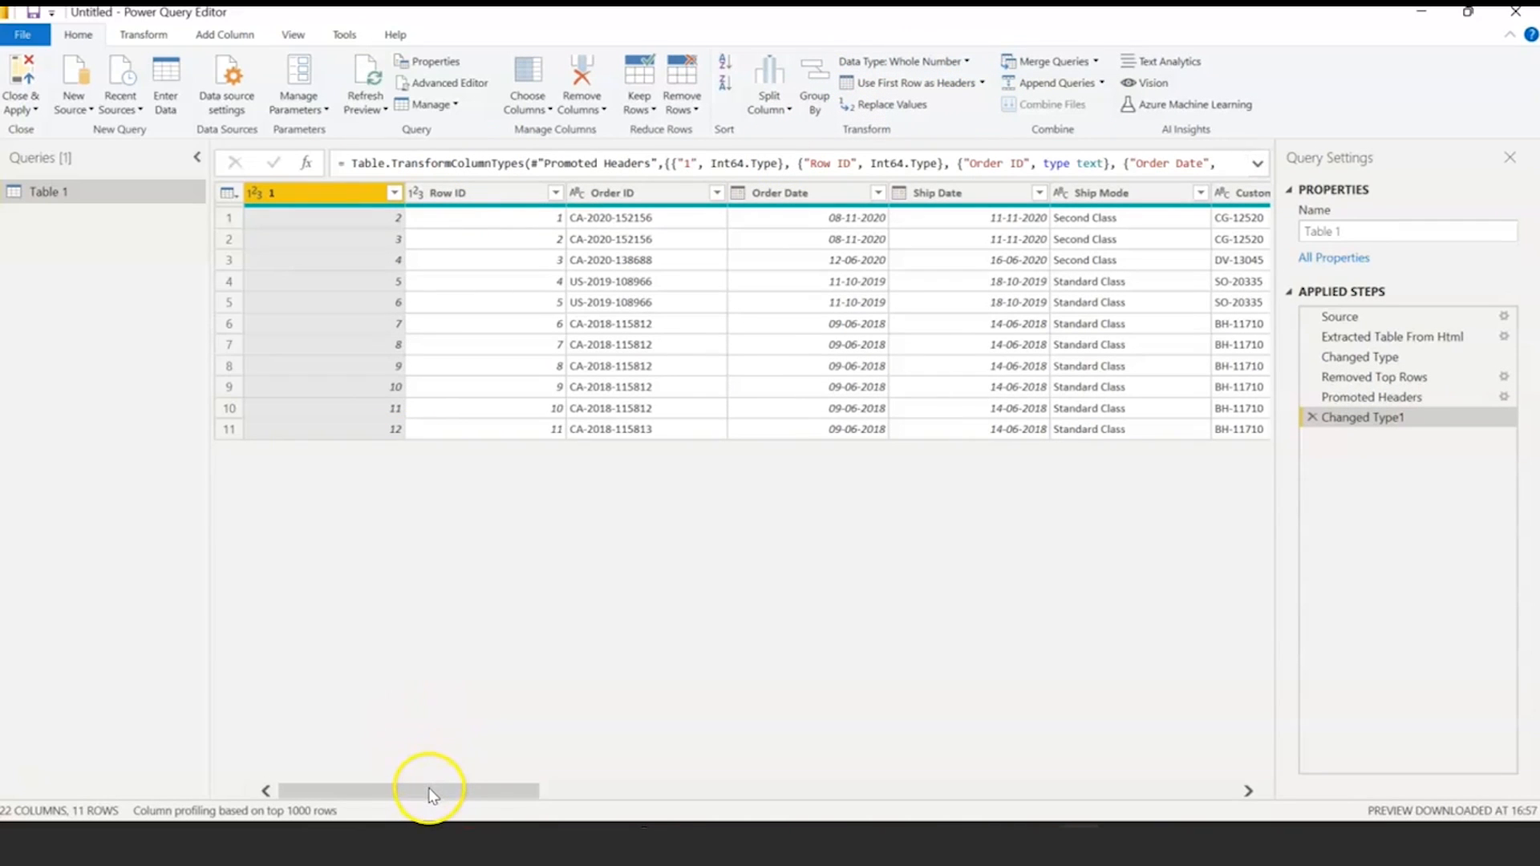
pyautogui.moveTo(430, 791)
pyautogui.mouseDown()
pyautogui.moveTo(1121, 826)
pyautogui.moveTo(443, 815)
pyautogui.mouseUp()
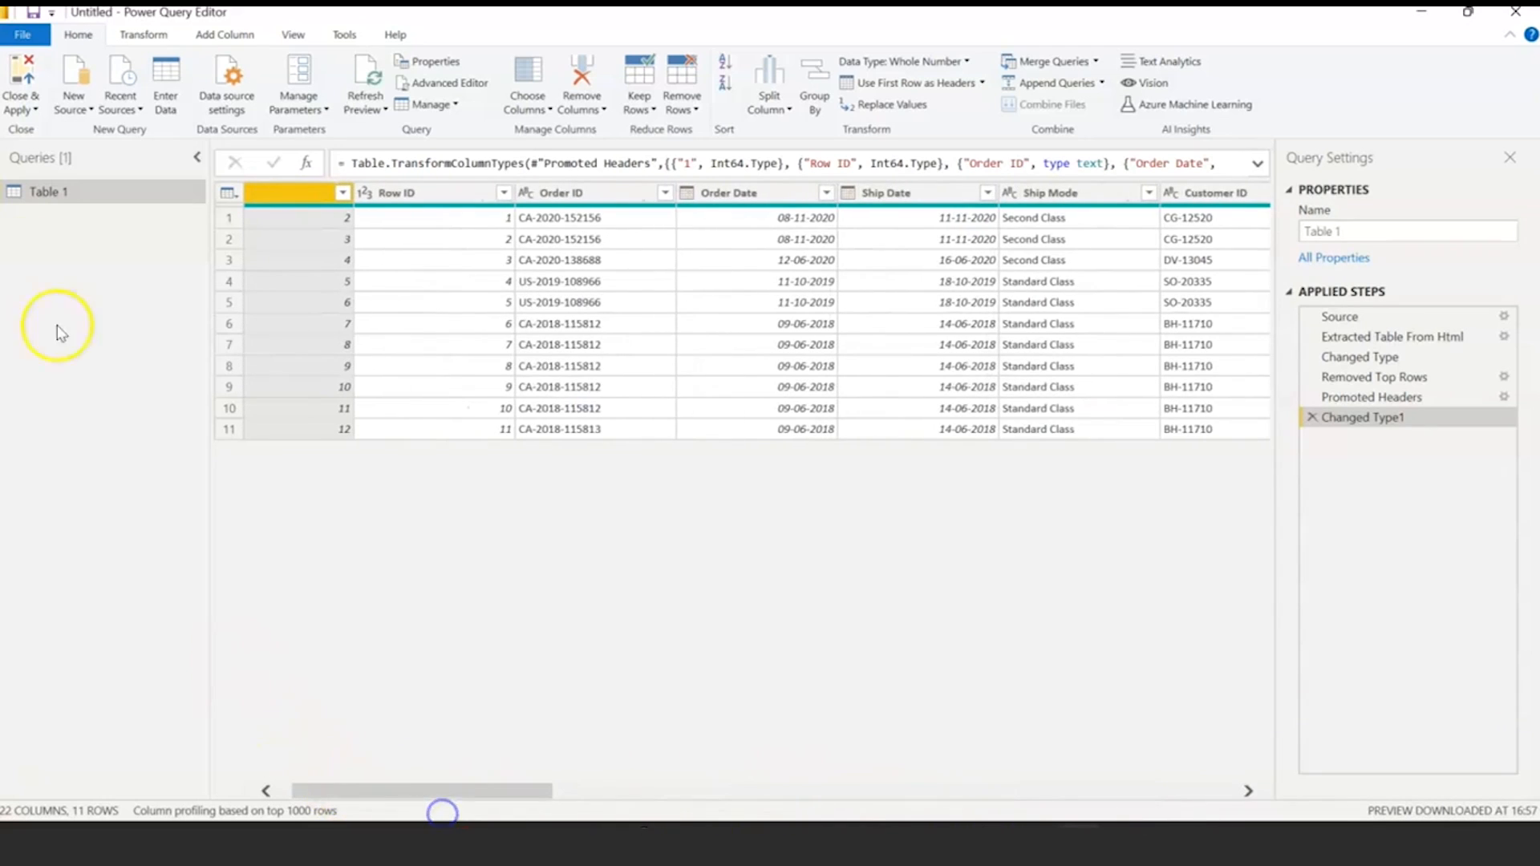
# - Close the Power Query Editor, apply the pending query changes, and show the loaded table in Data view
pyautogui.click(34, 111)
pyautogui.click(28, 173)
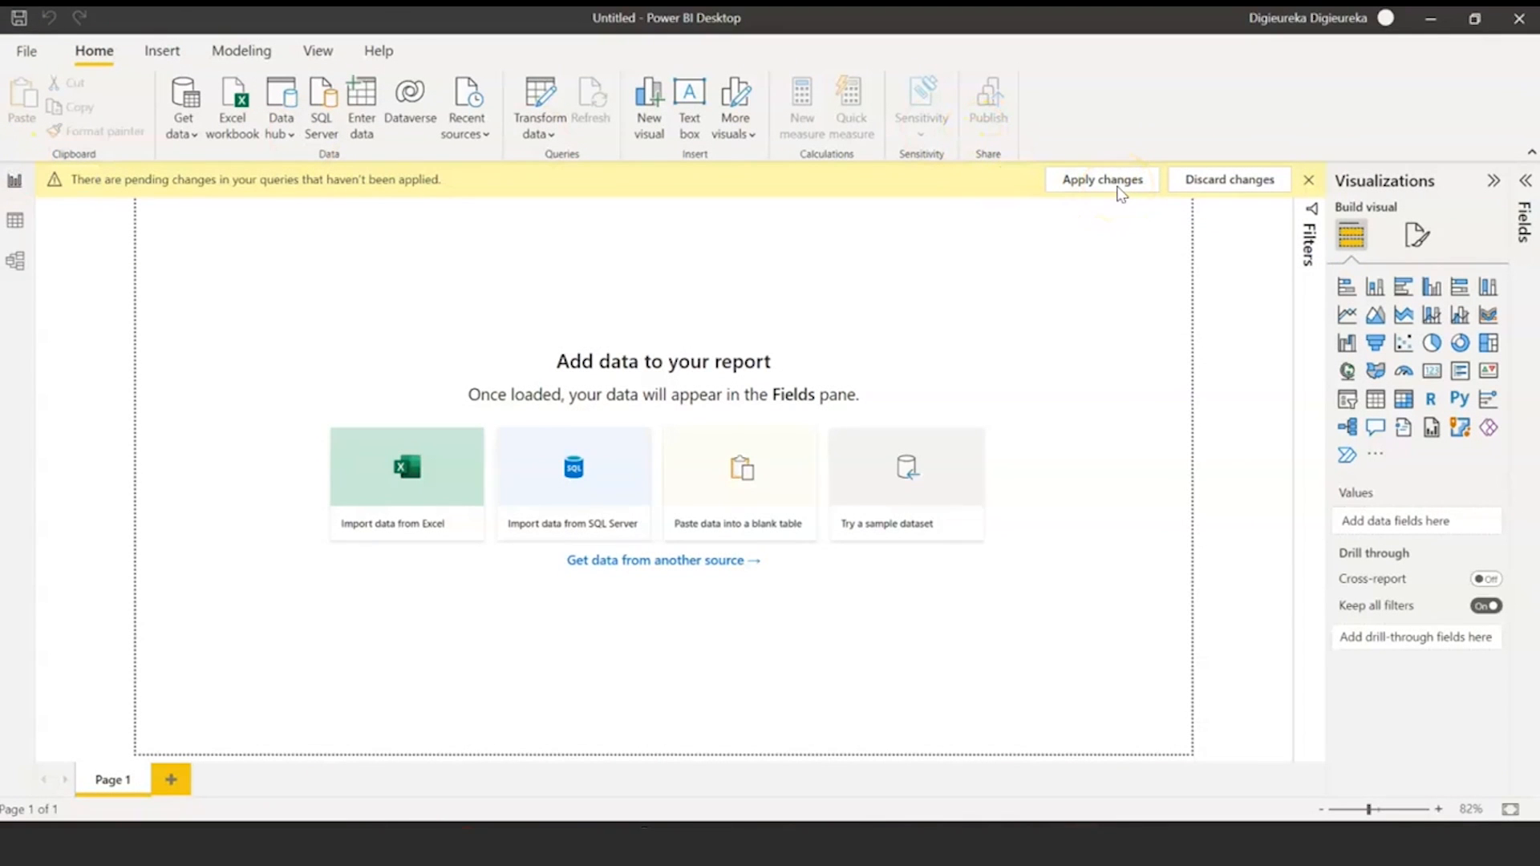
pyautogui.click(1120, 188)
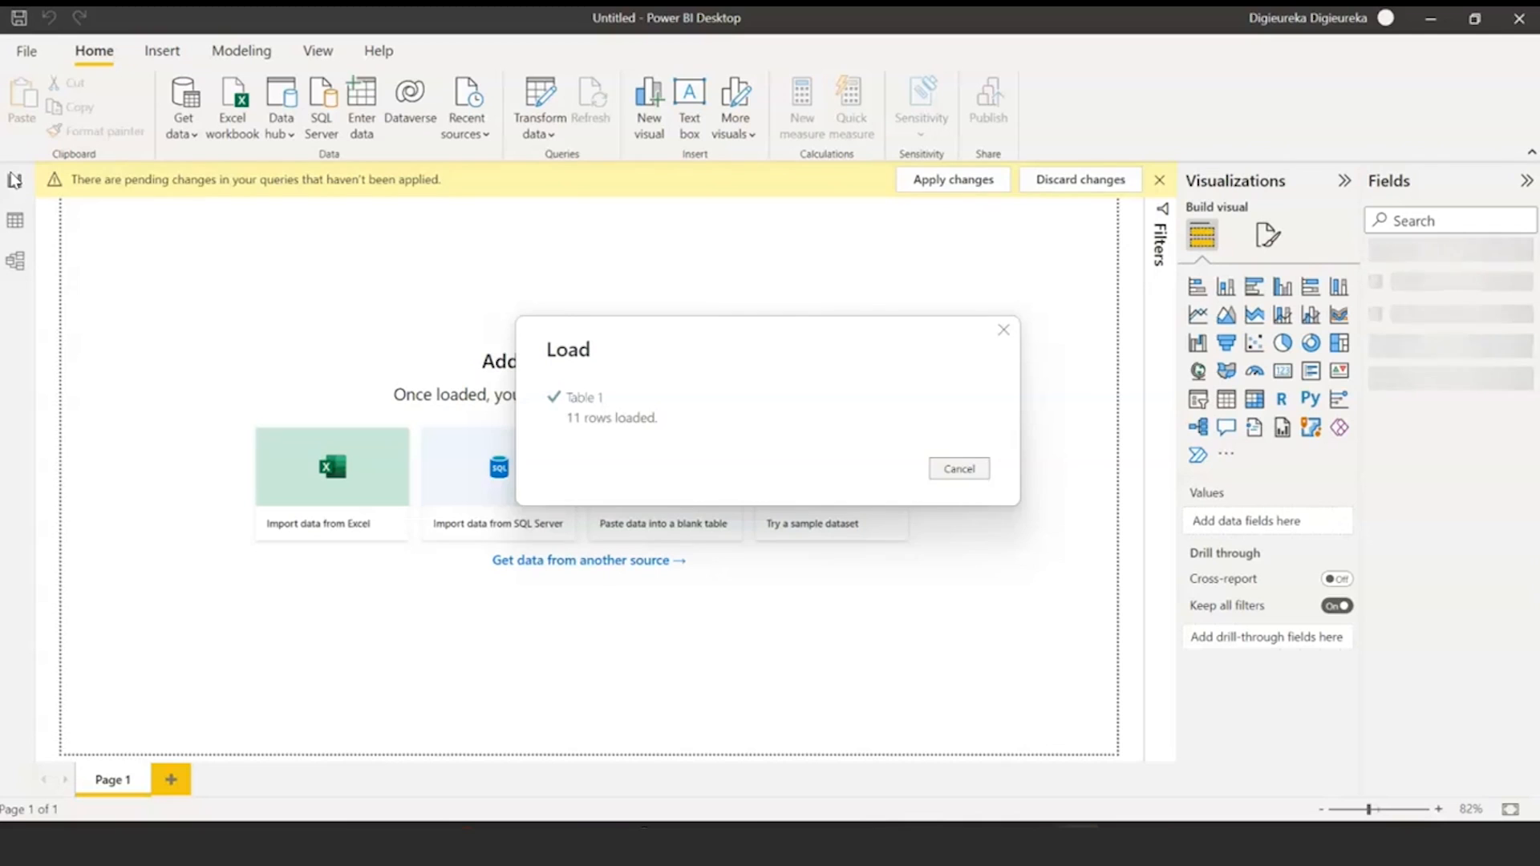
pyautogui.click(19, 222)
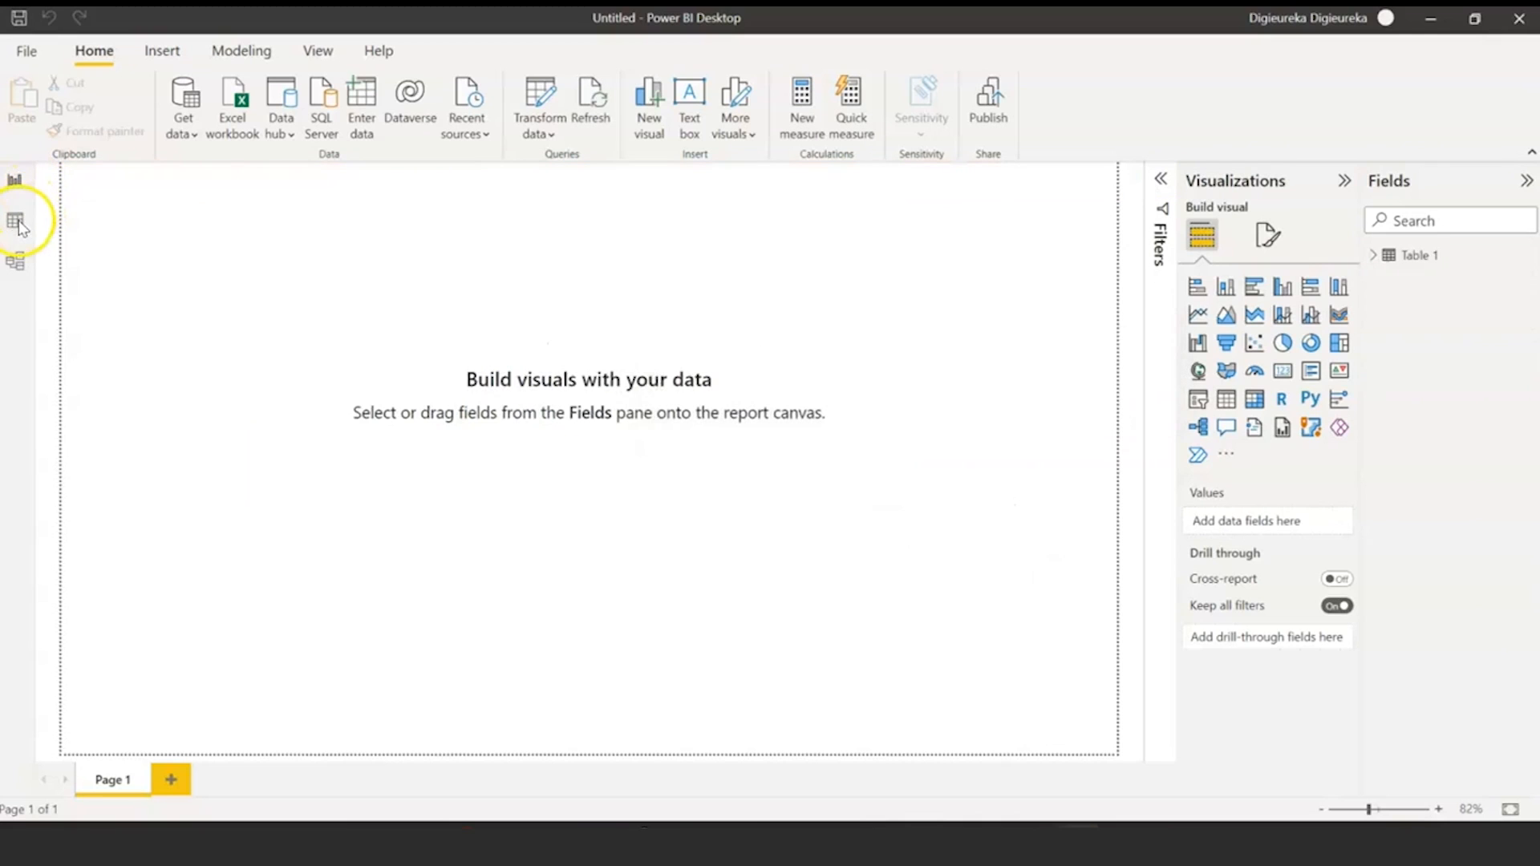
pyautogui.click(20, 225)
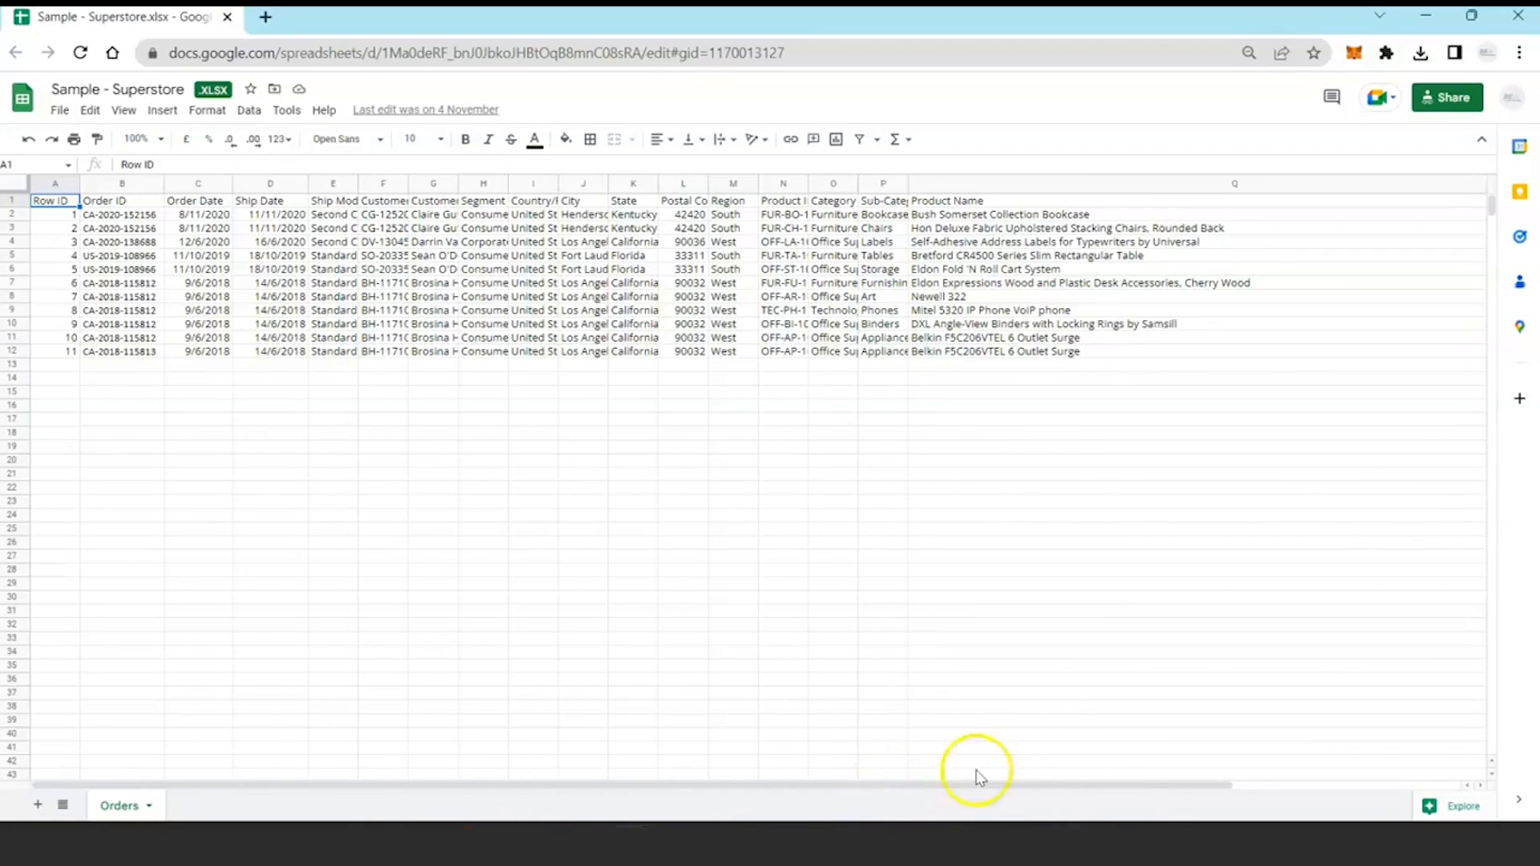
# - In the Google Sheets Orders sheet, copy row 12 and paste it into row 13
pyautogui.moveTo(65, 356); pyautogui.dragTo(1102, 344)
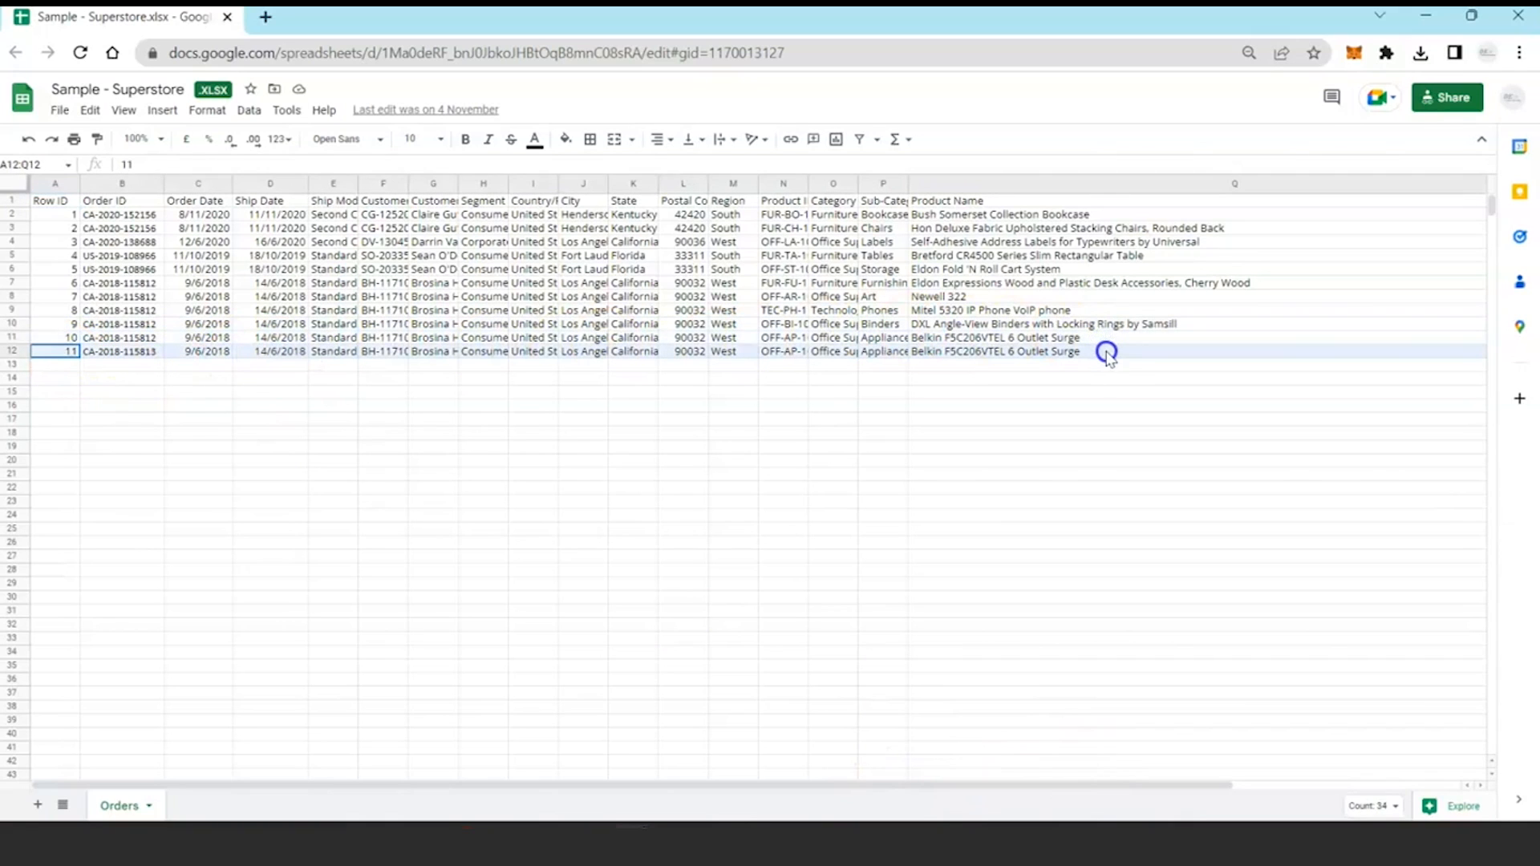
pyautogui.click(15, 352)
pyautogui.hotkey('ctrl', 'c')
pyautogui.click(39, 370)
pyautogui.hotkey('ctrl', 'v')
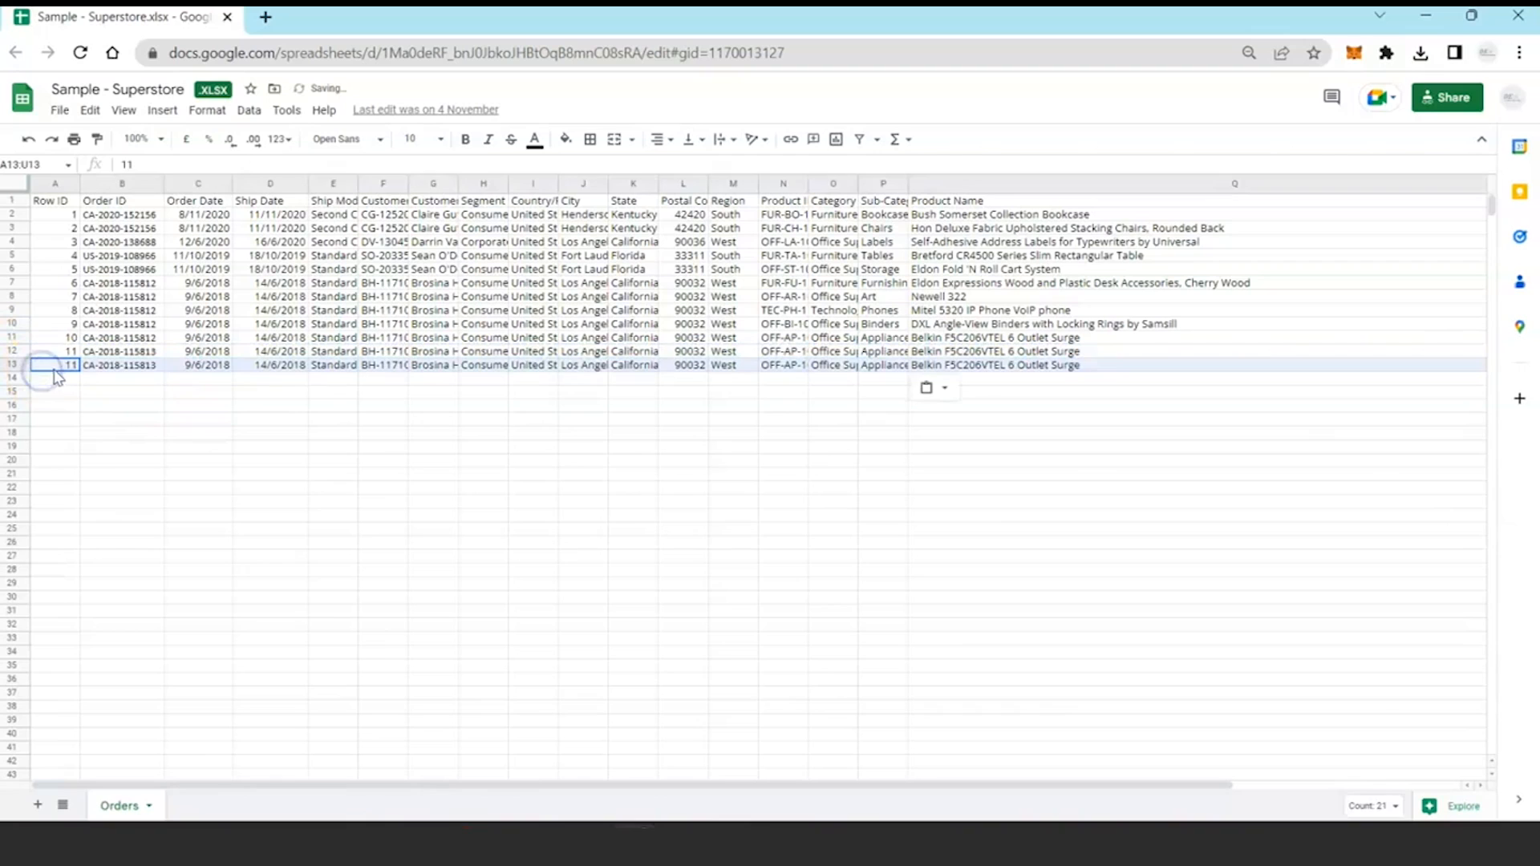
# - Edit row 13: set Row ID to 12, the Order ID's last digit to 4, and Order Date to 10/6/2018
pyautogui.click(229, 365)
pyautogui.click(127, 365)
pyautogui.doubleClick(154, 366)
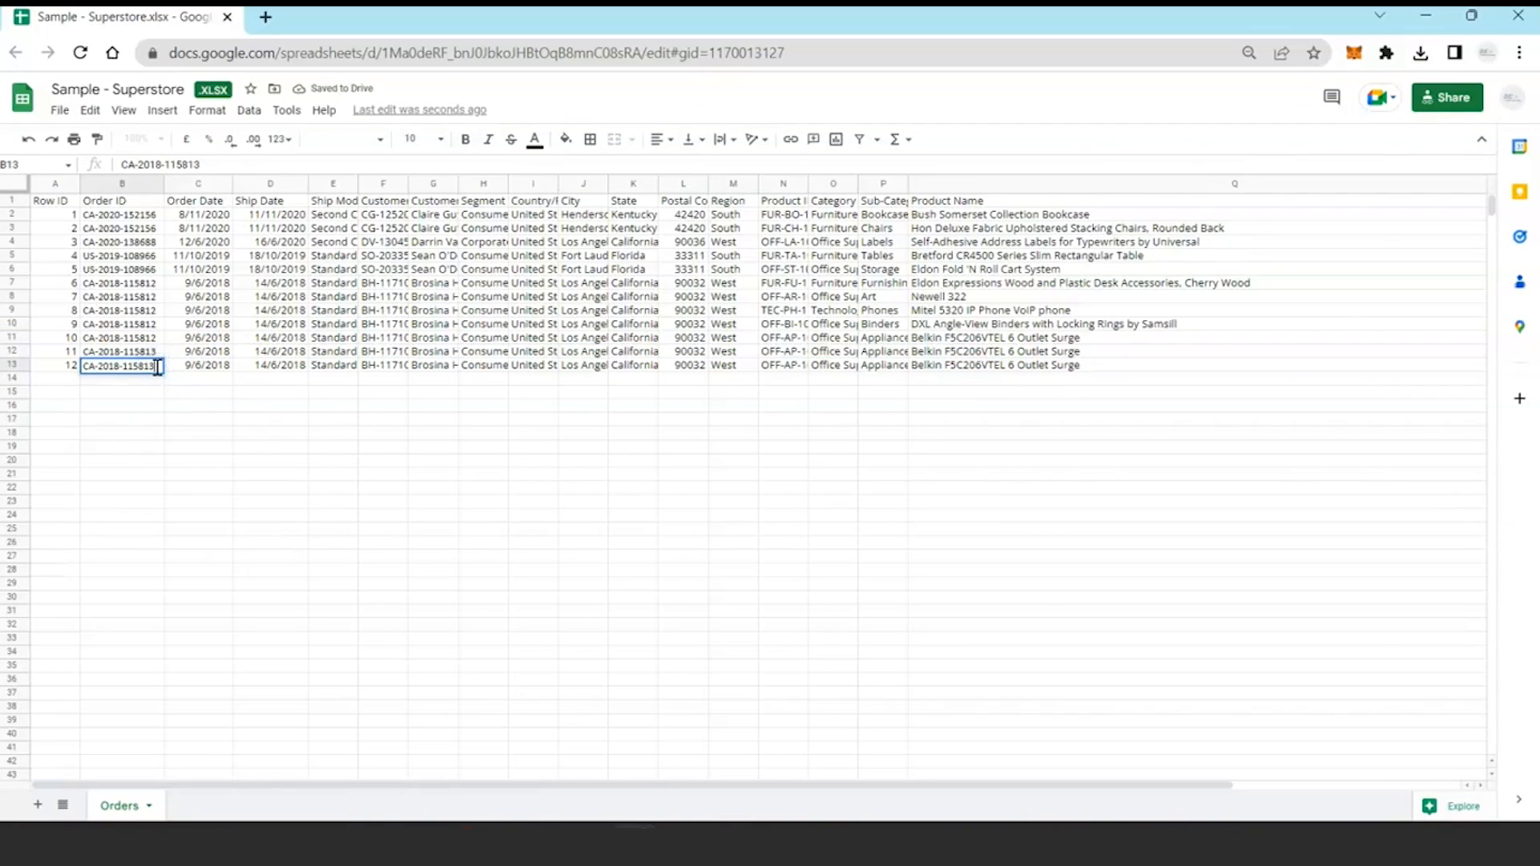
pyautogui.write('4')
pyautogui.click(196, 369)
pyautogui.doubleClick(193, 367)
pyautogui.click(256, 451)
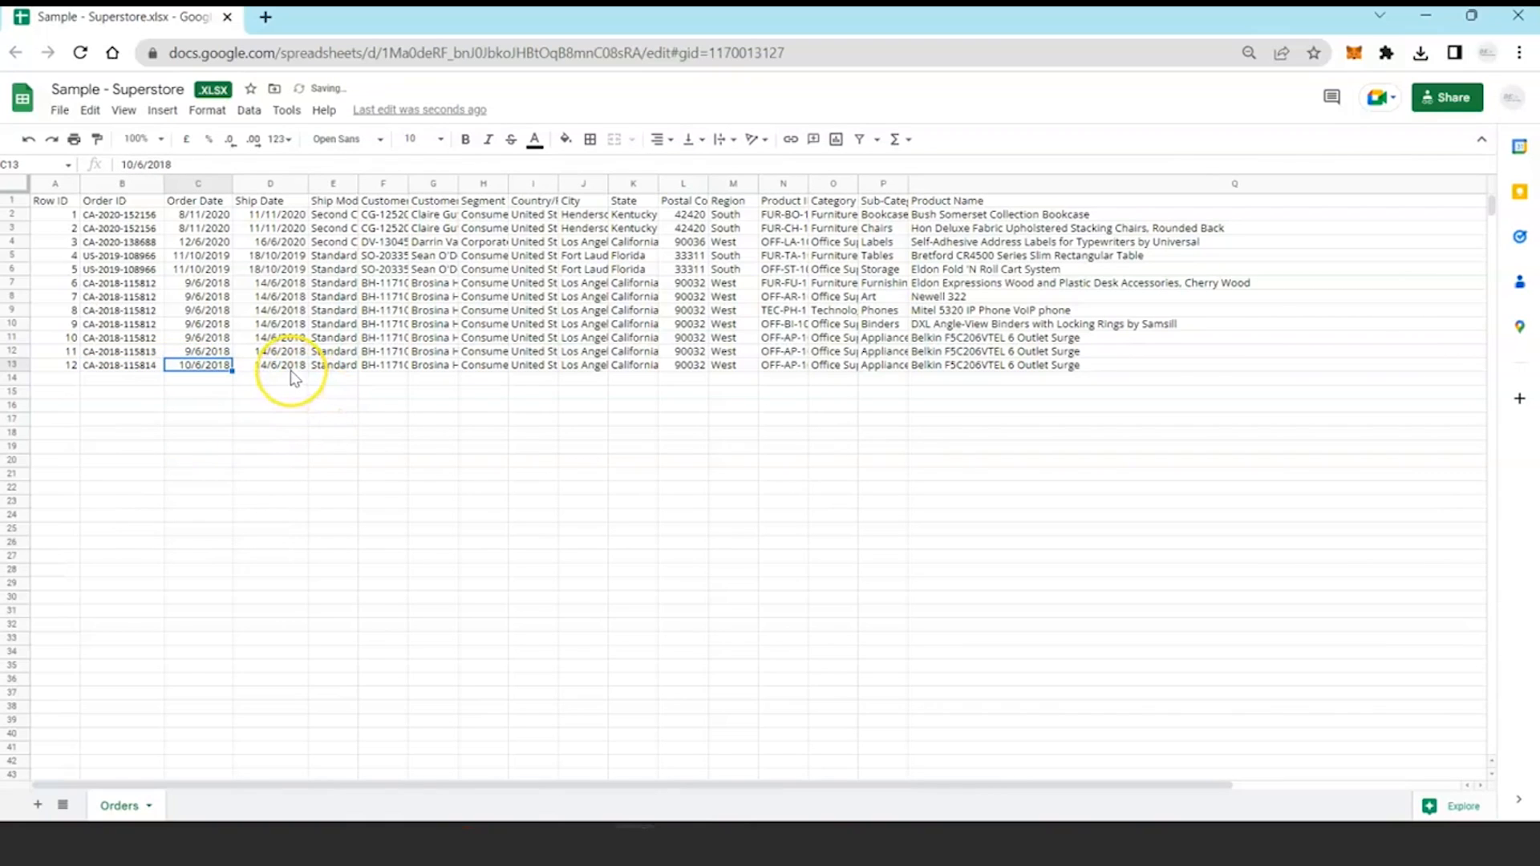
pyautogui.click(325, 393)
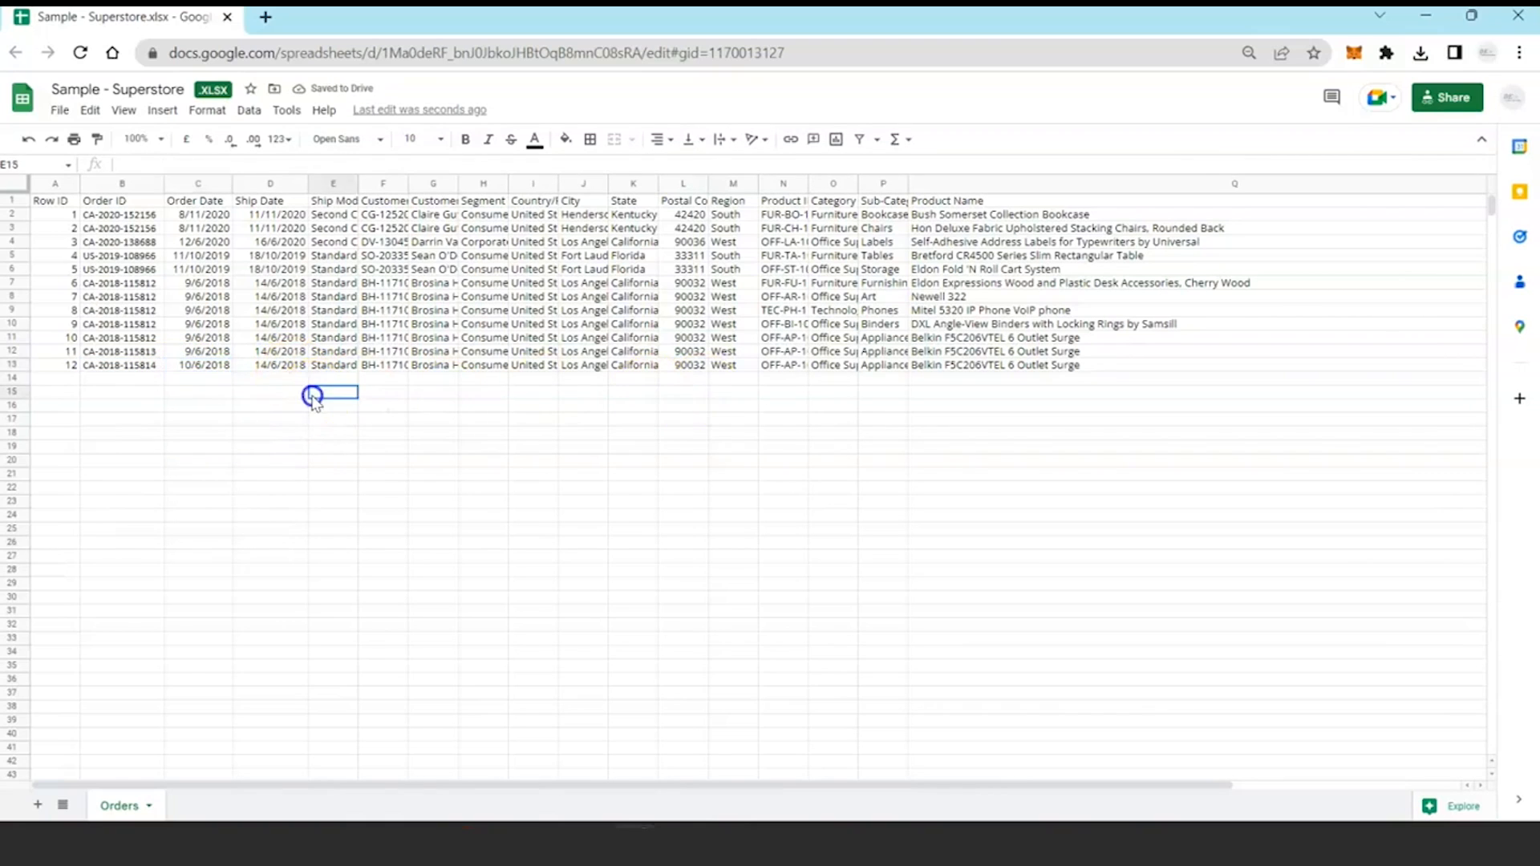
pyautogui.click(59, 109)
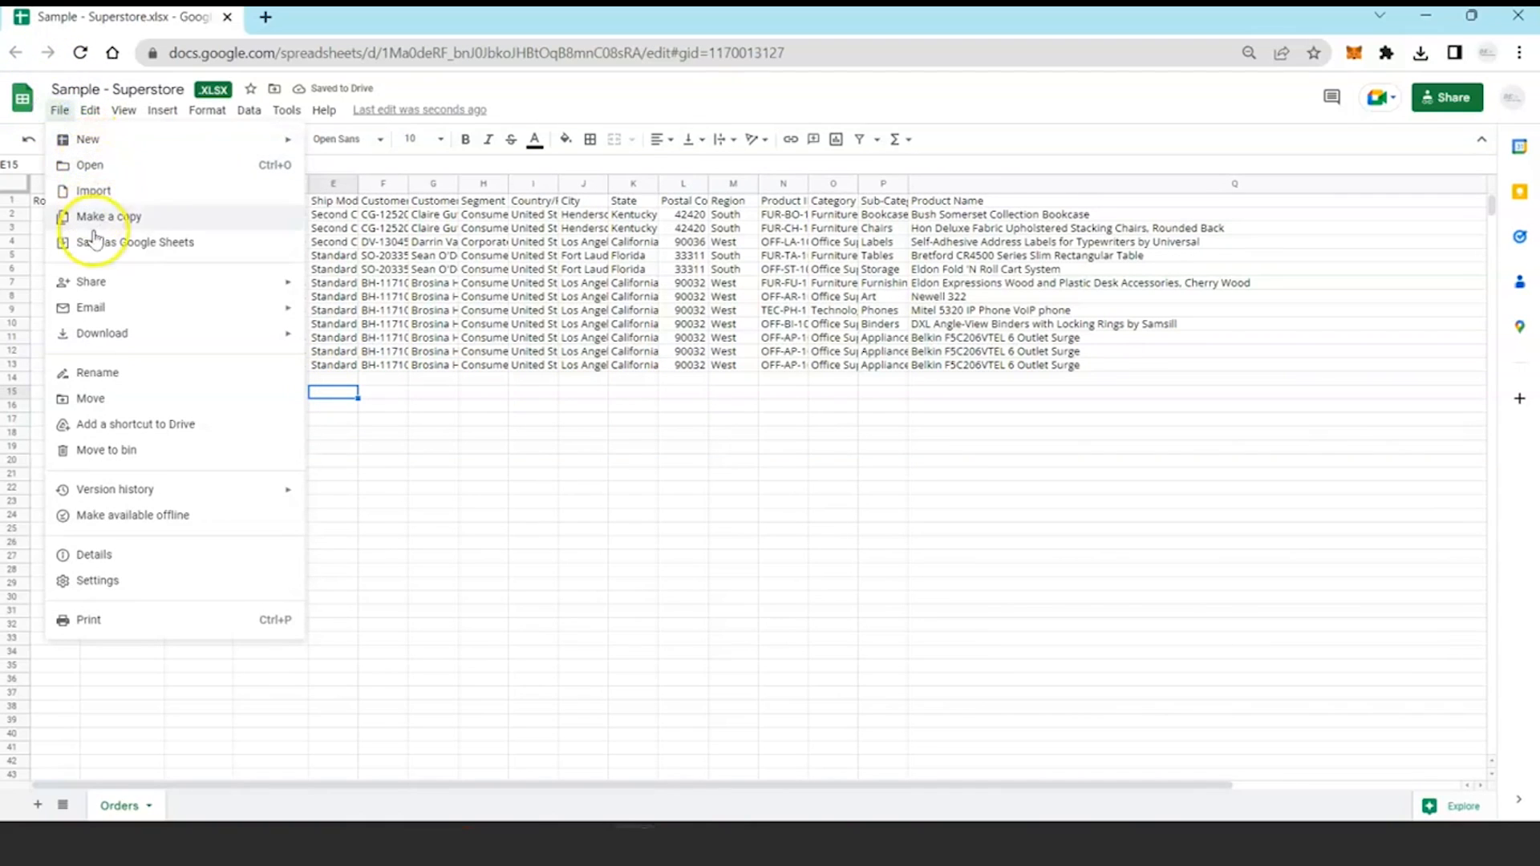
pyautogui.click(577, 418)
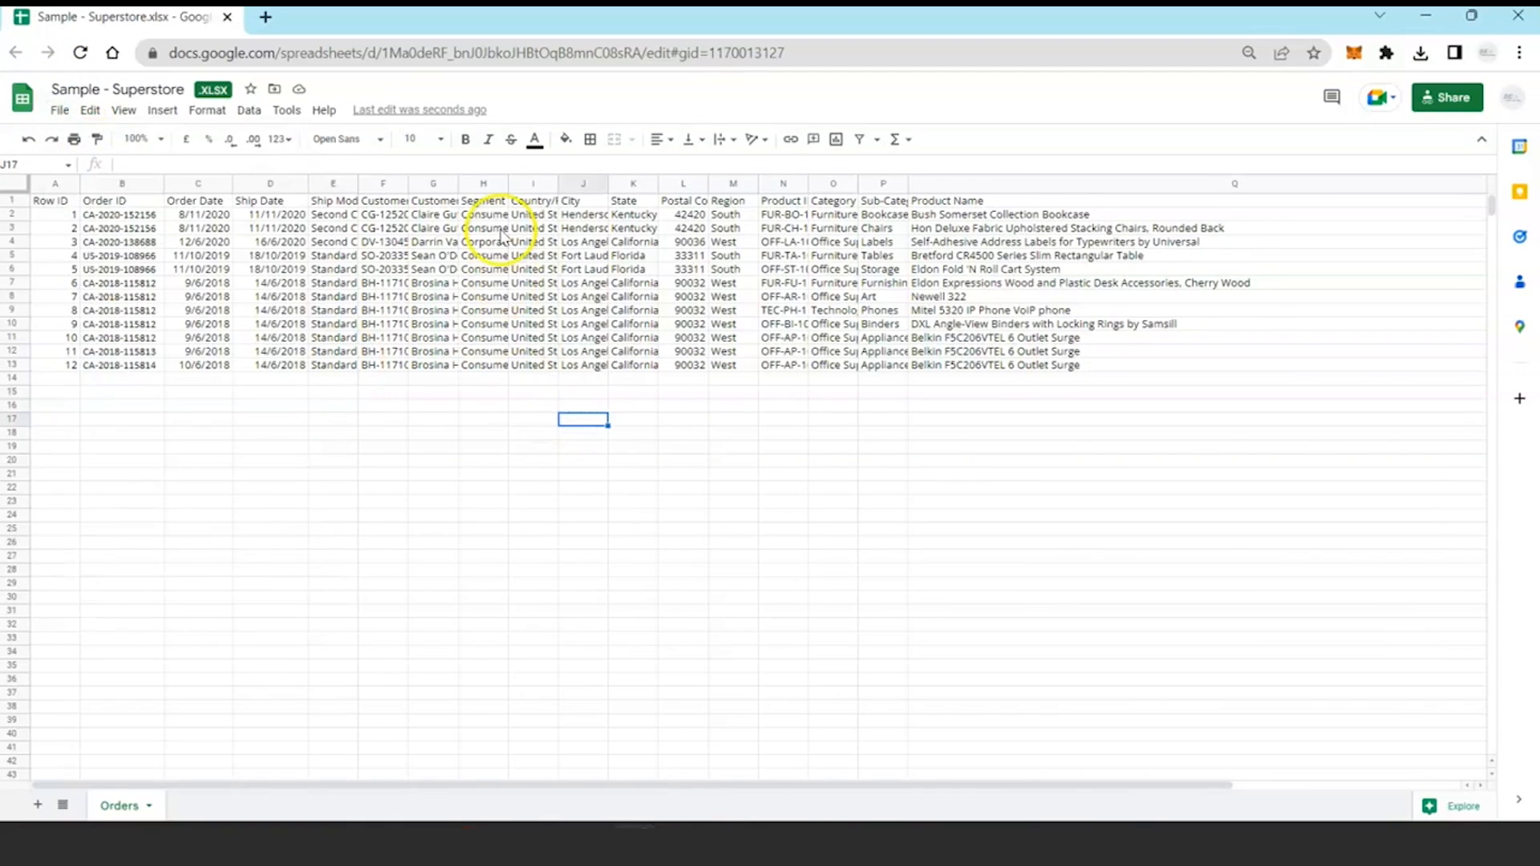
# - Switch to Power BI Desktop, refresh the report's data from Report view, and show Table 1 in Data view
pyautogui.hotkey('alt', 'Tab')
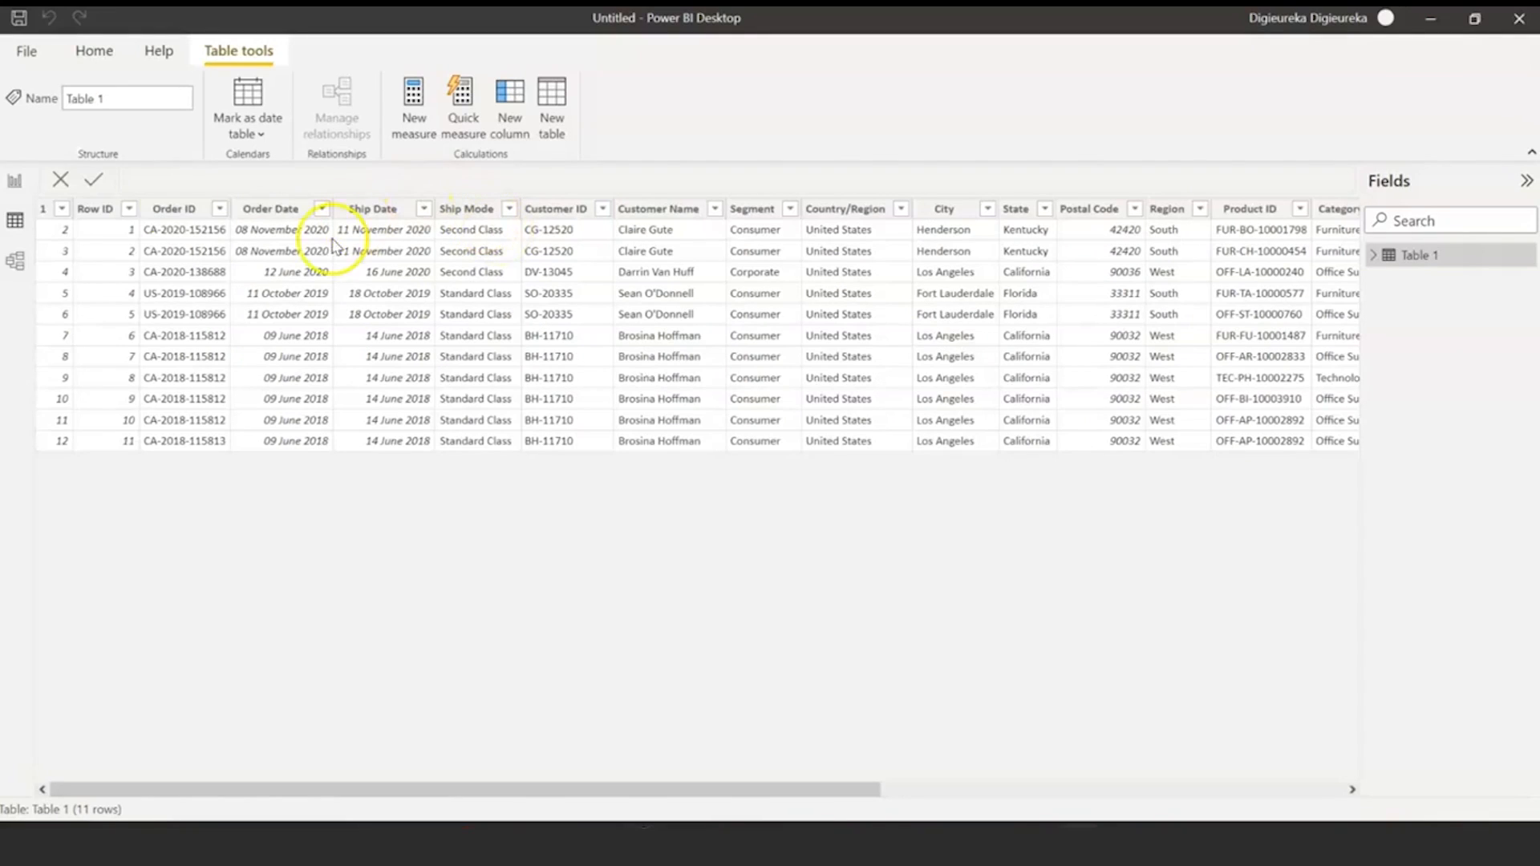
pyautogui.click(15, 181)
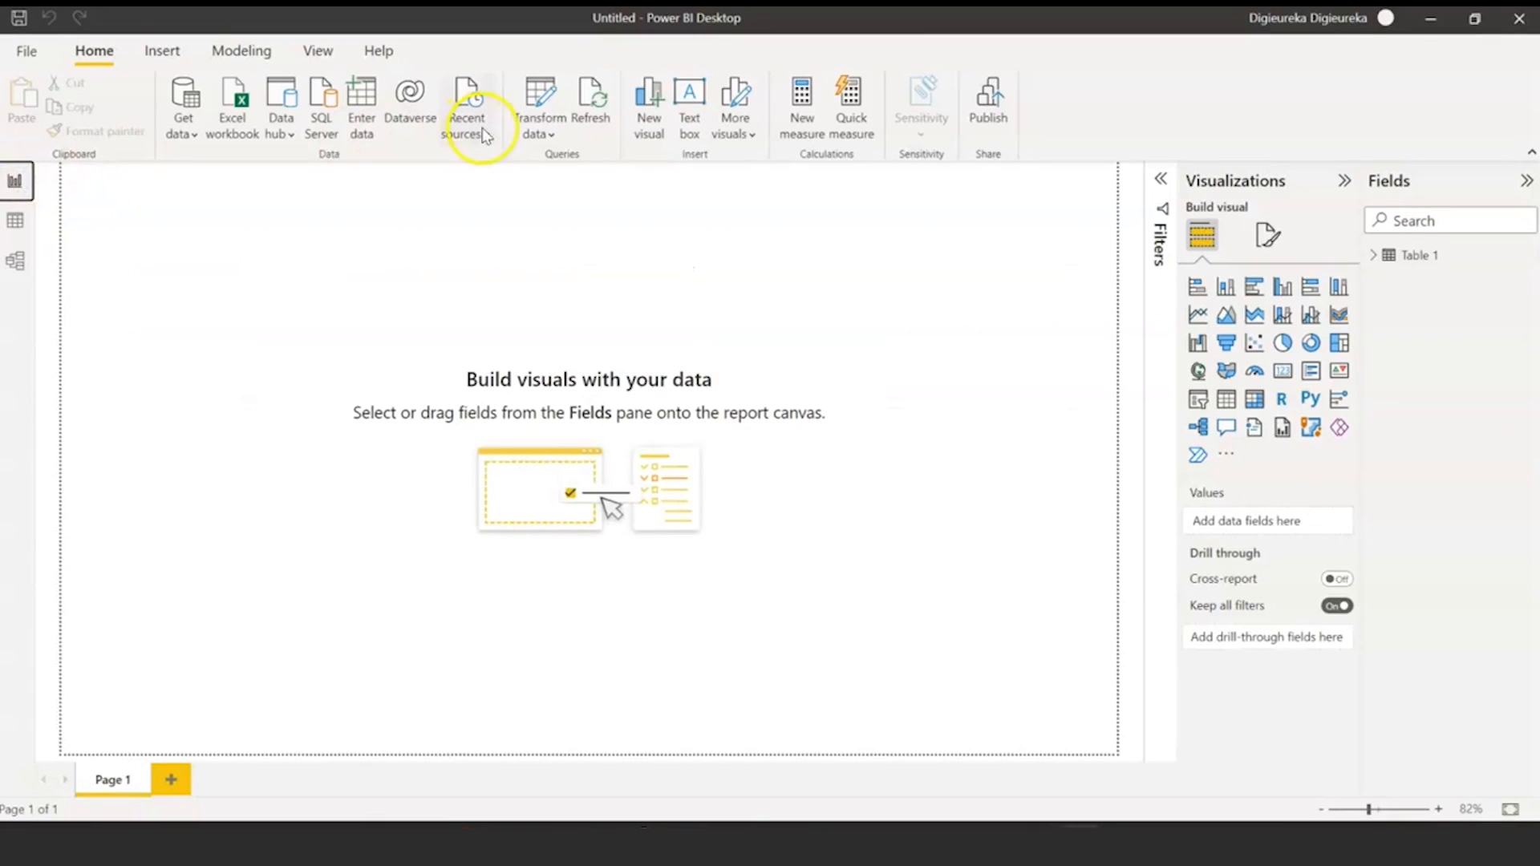
pyautogui.click(598, 103)
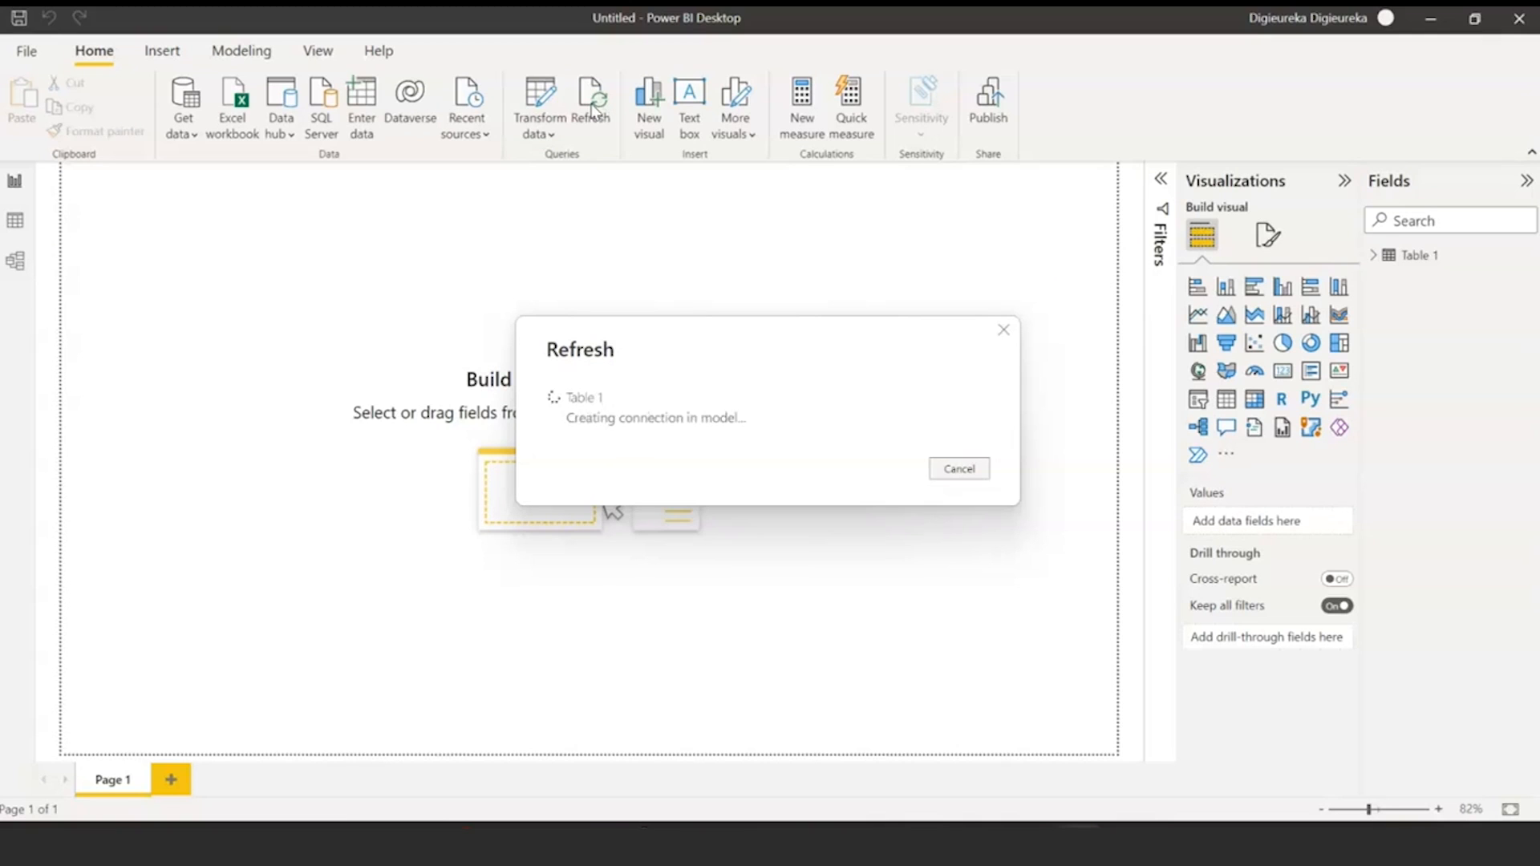
pyautogui.click(14, 221)
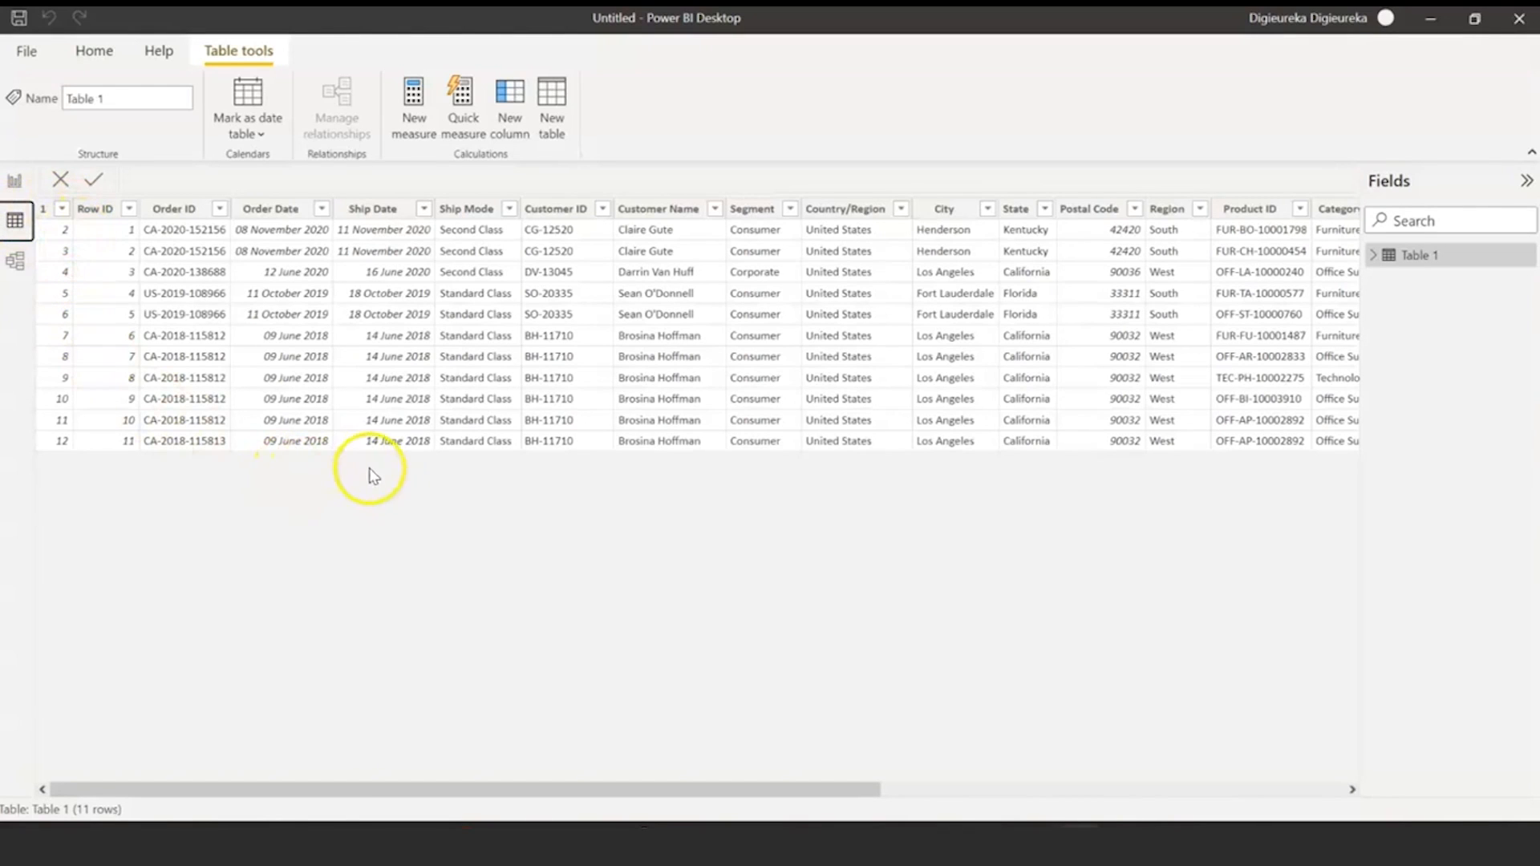
# - Open Table 1 in the Power Query Editor and refresh its preview
pyautogui.click(94, 49)
pyautogui.click(531, 113)
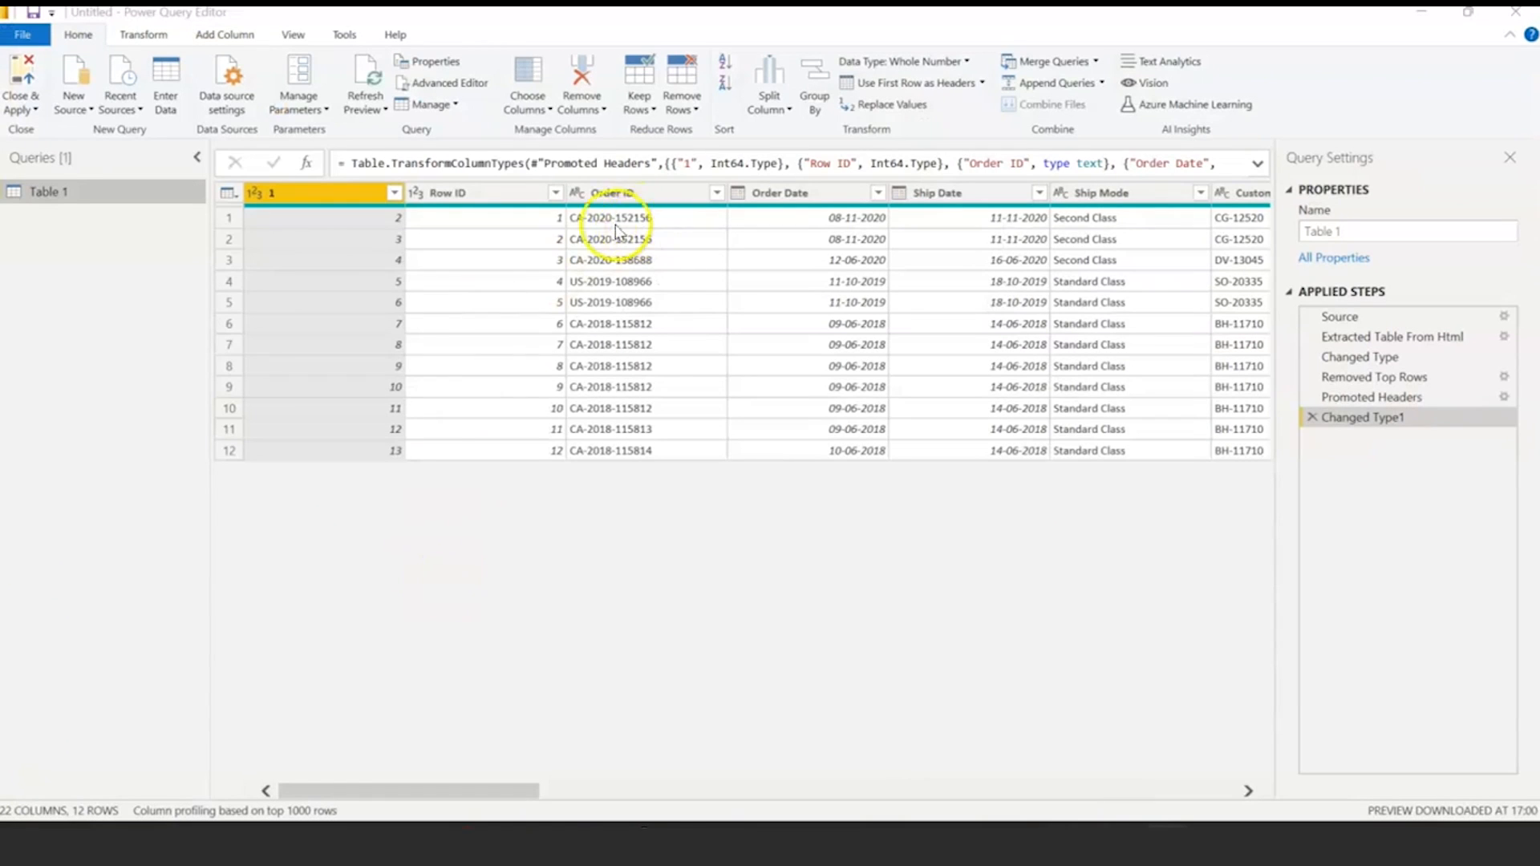
pyautogui.click(377, 113)
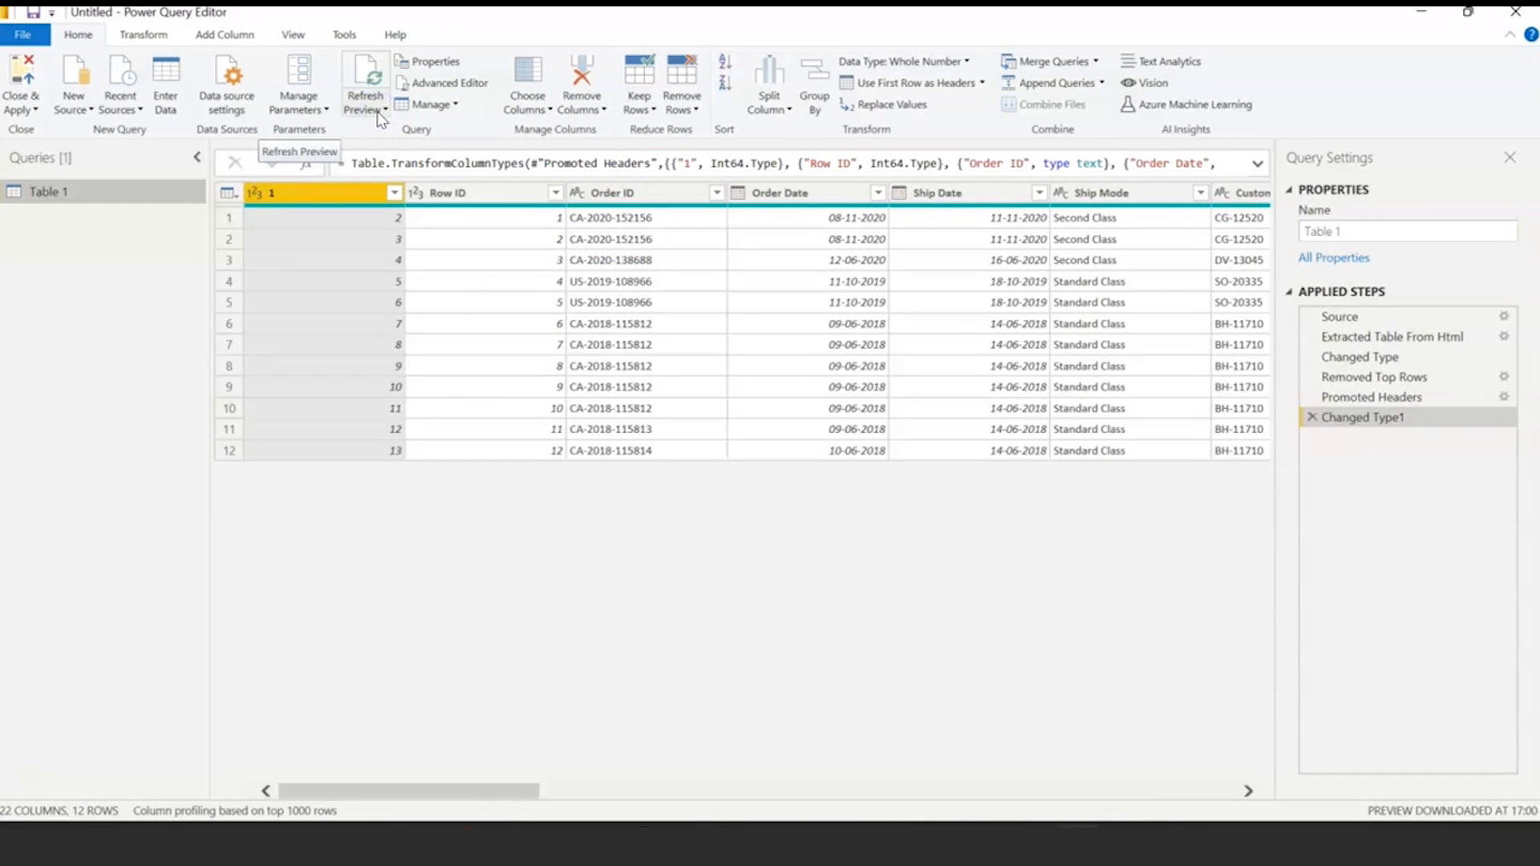
# - Refresh Table 1's preview in the Power Query Editor until it updates, and close the editor with the changes applied
pyautogui.click(381, 116)
pyautogui.click(354, 151)
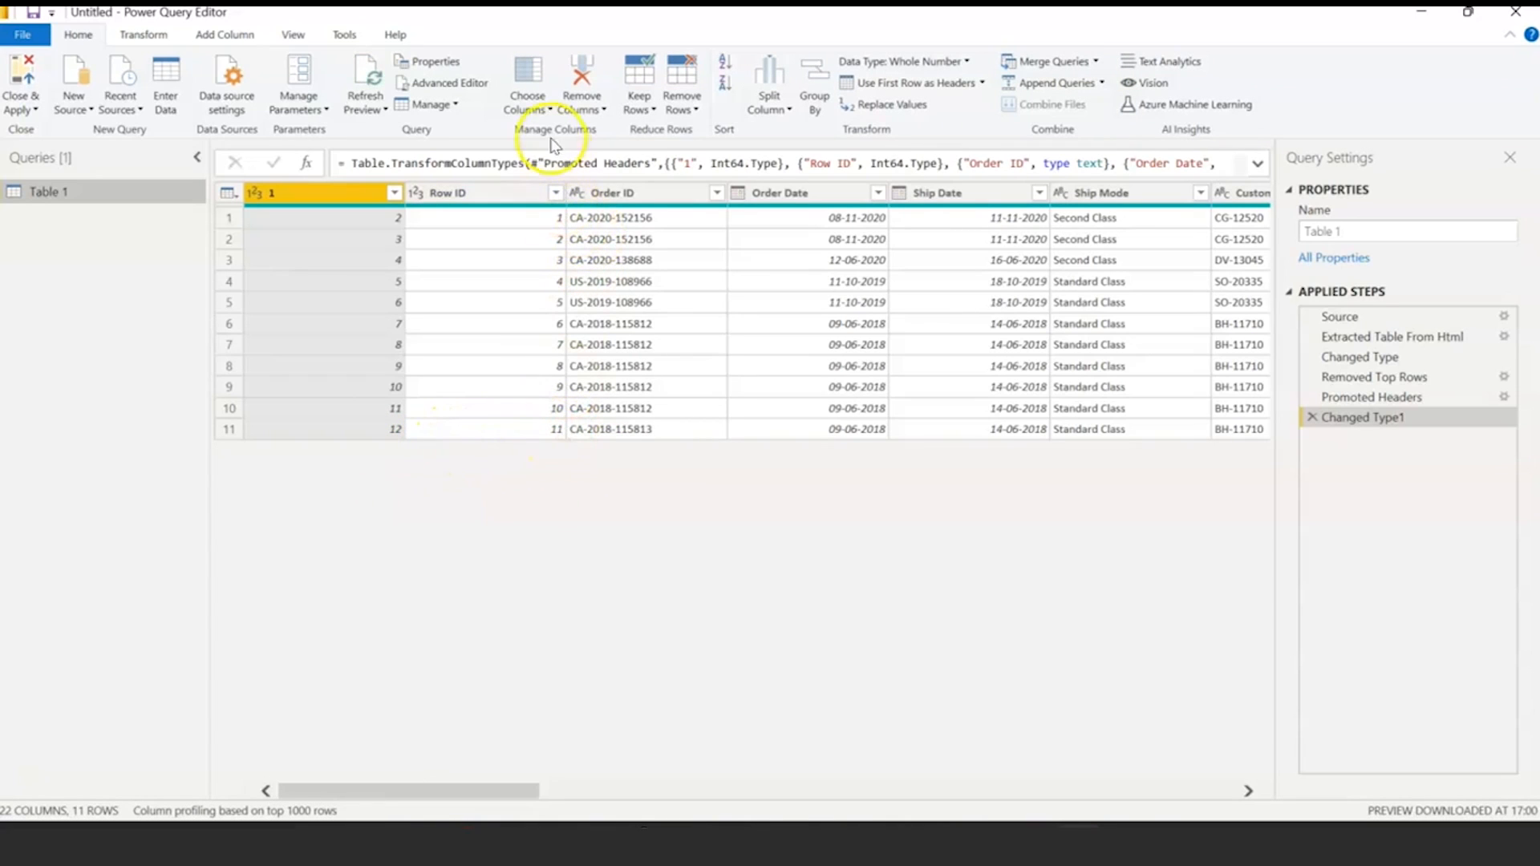
pyautogui.click(365, 106)
pyautogui.click(363, 152)
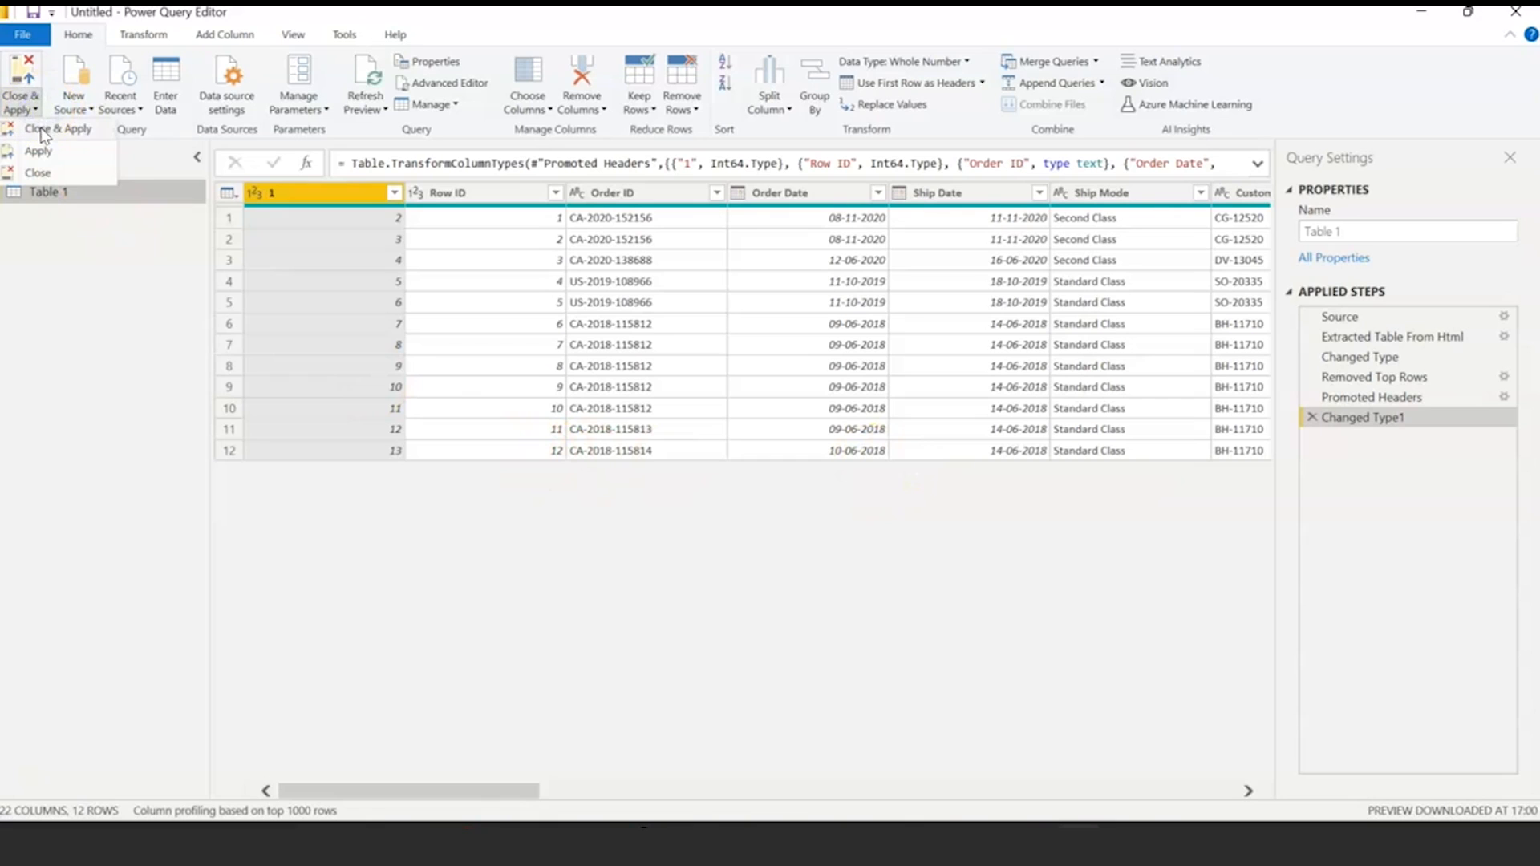
pyautogui.click(40, 130)
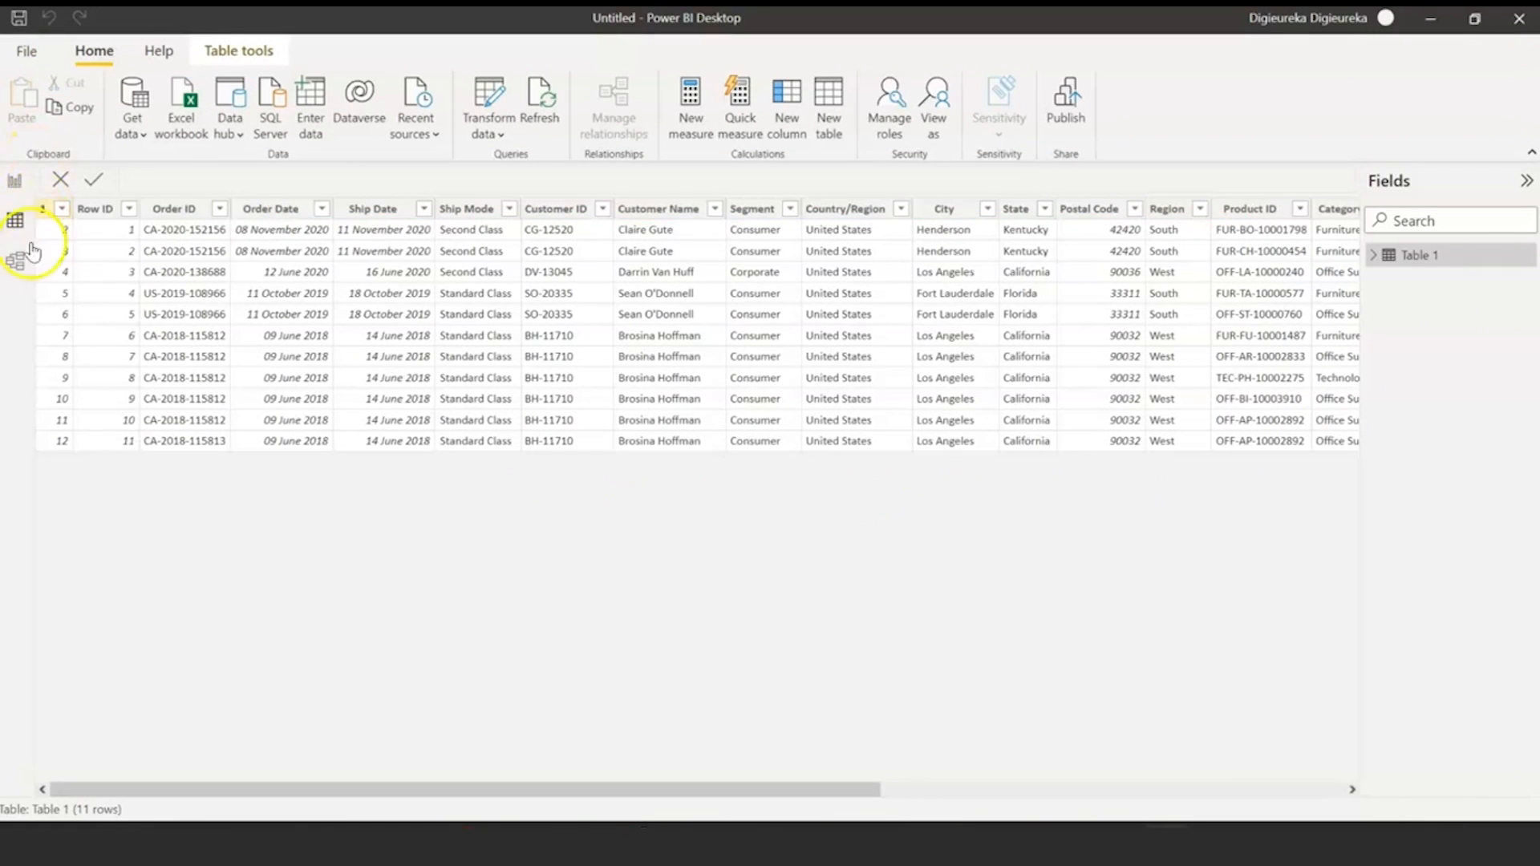
# - Refresh the report's data from Report view, and refresh Table 1 again in Data view
pyautogui.click(14, 181)
pyautogui.click(584, 123)
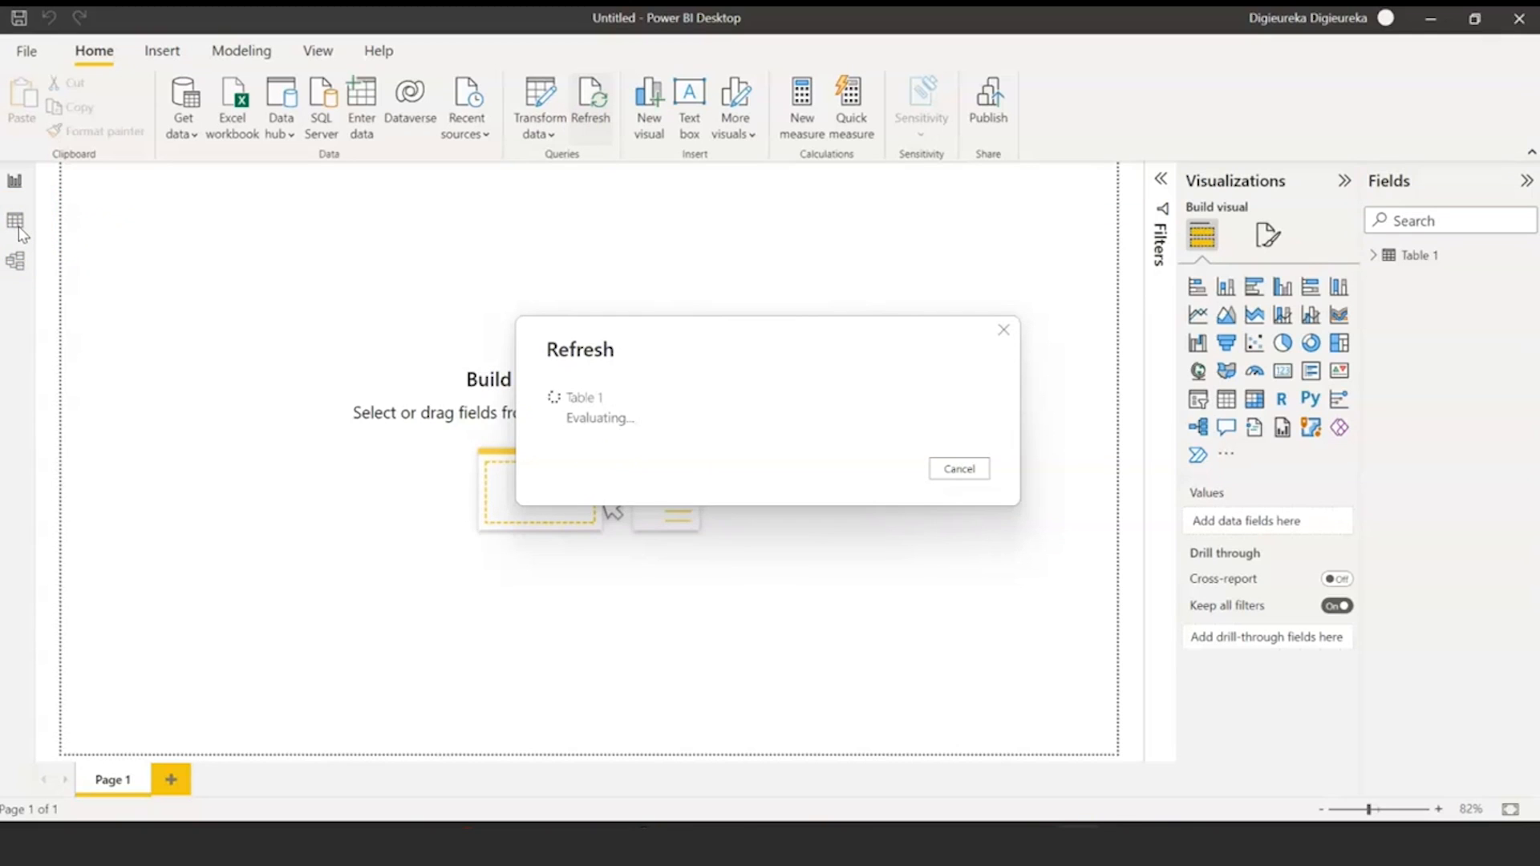
pyautogui.click(18, 227)
pyautogui.click(539, 109)
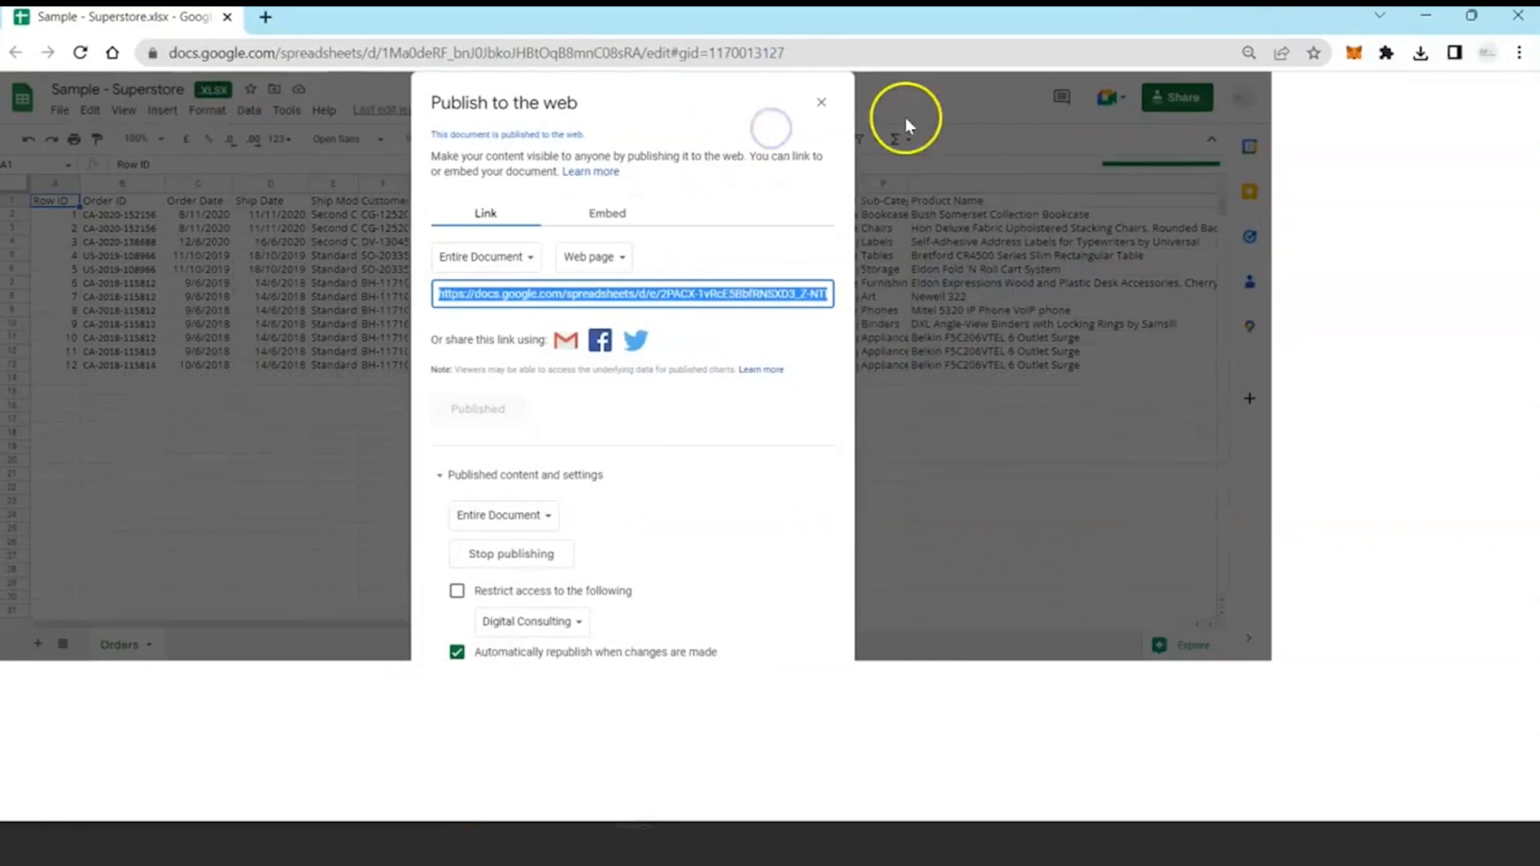
# - Close the Publish to the web dialog in Google Sheets and switch back to Power BI Desktop
pyautogui.click(956, 161)
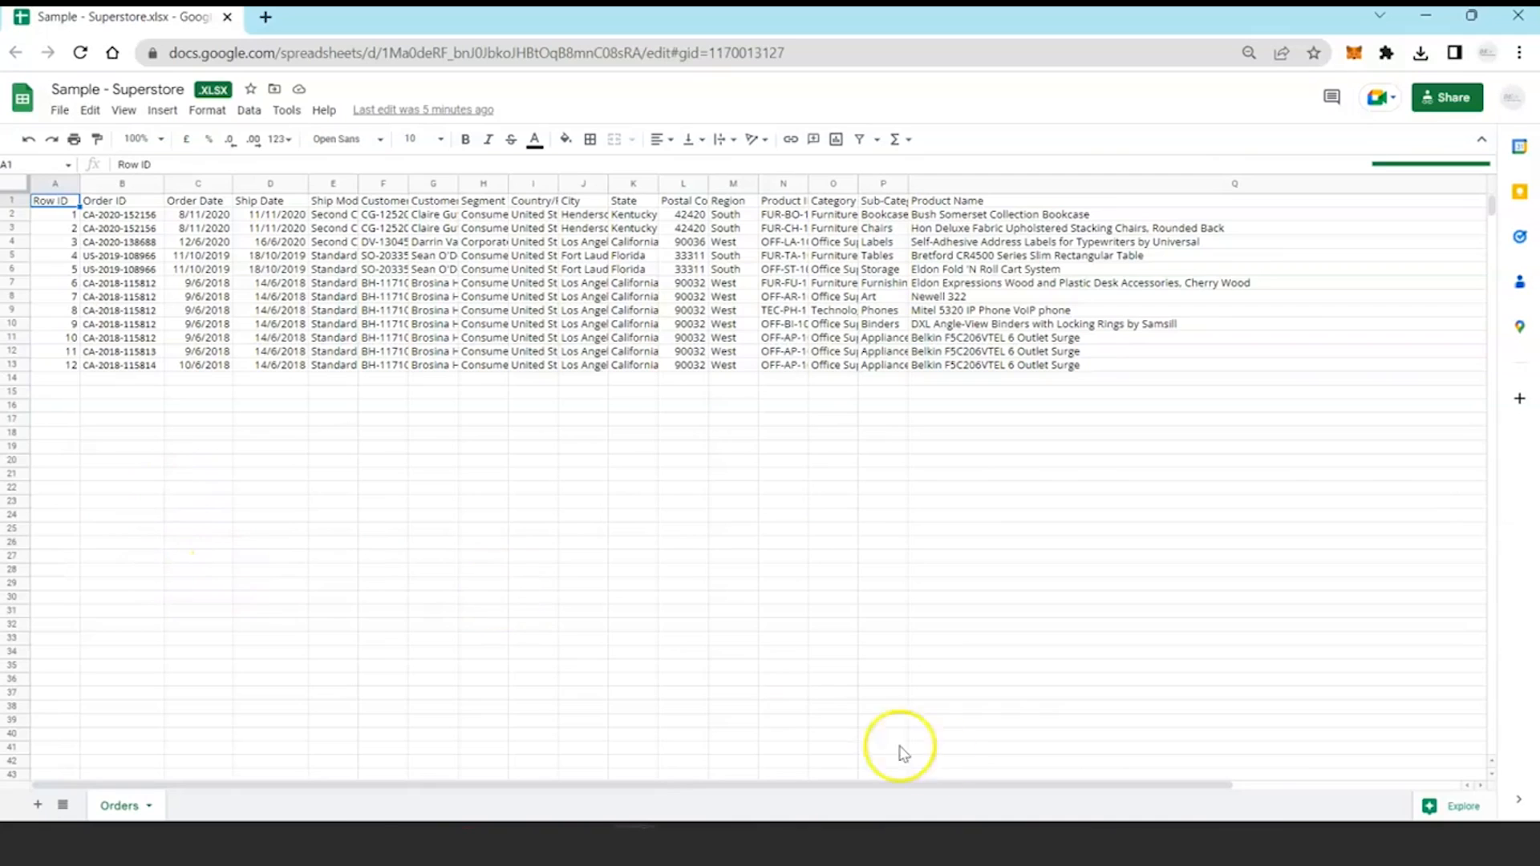
pyautogui.click(1085, 826)
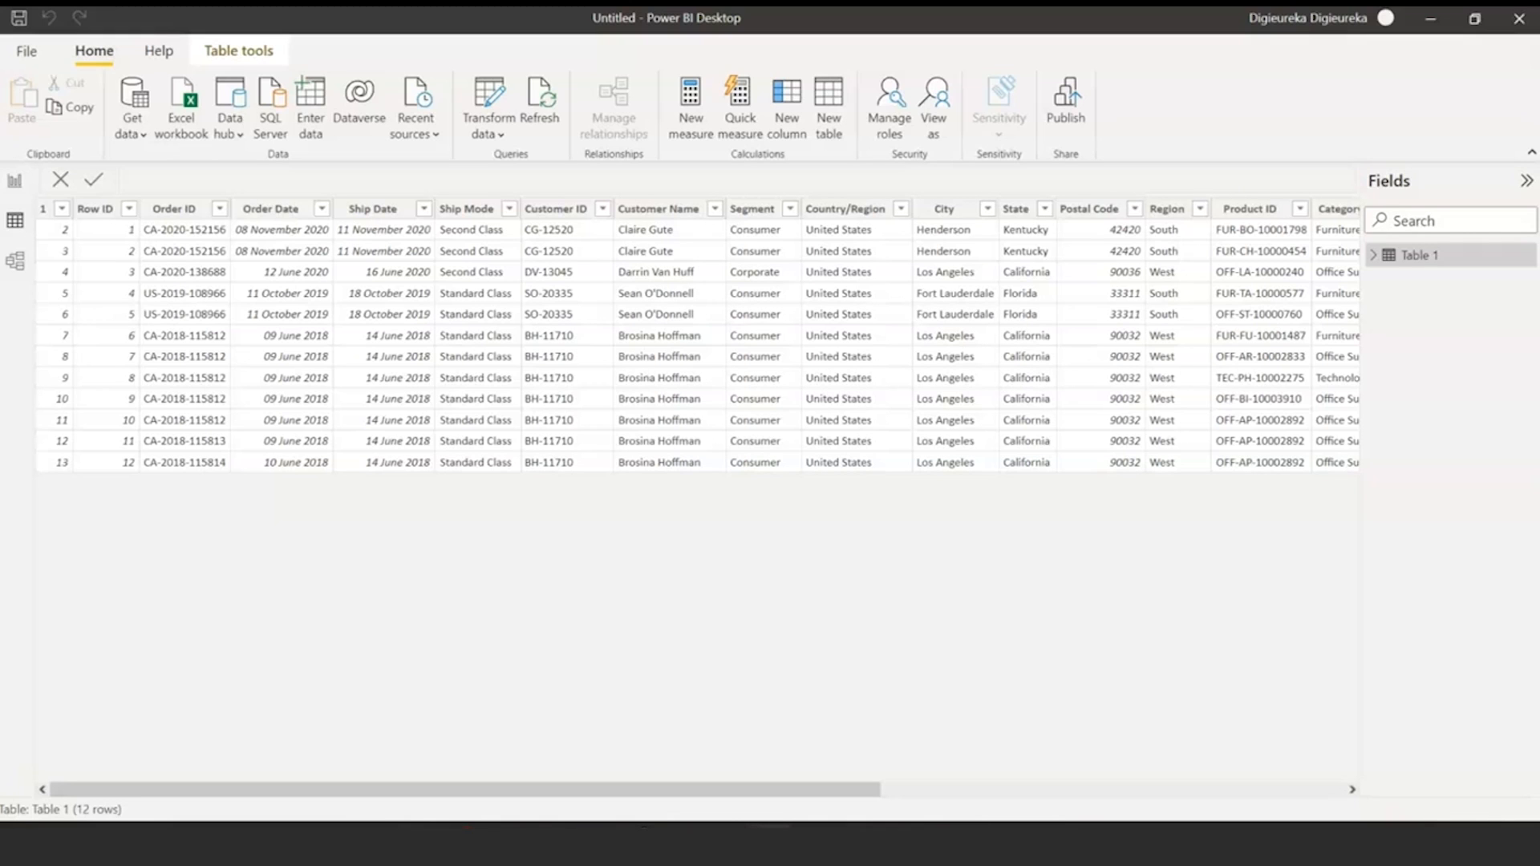
# - Bring up Product-Subcategories.txt in a maximized Notepad window, examine its columns, and switch back to Power BI Desktop
pyautogui.moveTo(1539, 58); pyautogui.dragTo(642, 62)
pyautogui.doubleClick(624, 62)
pyautogui.moveTo(1539, 89); pyautogui.dragTo(504, 174)
pyautogui.click(808, 157)
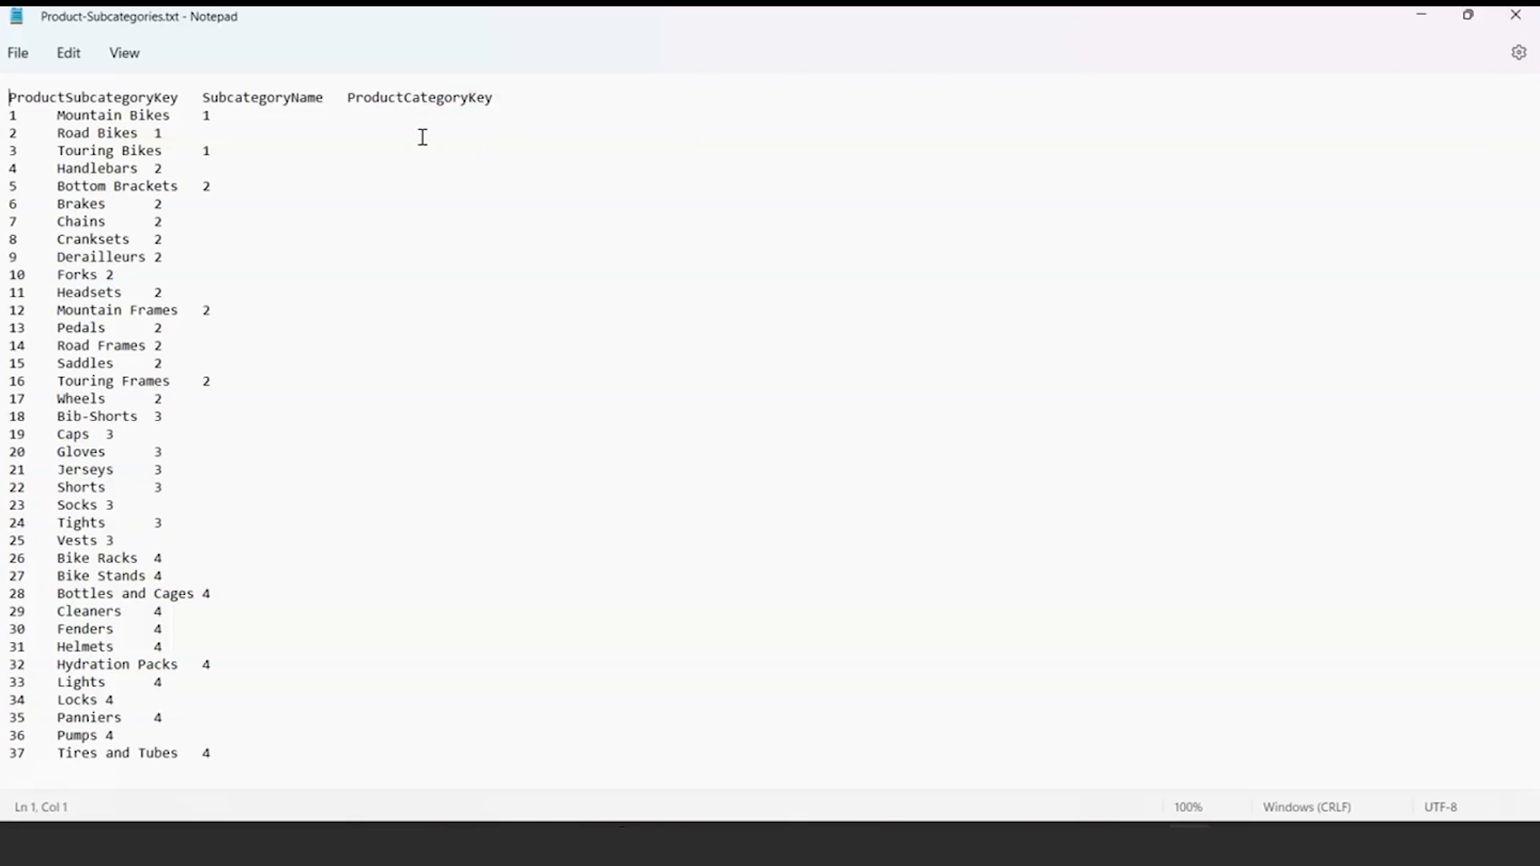
pyautogui.click(1058, 844)
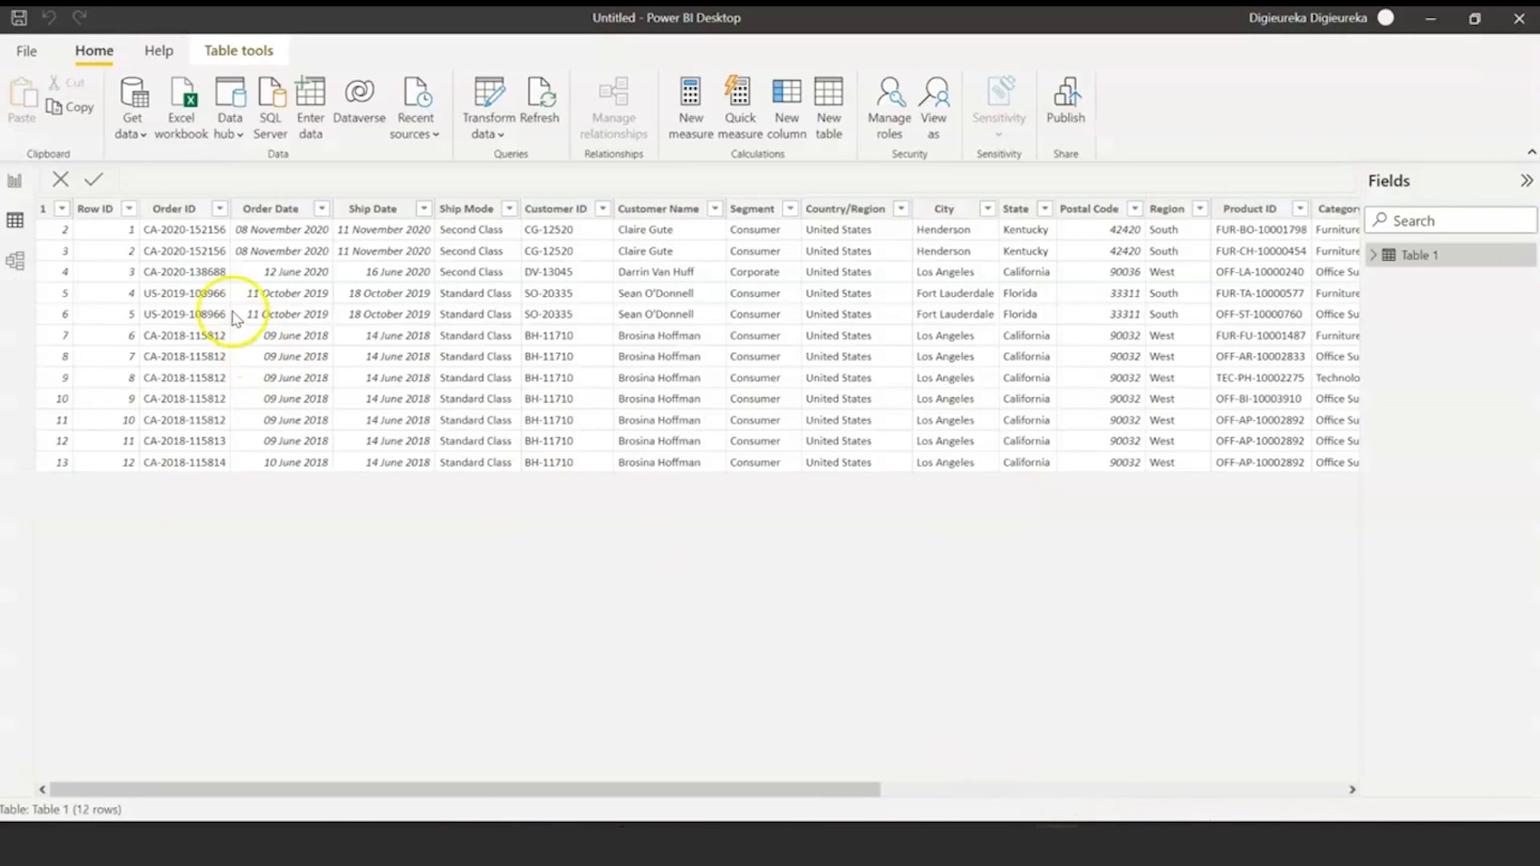
# - Import Product-Subcategories.txt from the Module 2 folder with the Text/CSV connector and load it into the model
pyautogui.click(130, 134)
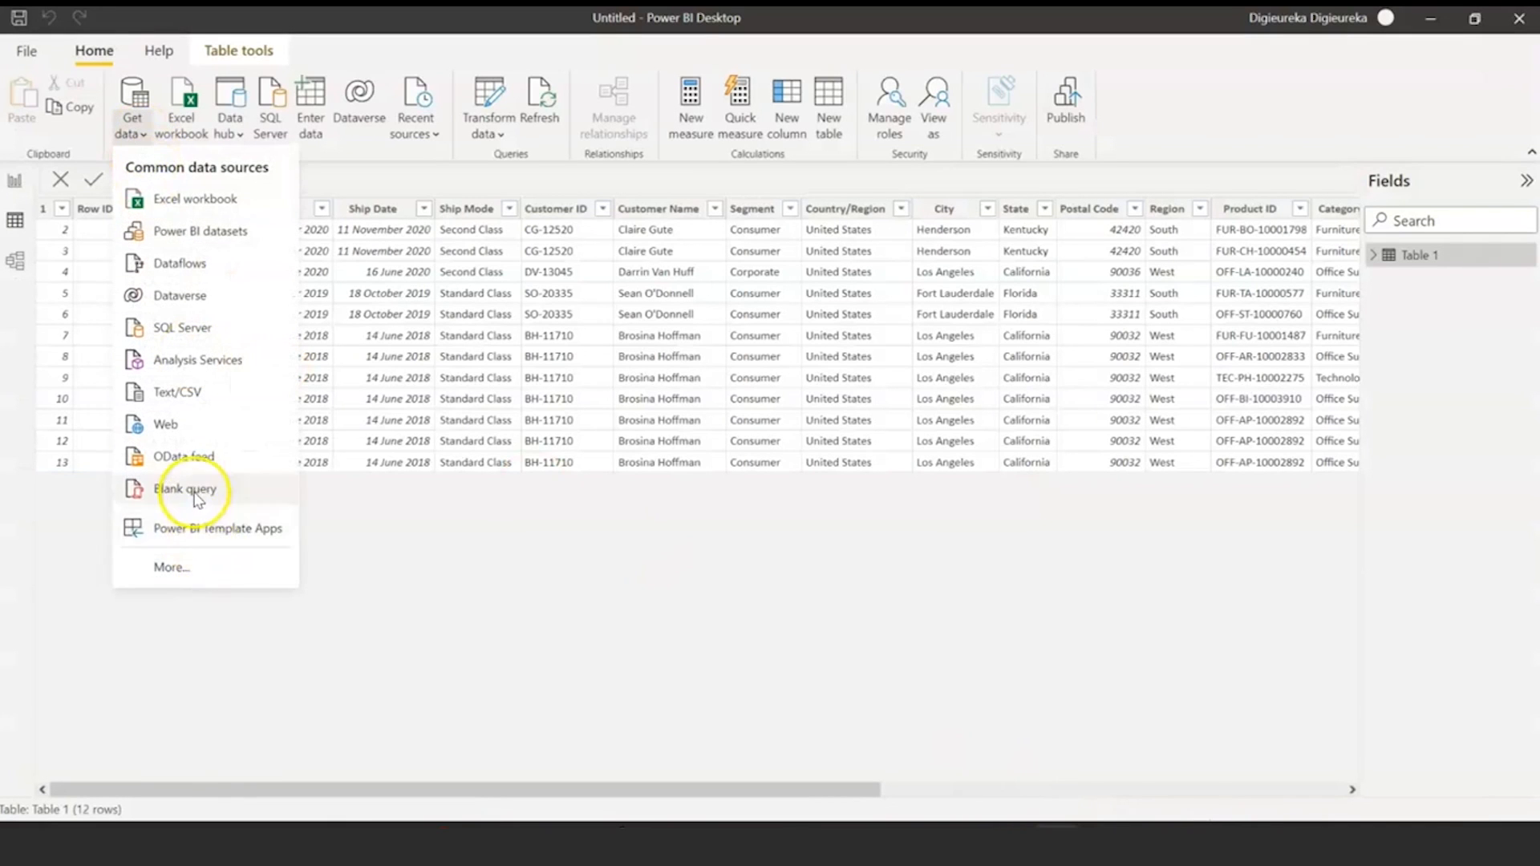
pyautogui.click(191, 565)
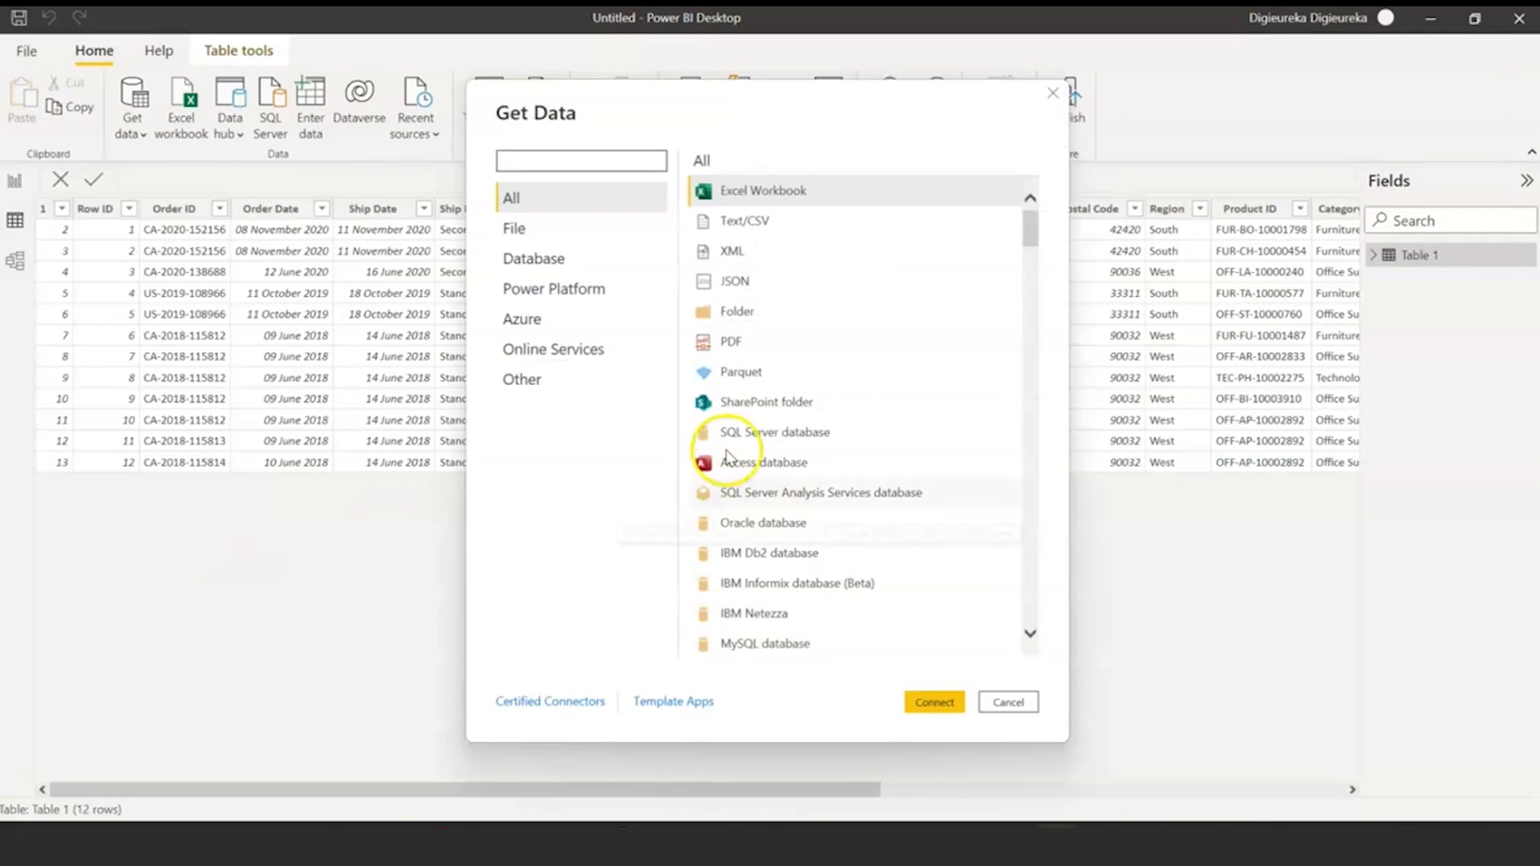
pyautogui.click(758, 220)
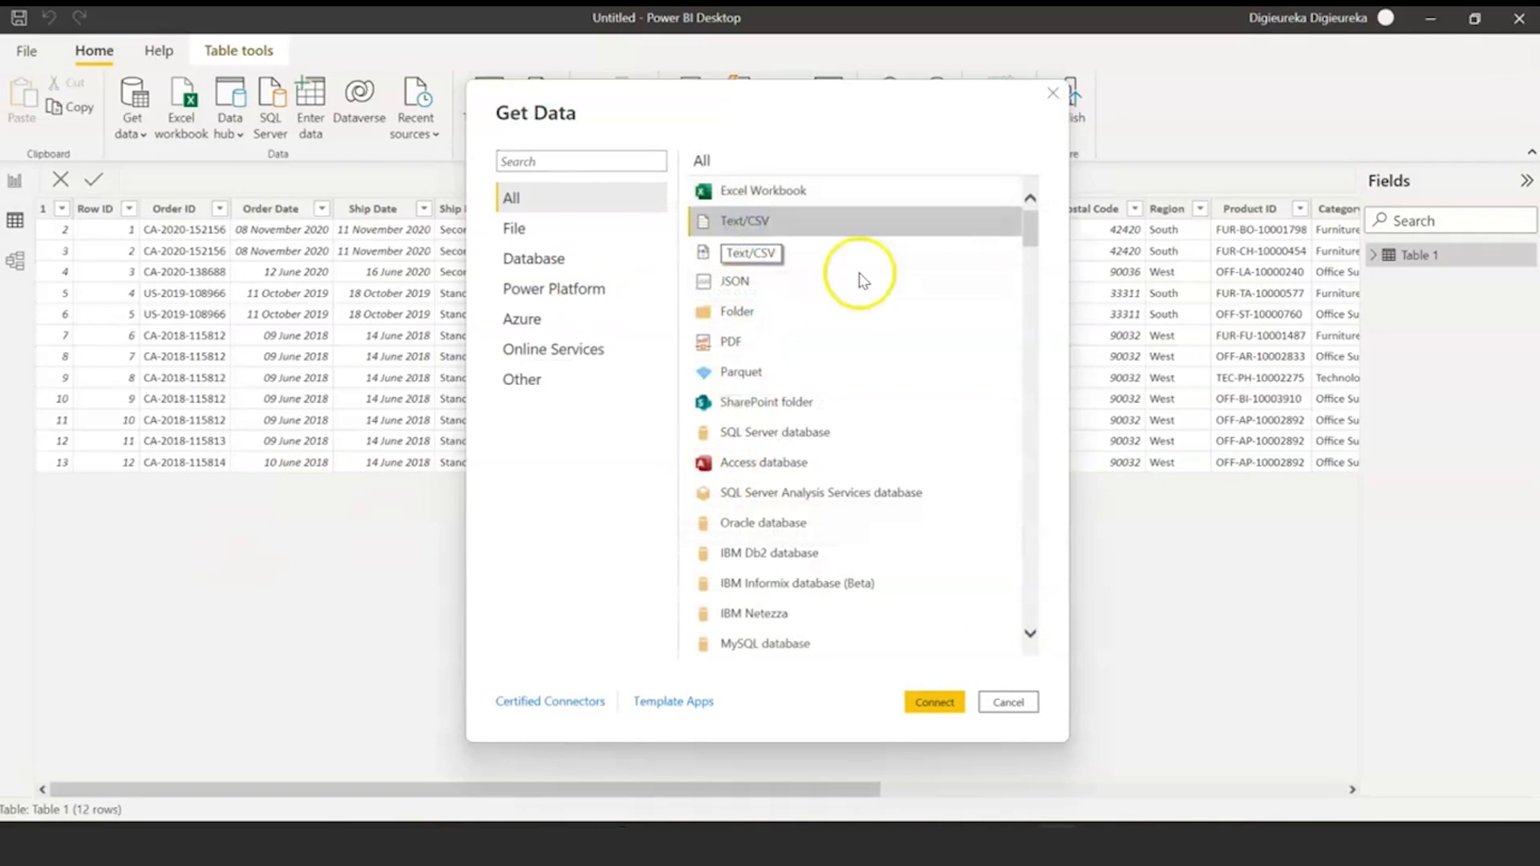
pyautogui.click(934, 702)
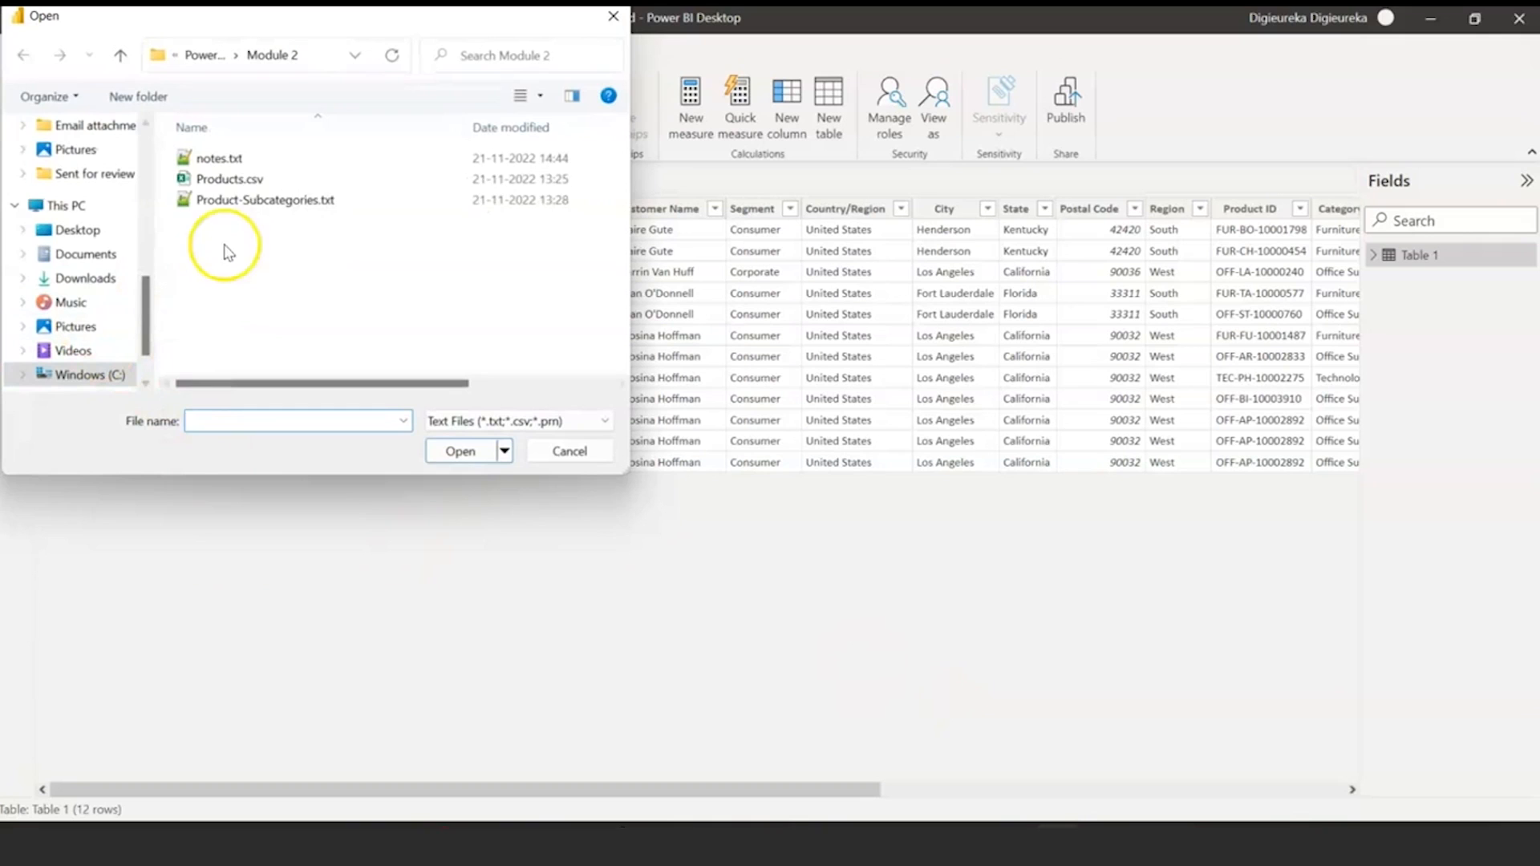
pyautogui.doubleClick(251, 201)
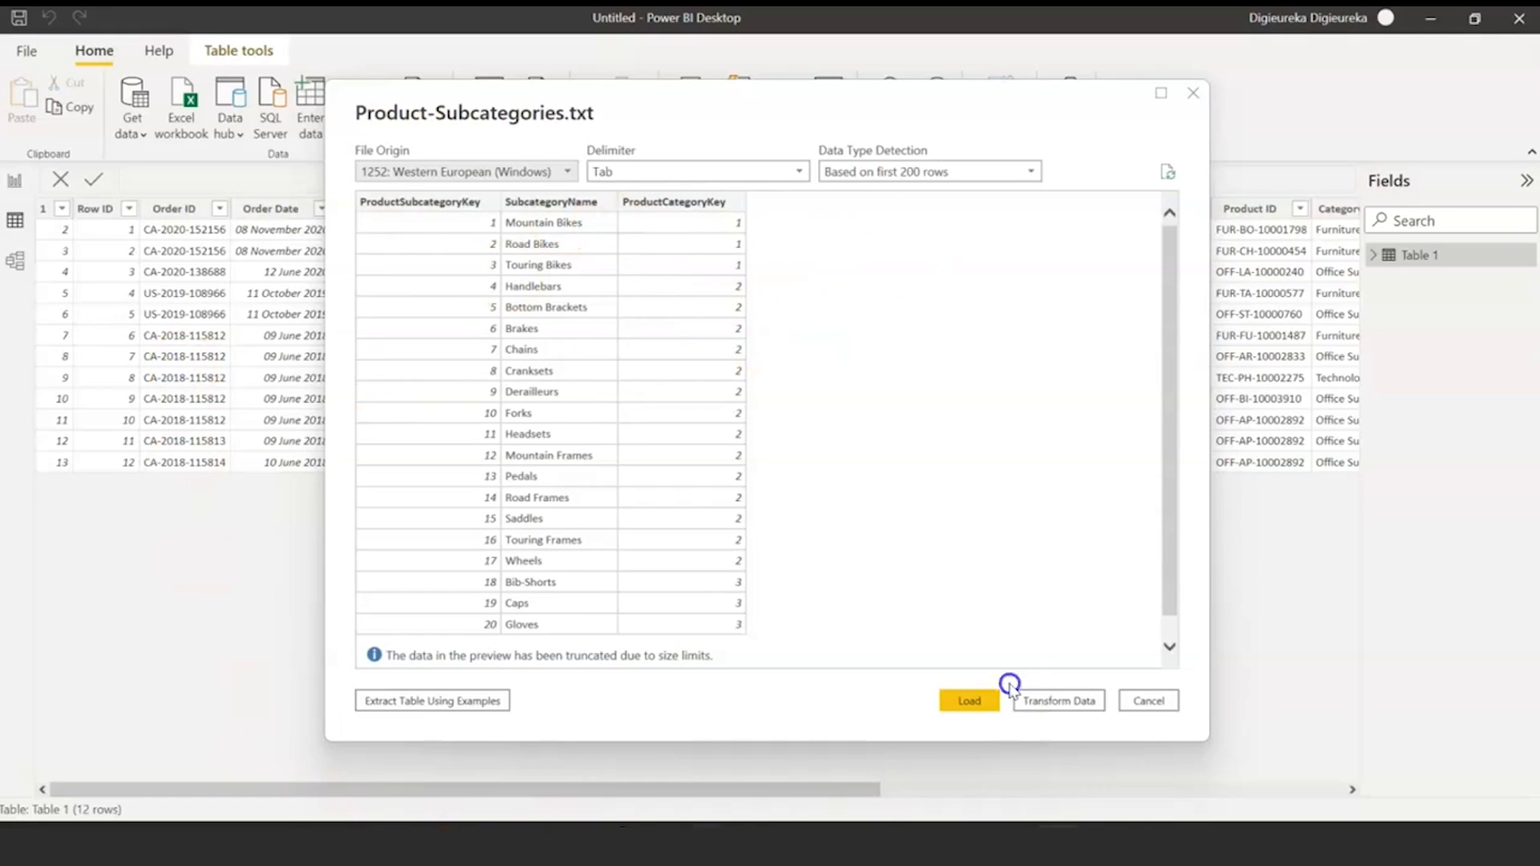
pyautogui.click(965, 710)
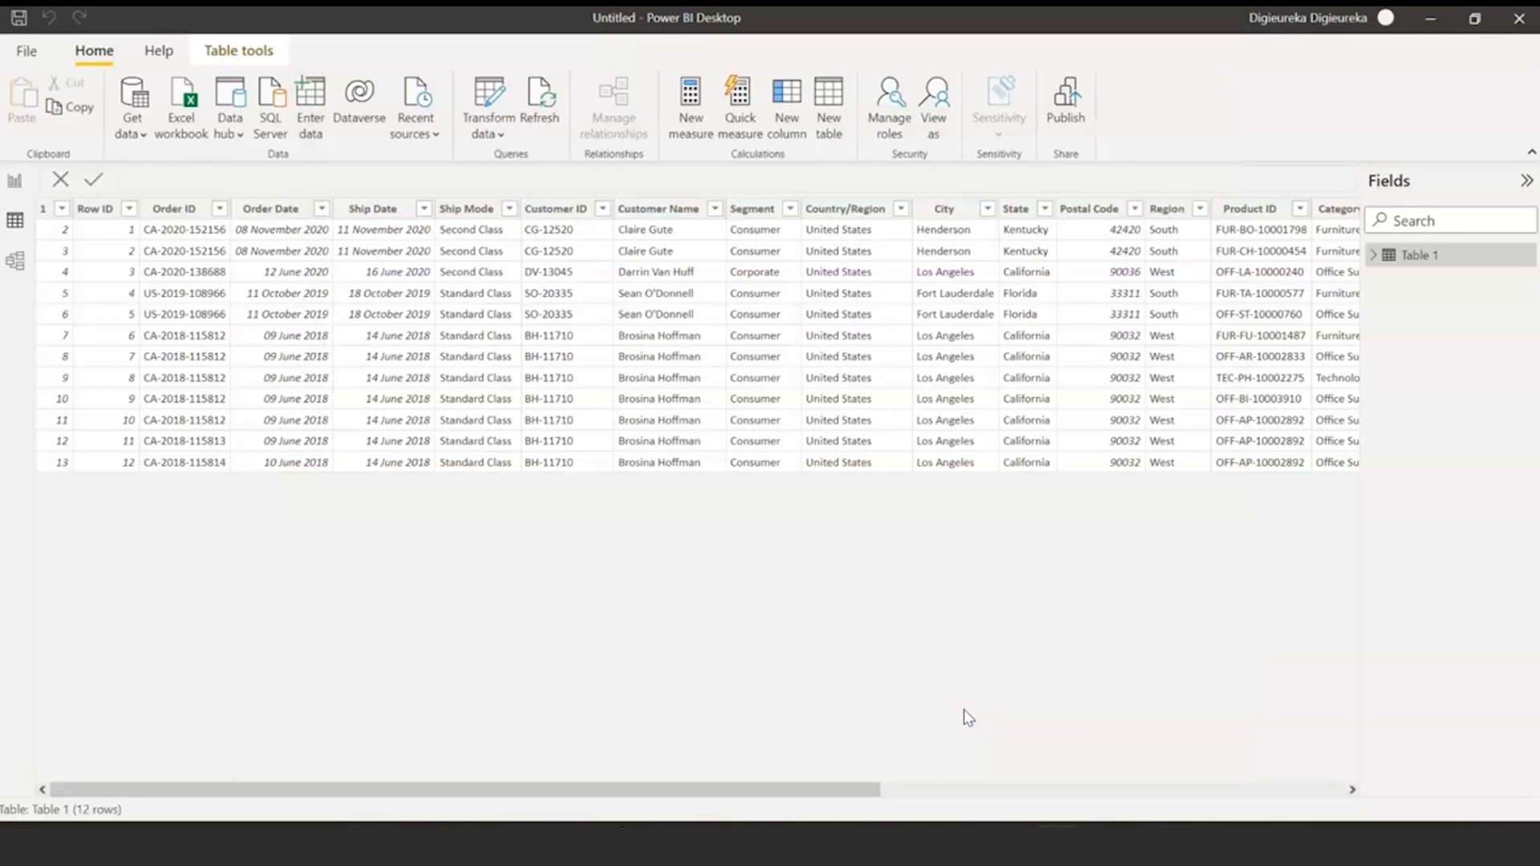
pyautogui.click(1123, 183)
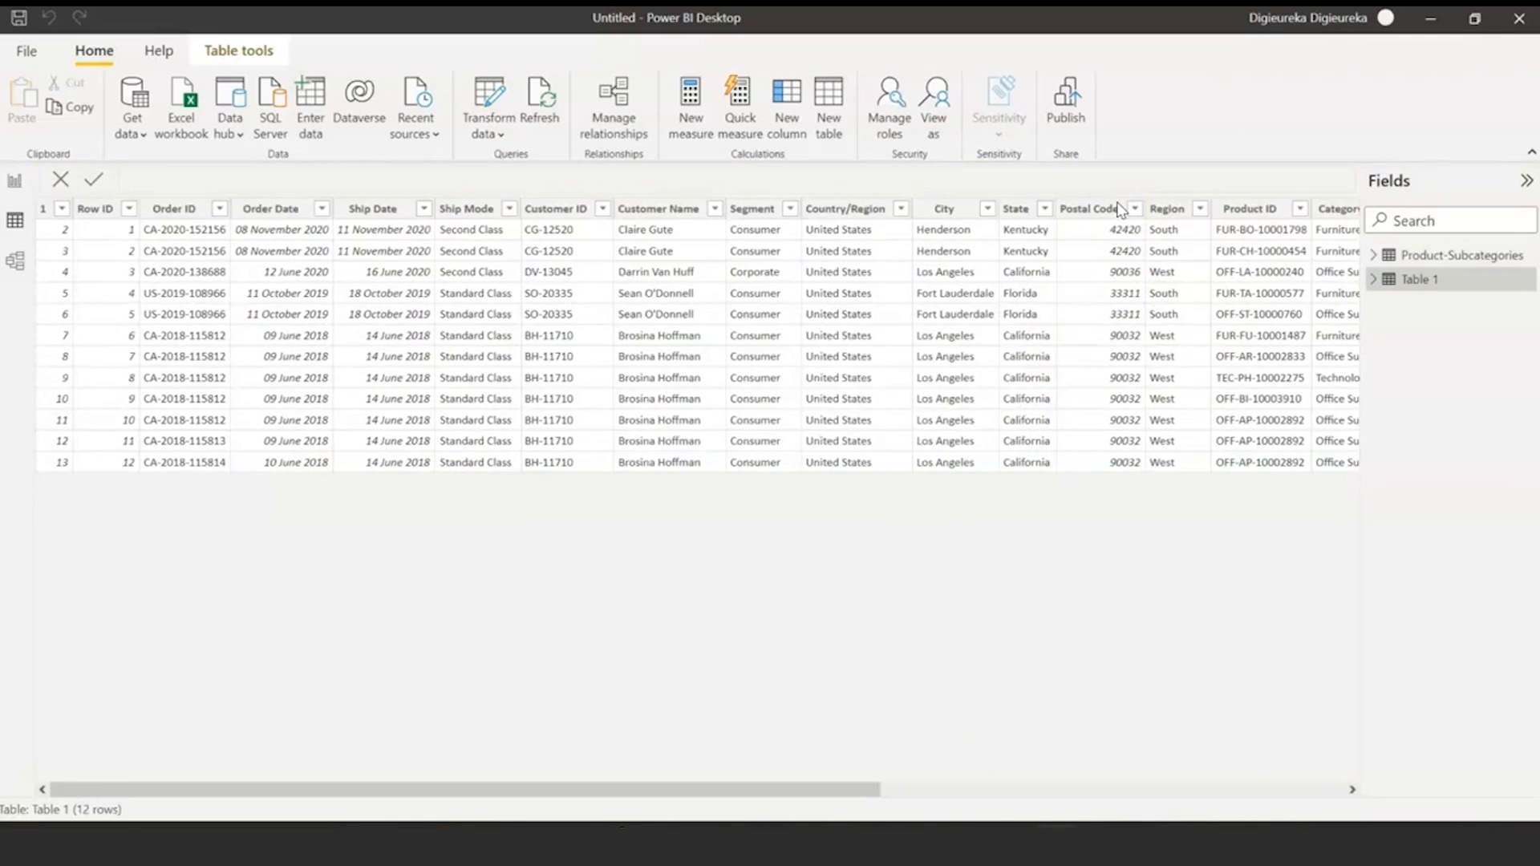
# - Expand the Product-Subcategories table's fields and show its rows in Data view
pyautogui.click(1373, 255)
pyautogui.click(1471, 279)
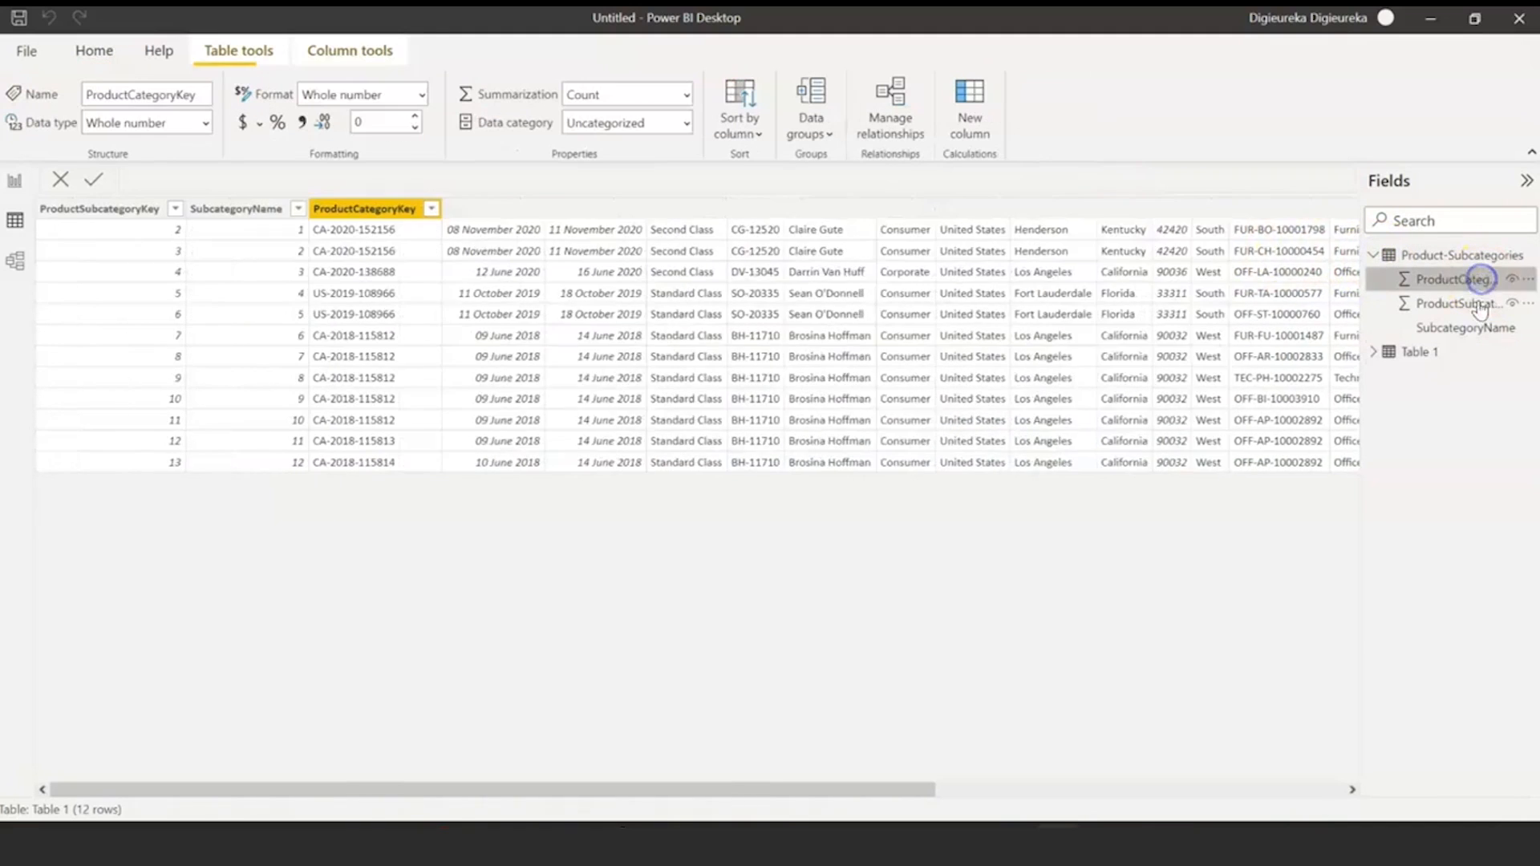
pyautogui.click(1468, 327)
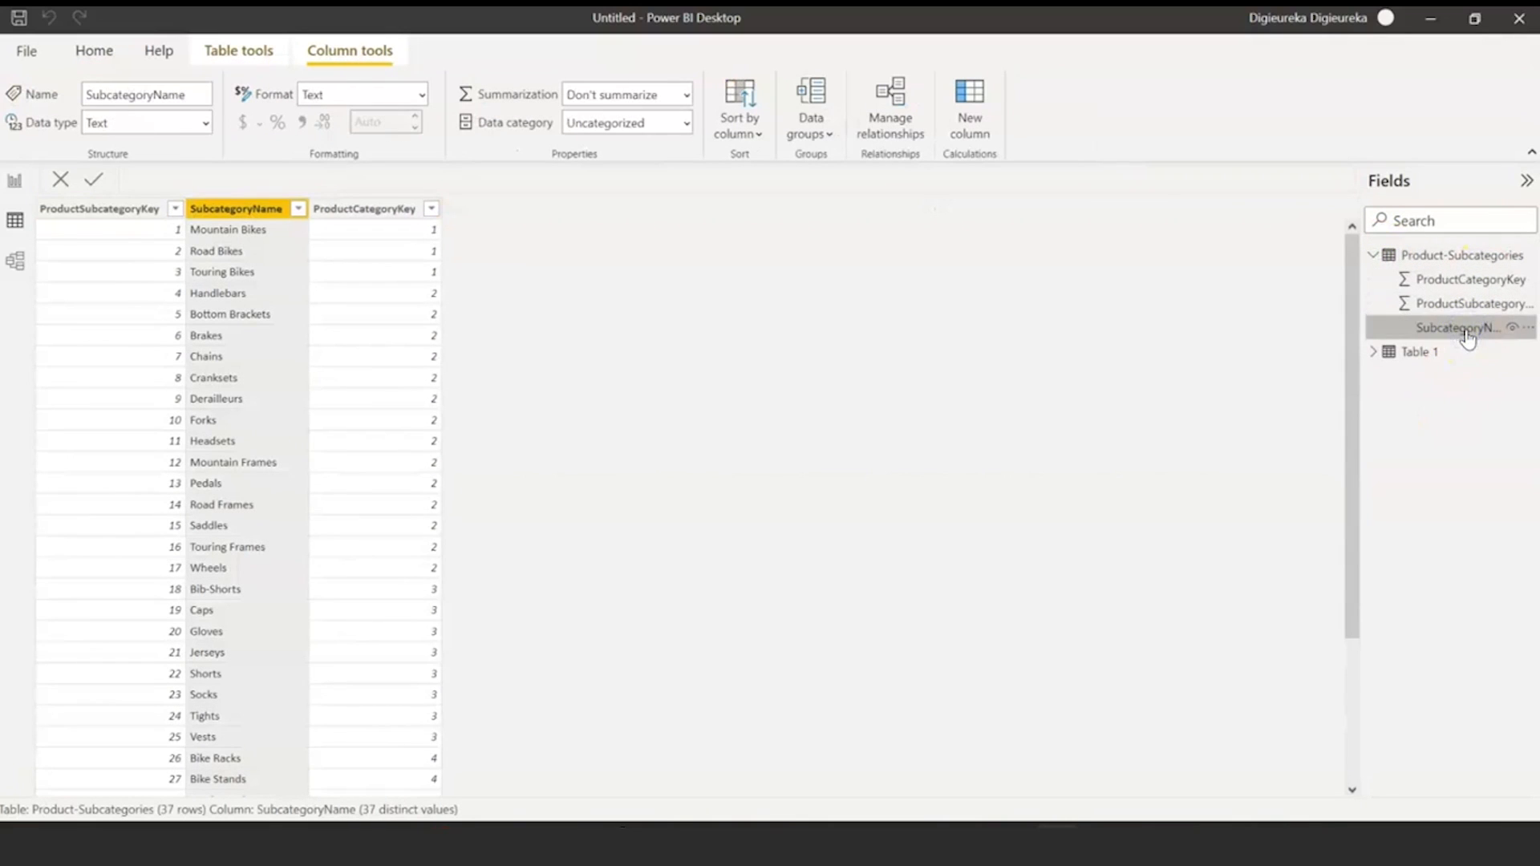
pyautogui.click(1461, 257)
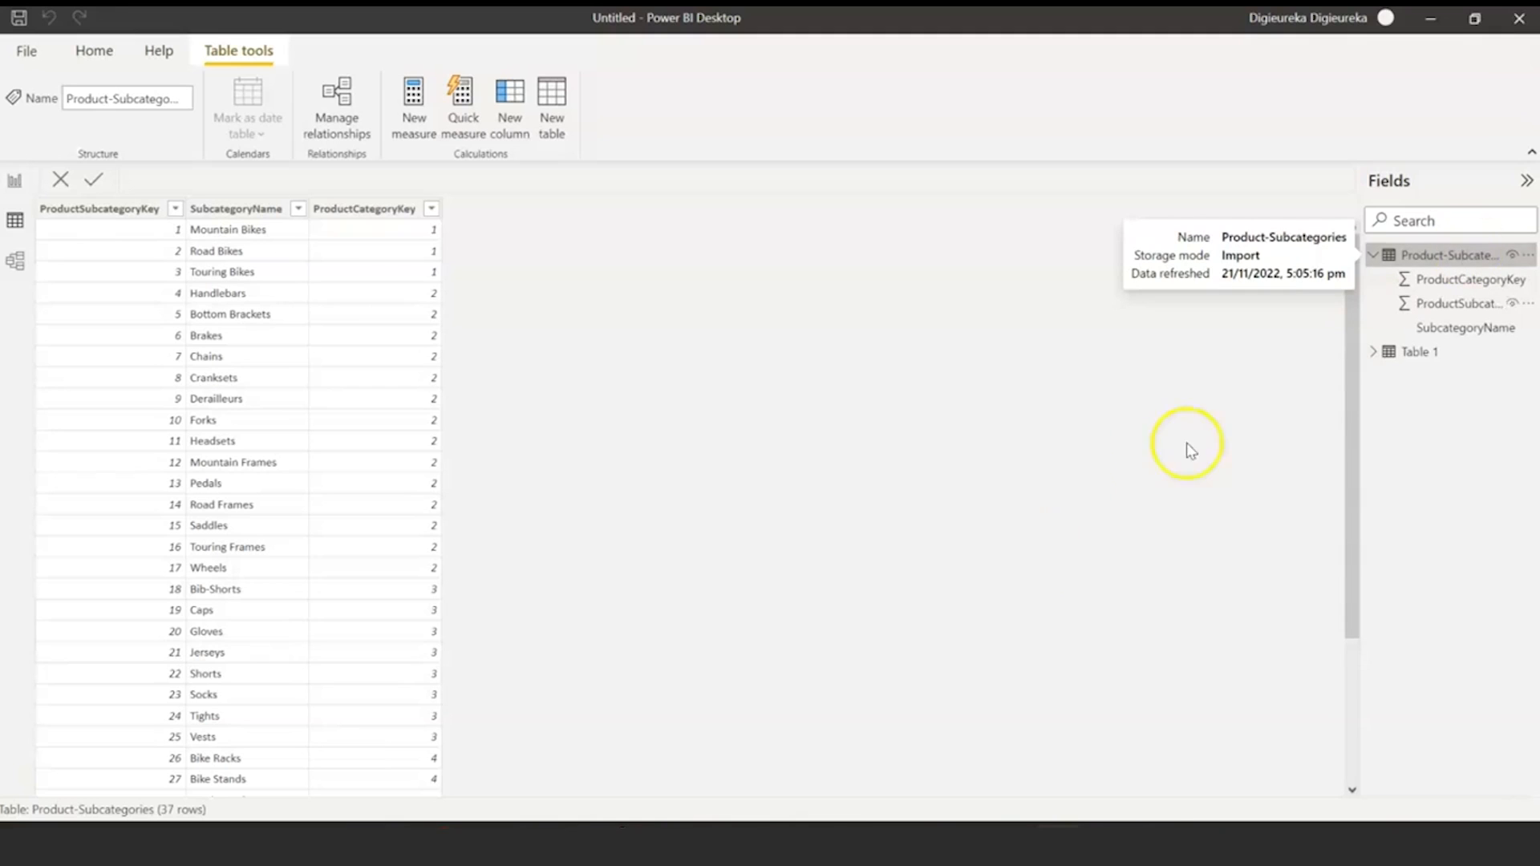
pyautogui.moveTo(692, 827)
pyautogui.click(752, 777)
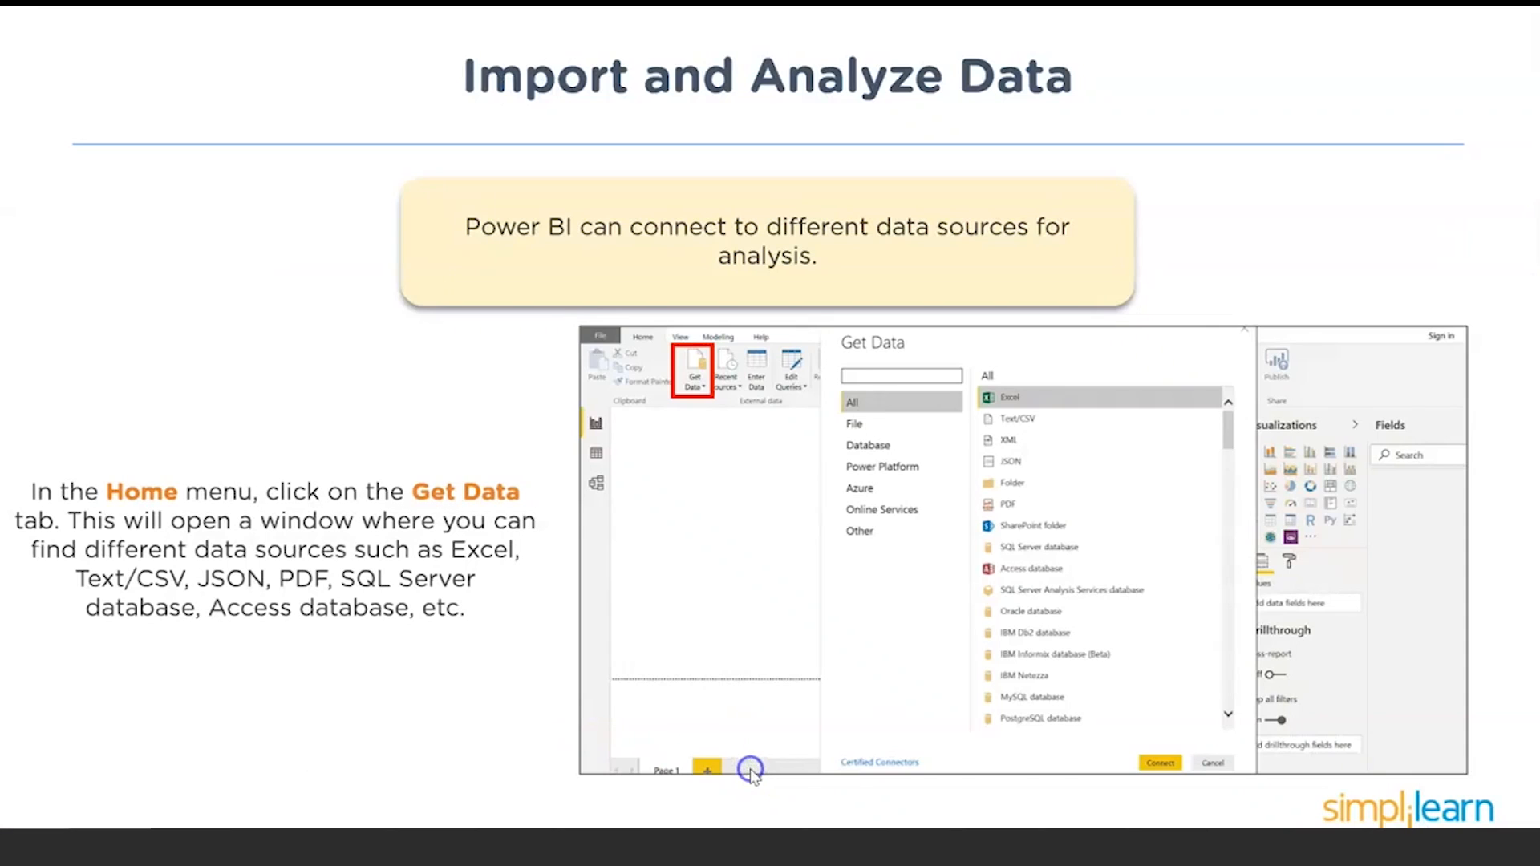
pyautogui.click(752, 777)
pyautogui.press('Right')
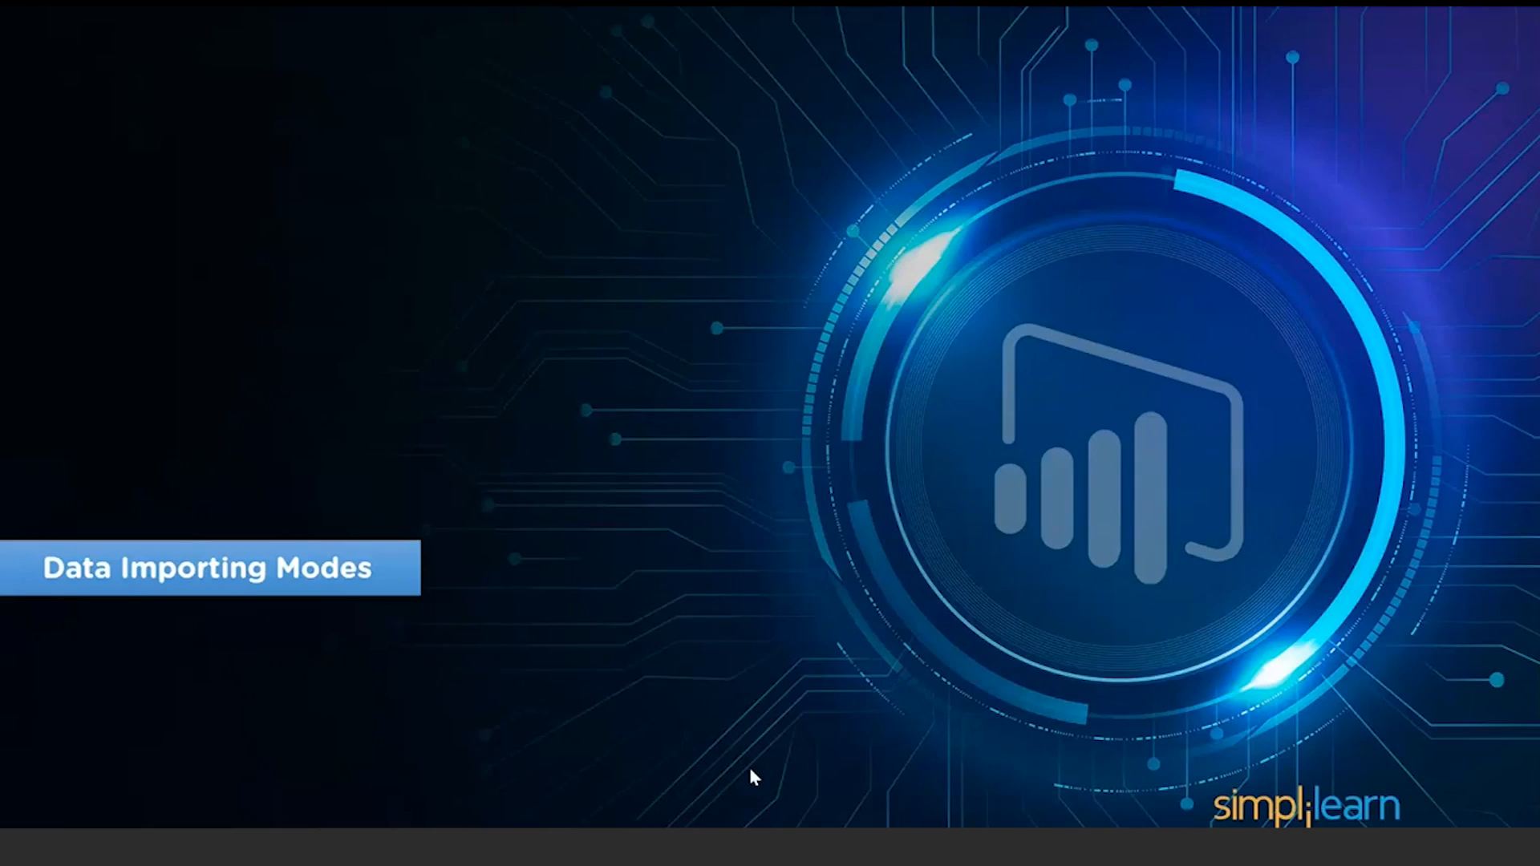
pyautogui.press('Right')
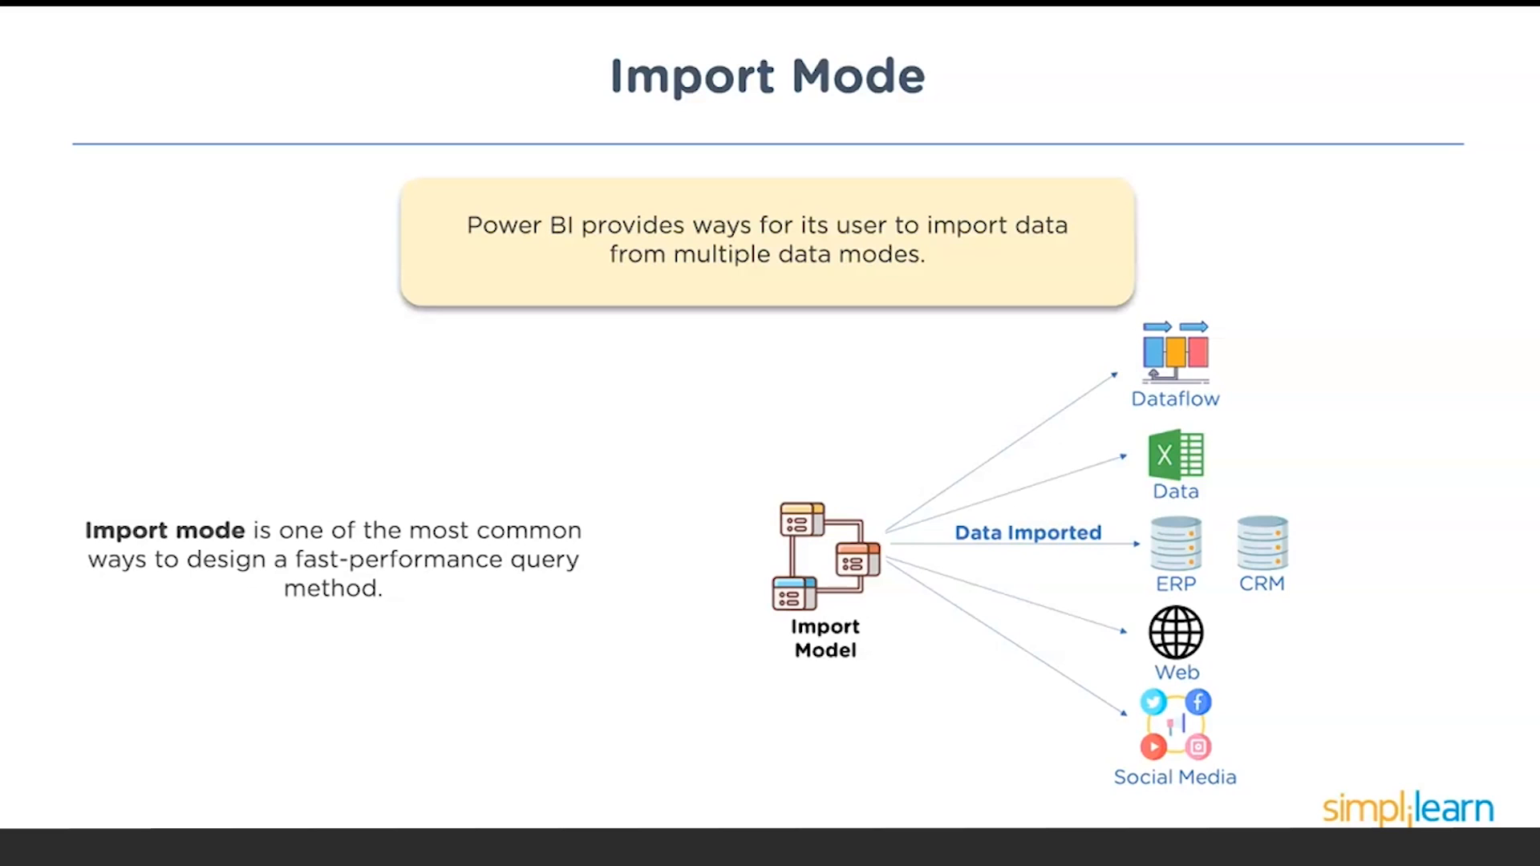
pyautogui.press('Right')
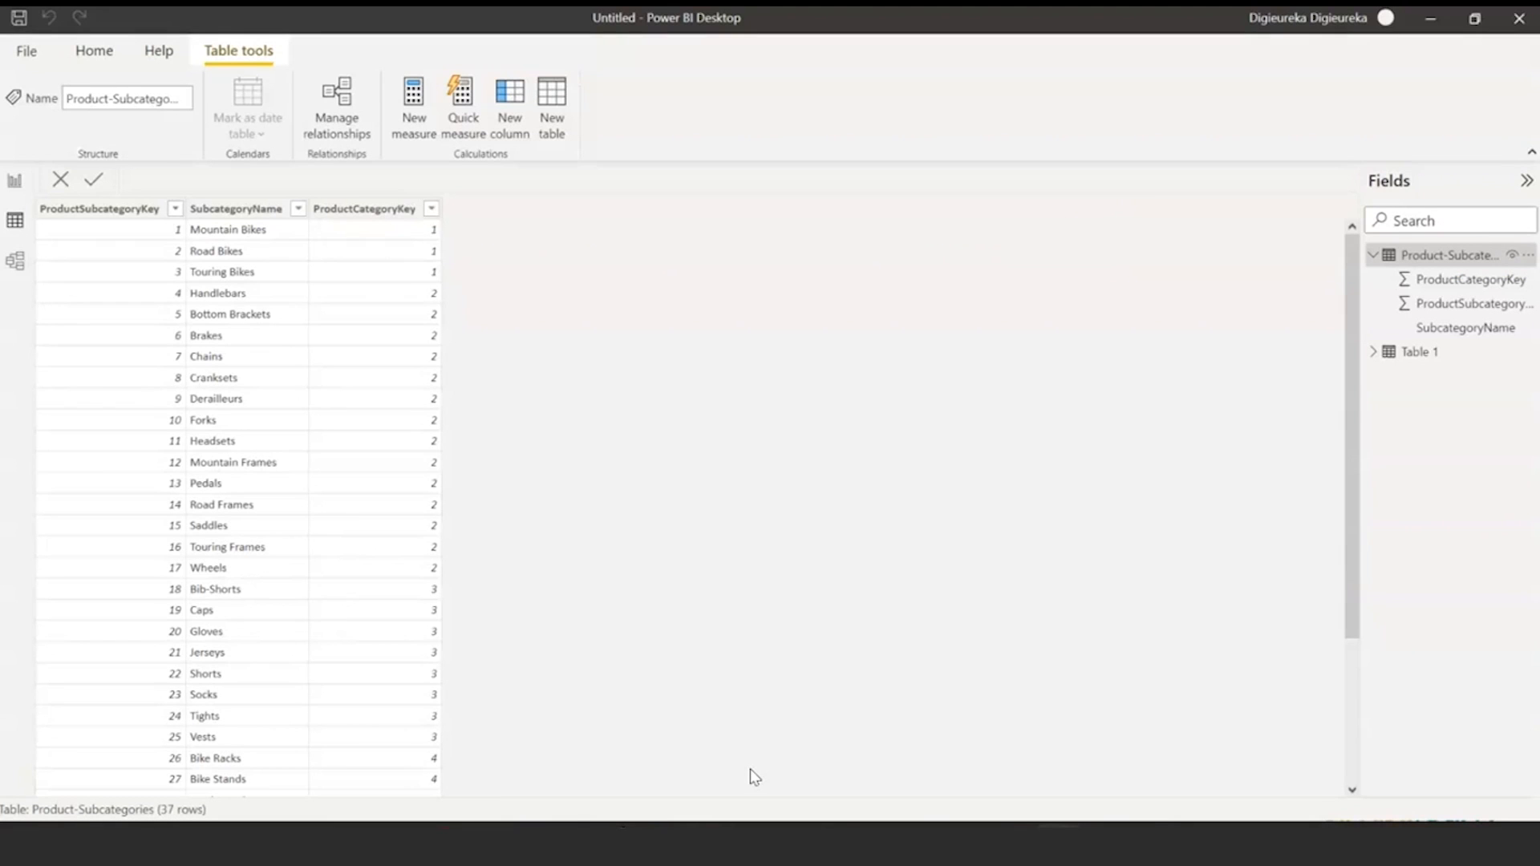
# - Expand Table 1 to examine its fields, and collapse the field lists of both tables
pyautogui.click(1373, 351)
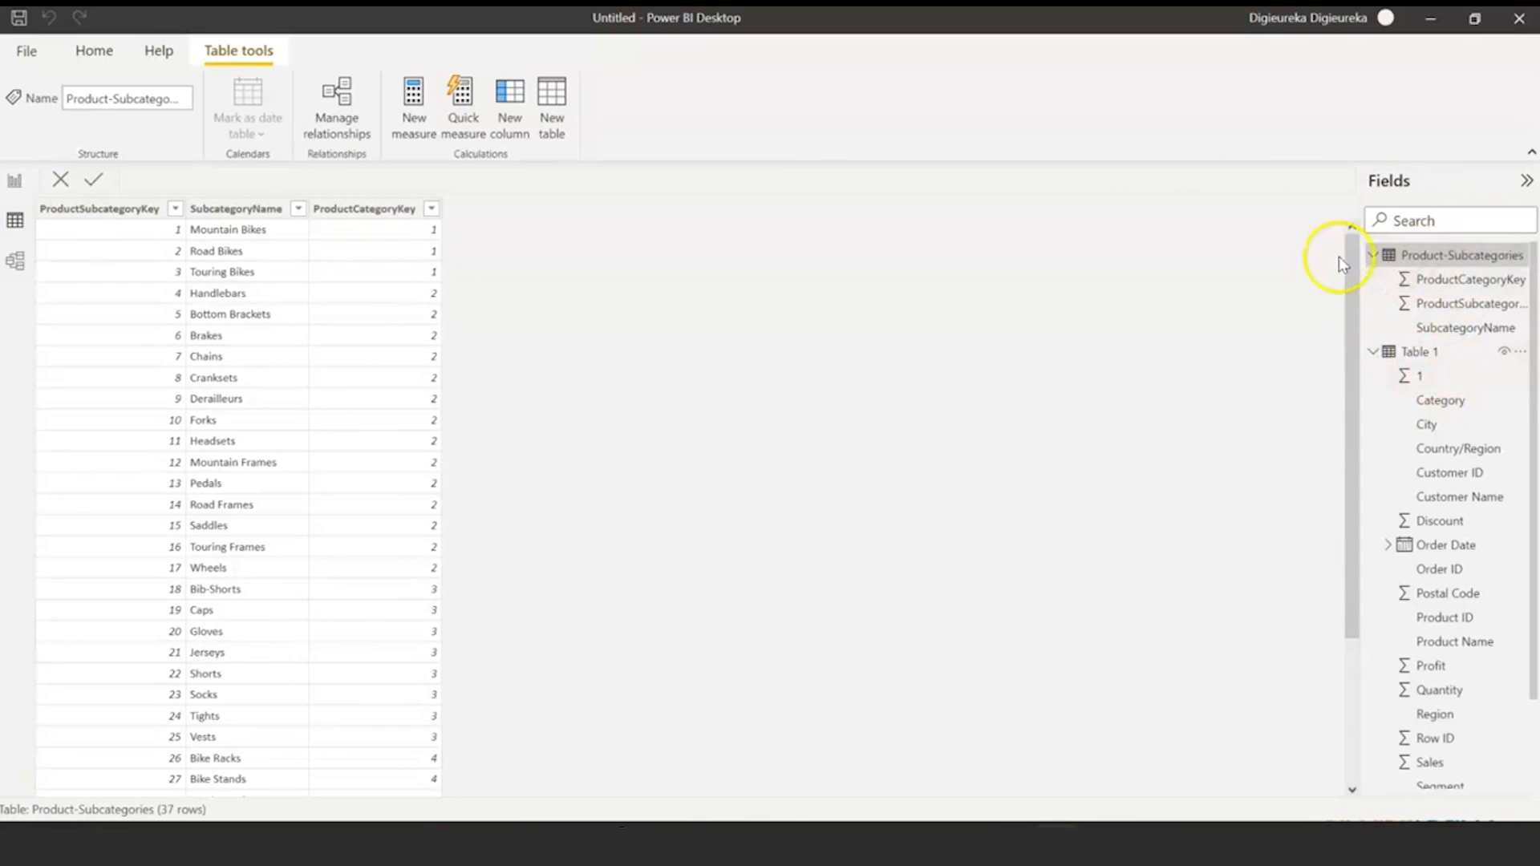
pyautogui.click(1373, 256)
pyautogui.click(1373, 279)
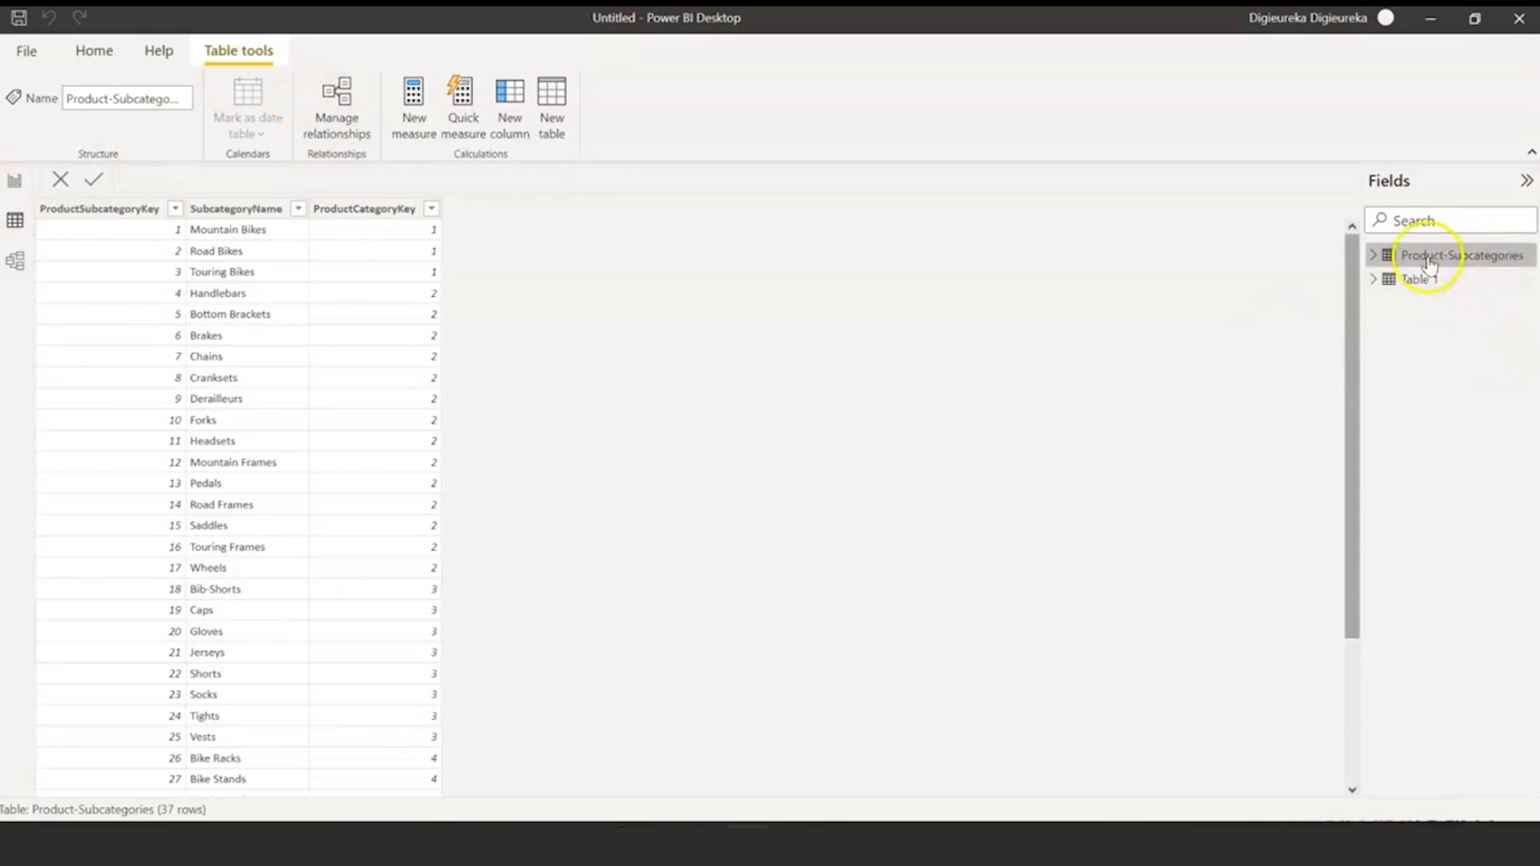
# - Start a new Text/CSV import and bring up the file selection dialog
pyautogui.click(42, 48)
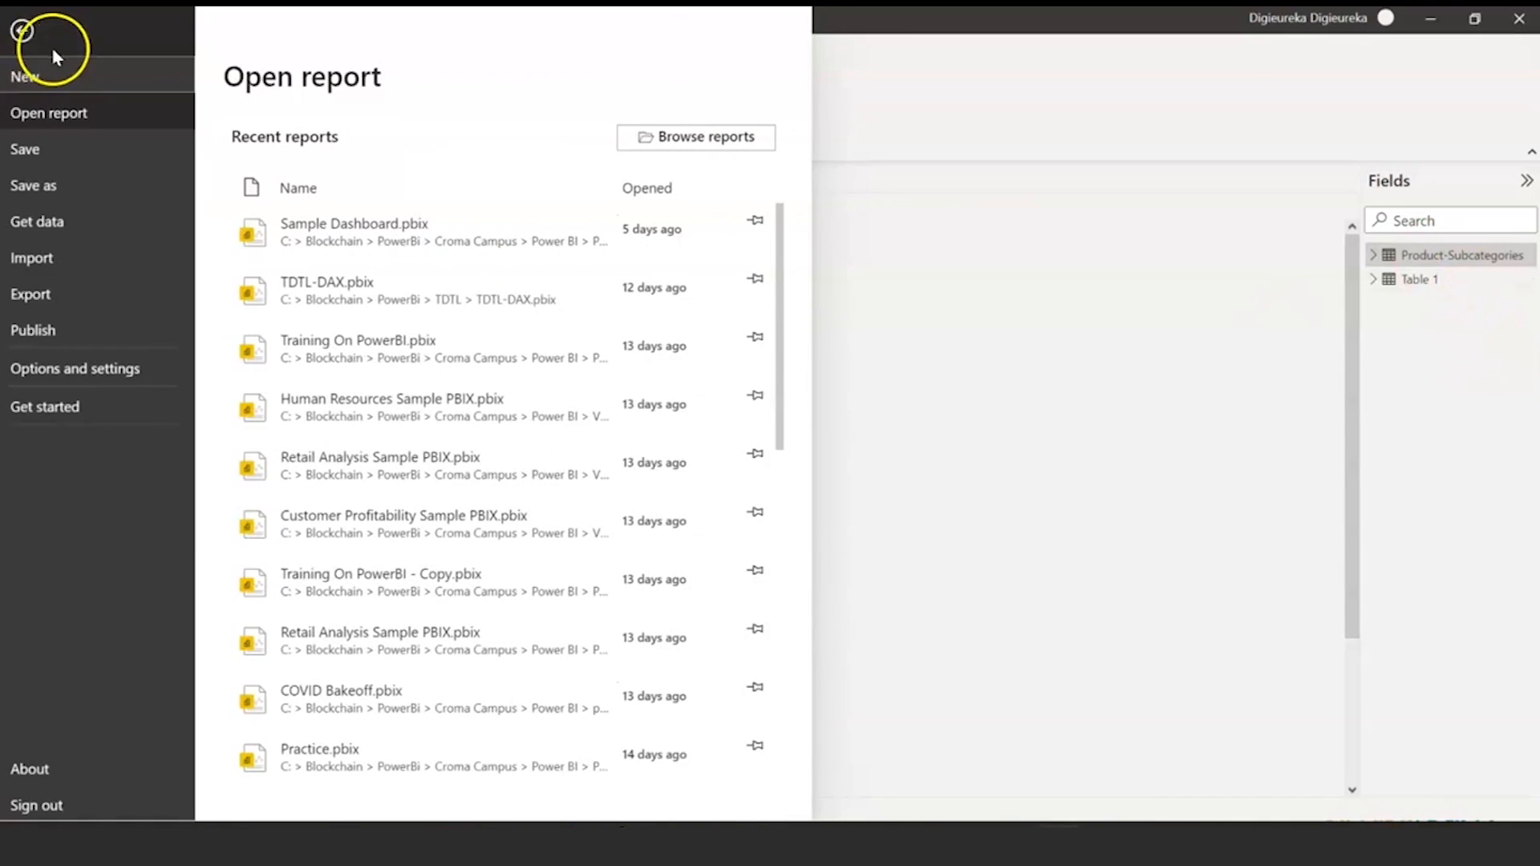
pyautogui.click(1103, 165)
pyautogui.click(113, 51)
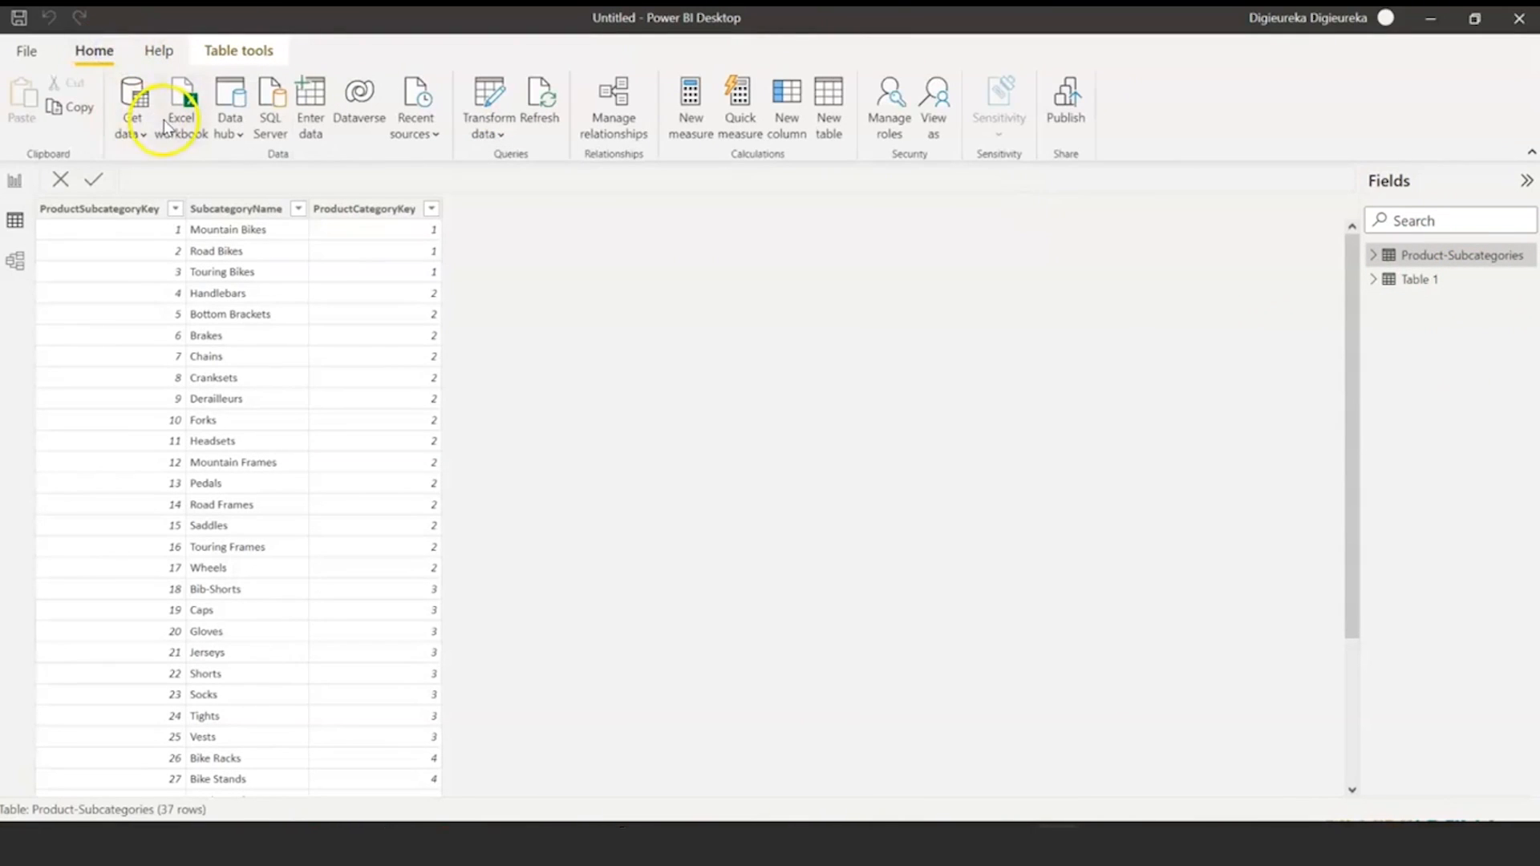
pyautogui.click(140, 138)
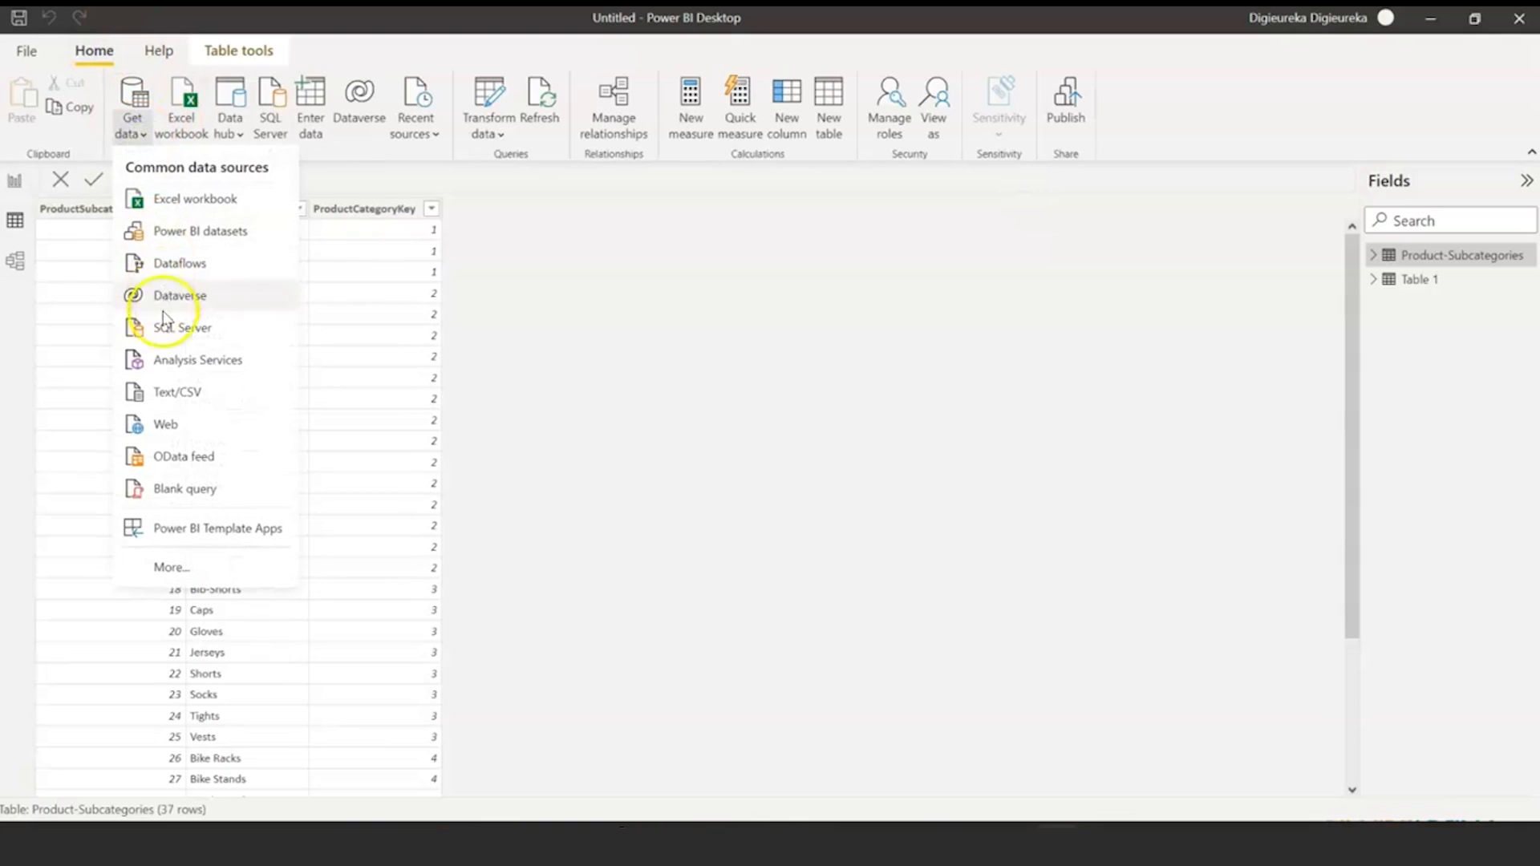
pyautogui.click(170, 399)
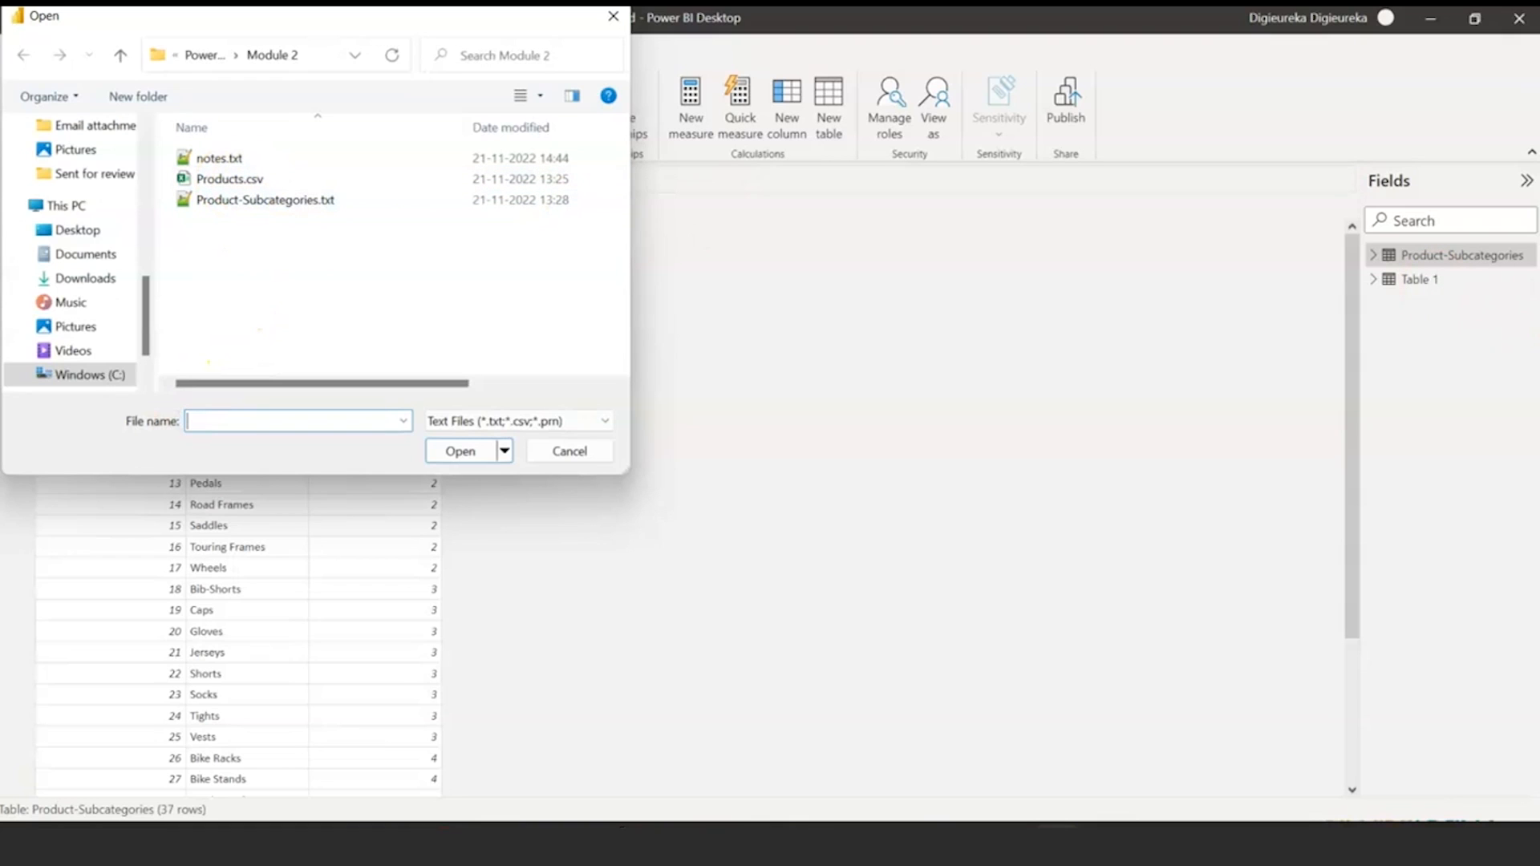
# - Bring up Products.csv in a maximized Excel window, examine its column headers, and close the workbook
pyautogui.hotkey('alt', 'Tab')
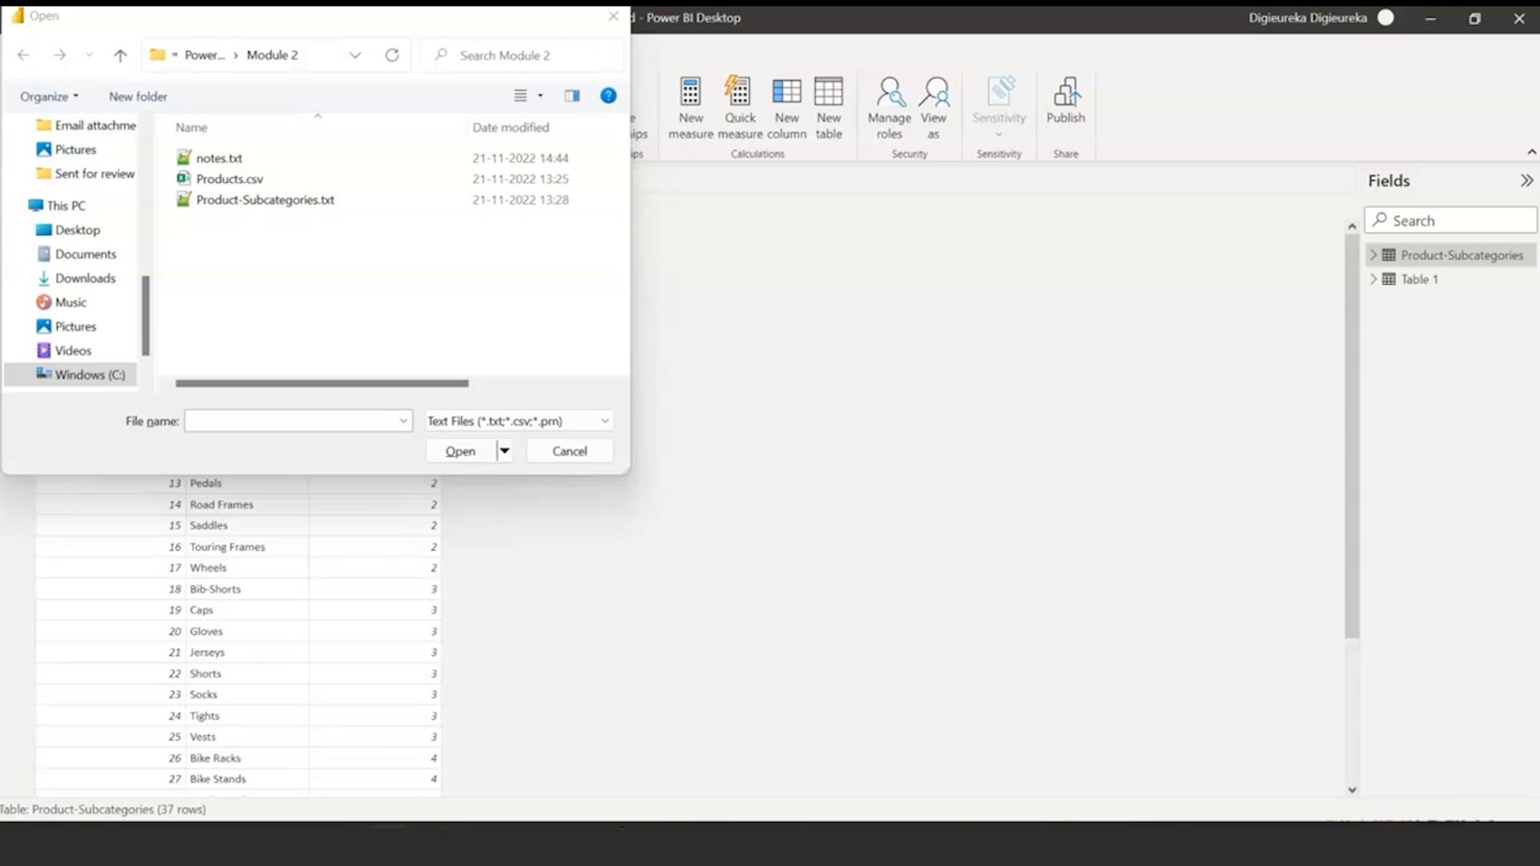
pyautogui.moveTo(1539, 120); pyautogui.dragTo(846, 152)
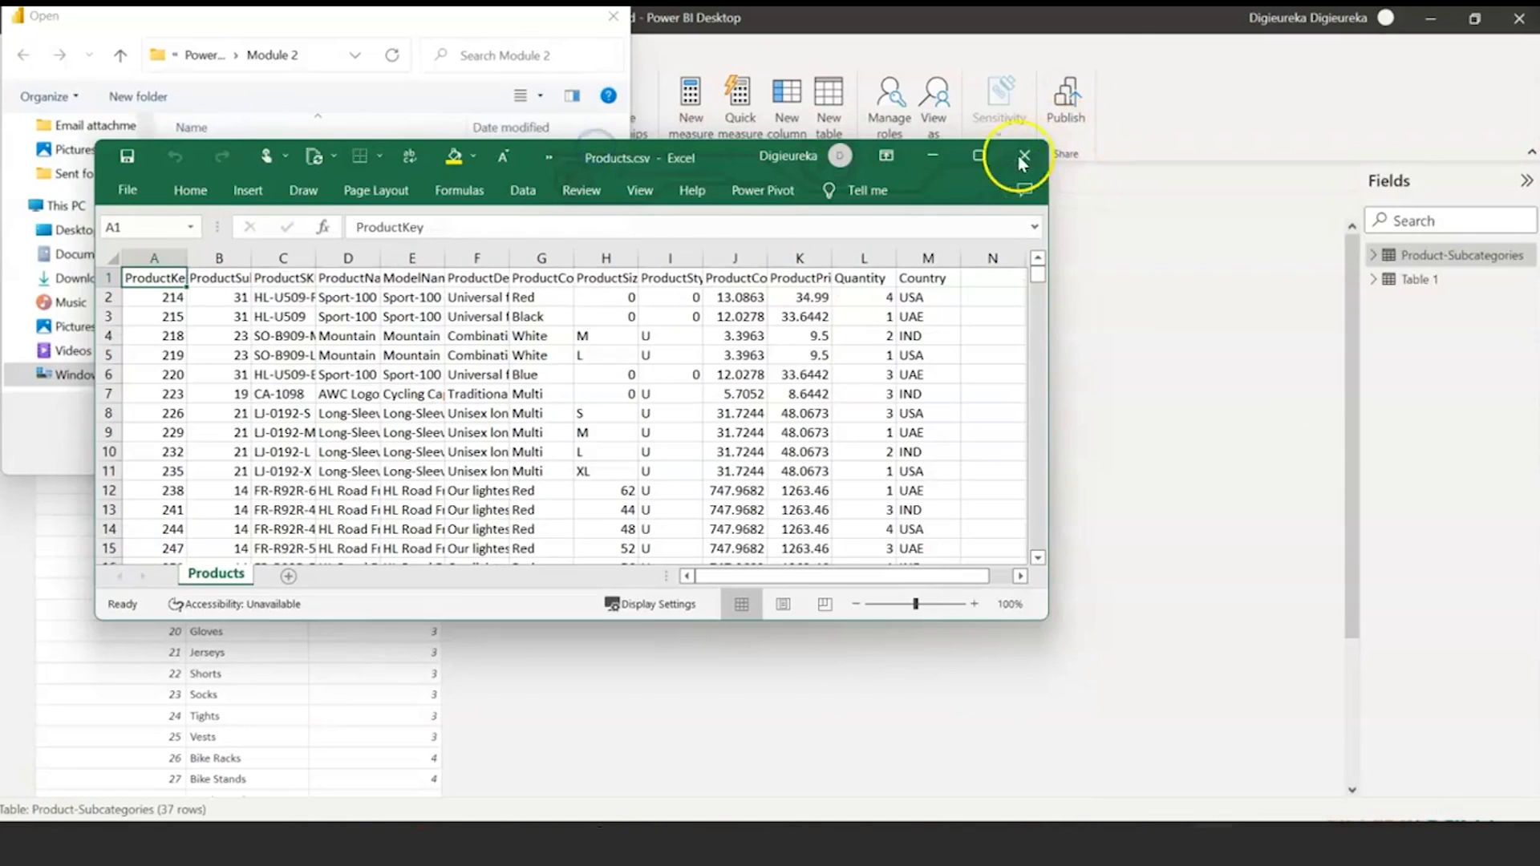
pyautogui.click(980, 164)
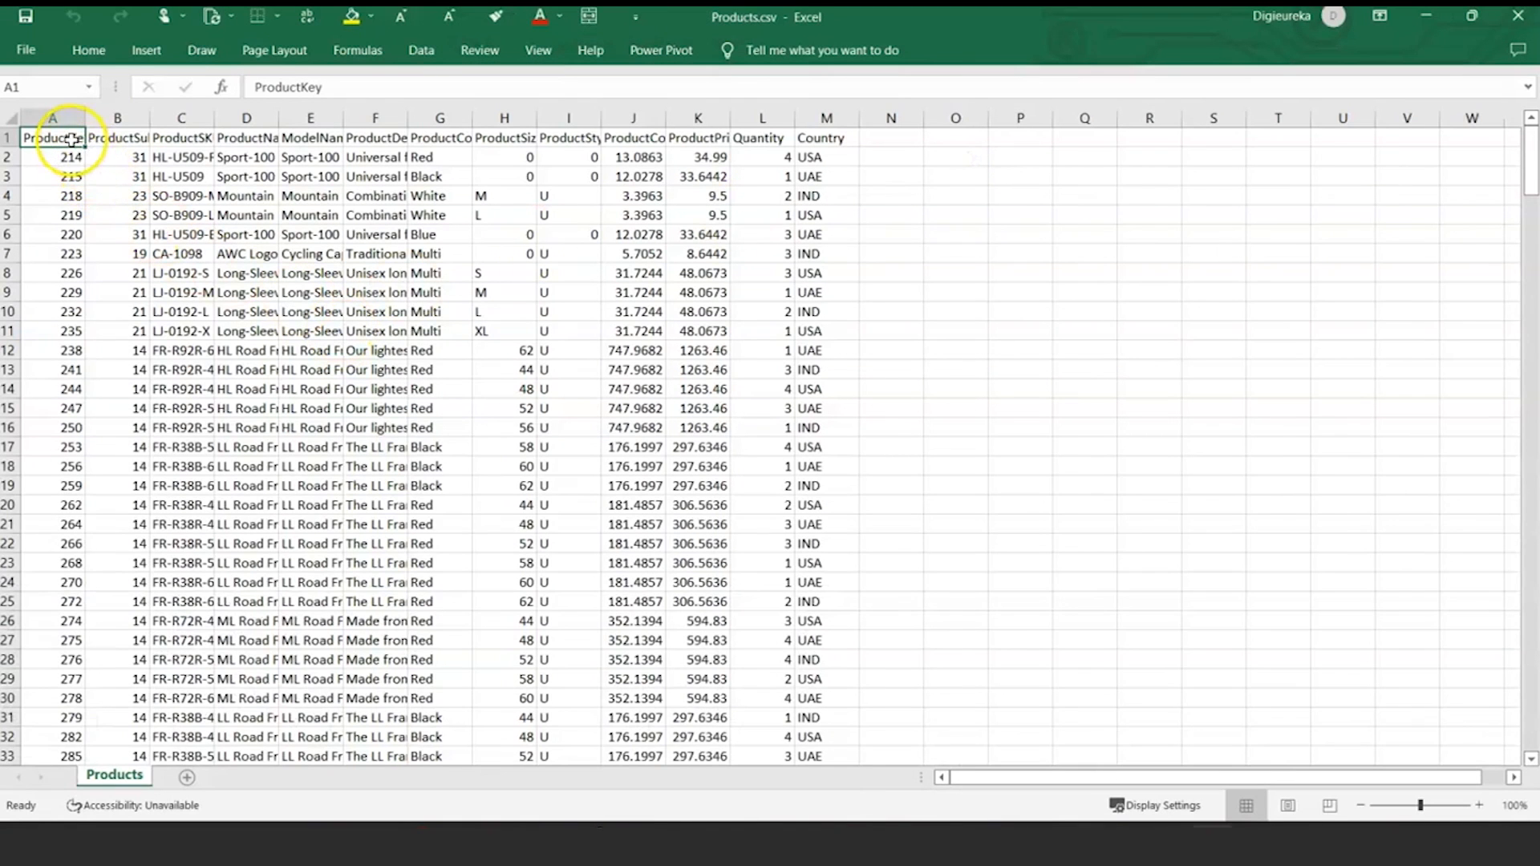
pyautogui.click(126, 141)
pyautogui.click(183, 136)
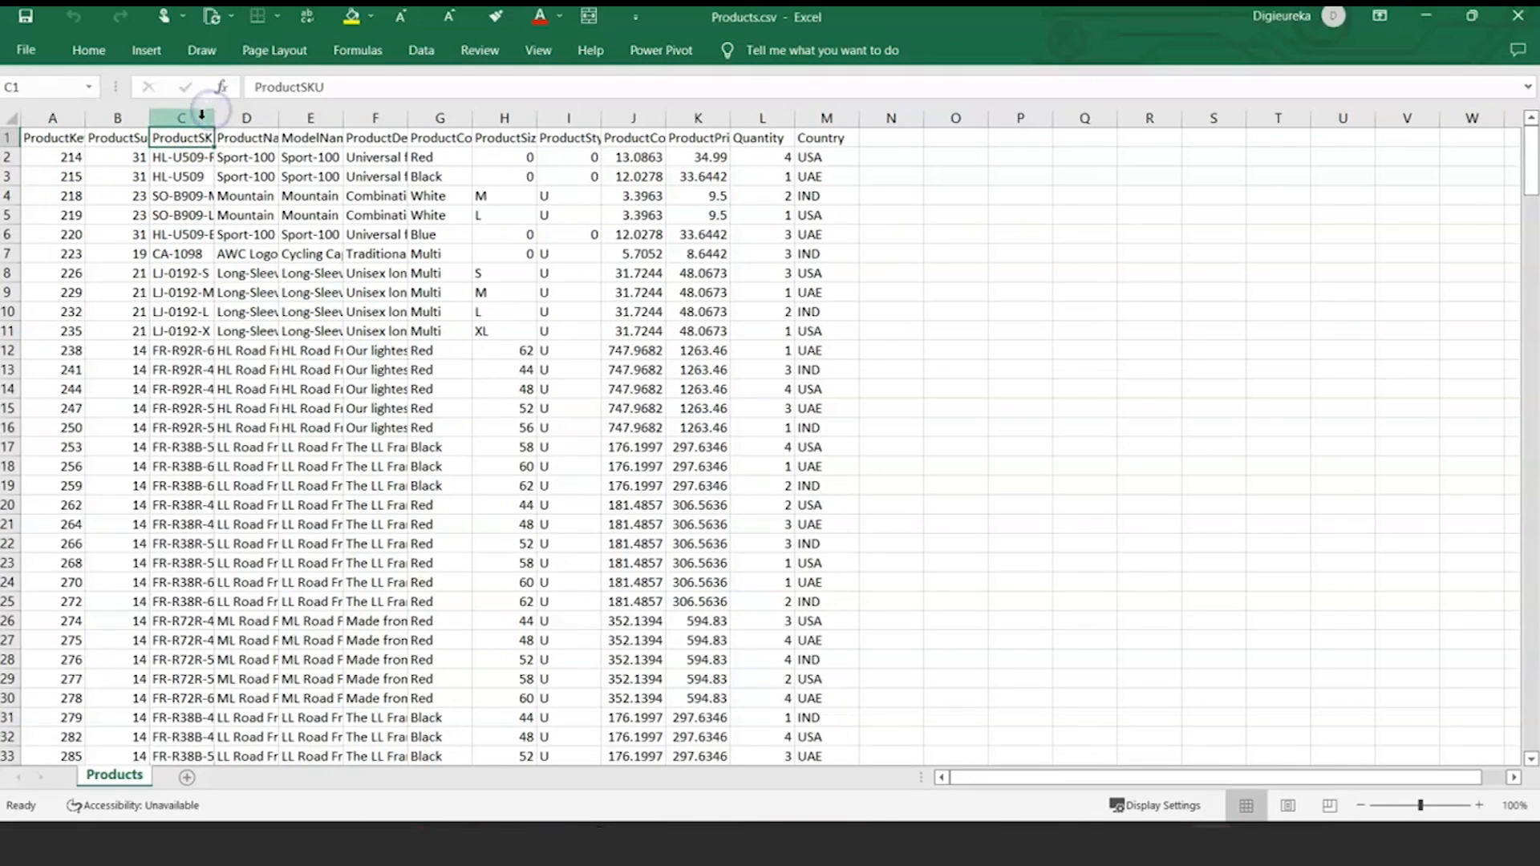
pyautogui.click(1522, 17)
# - Load Products.csv into the model, and show the rows of the Products and Product-Subcategories tables
pyautogui.click(255, 181)
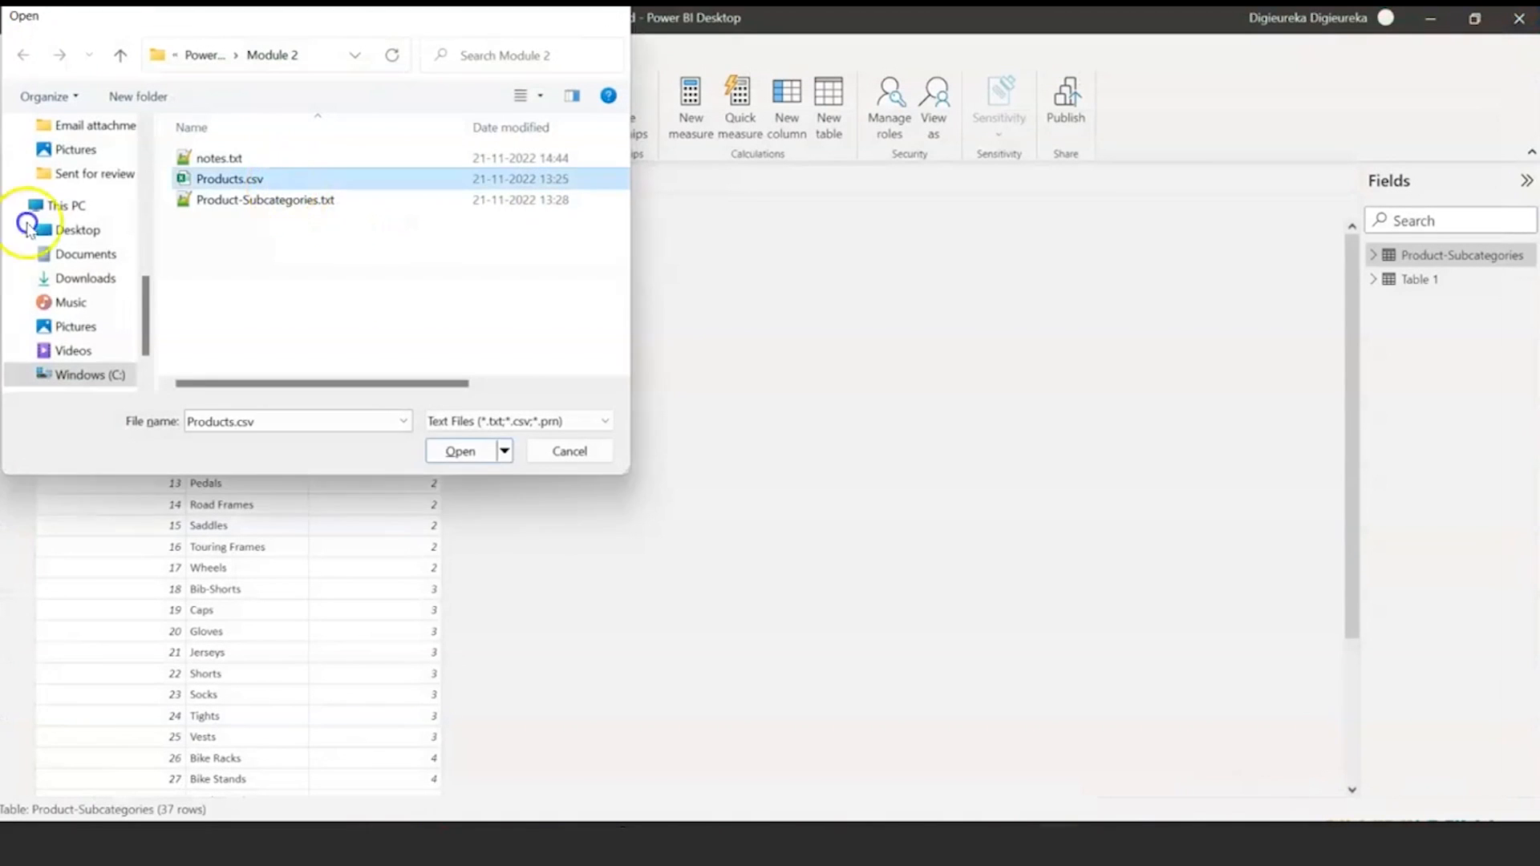
pyautogui.doubleClick(283, 183)
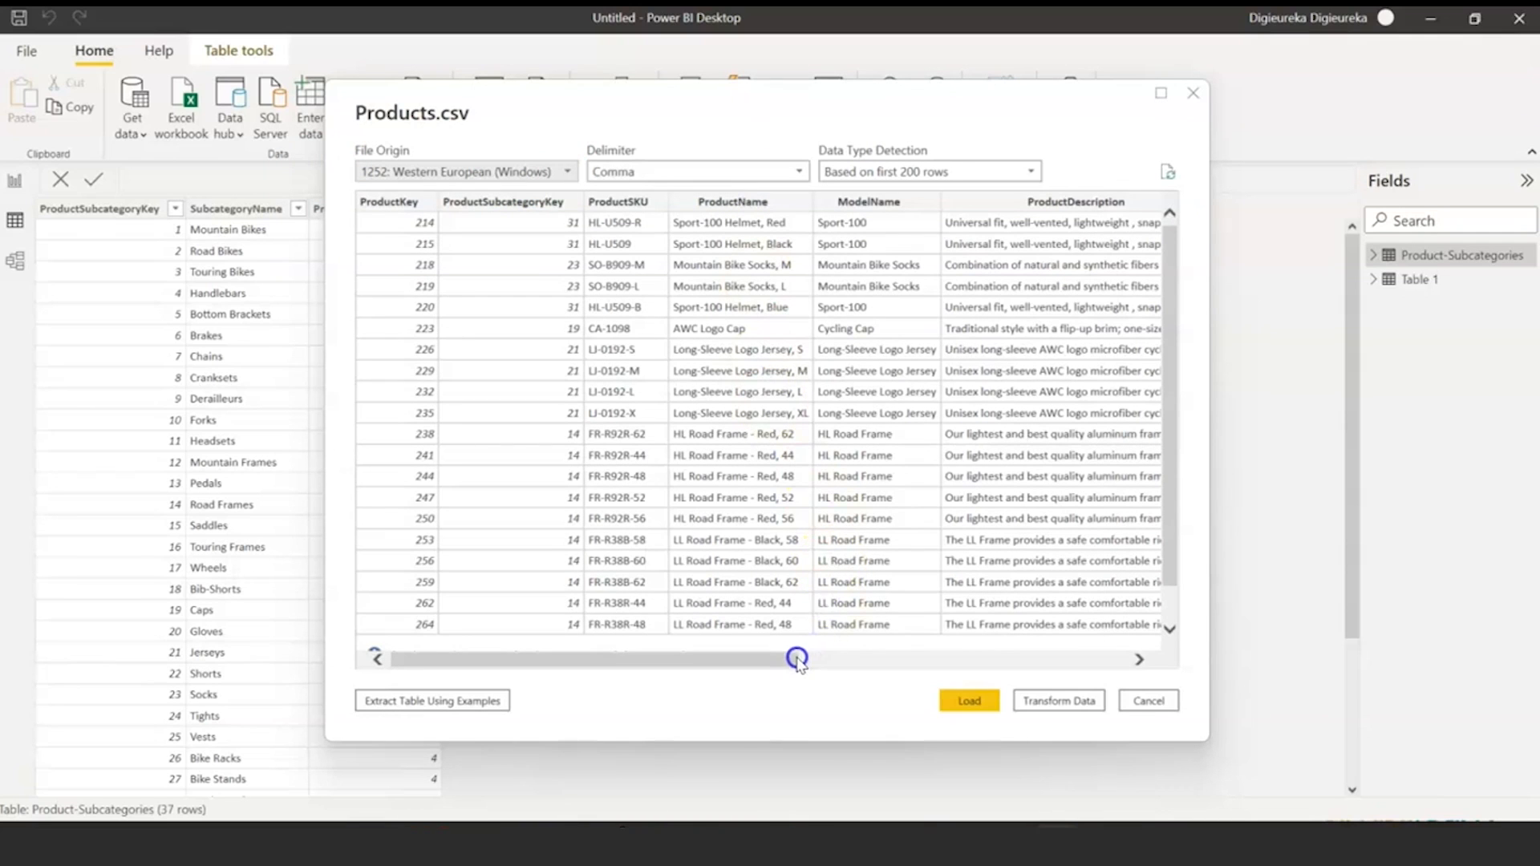
pyautogui.moveTo(796, 665); pyautogui.dragTo(653, 686)
pyautogui.click(971, 701)
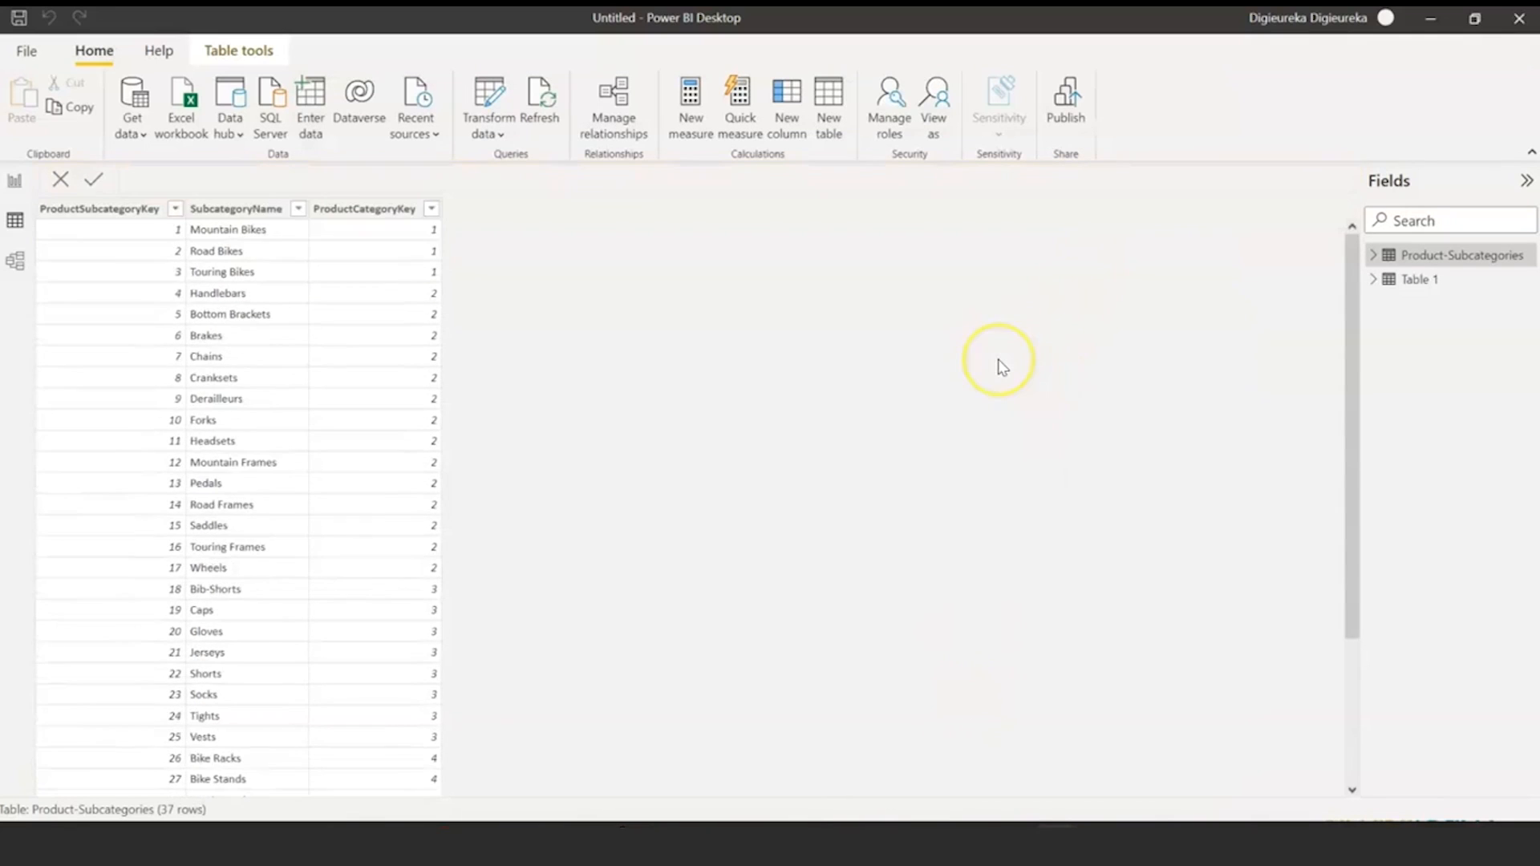
pyautogui.click(1417, 283)
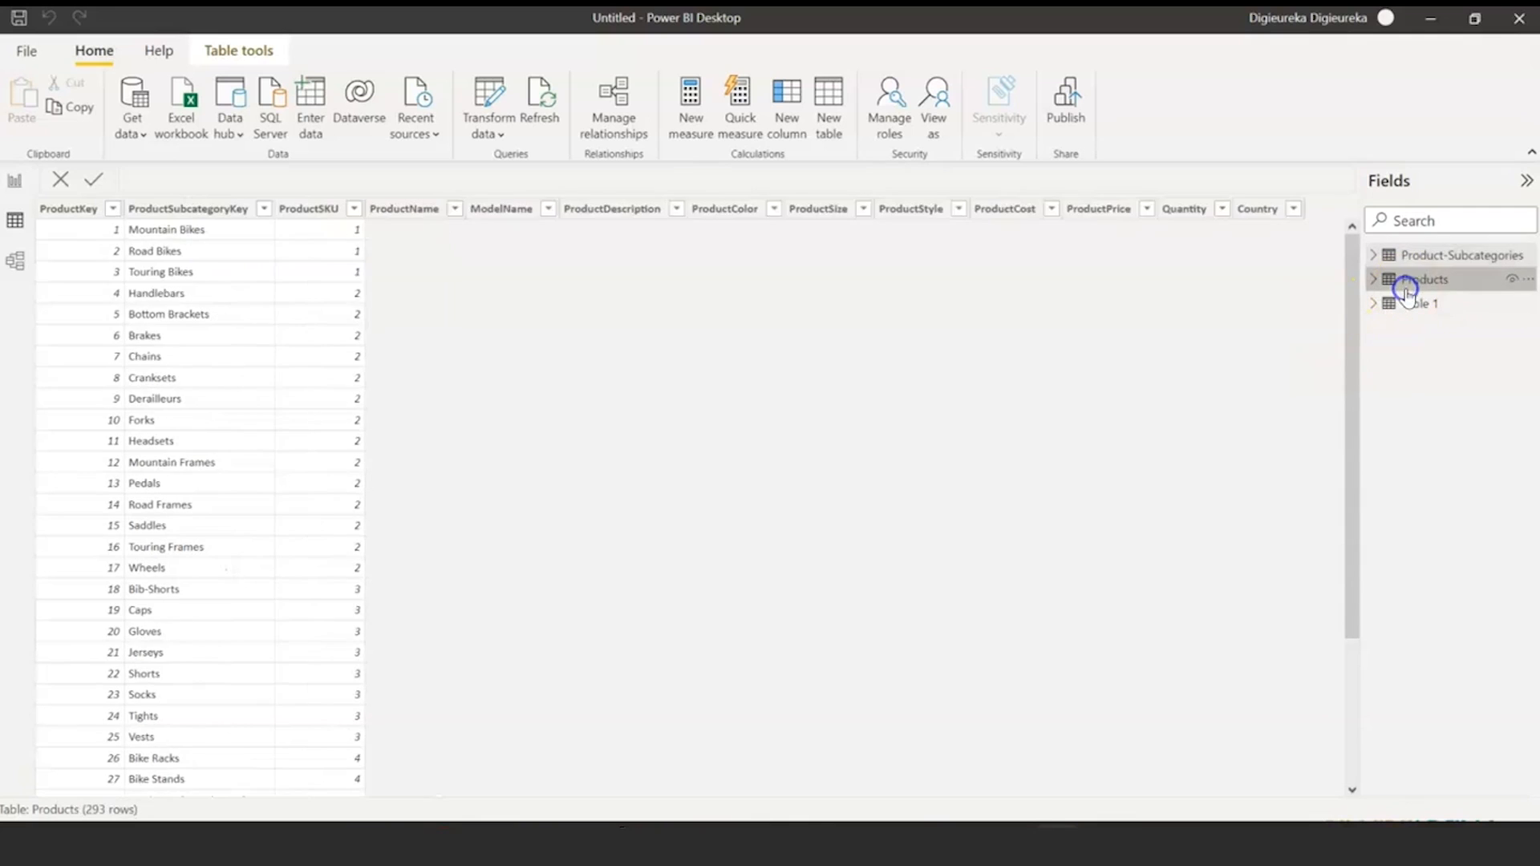
pyautogui.click(1427, 257)
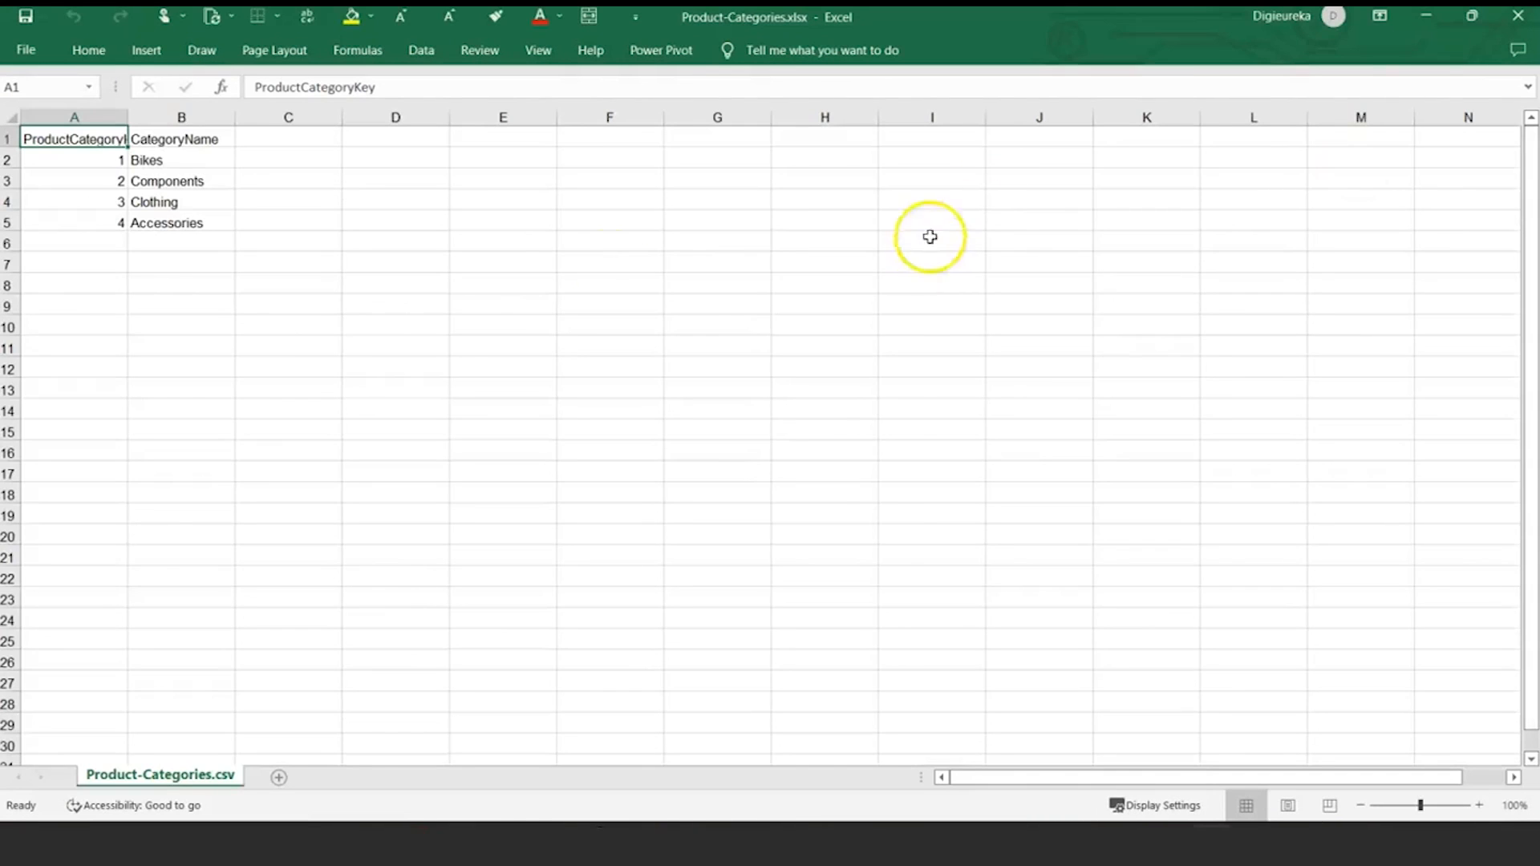
# - Check the category data of Product-Categories.xlsx in Excel, and load its Product-Categories.csv sheet into Power BI Desktop
pyautogui.moveTo(87, 144); pyautogui.dragTo(178, 214)
pyautogui.click(1426, 17)
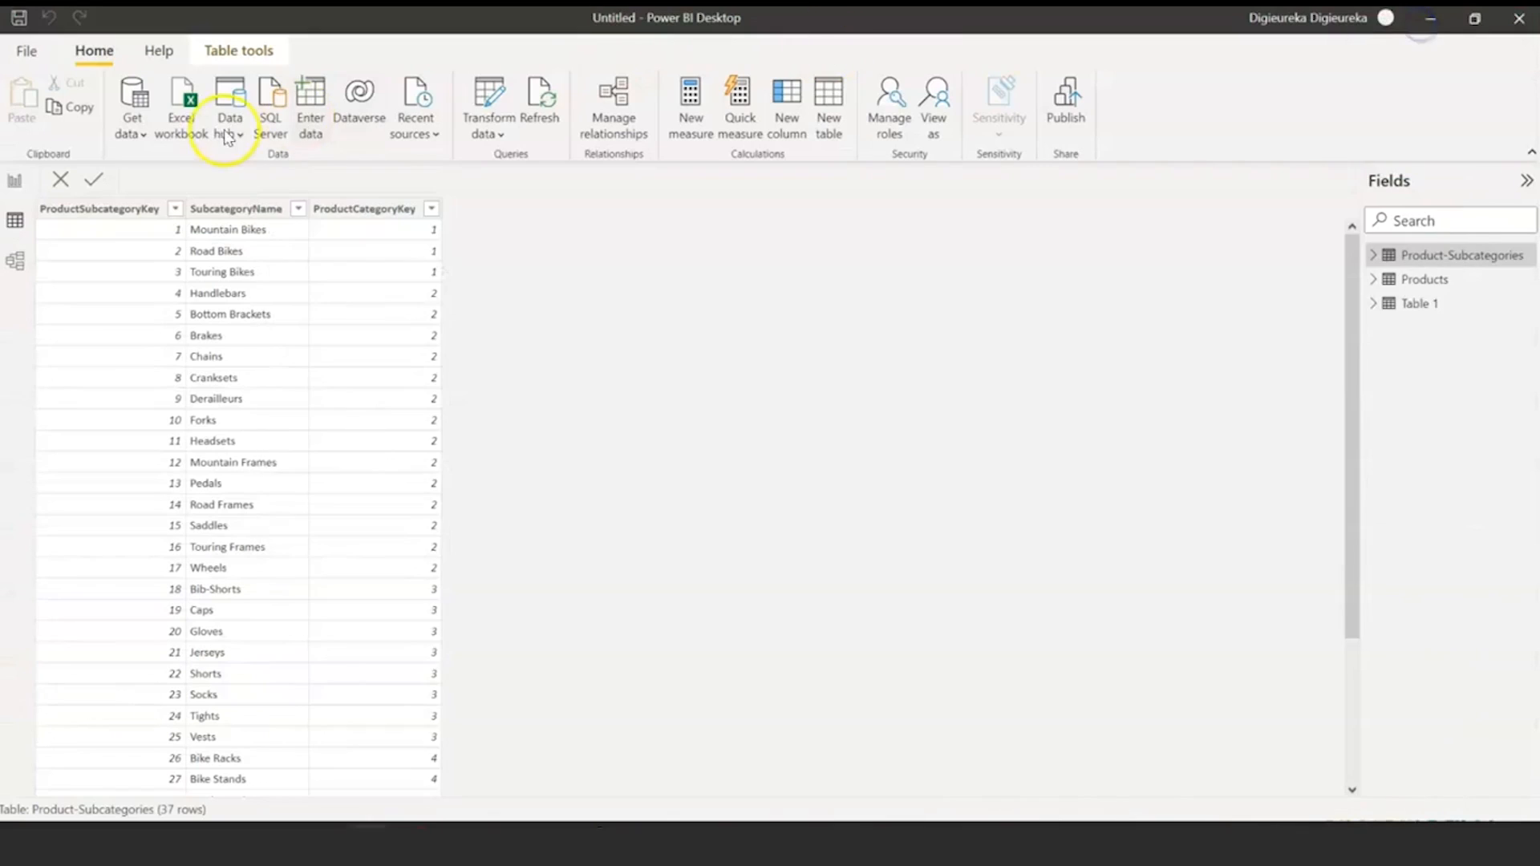
pyautogui.click(191, 106)
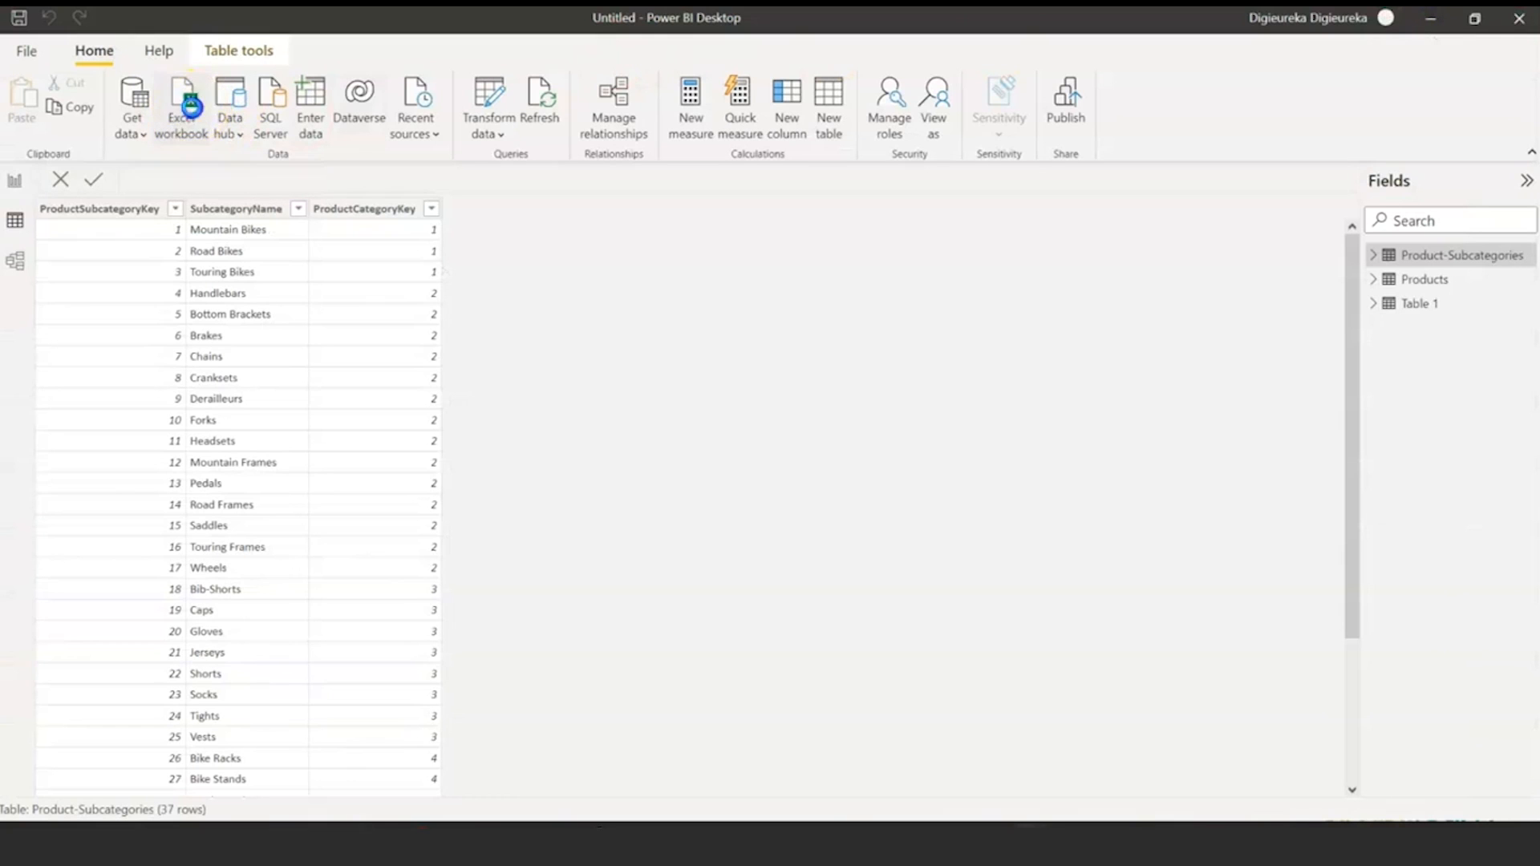
pyautogui.click(229, 178)
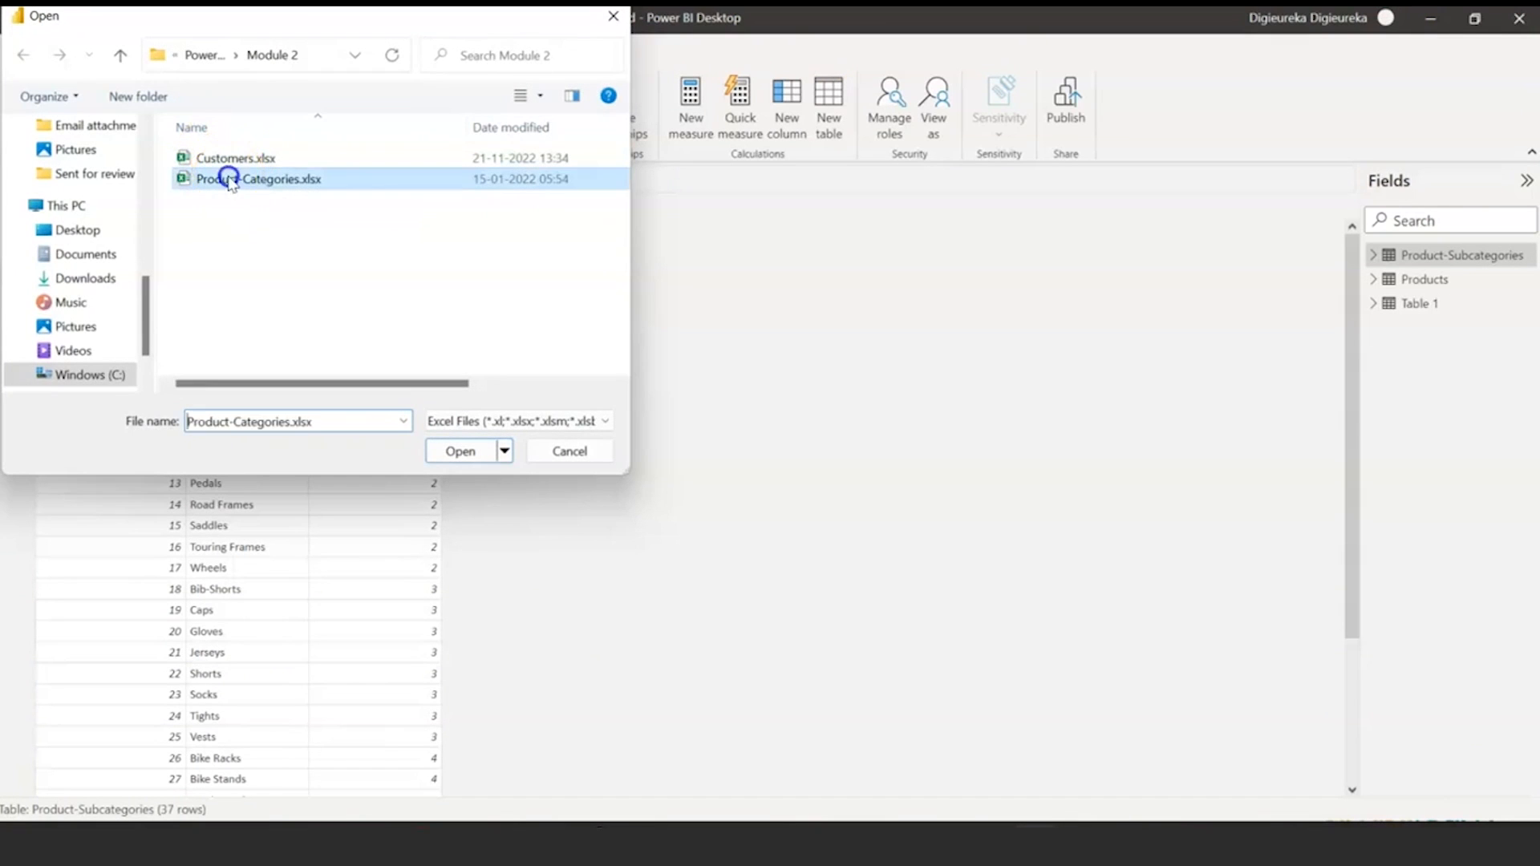
pyautogui.doubleClick(229, 178)
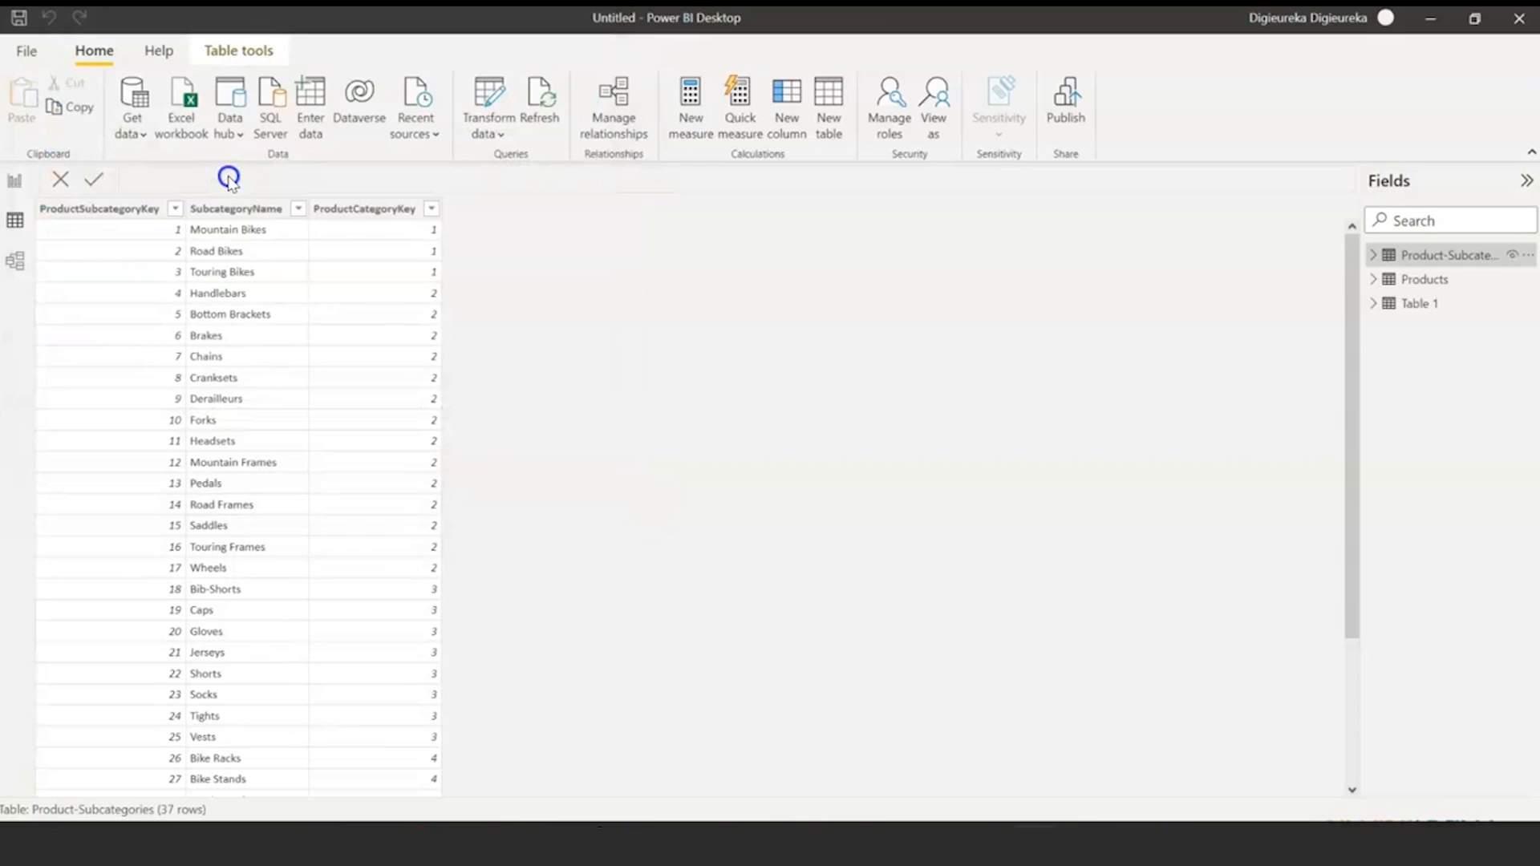
pyautogui.click(386, 240)
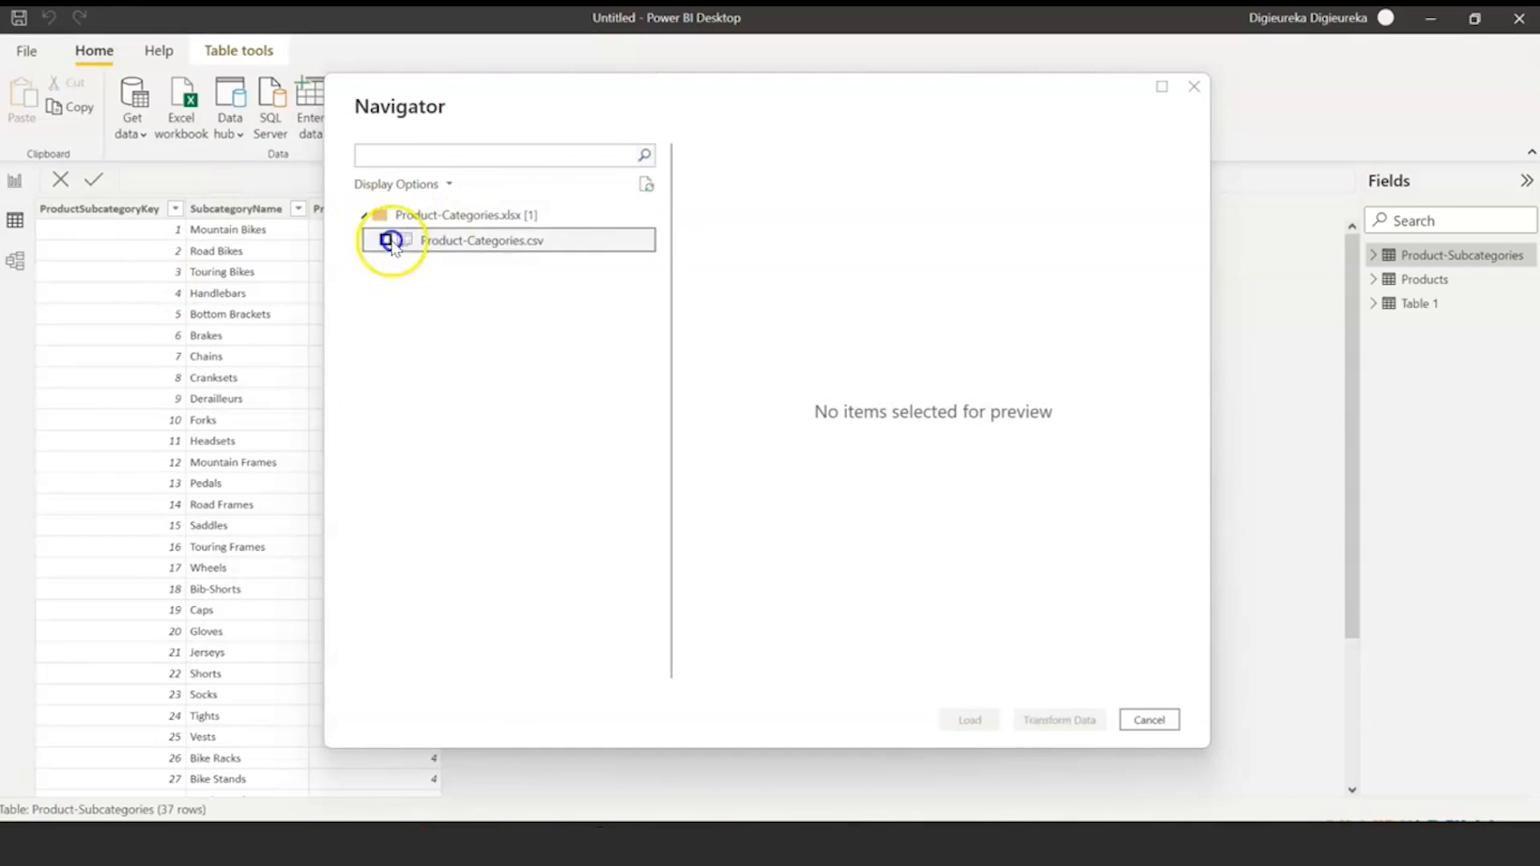
pyautogui.click(970, 720)
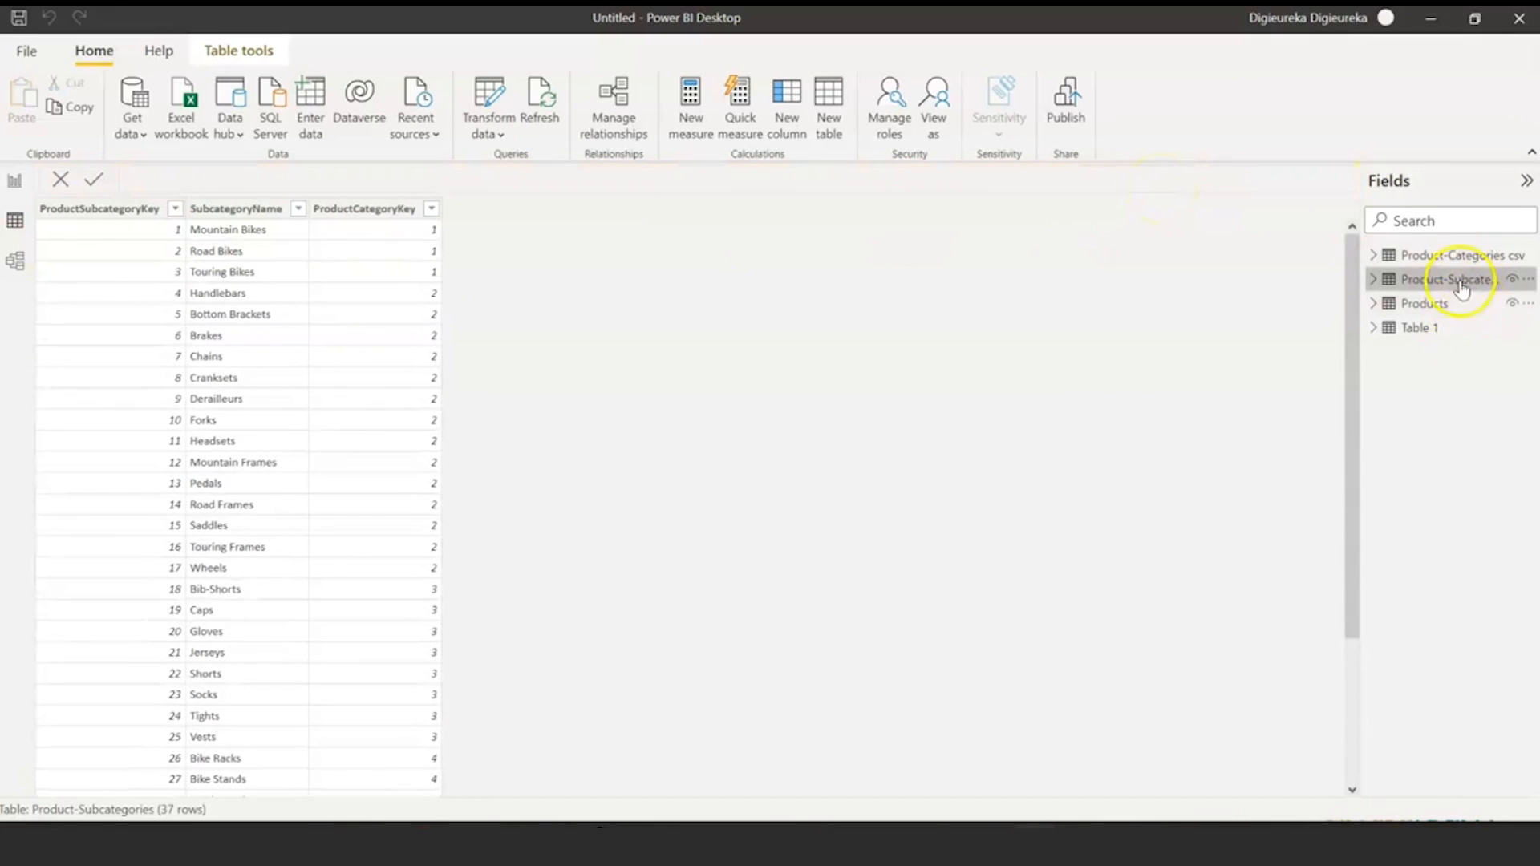
# - Show the rows of the Products, Product-Categories csv and Product-Subcategories tables in turn
pyautogui.click(1439, 308)
pyautogui.click(1444, 256)
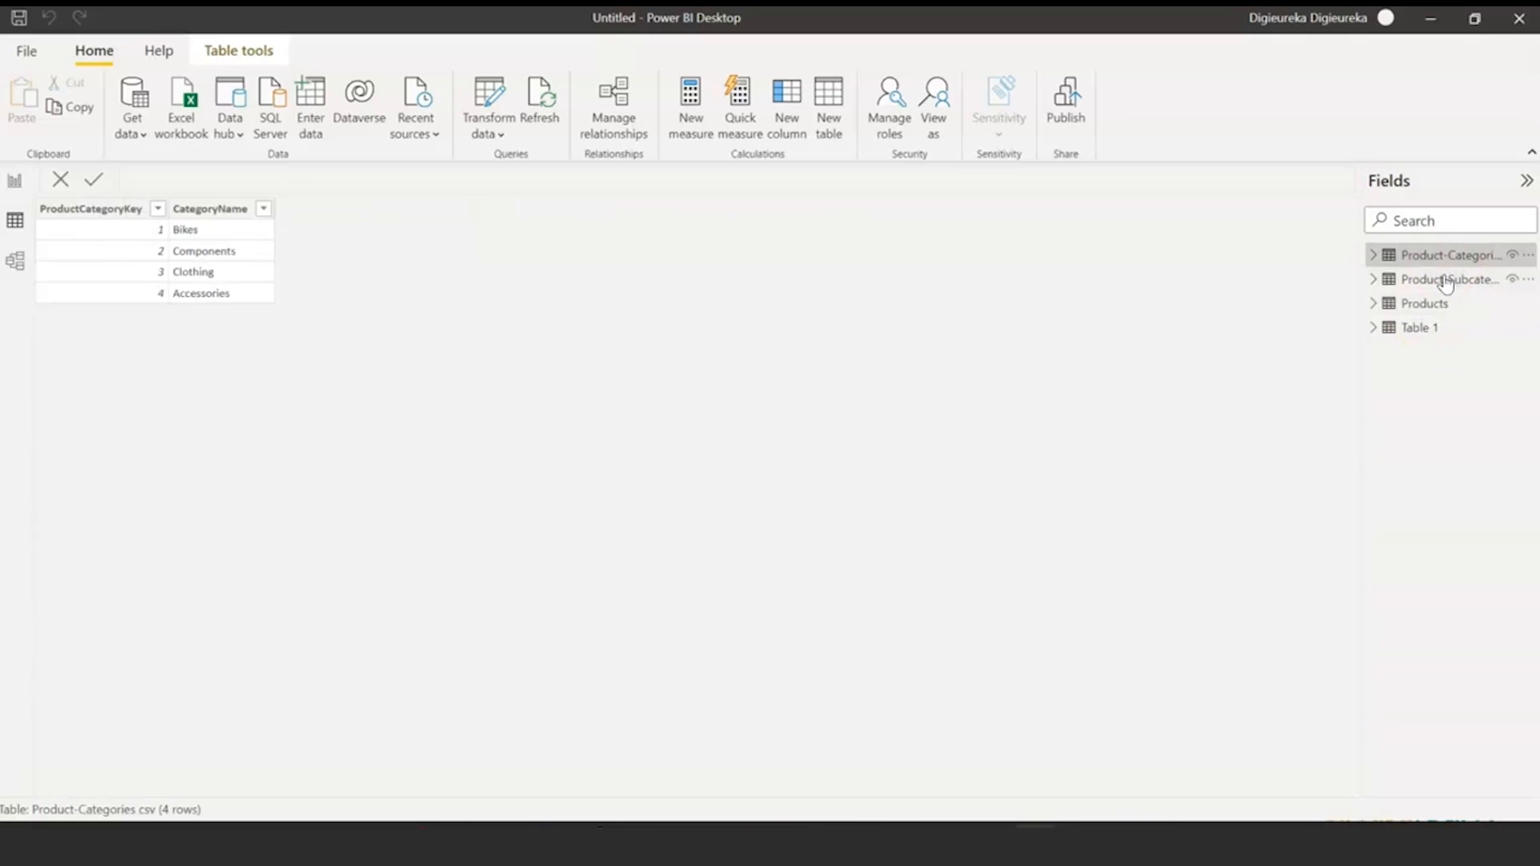
pyautogui.click(1444, 281)
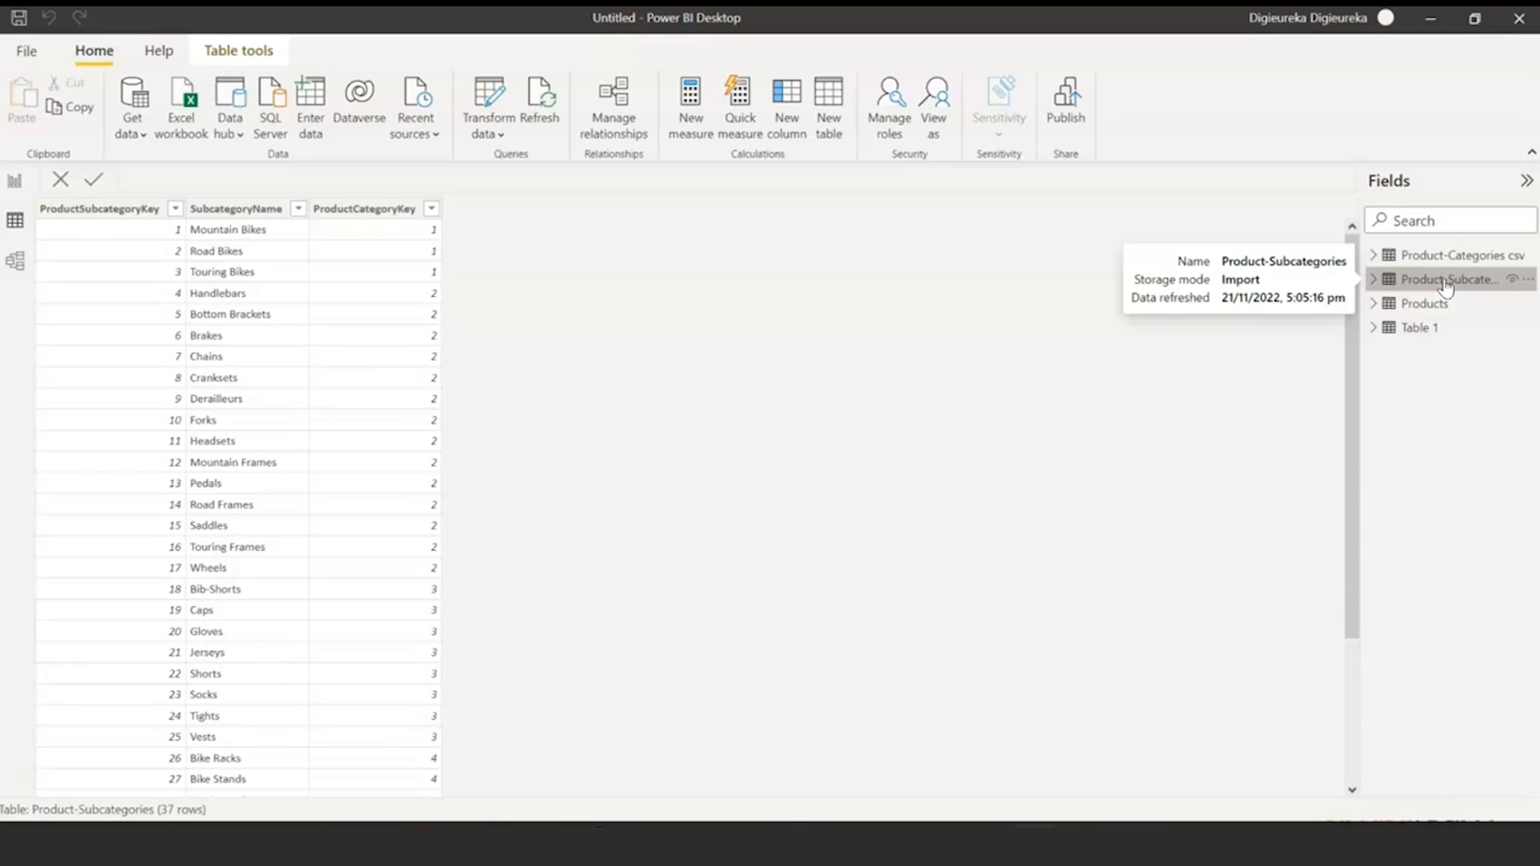
# - Bring up the full list of data connectors, and examine Customers.pdf in a maximized Acrobat Reader window
pyautogui.click(133, 128)
pyautogui.click(173, 586)
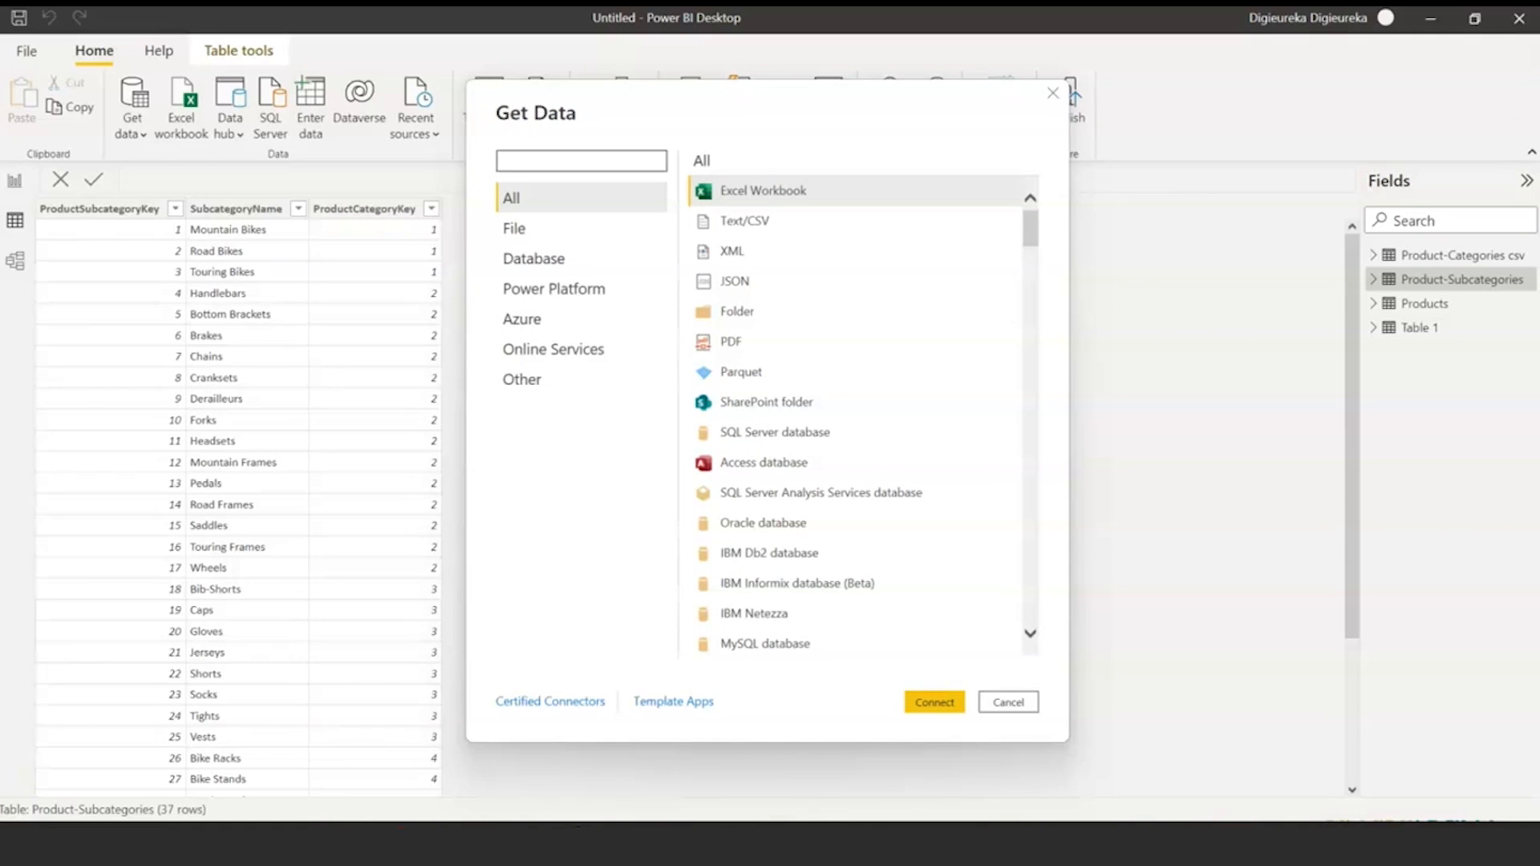
pyautogui.moveTo(1385, 107); pyautogui.dragTo(714, 175)
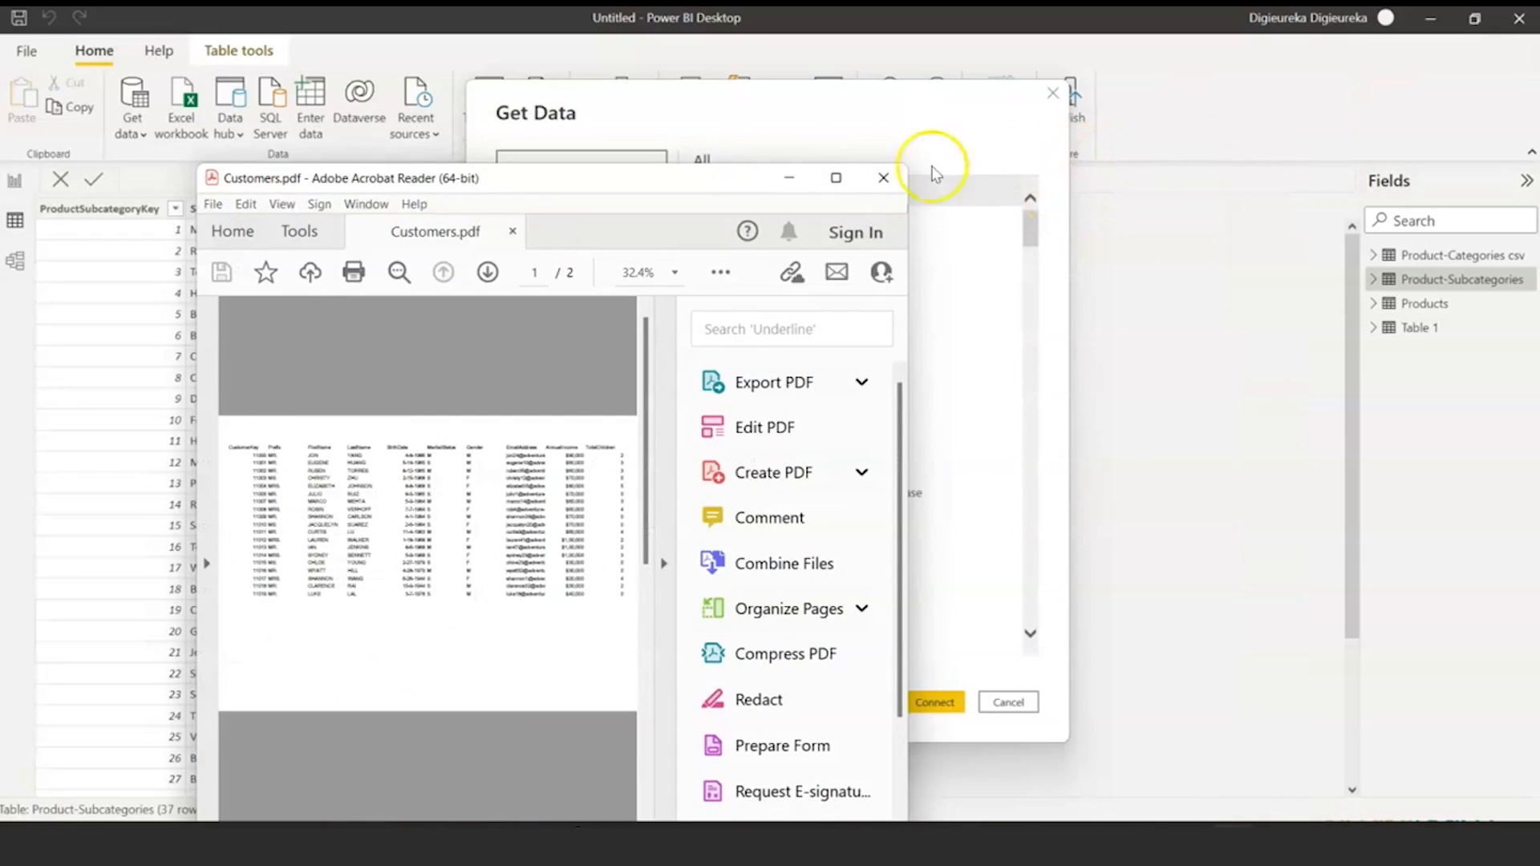
pyautogui.click(839, 178)
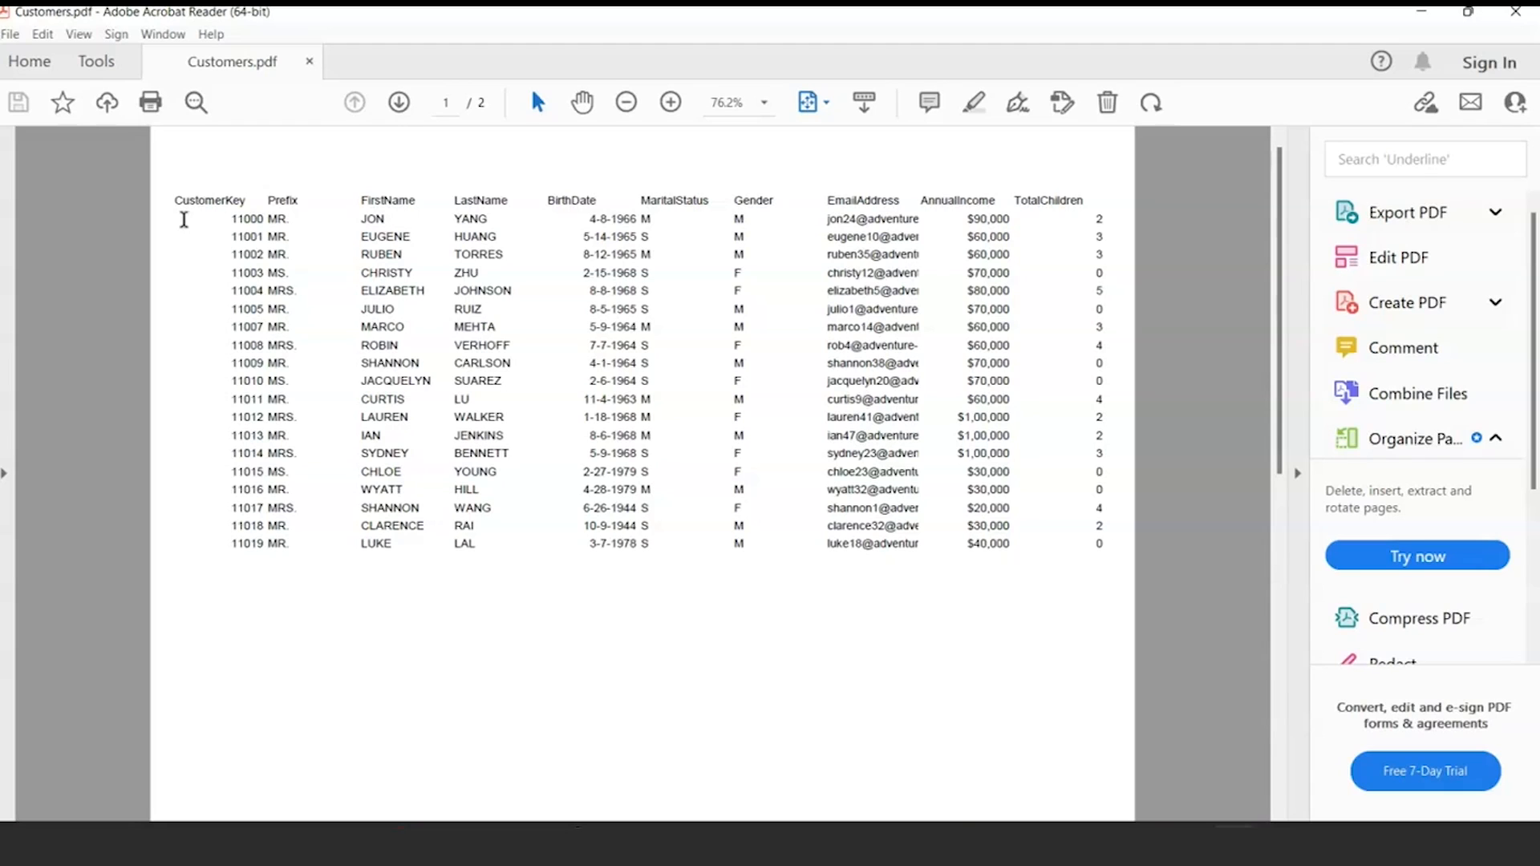
pyautogui.hotkey('alt', 'Tab')
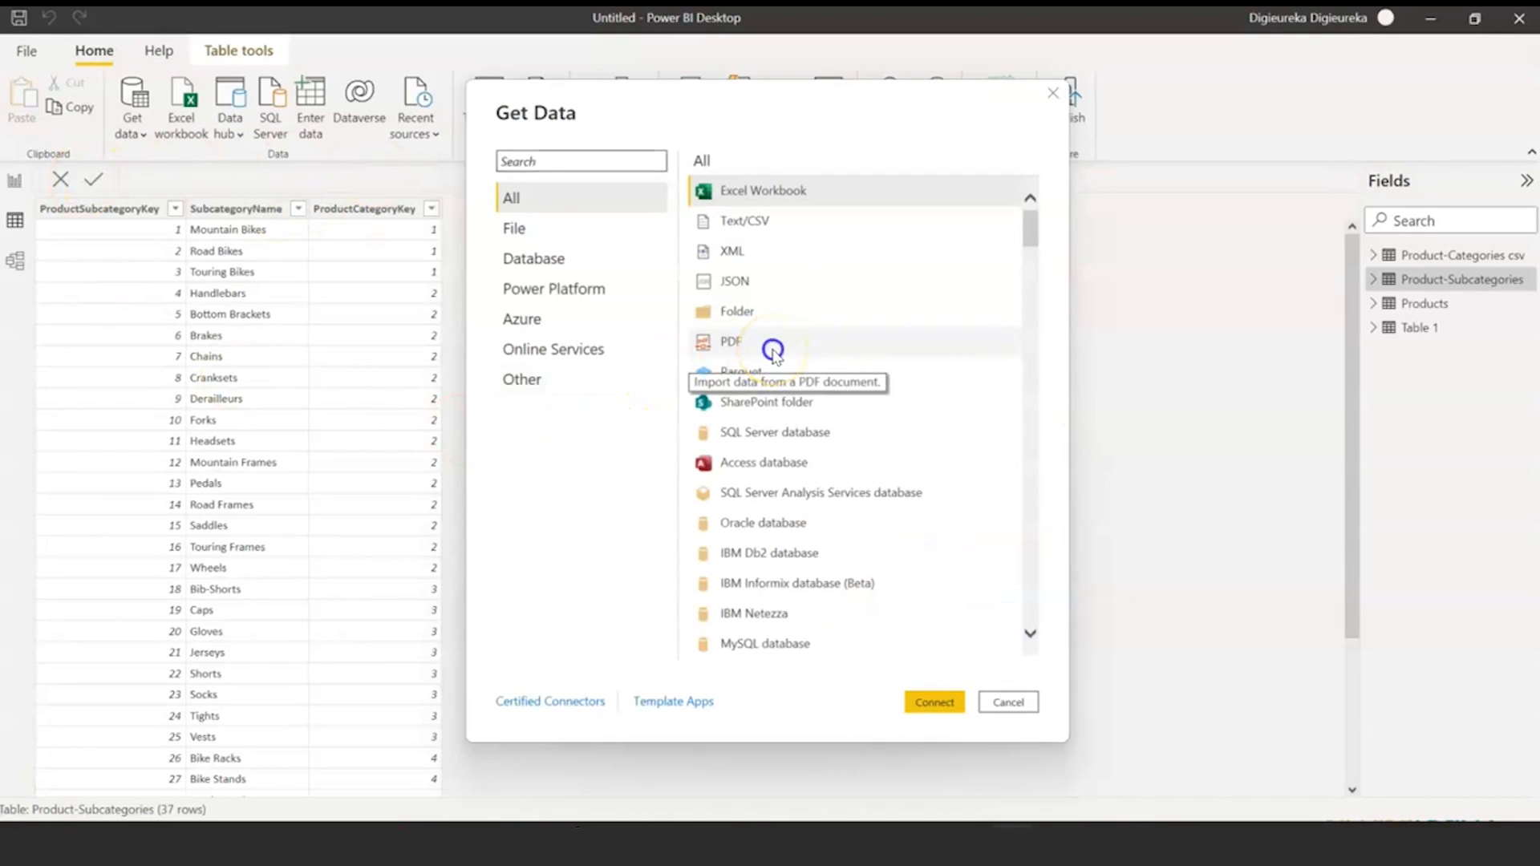
# - Import Table001 (Page 1) from Customers.pdf through the PDF connector and load it into the model
pyautogui.click(772, 345)
pyautogui.click(948, 706)
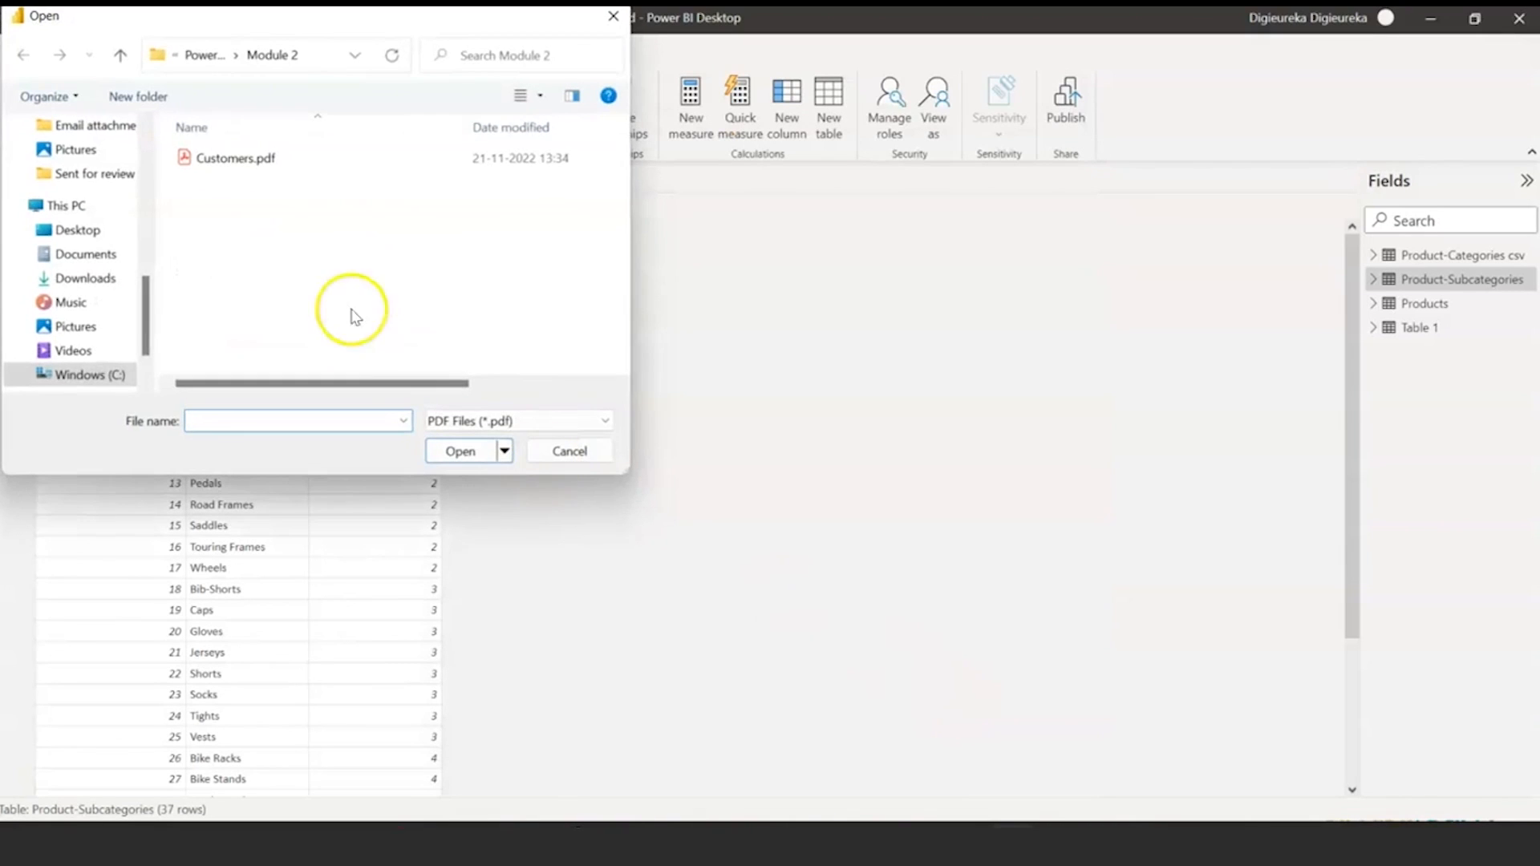
pyautogui.doubleClick(235, 159)
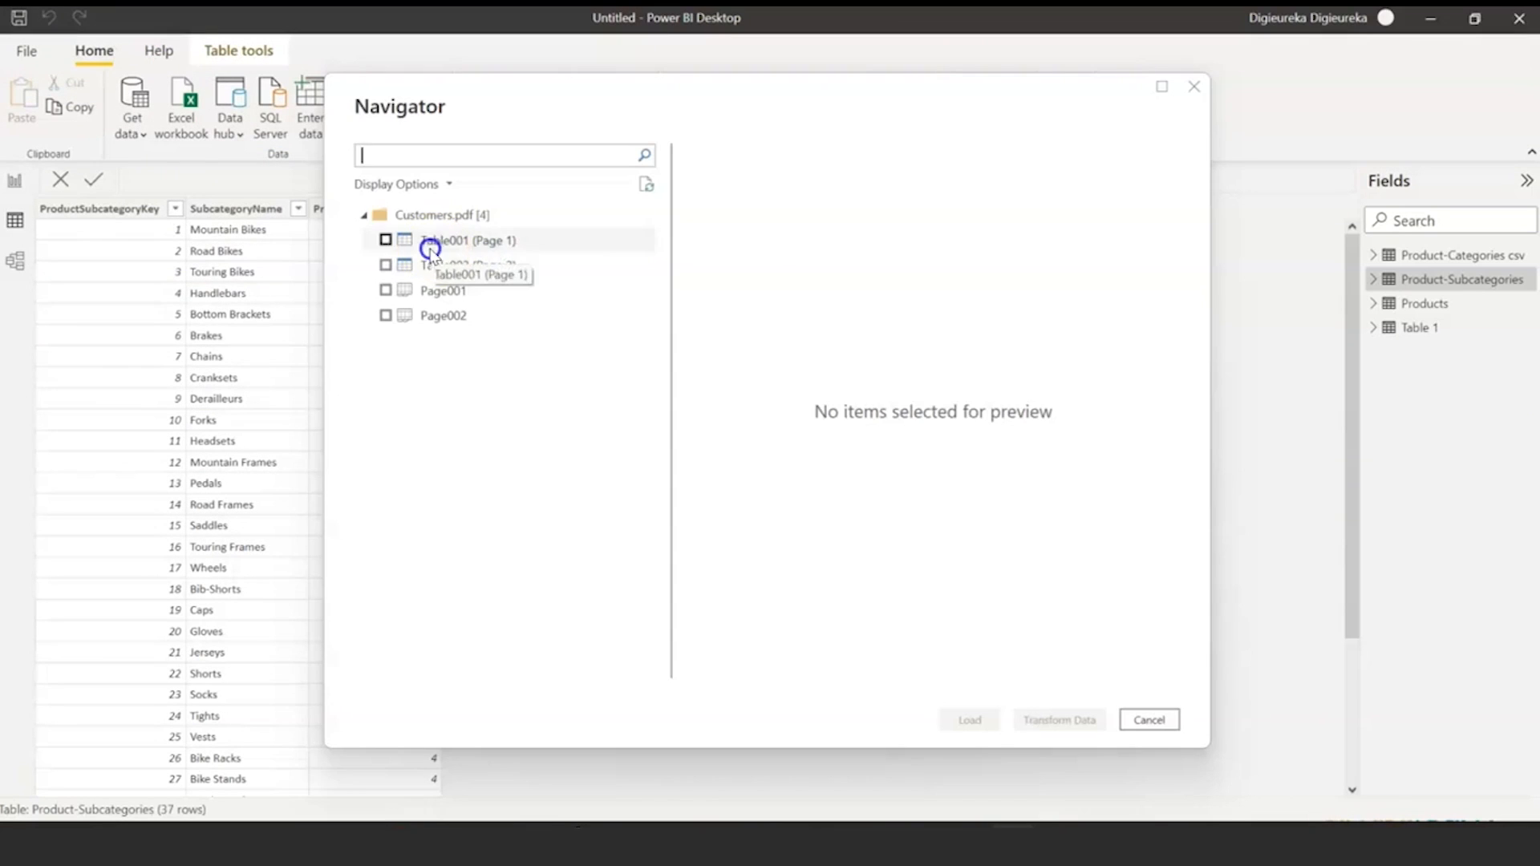
pyautogui.click(430, 244)
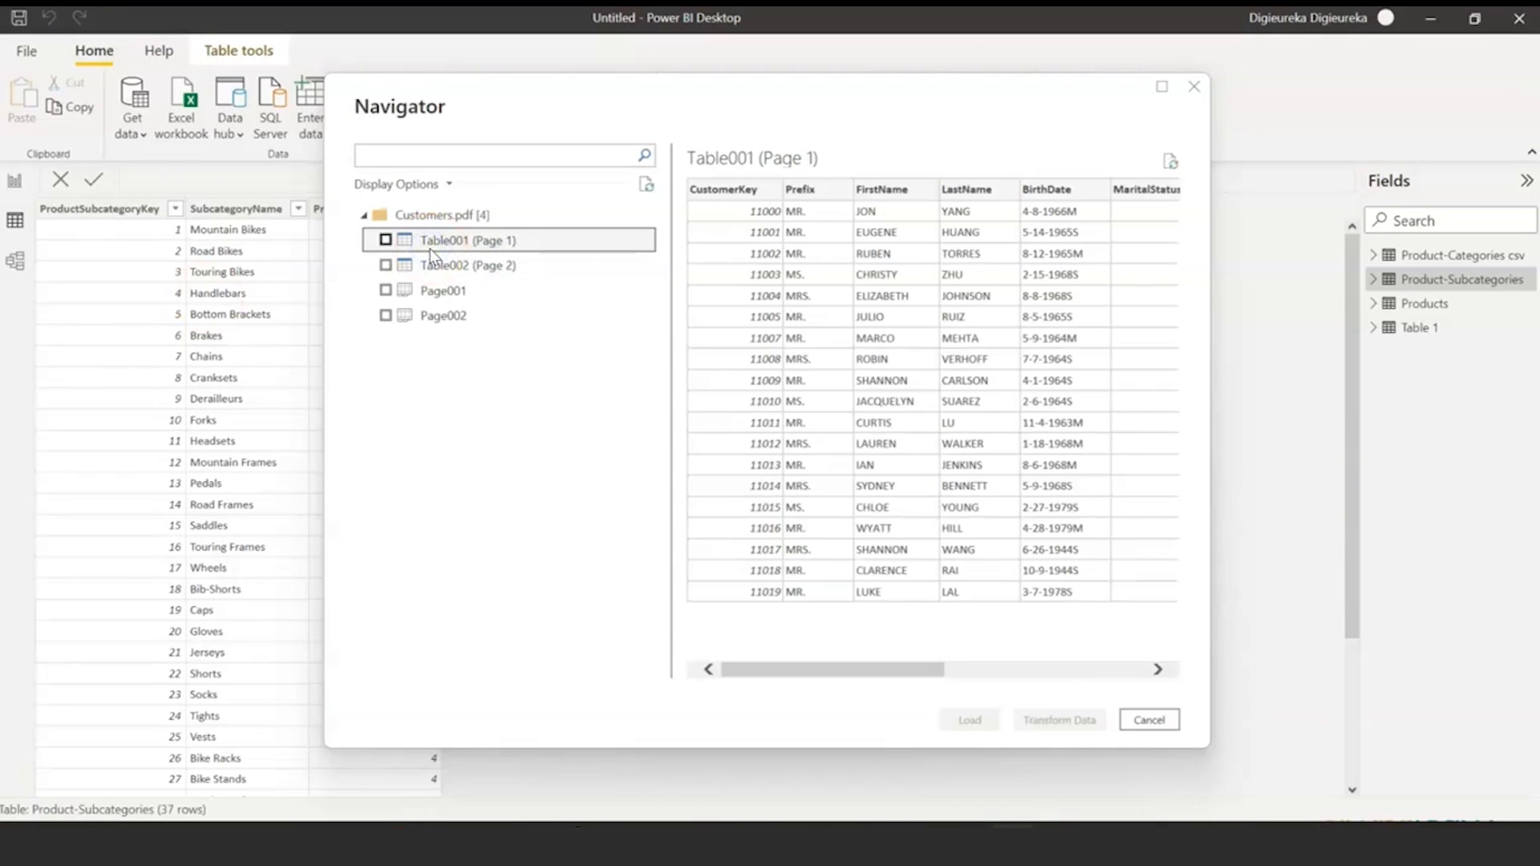
pyautogui.click(385, 241)
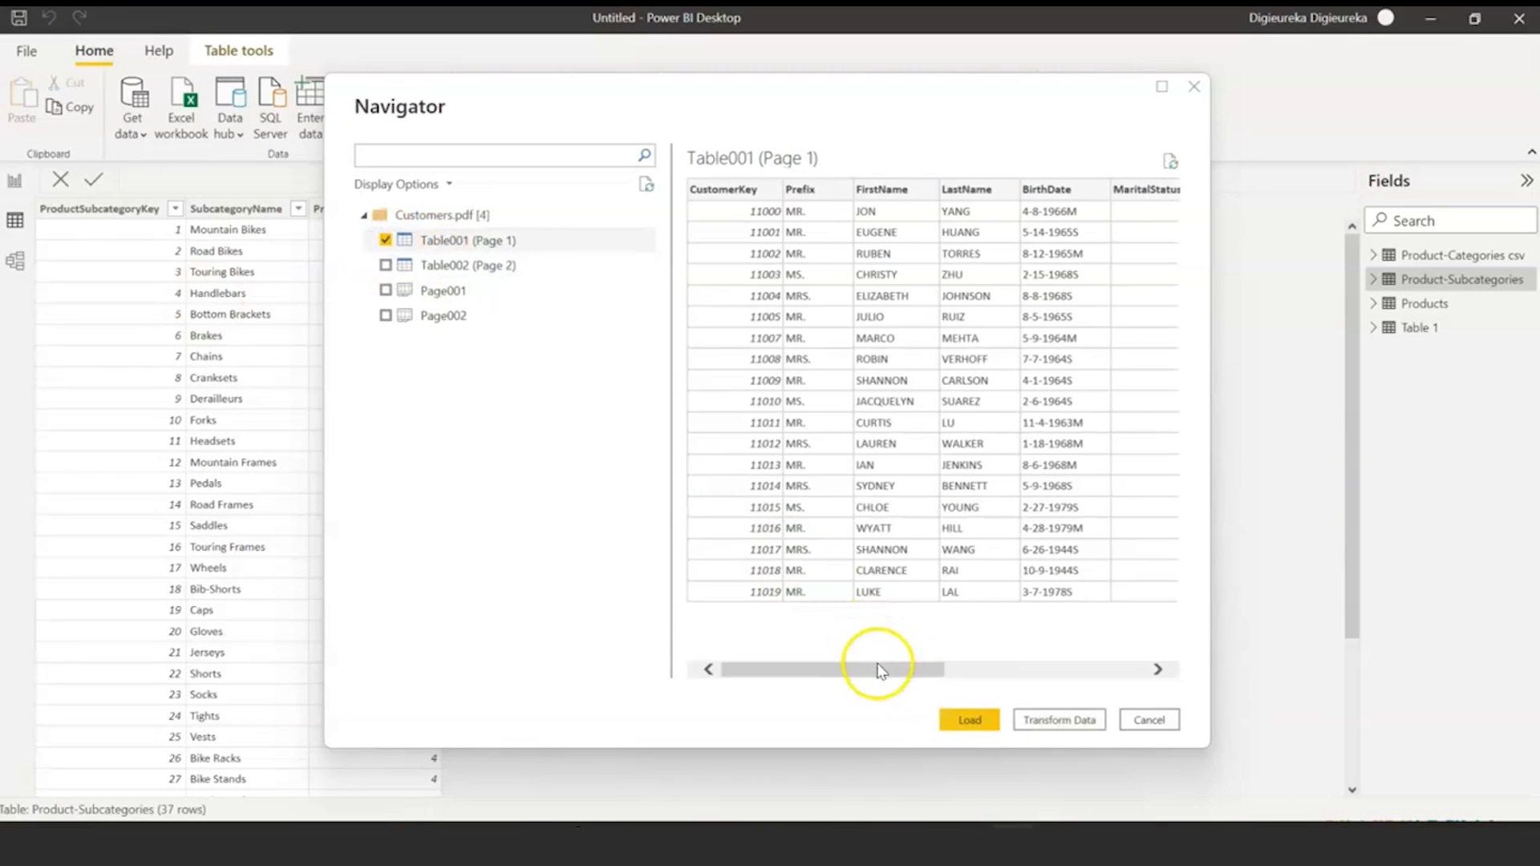
pyautogui.moveTo(883, 674)
pyautogui.mouseDown()
pyautogui.moveTo(1117, 674)
pyautogui.moveTo(882, 674)
pyautogui.mouseUp()
pyautogui.click(963, 714)
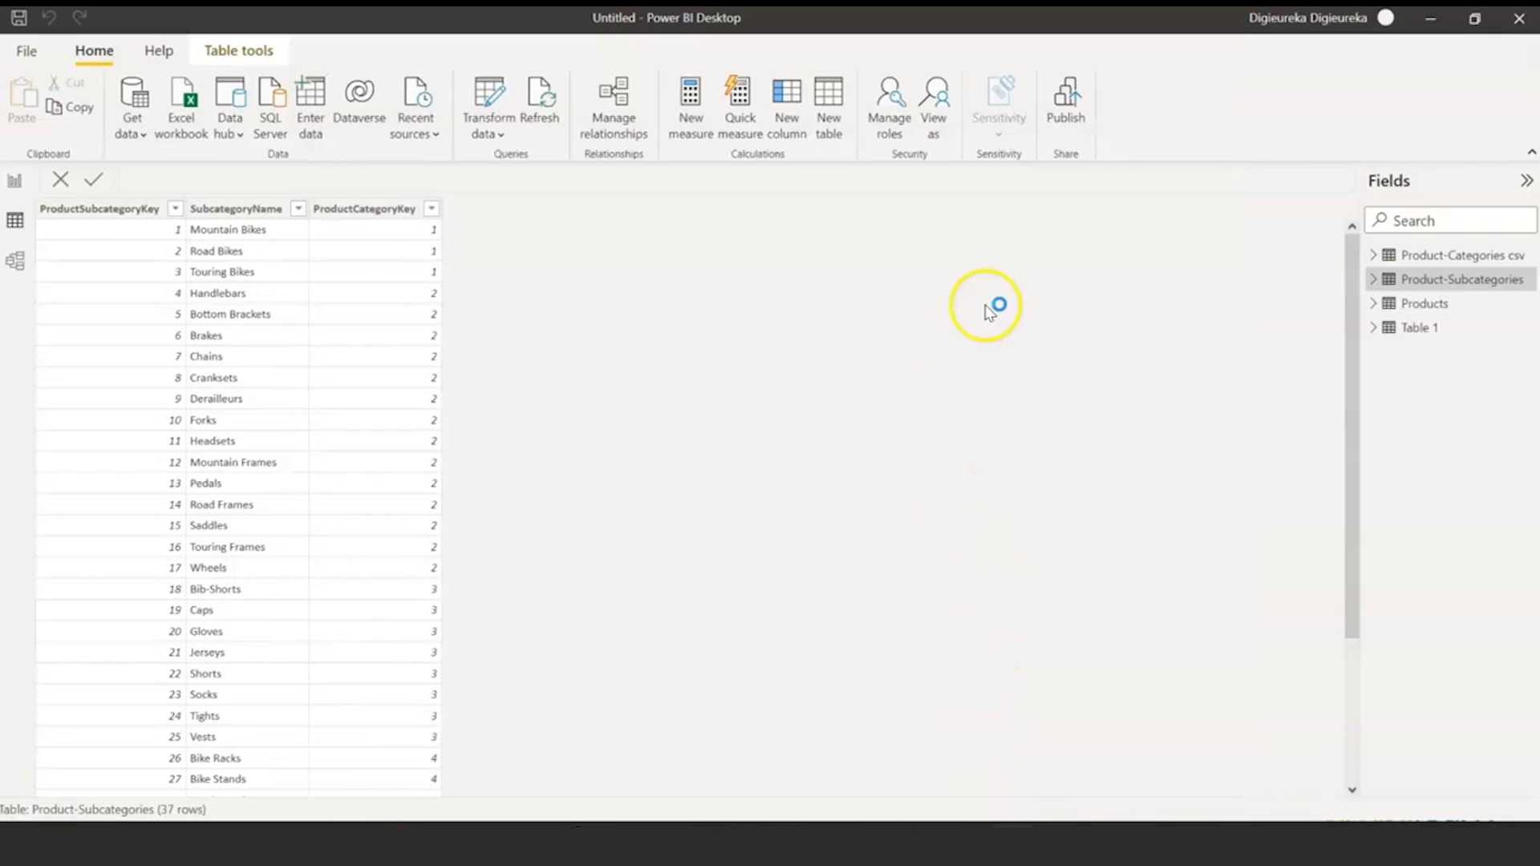
pyautogui.click(1120, 179)
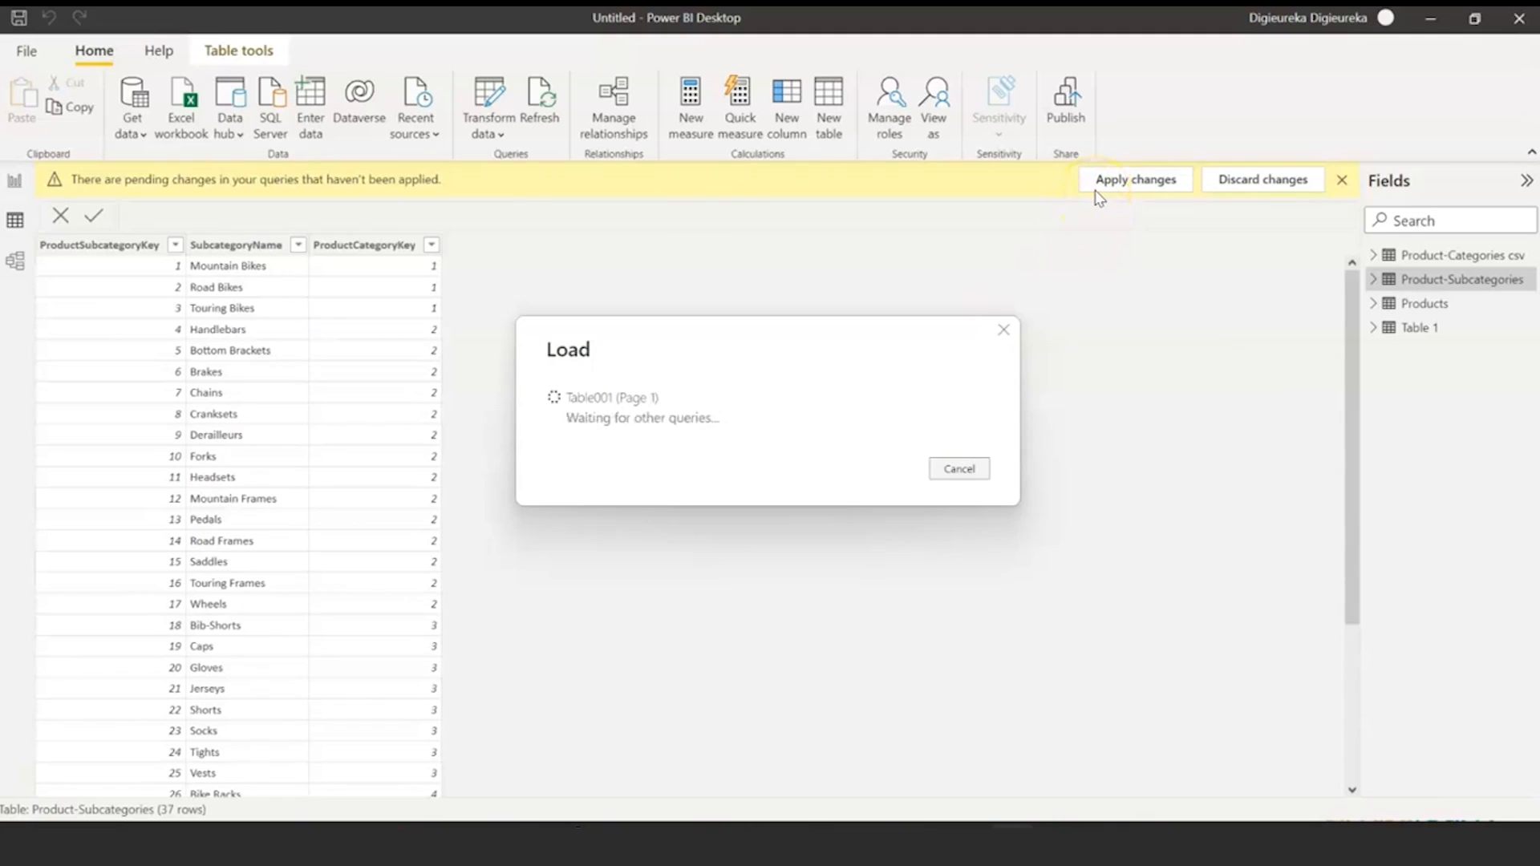
# - Expand the fields of Table001 (Page 1) and rename the table as PDF Table
pyautogui.click(1374, 351)
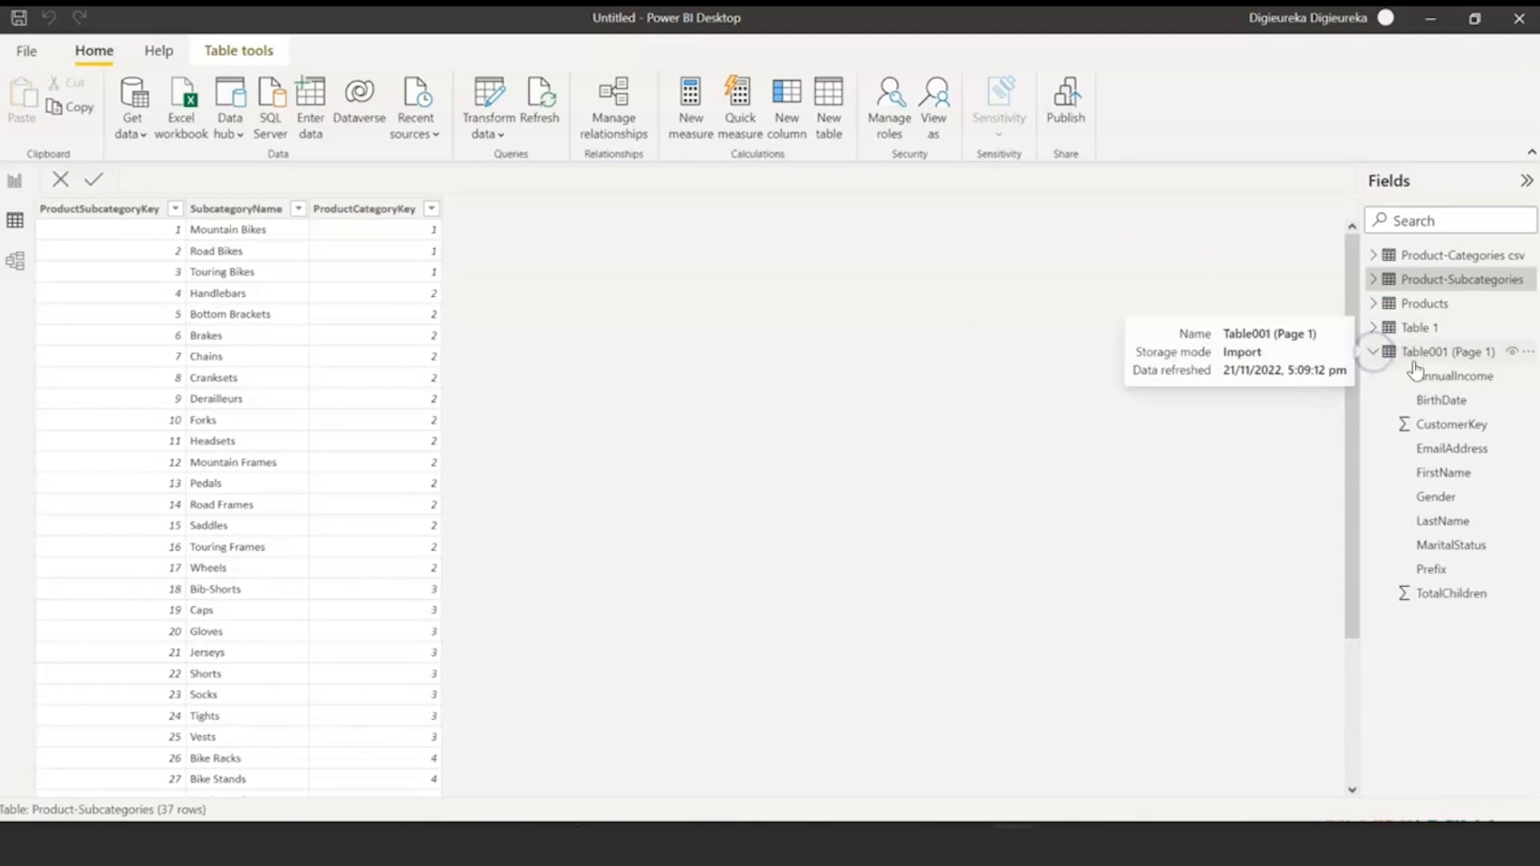
pyautogui.click(1527, 357)
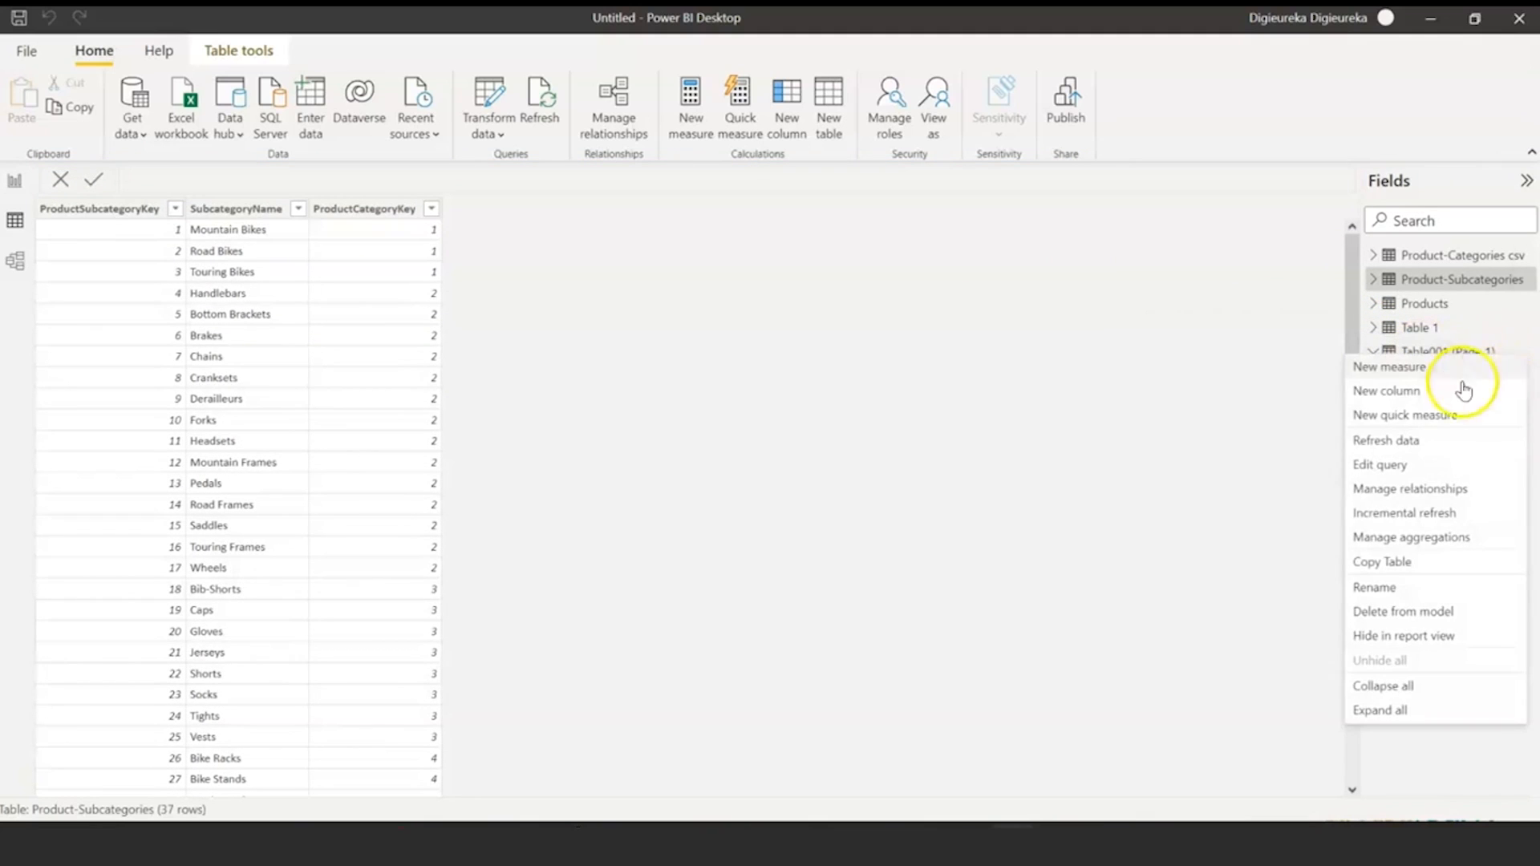
pyautogui.click(1418, 589)
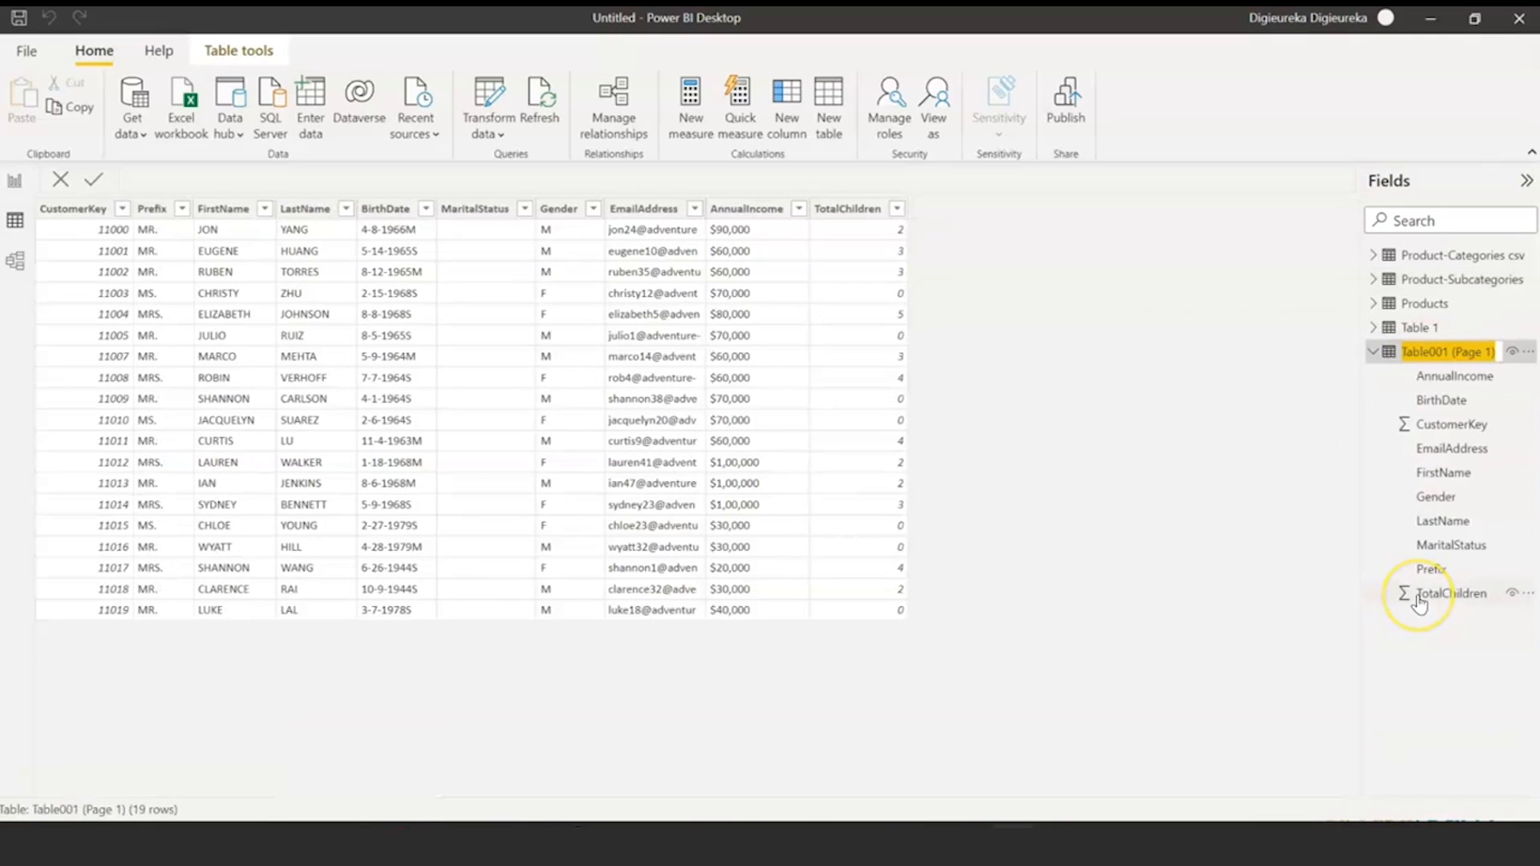
pyautogui.write('PDF Table')
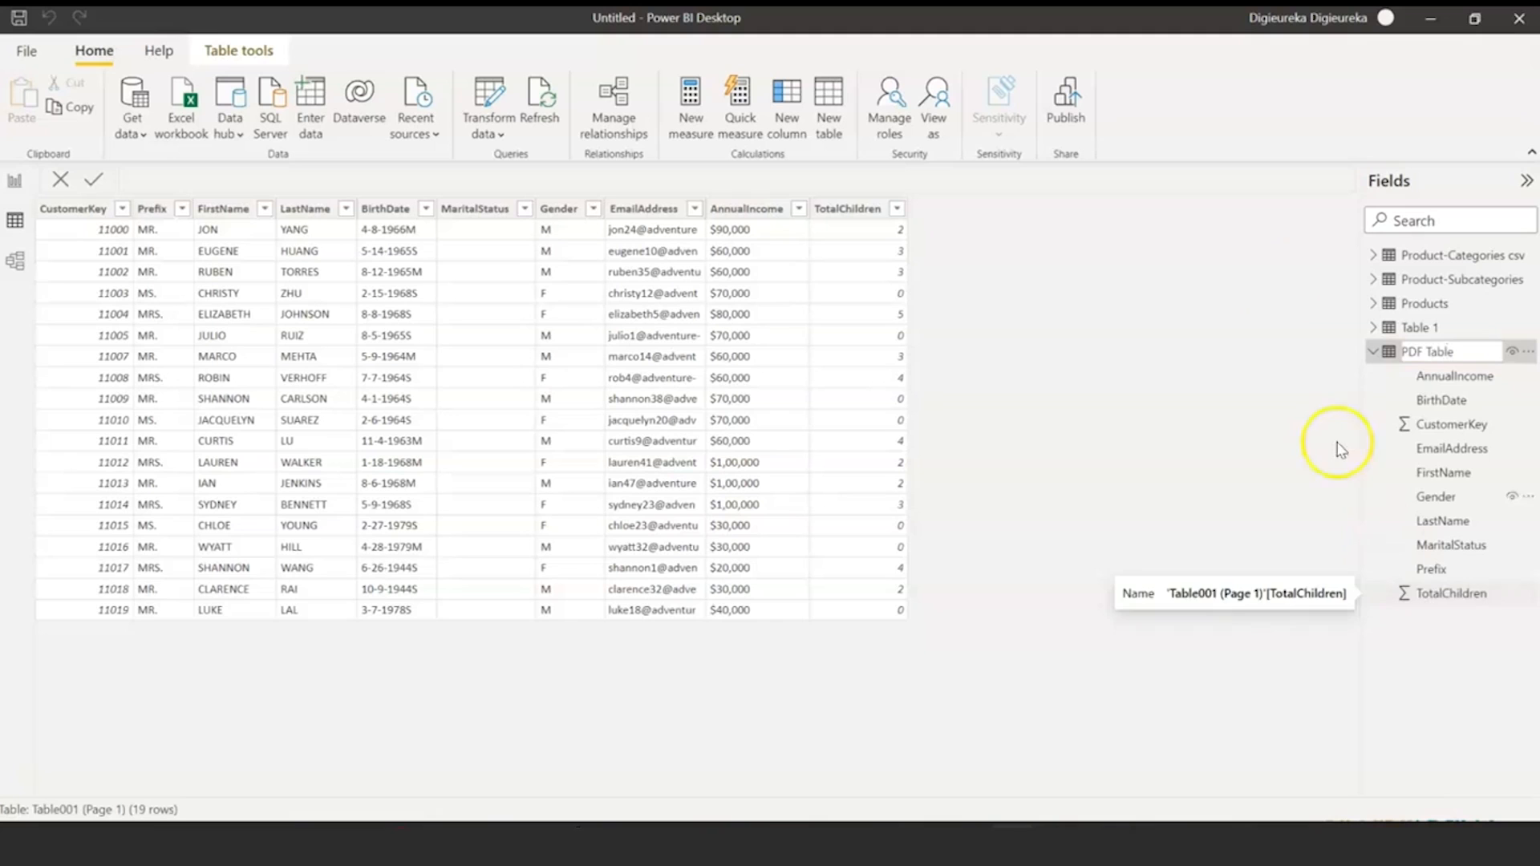
pyautogui.click(1282, 284)
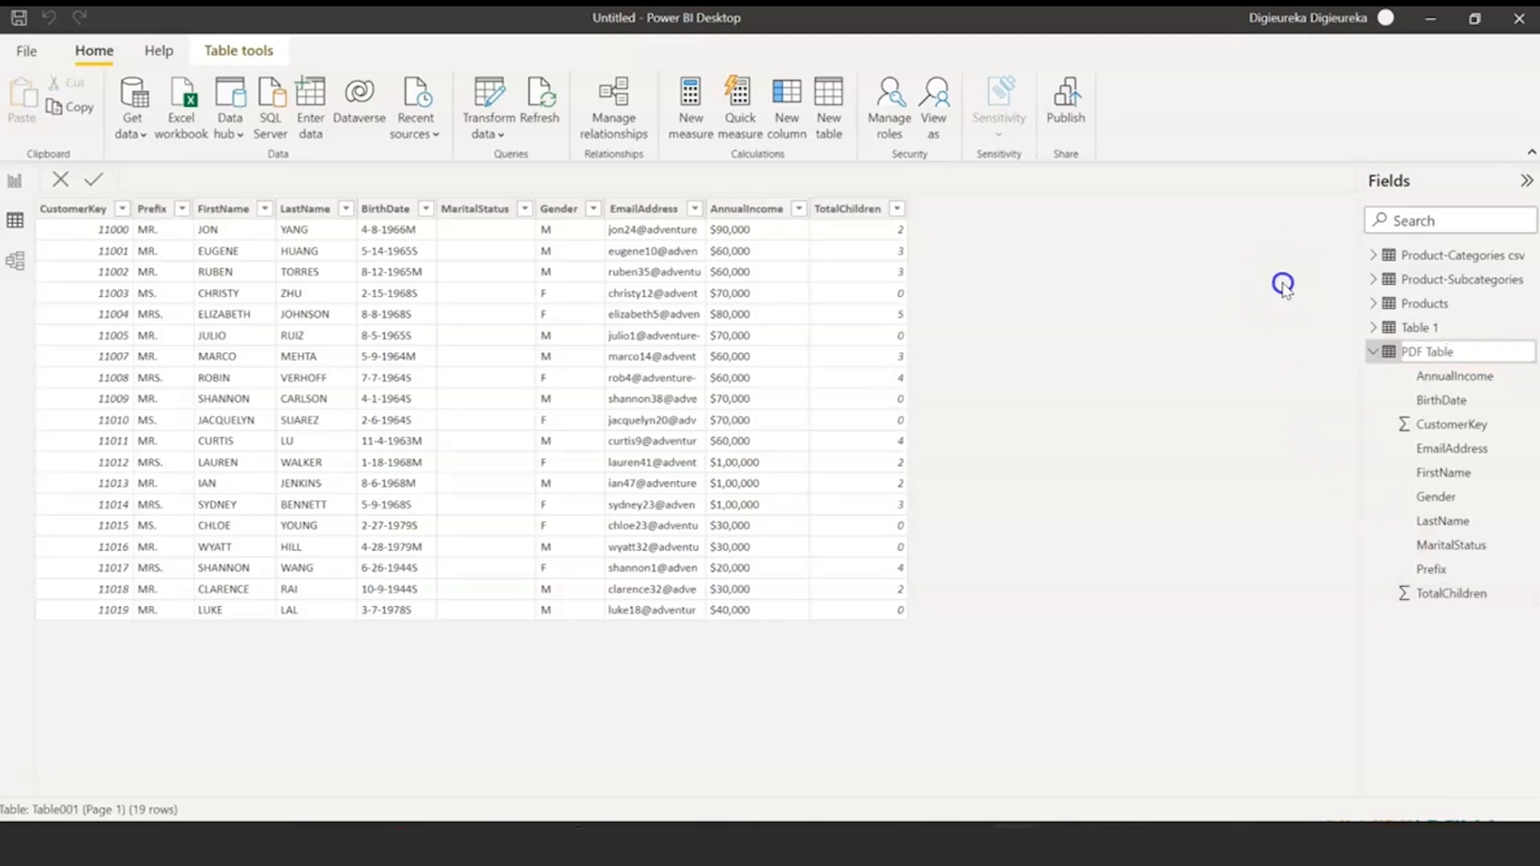
# - Rename Table 1 as Web Table
pyautogui.rightClick(1420, 593)
pyautogui.click(1280, 444)
pyautogui.write('Web Table')
pyautogui.press('Return')
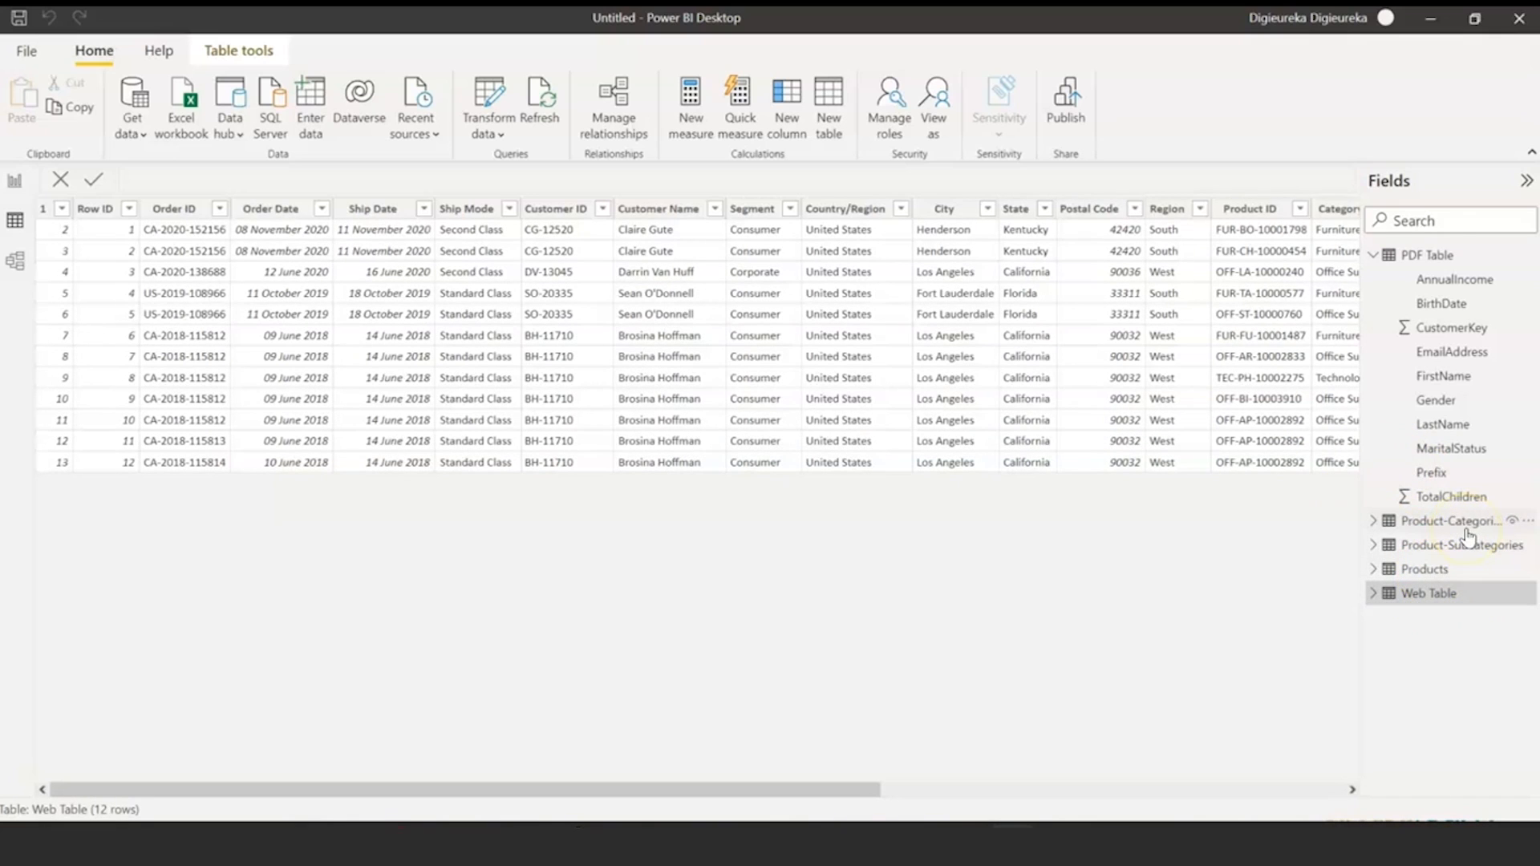
# - Rename the Product-Categories csv table as Product-Categories Excel
pyautogui.rightClick(1467, 525)
pyautogui.click(1322, 390)
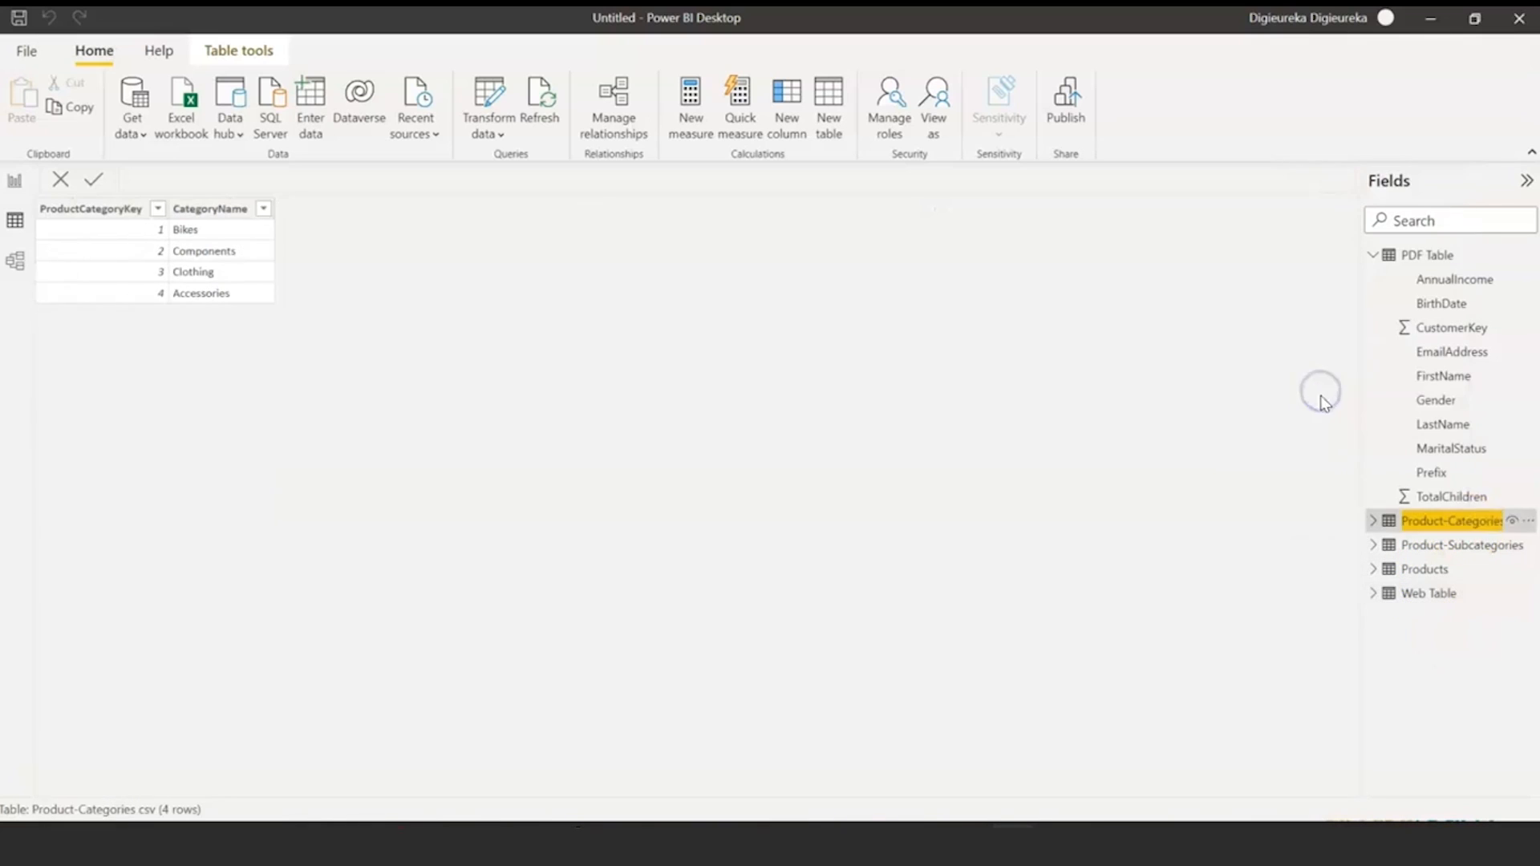
pyautogui.click(1503, 521)
pyautogui.press('Right')
pyautogui.press('Right')
pyautogui.press('Right')
pyautogui.press('Right')
pyautogui.click(1496, 665)
# - Rename the Product-Subcategories table as Product-Subcategories Text
pyautogui.rightClick(1459, 547)
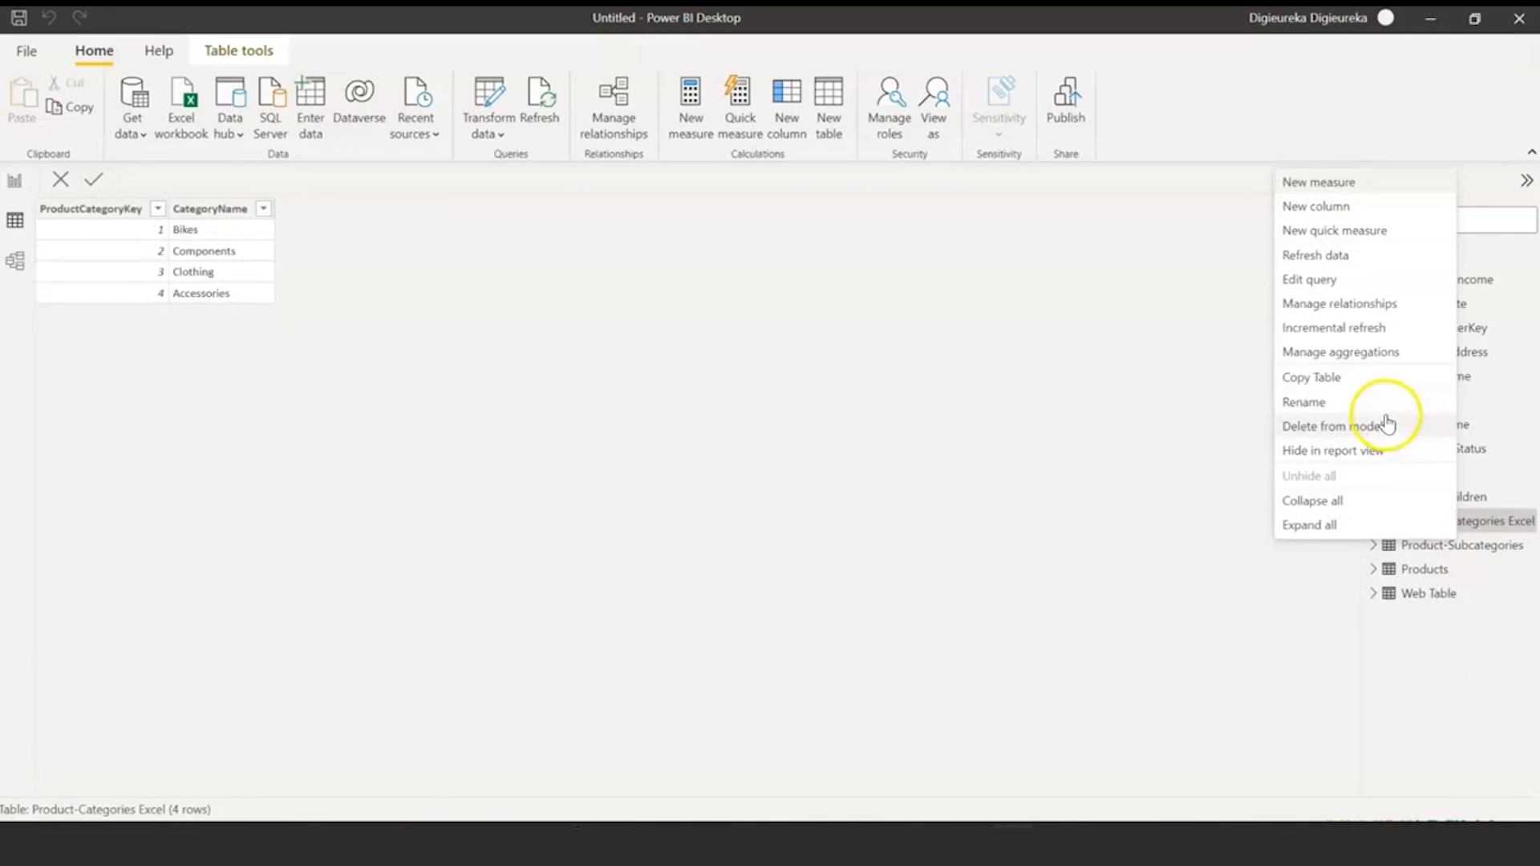
pyautogui.click(1379, 405)
pyautogui.press('Right')
pyautogui.write('Text')
pyautogui.click(1451, 688)
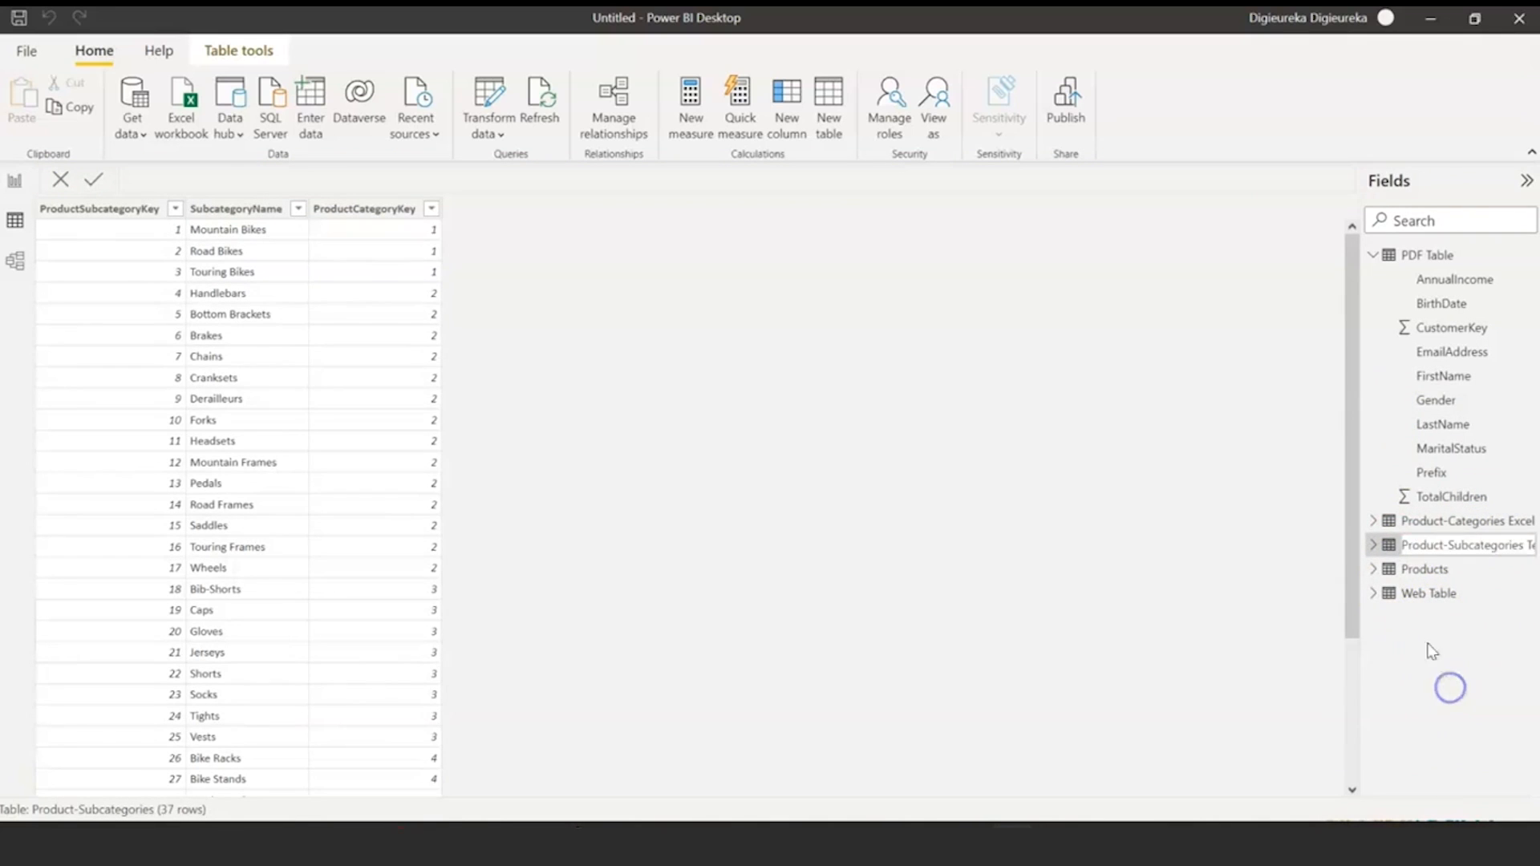
# - Rename the Products table as Products CSV
pyautogui.rightClick(1416, 570)
pyautogui.click(1313, 435)
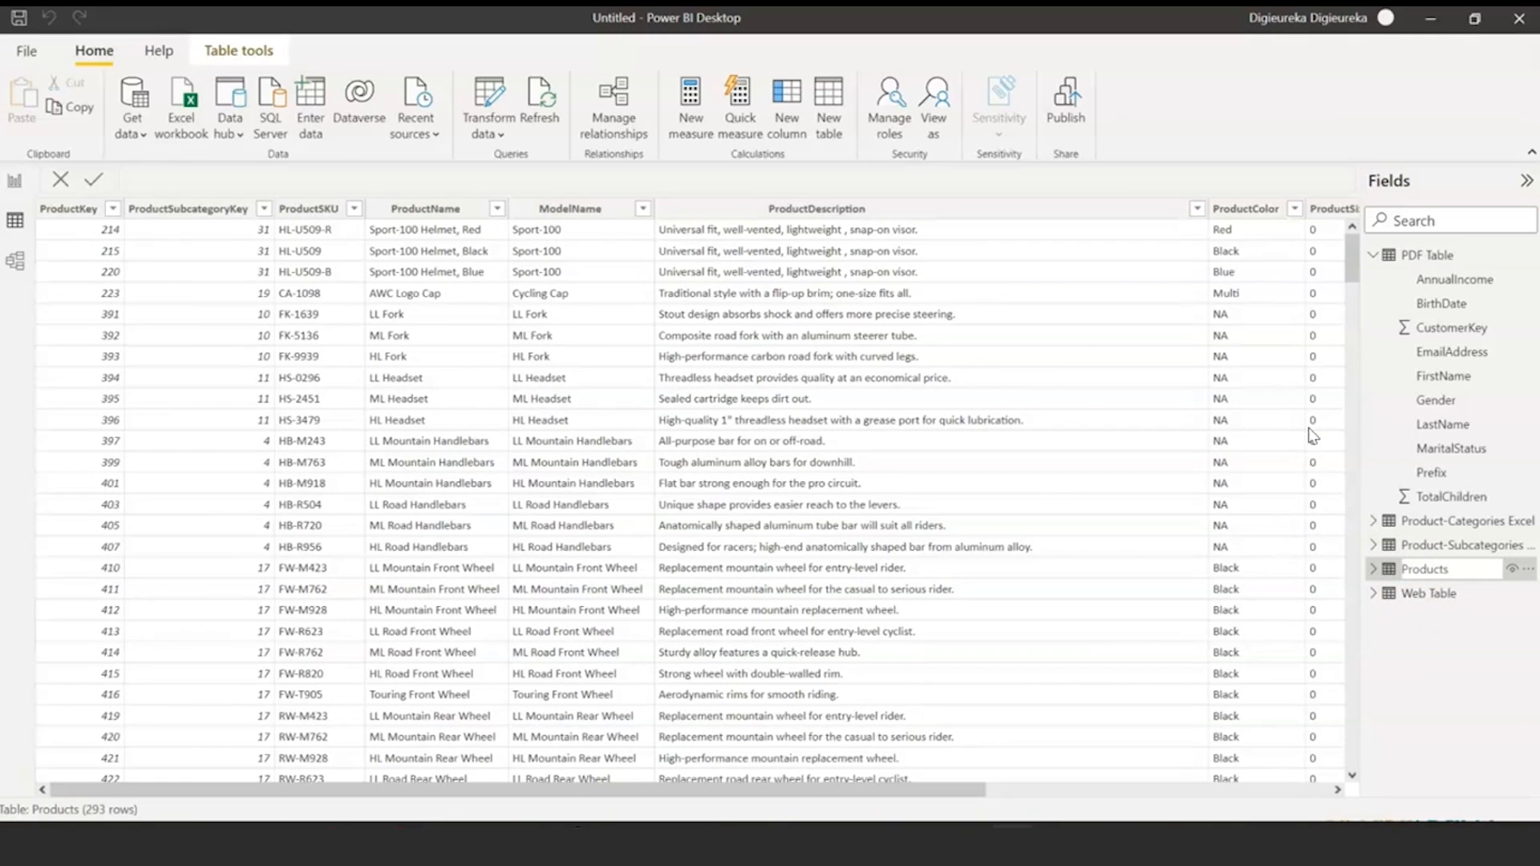
pyautogui.write('CSV')
pyautogui.click(1479, 705)
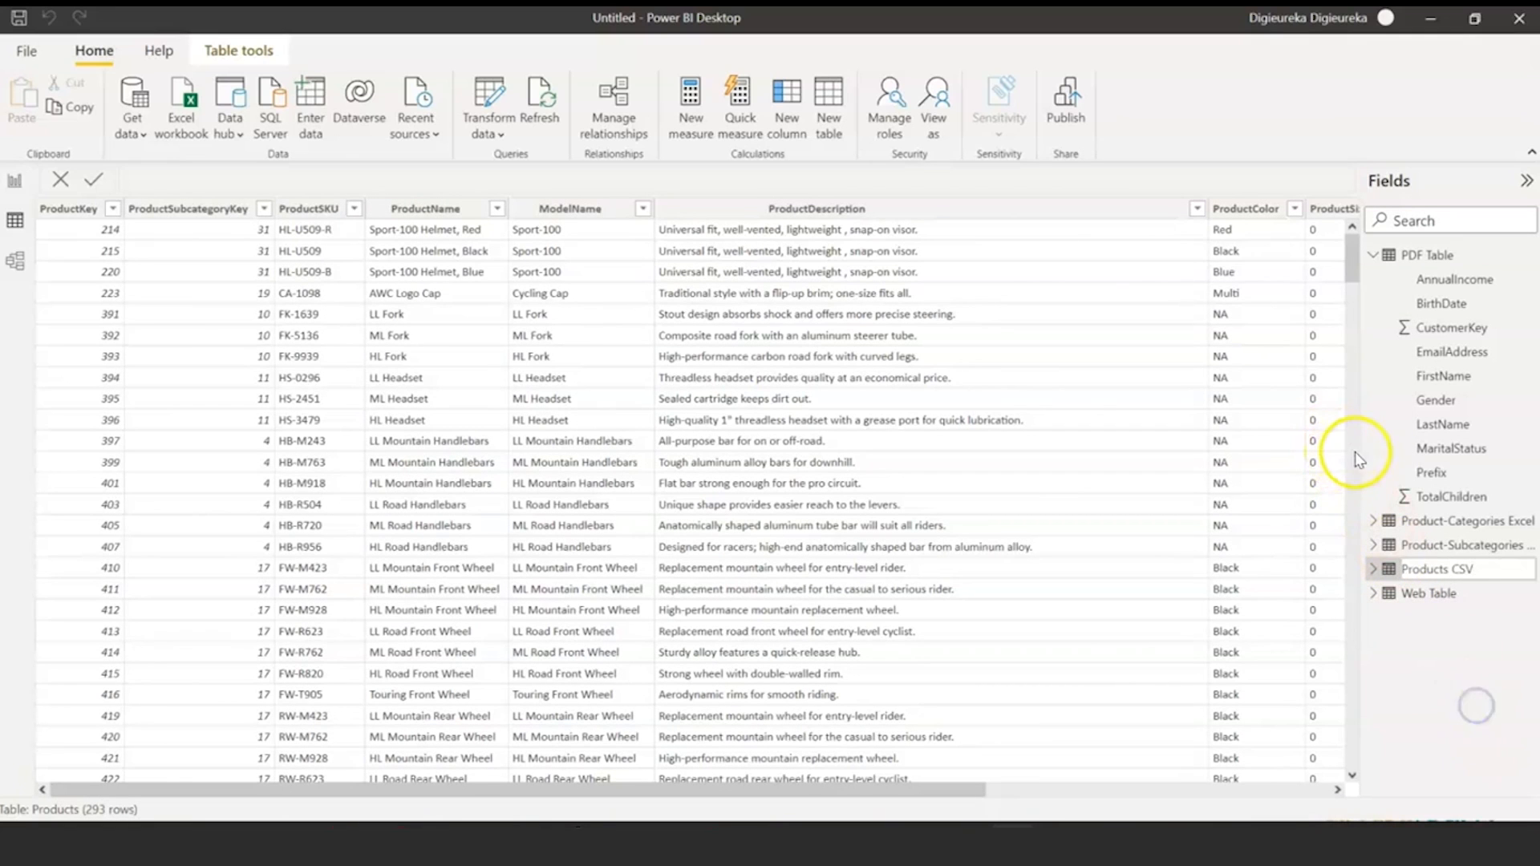
# - Widen the Fields pane to show the full table names, and collapse the PDF Table's field list
pyautogui.moveTo(1360, 453); pyautogui.dragTo(918, 468)
pyautogui.click(930, 255)
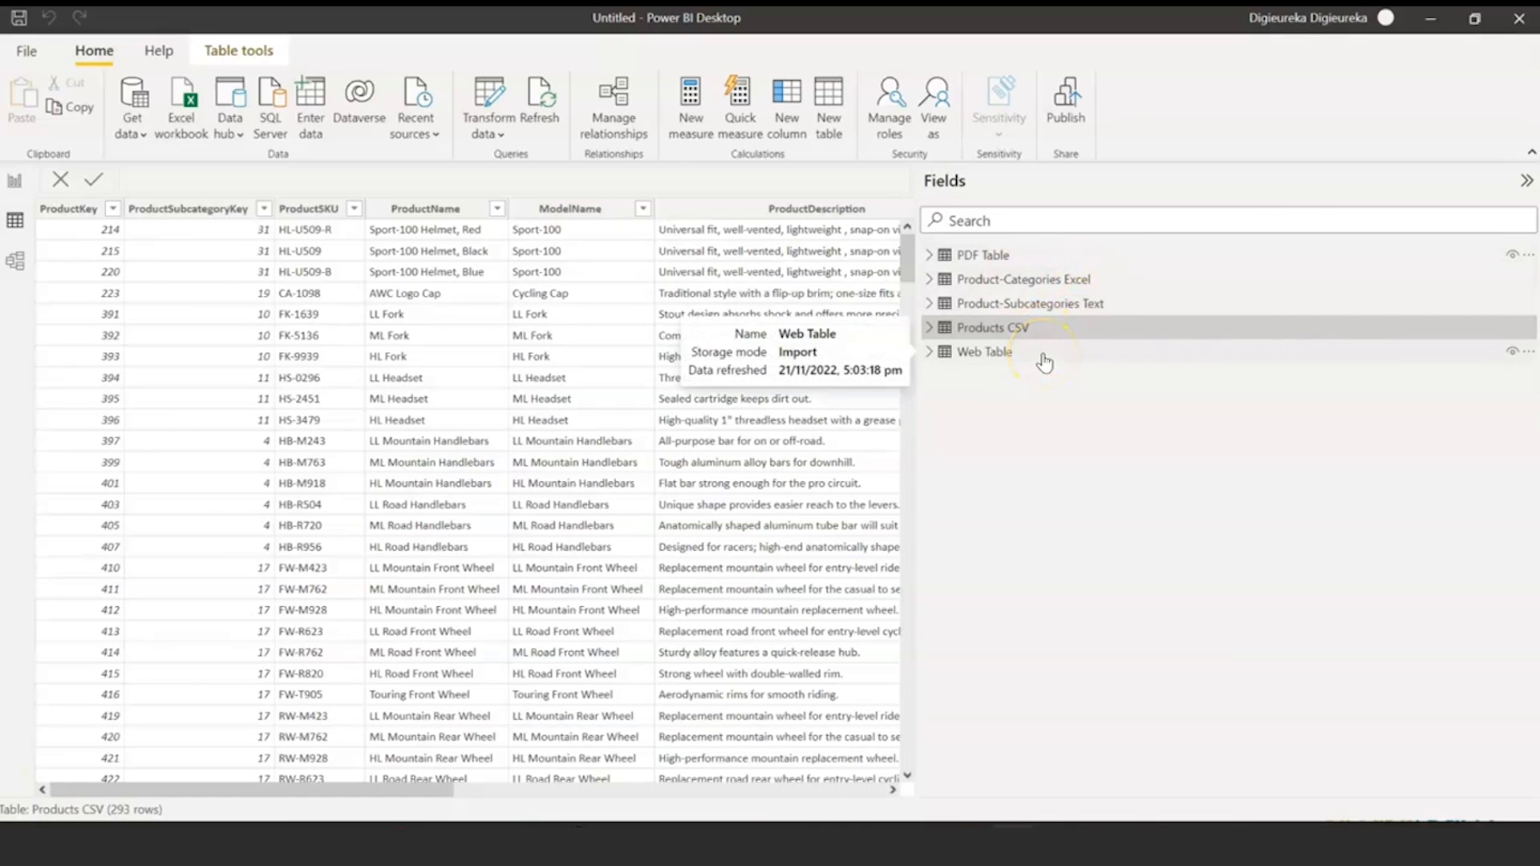
# - Narrow the Fields pane so the data grid has more room, and open the full list of data source connectors
pyautogui.moveTo(916, 321); pyautogui.dragTo(1252, 317)
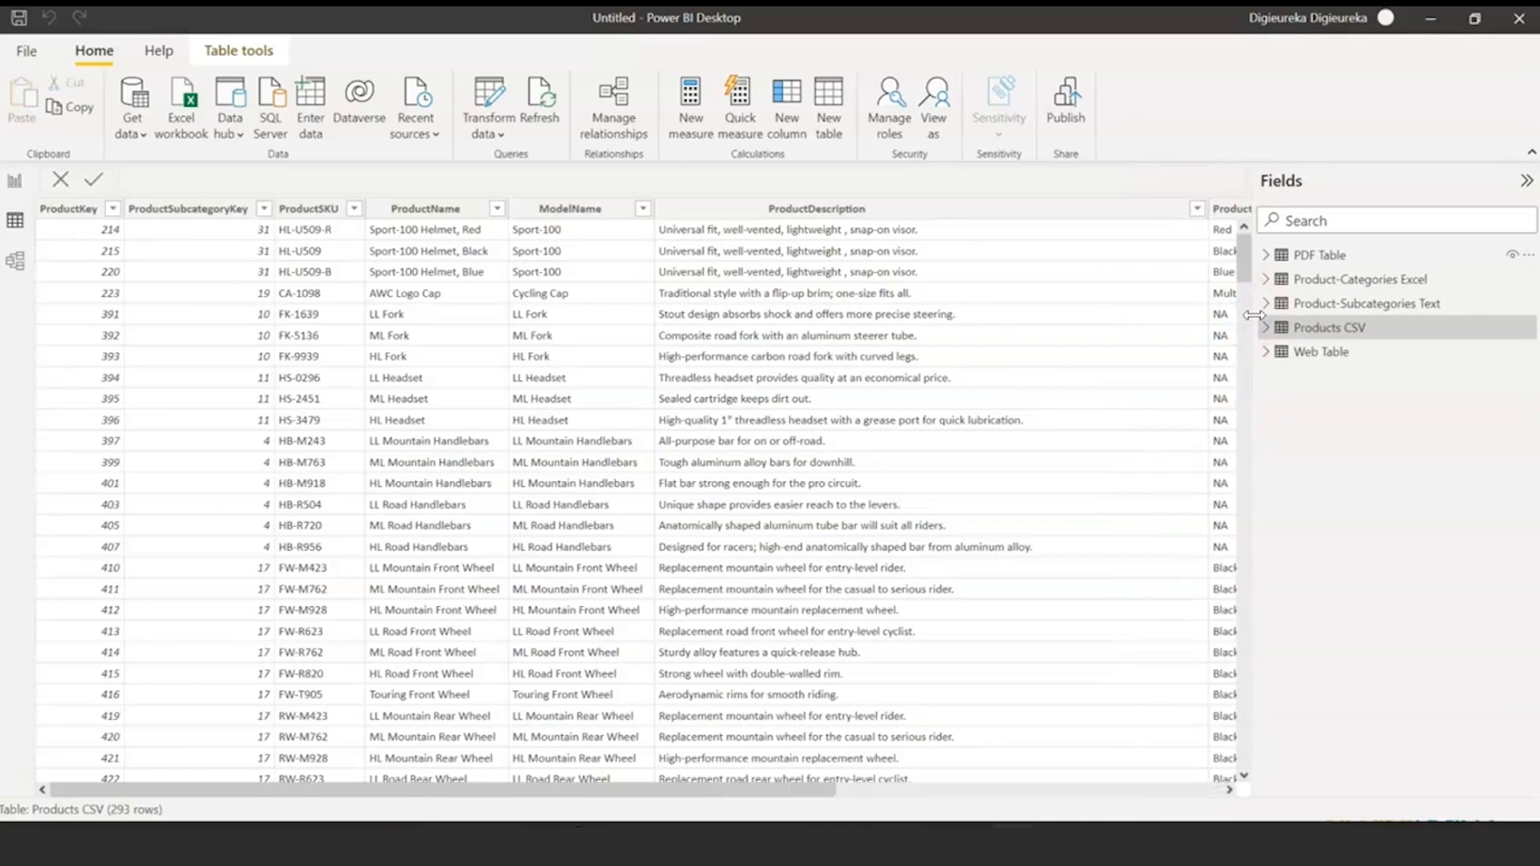
pyautogui.click(129, 142)
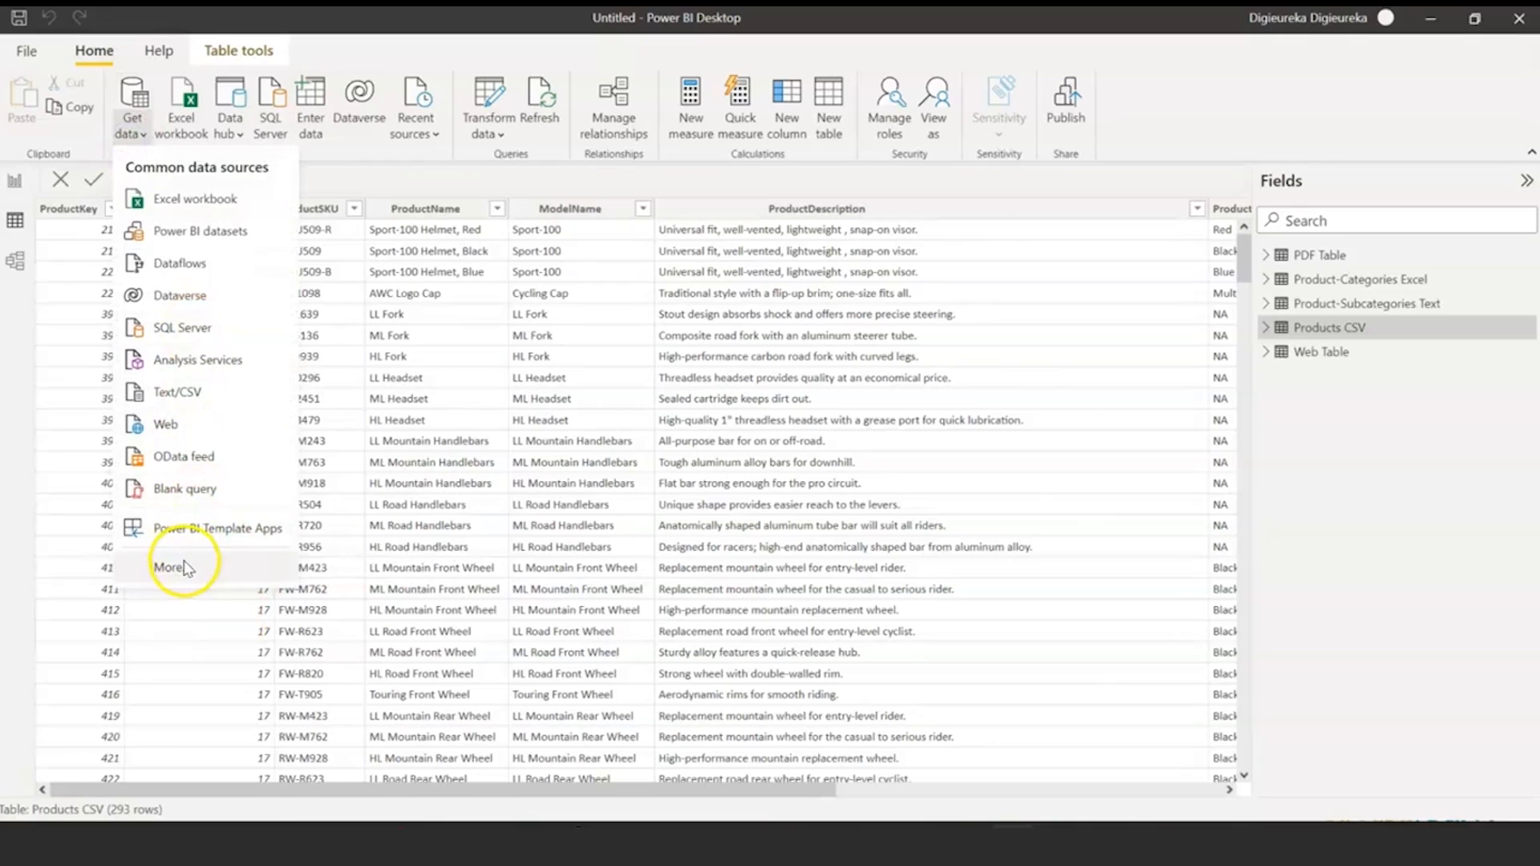
pyautogui.click(170, 567)
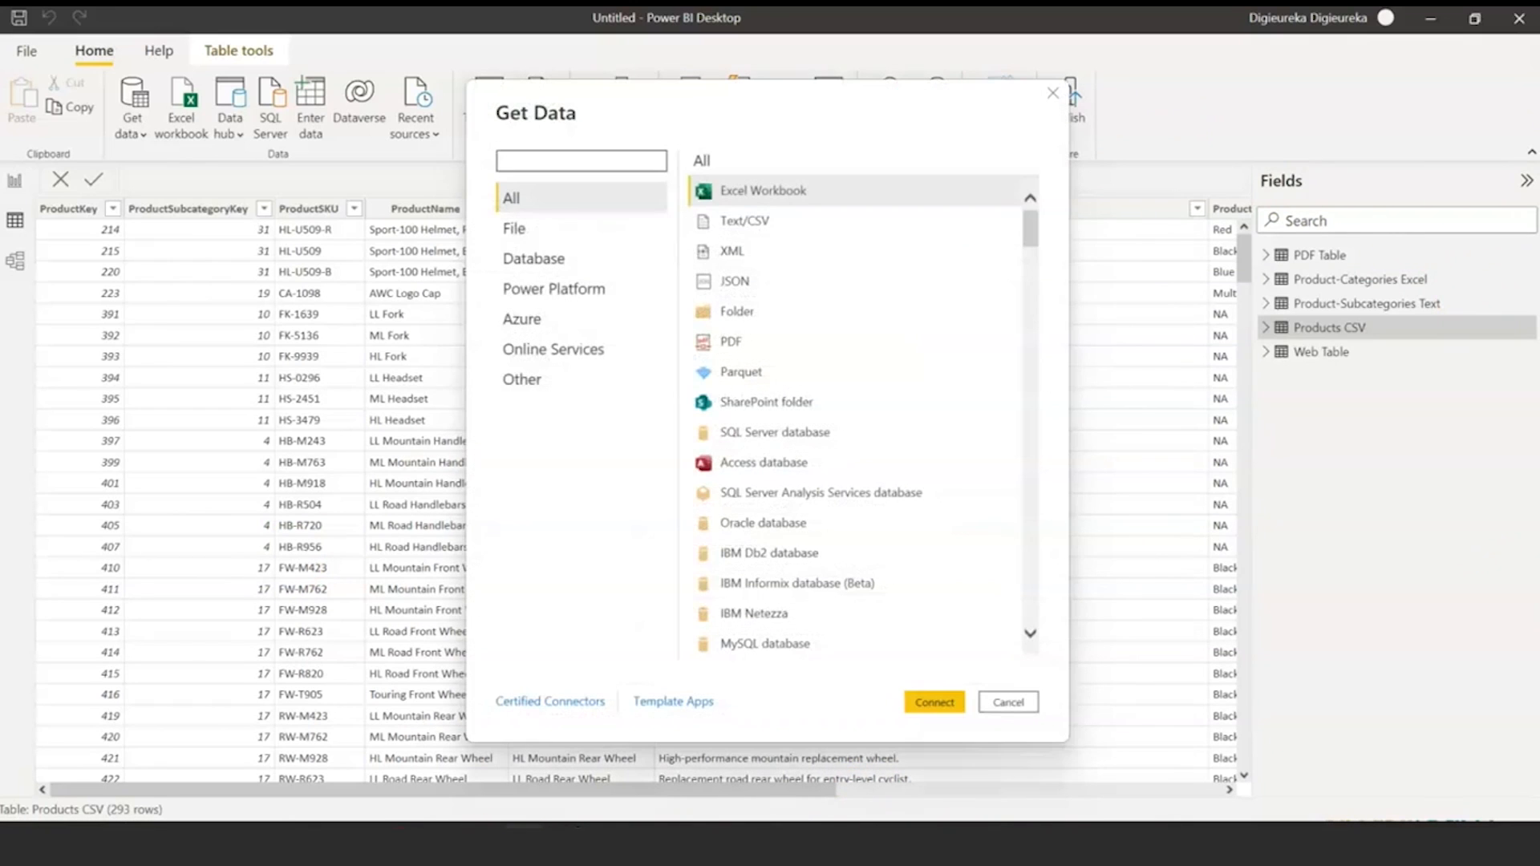
# - Switch to MySQL Workbench and view the rows of the department and employee tables in the sql_live_tutorial schema
pyautogui.moveTo(1, 142); pyautogui.dragTo(344, 142)
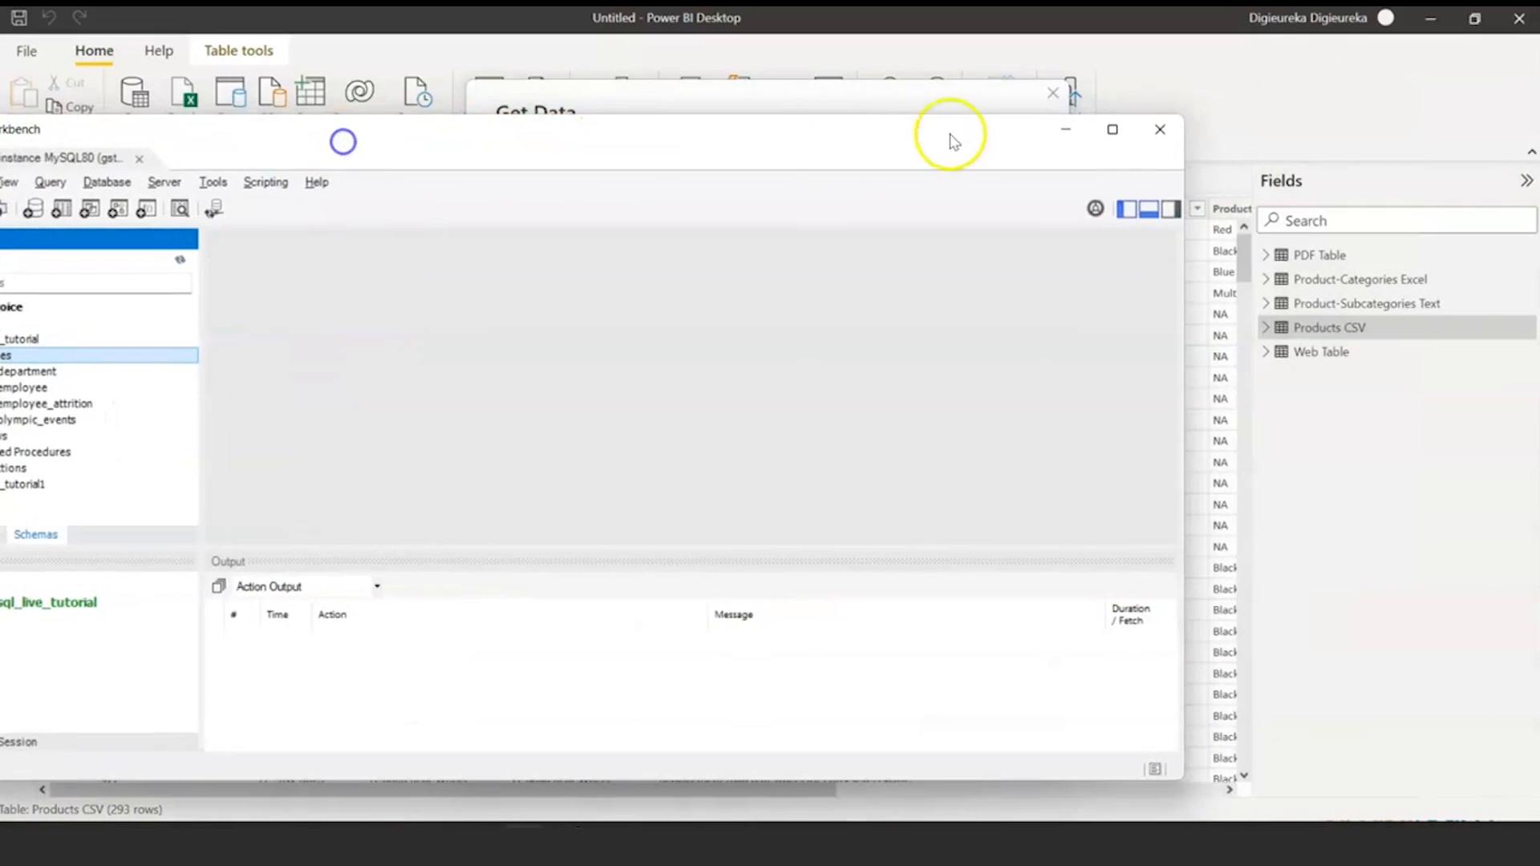
pyautogui.click(1131, 130)
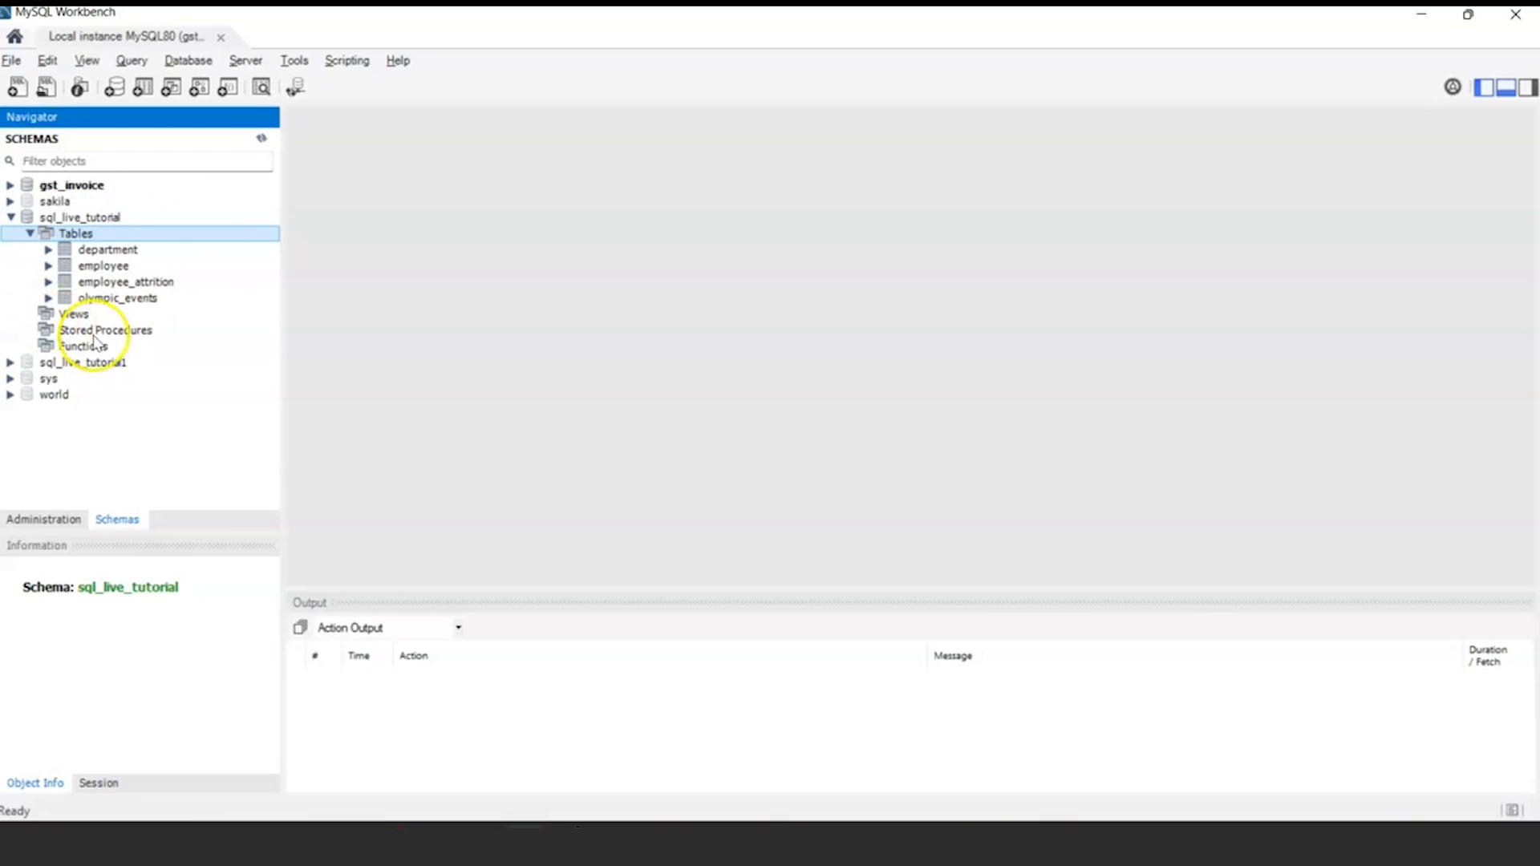
pyautogui.rightClick(119, 252)
pyautogui.click(136, 266)
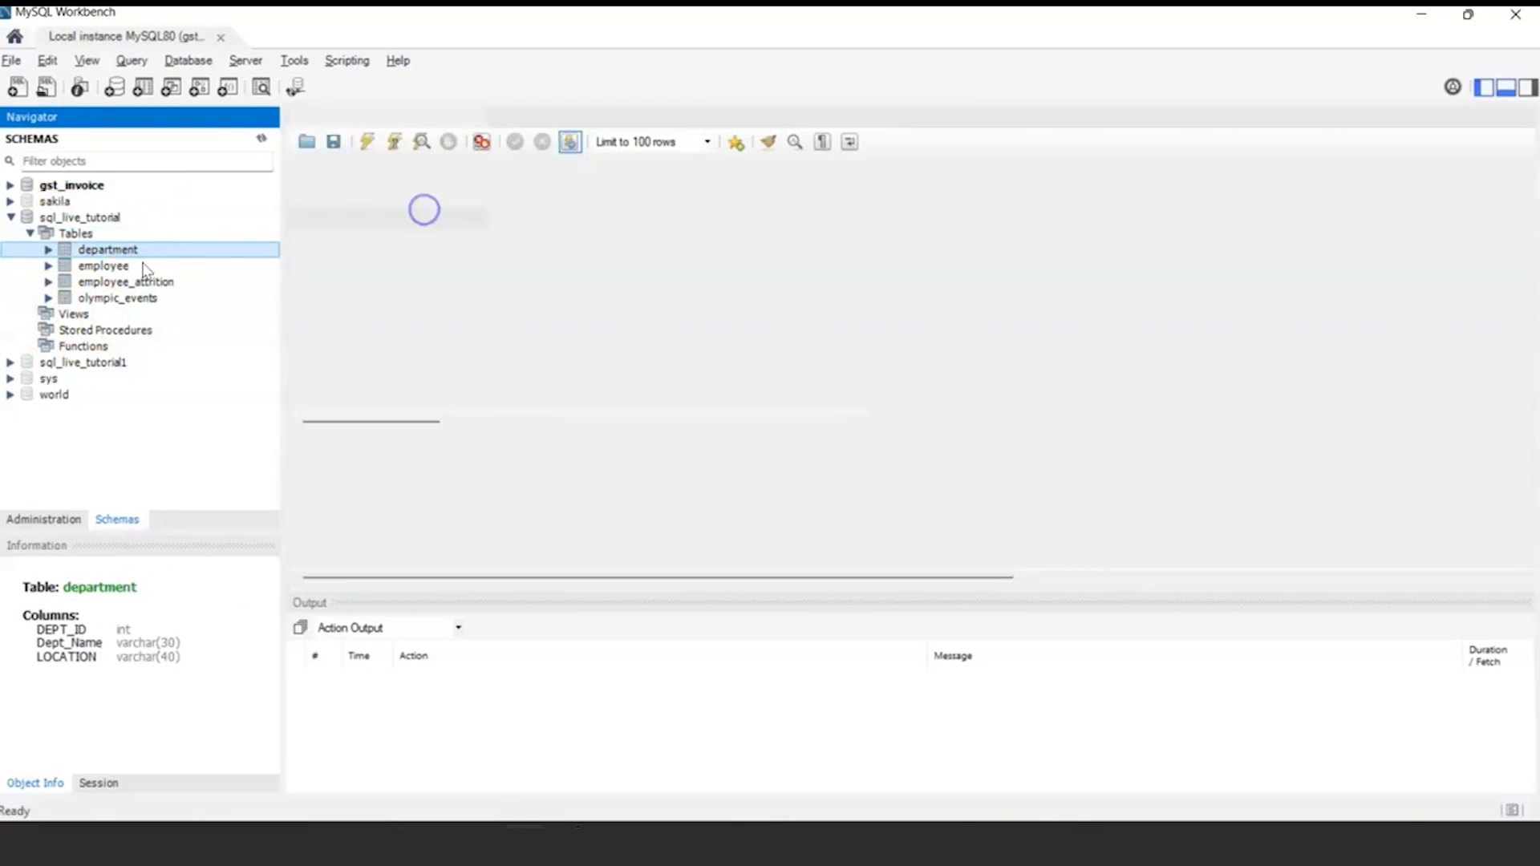
pyautogui.click(112, 282)
pyautogui.rightClick(112, 267)
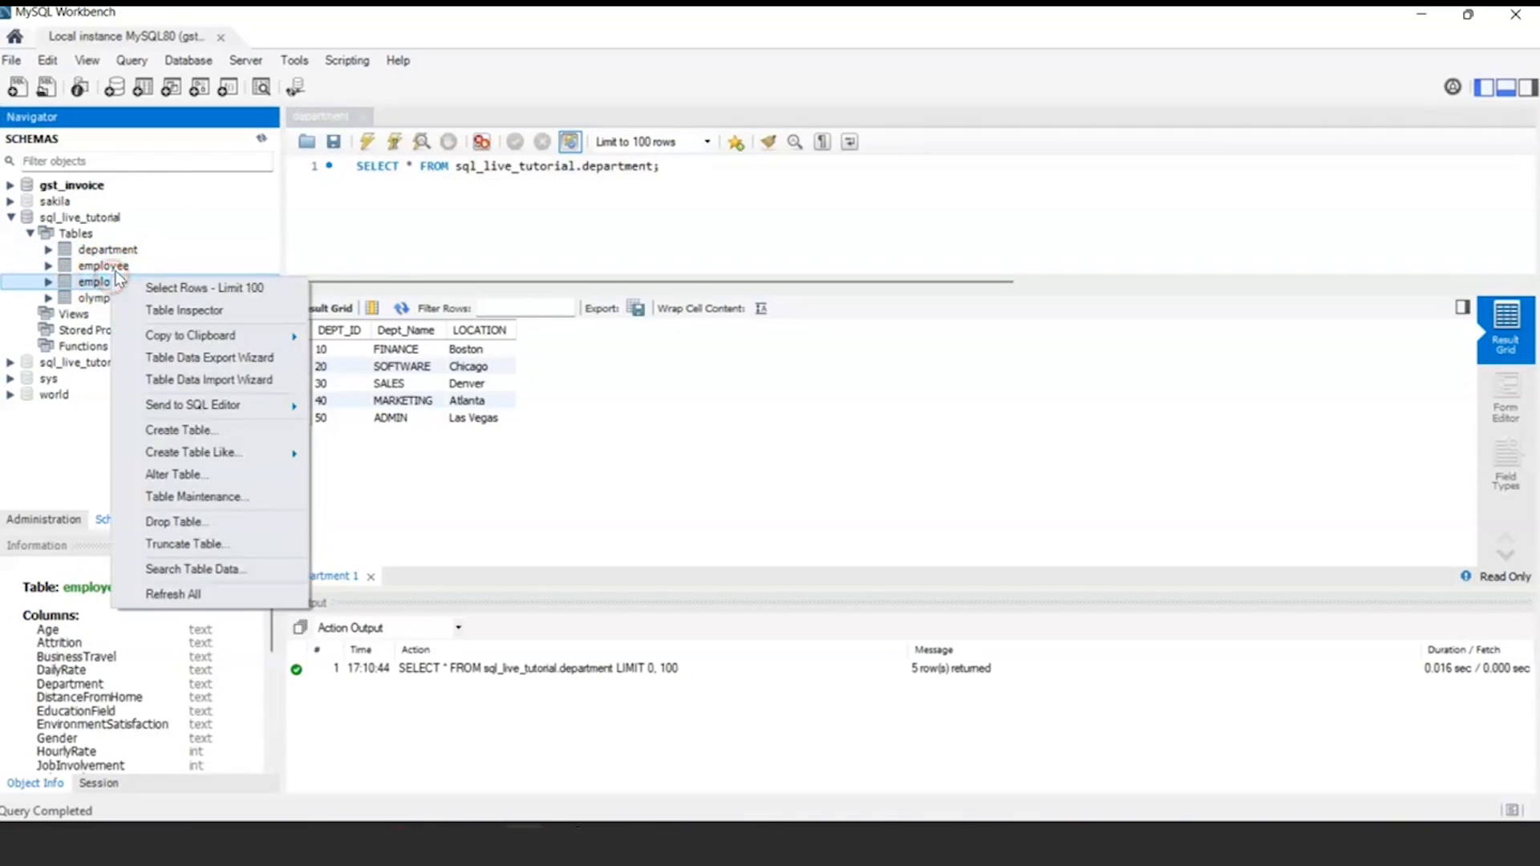
pyautogui.click(134, 285)
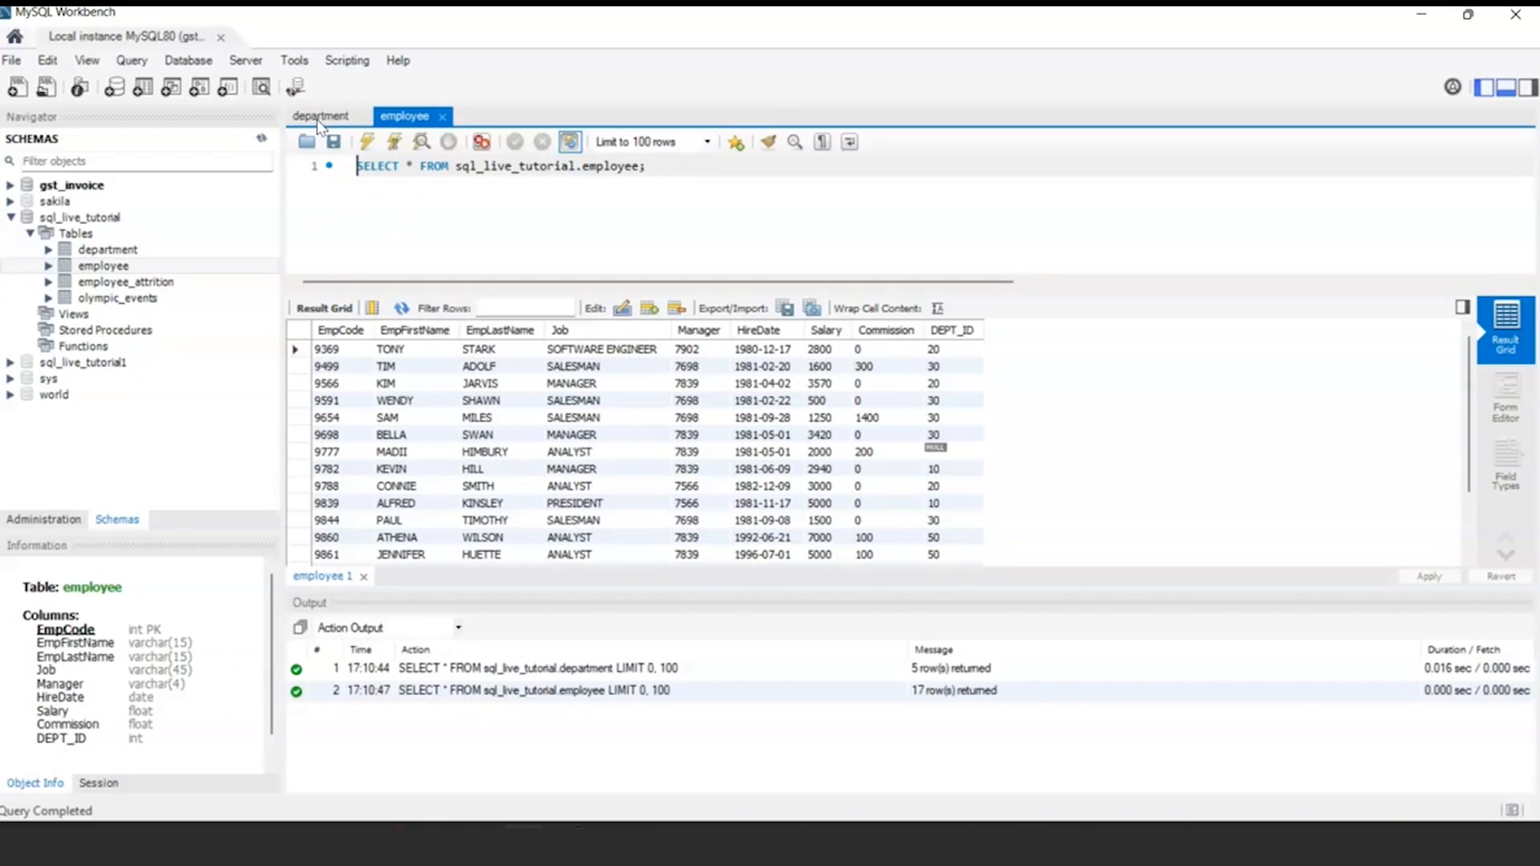
pyautogui.click(321, 117)
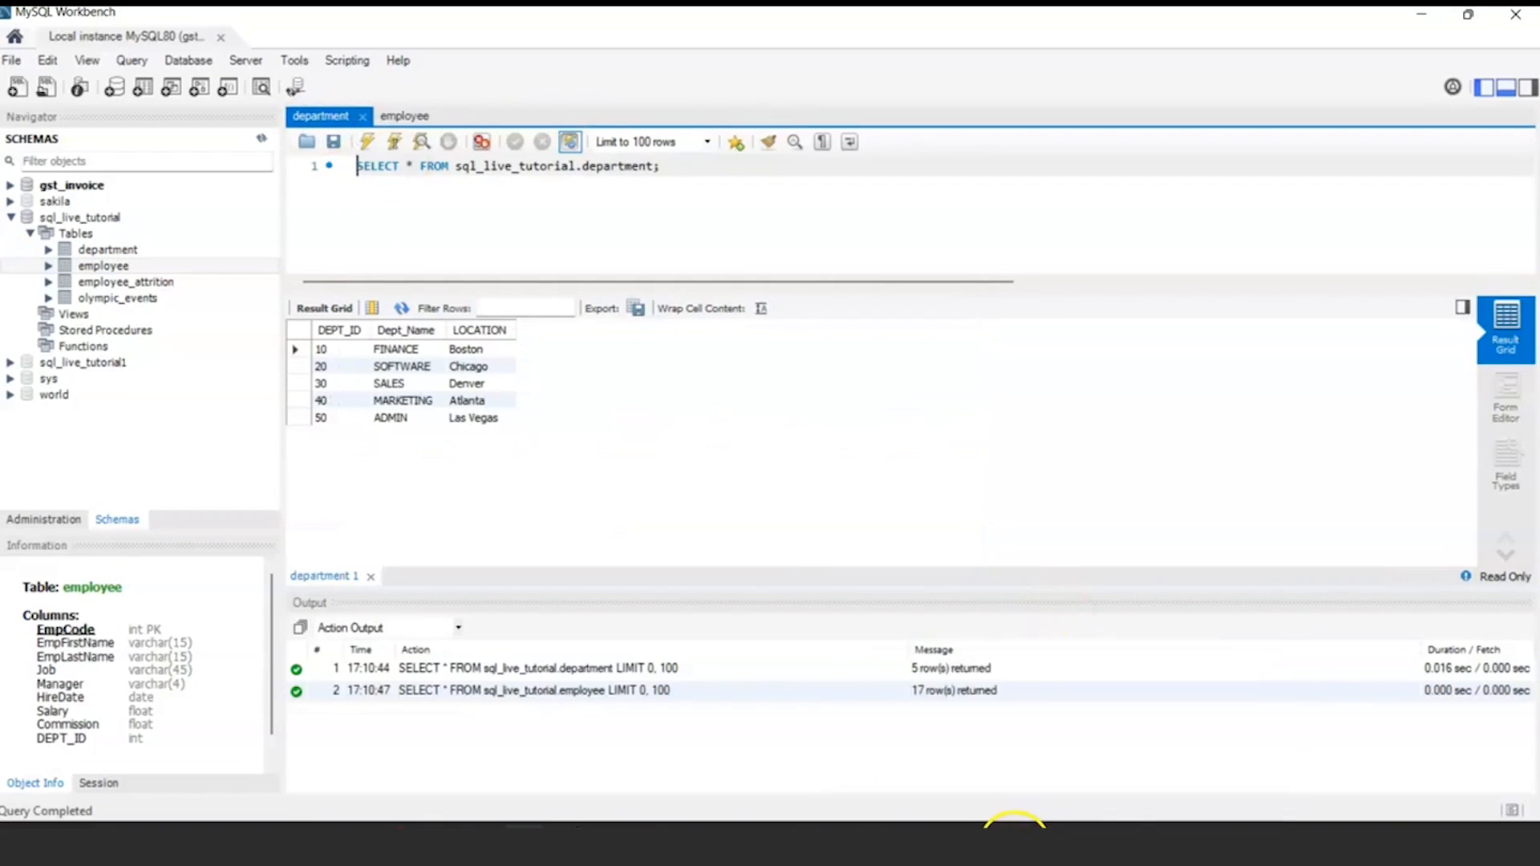
# - Switch back to Power BI Desktop, search the connectors for mysql and start a MySQL database connection
pyautogui.click(1012, 827)
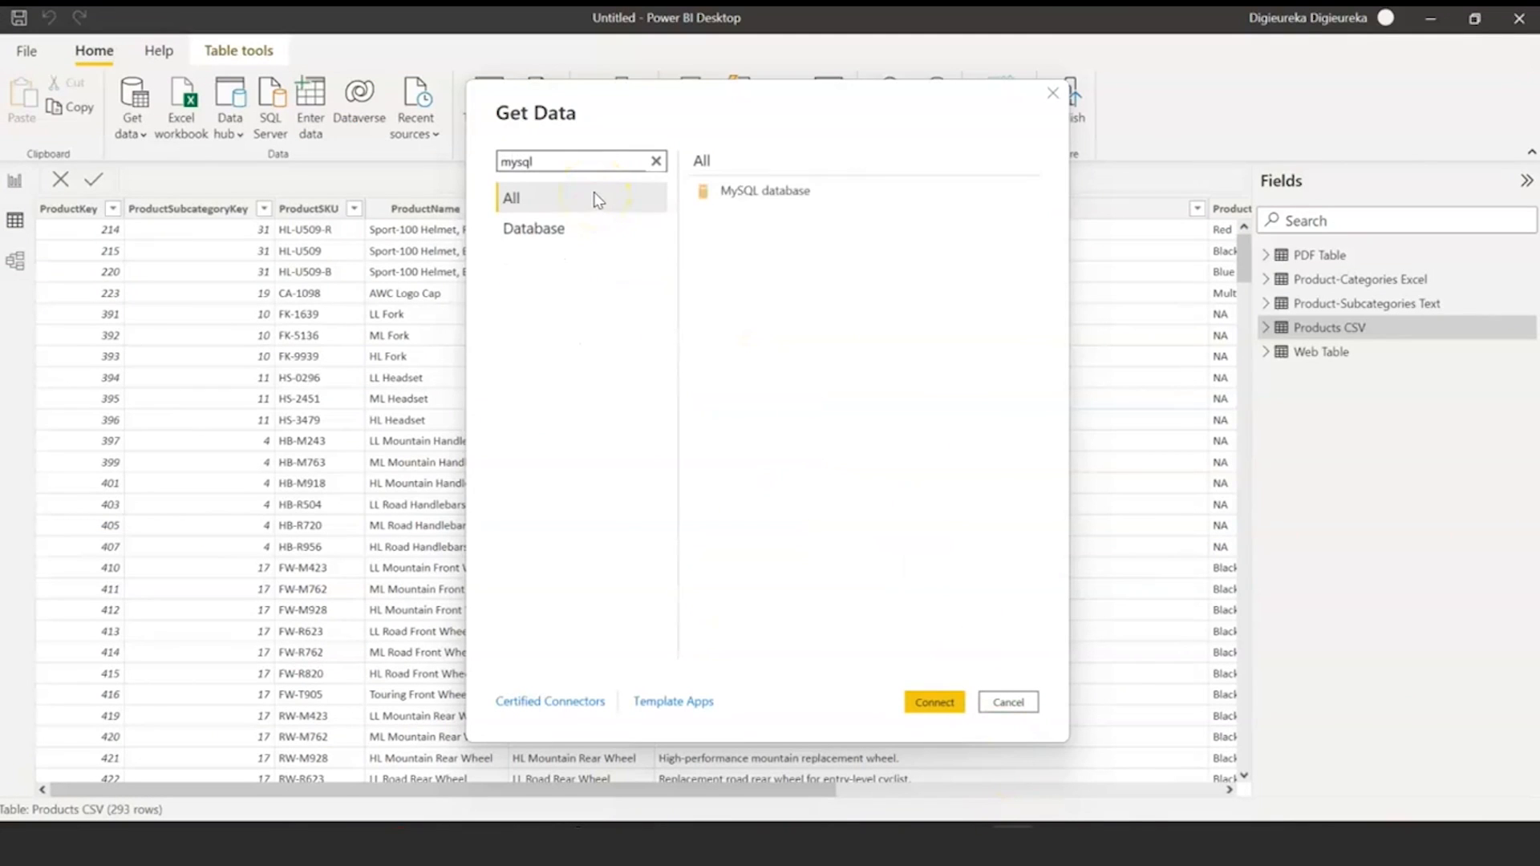
pyautogui.click(803, 193)
pyautogui.click(937, 704)
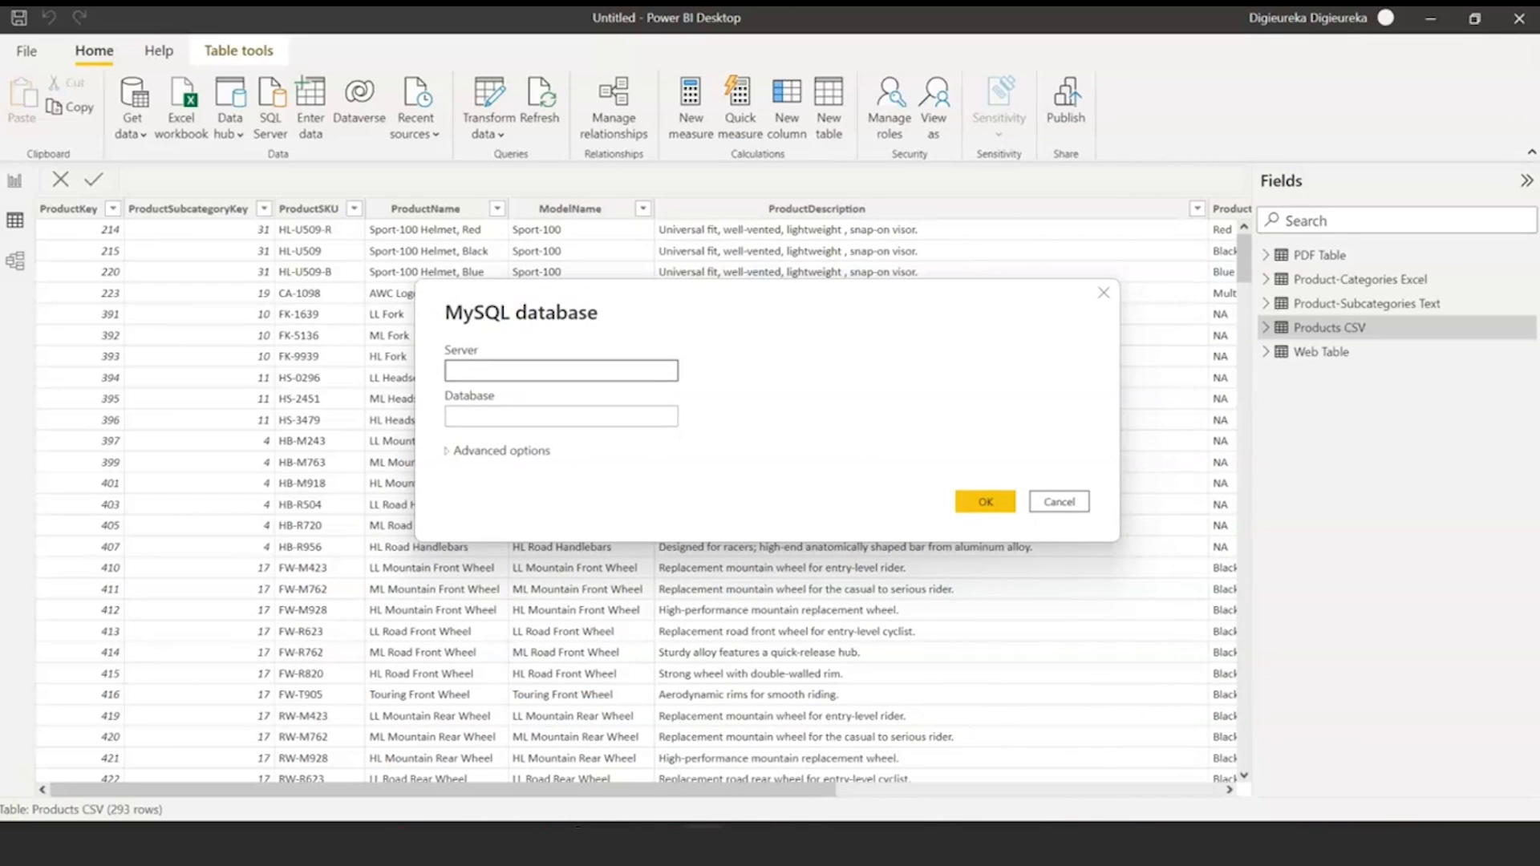
# - Switch to Chrome and read the credentials and installation steps of ScaleGrid's Connect MySQL to PowerBI guide
pyautogui.moveTo(585, 828)
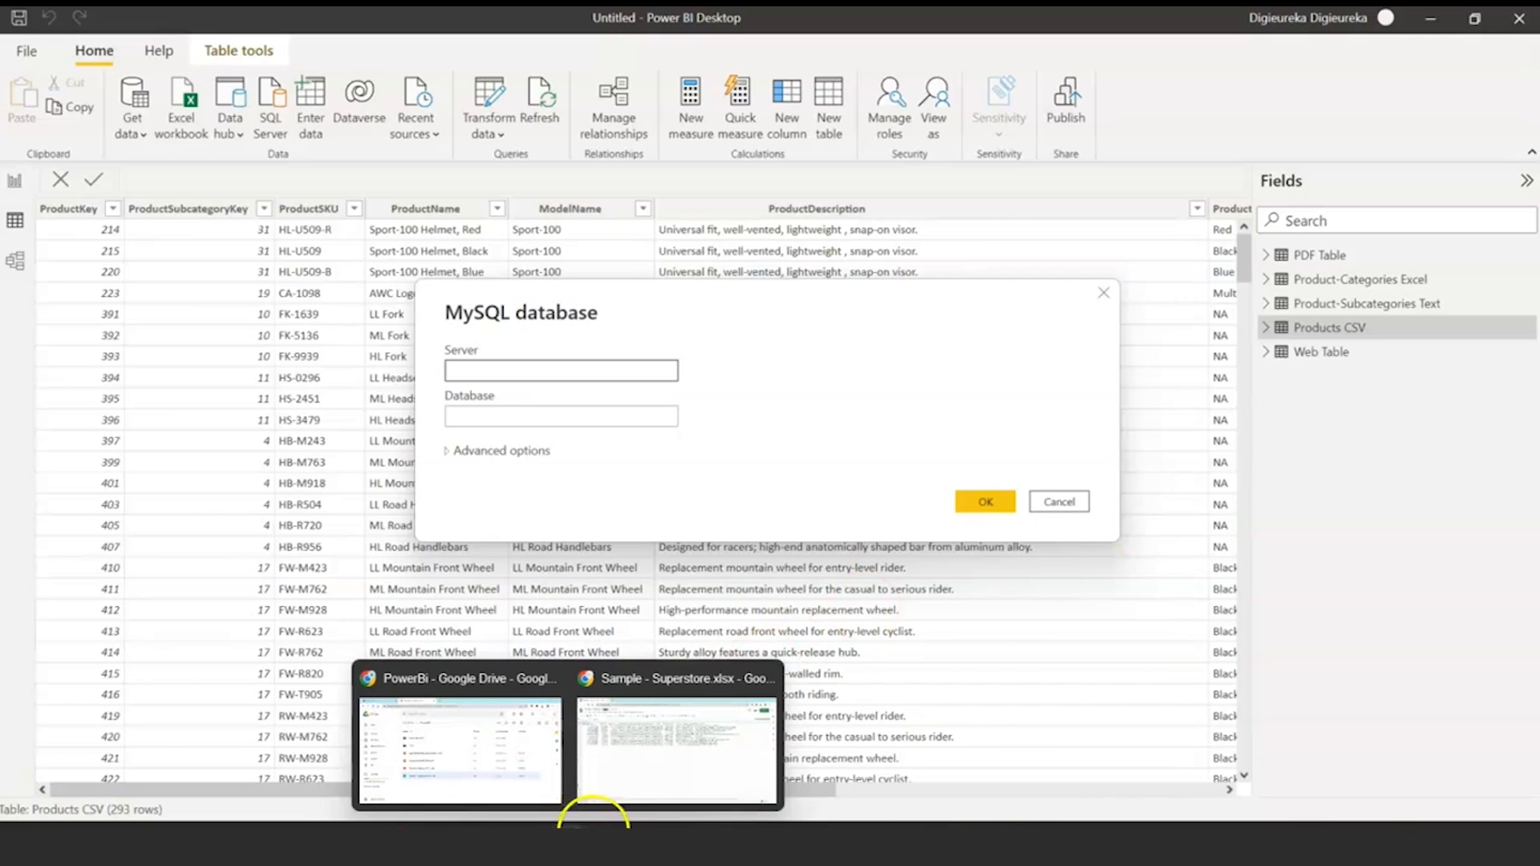
pyautogui.click(516, 763)
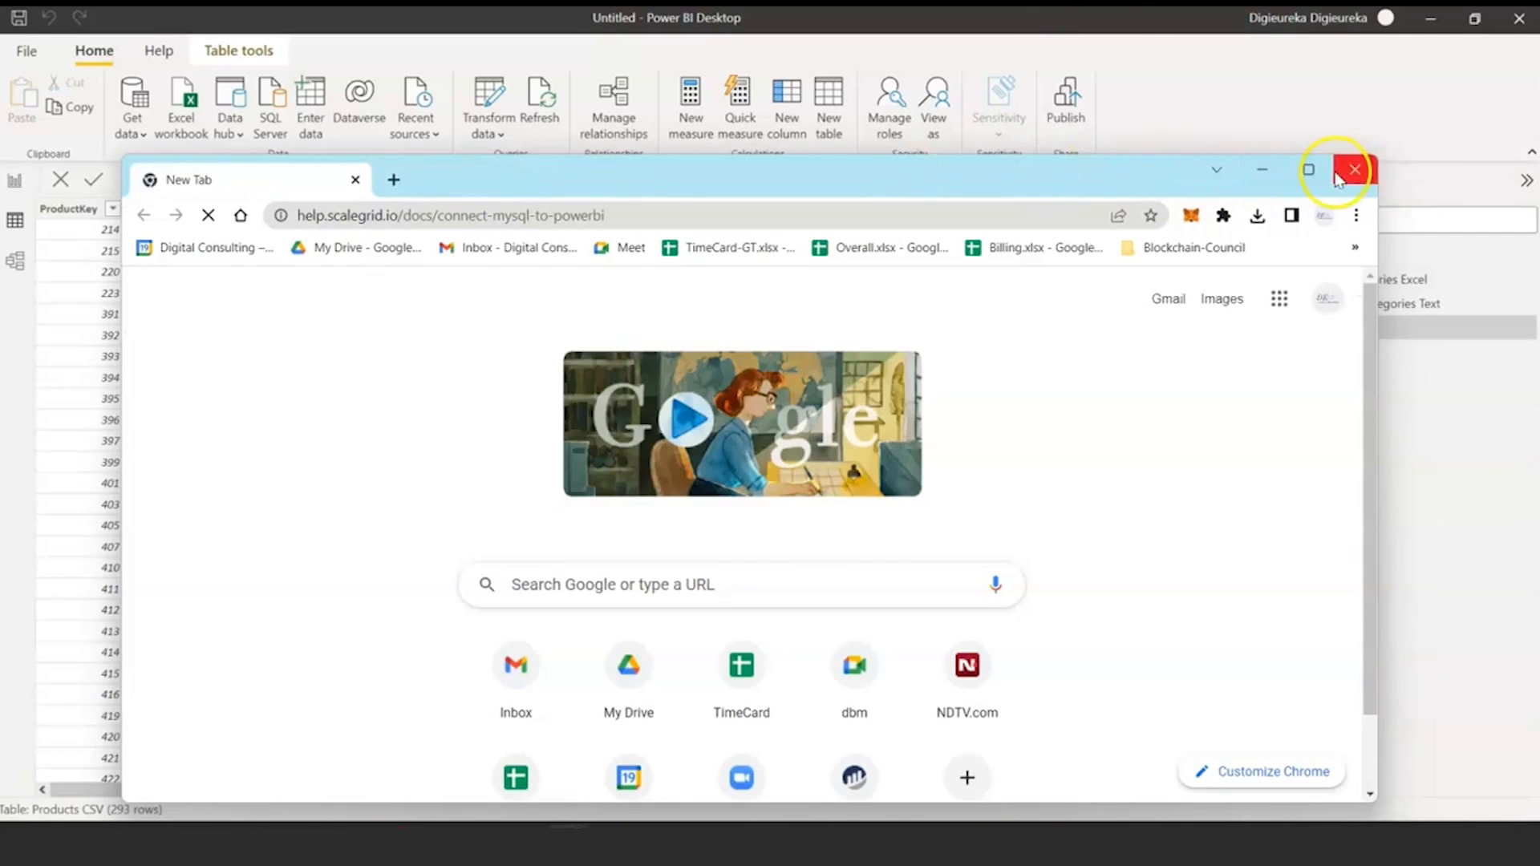
pyautogui.click(1309, 169)
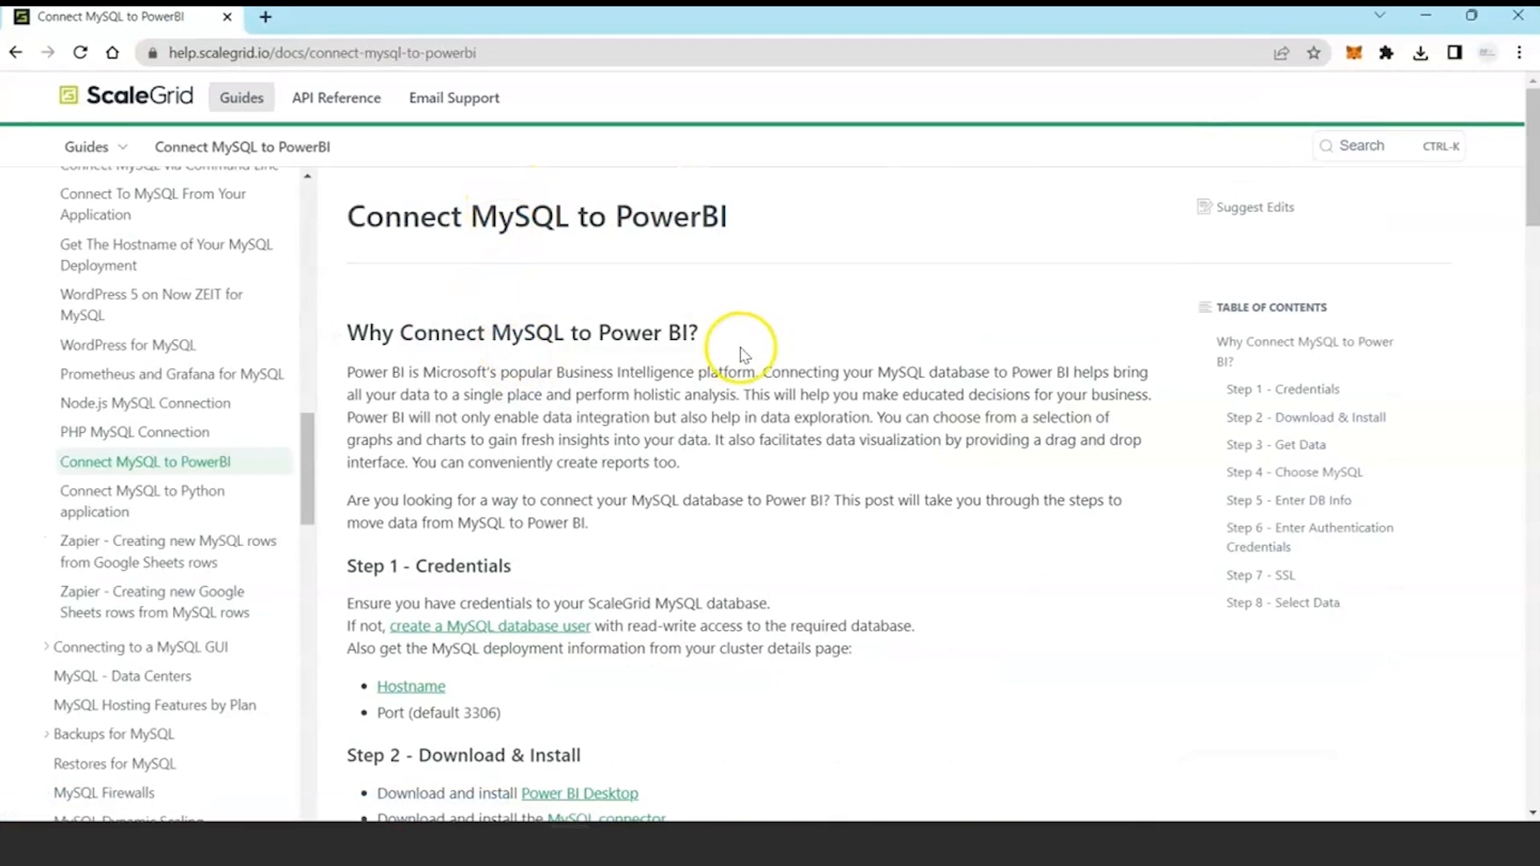
pyautogui.scroll(-5, 736, 353)
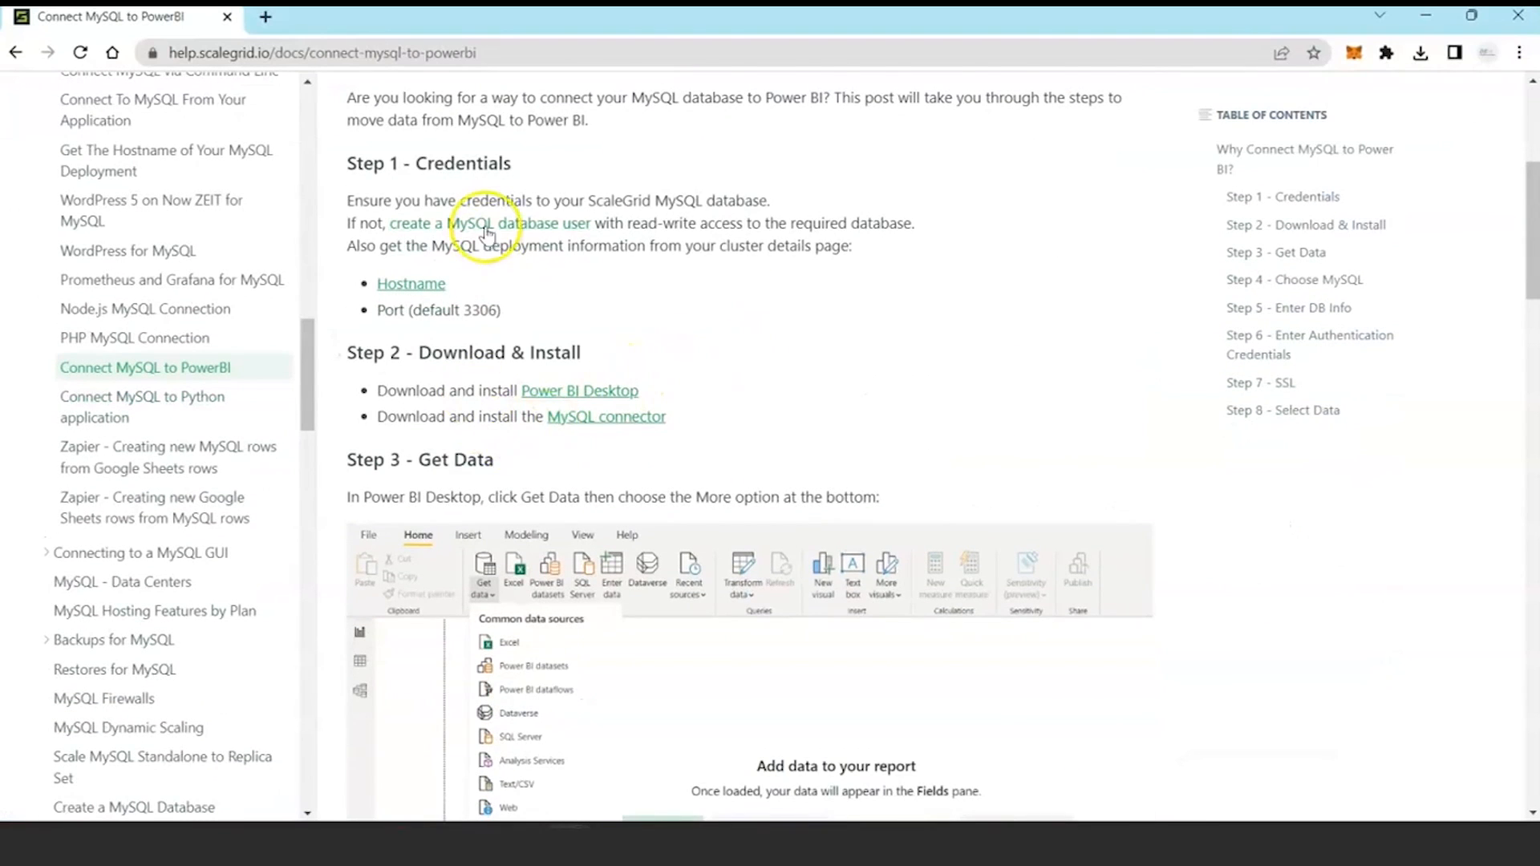
pyautogui.scroll(3, 492, 224)
pyautogui.click(491, 54)
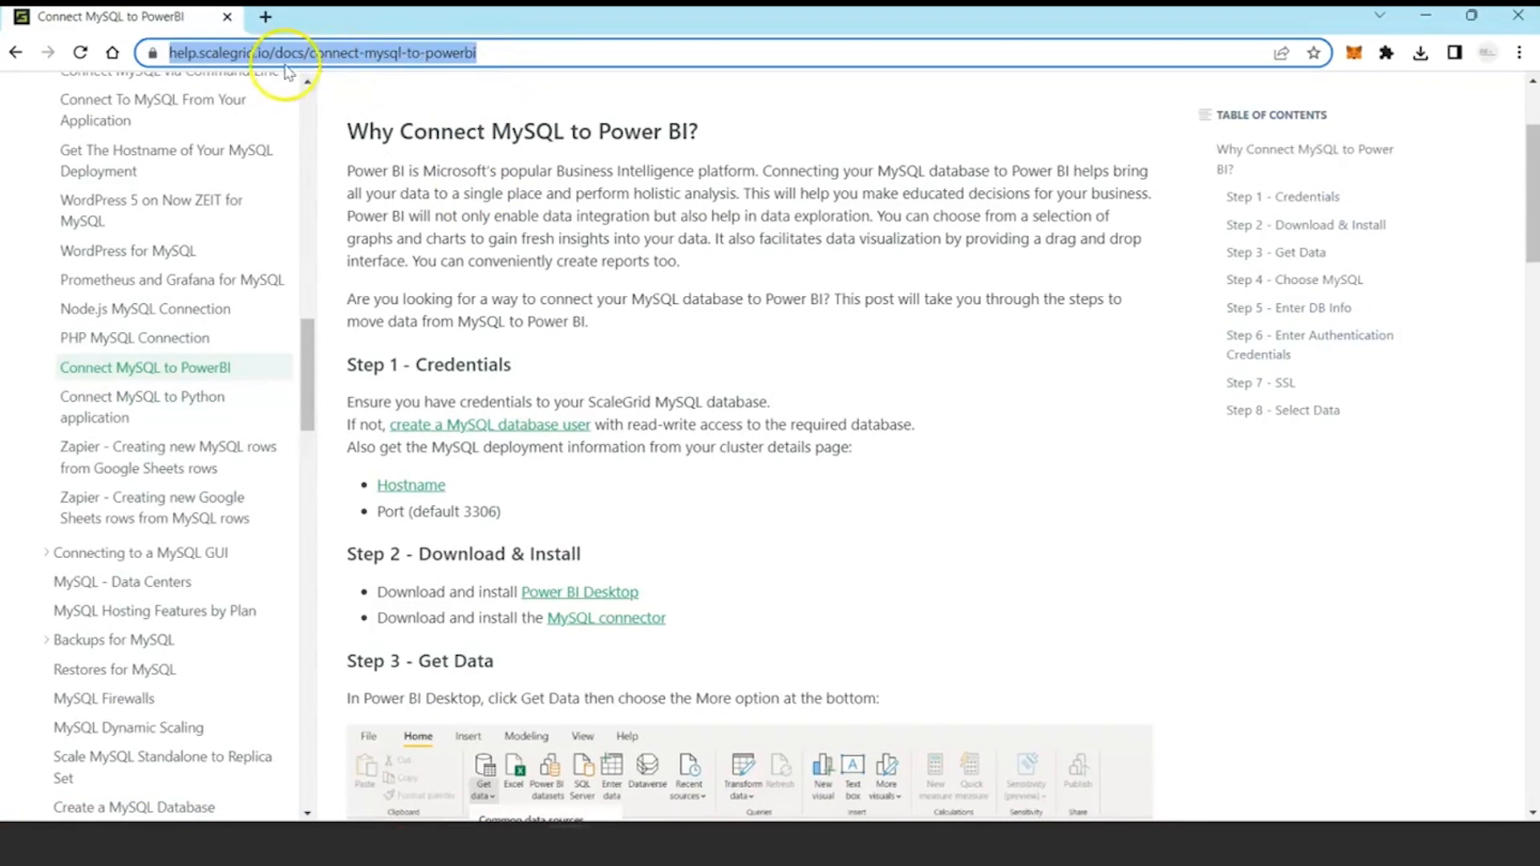
# - Follow the guide's MySQL connector link and review the Connector/NET downloads for Microsoft Windows
pyautogui.click(560, 627)
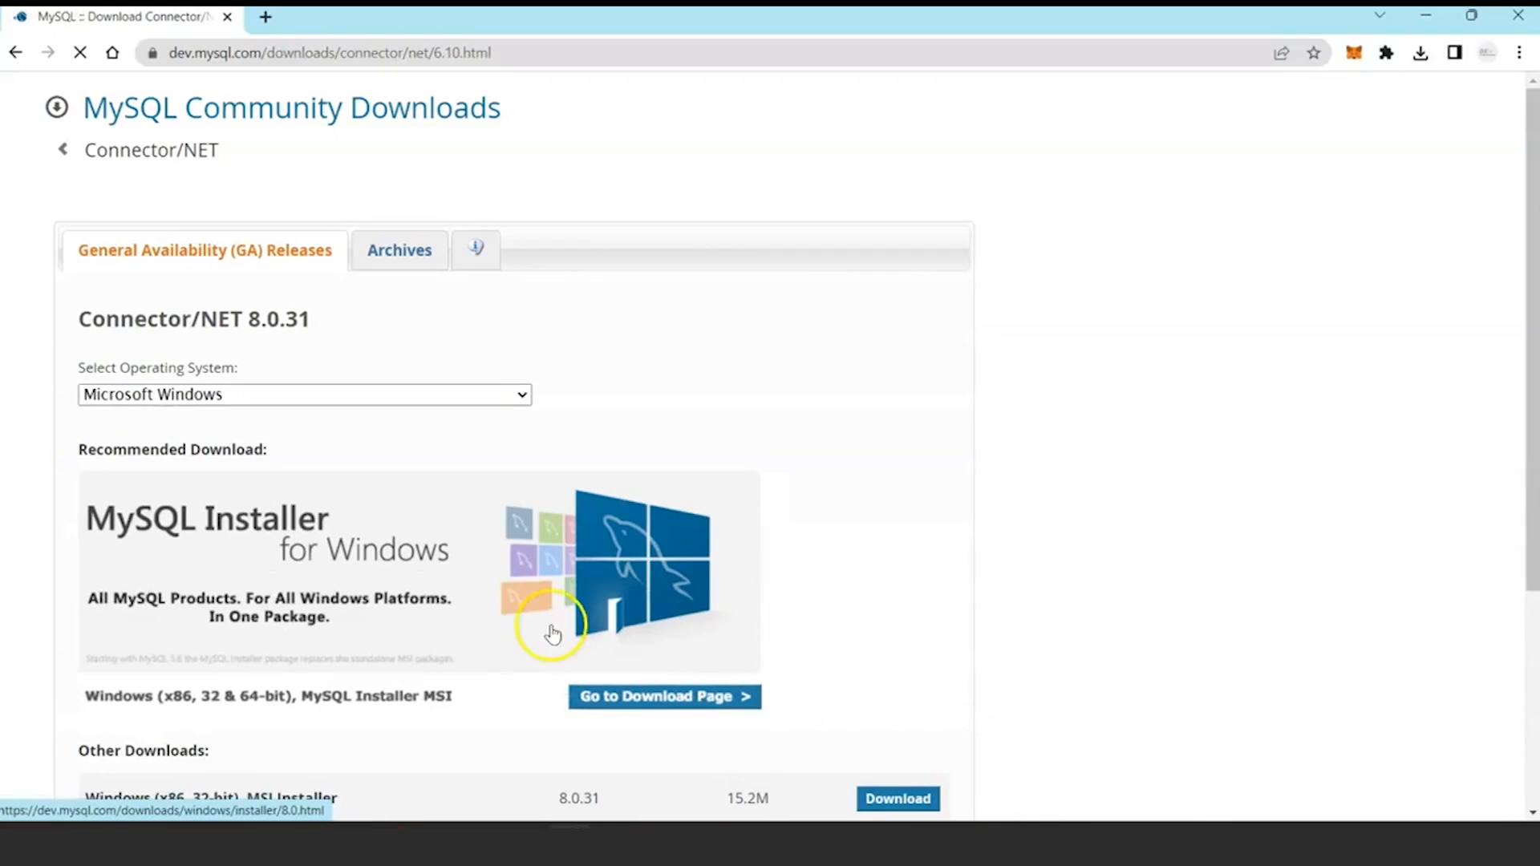
pyautogui.scroll(-2, 537, 622)
pyautogui.scroll(-1, 537, 622)
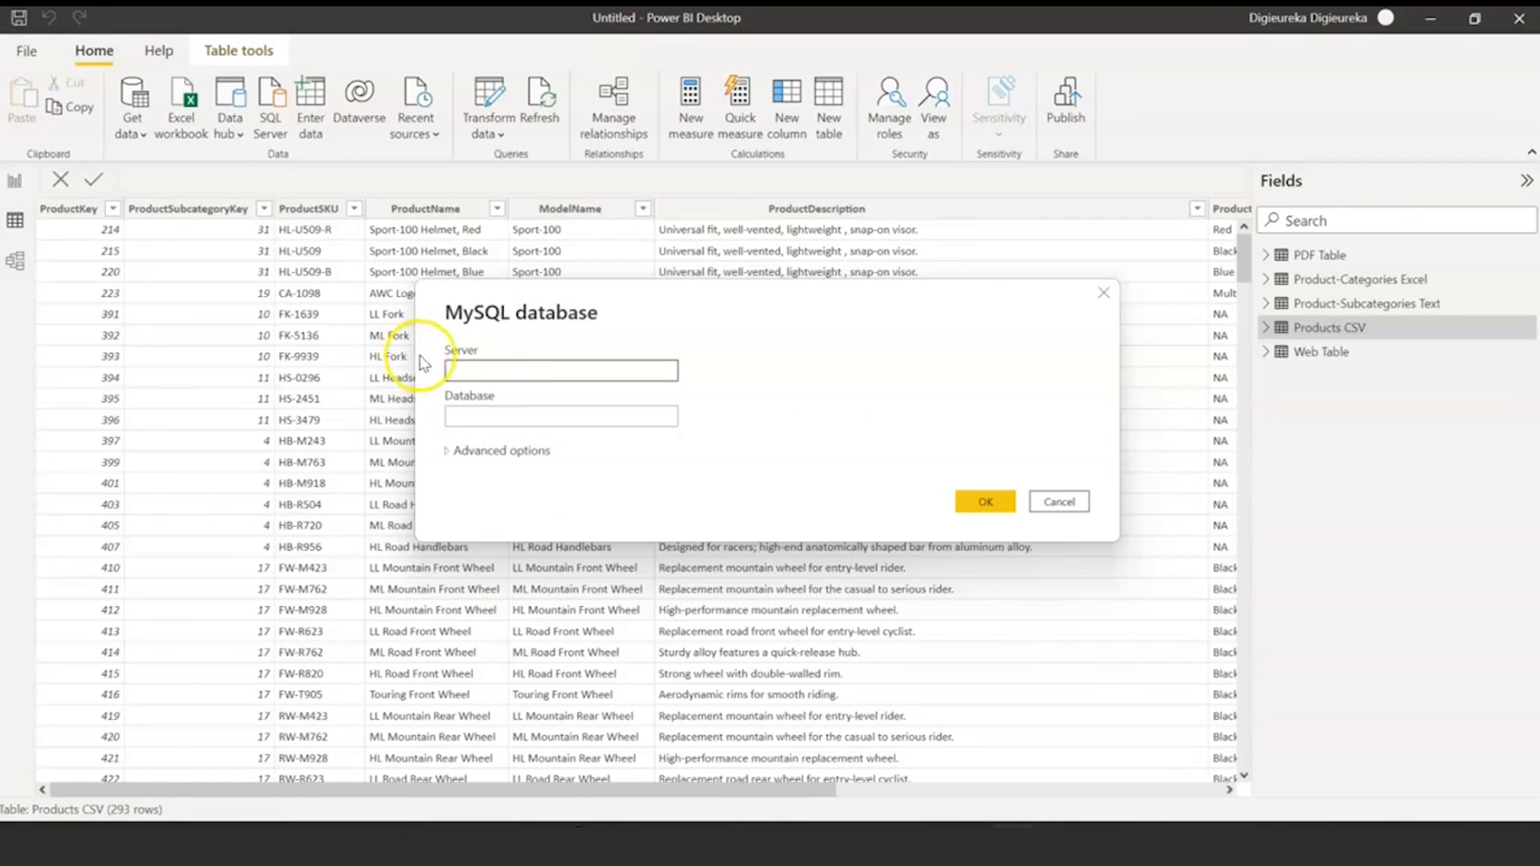
# - In Power BI Desktop, connect to the MySQL server 127.0.0.1 with the database sql_live_tutorial, leaving the advanced options at their defaults
pyautogui.click(517, 372)
pyautogui.click(462, 451)
pyautogui.click(507, 410)
pyautogui.click(288, 500)
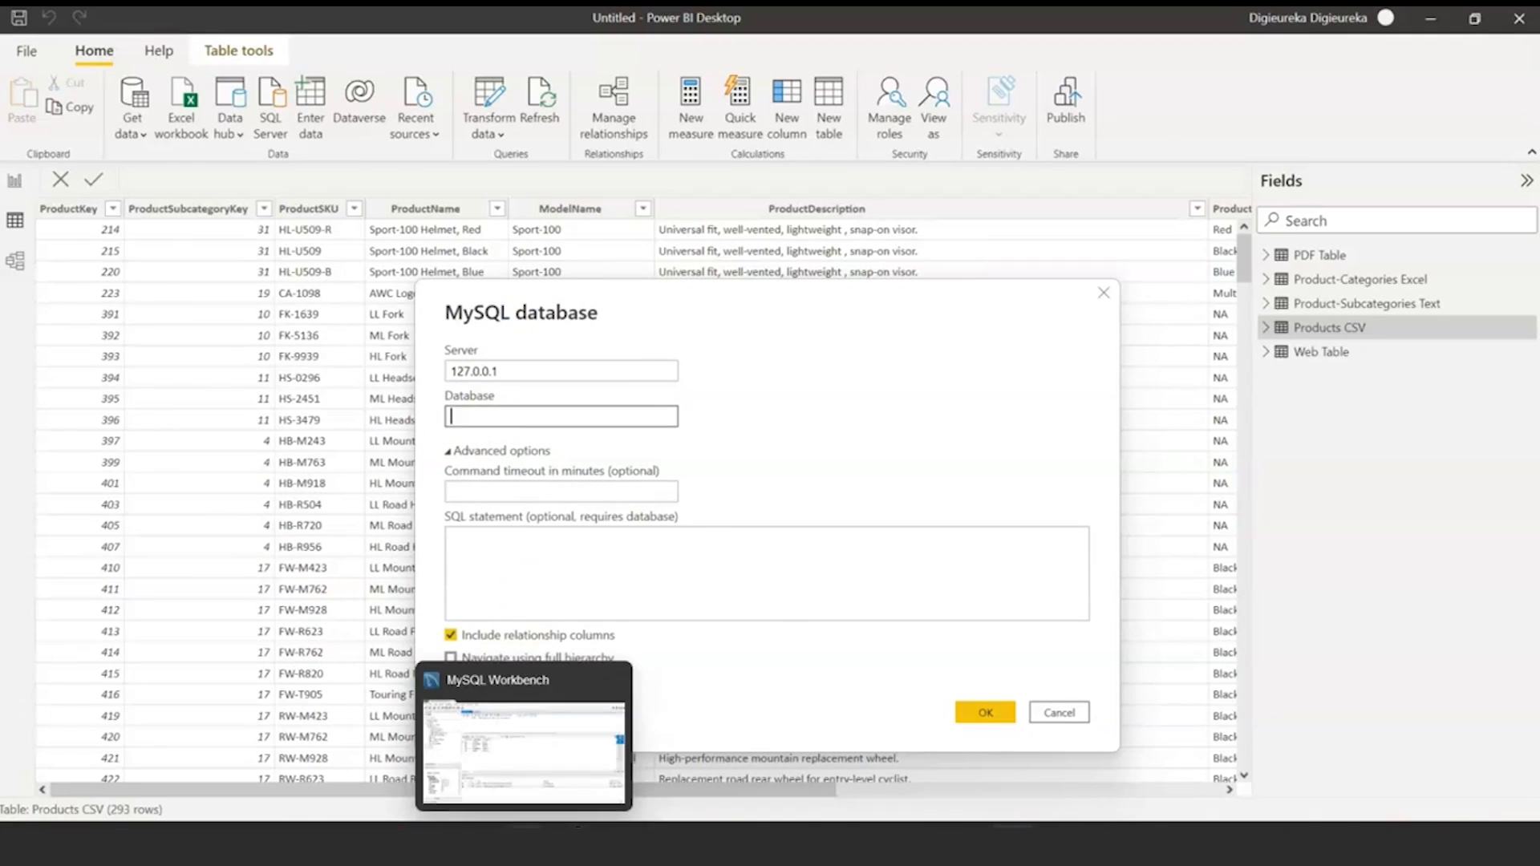
pyautogui.click(524, 839)
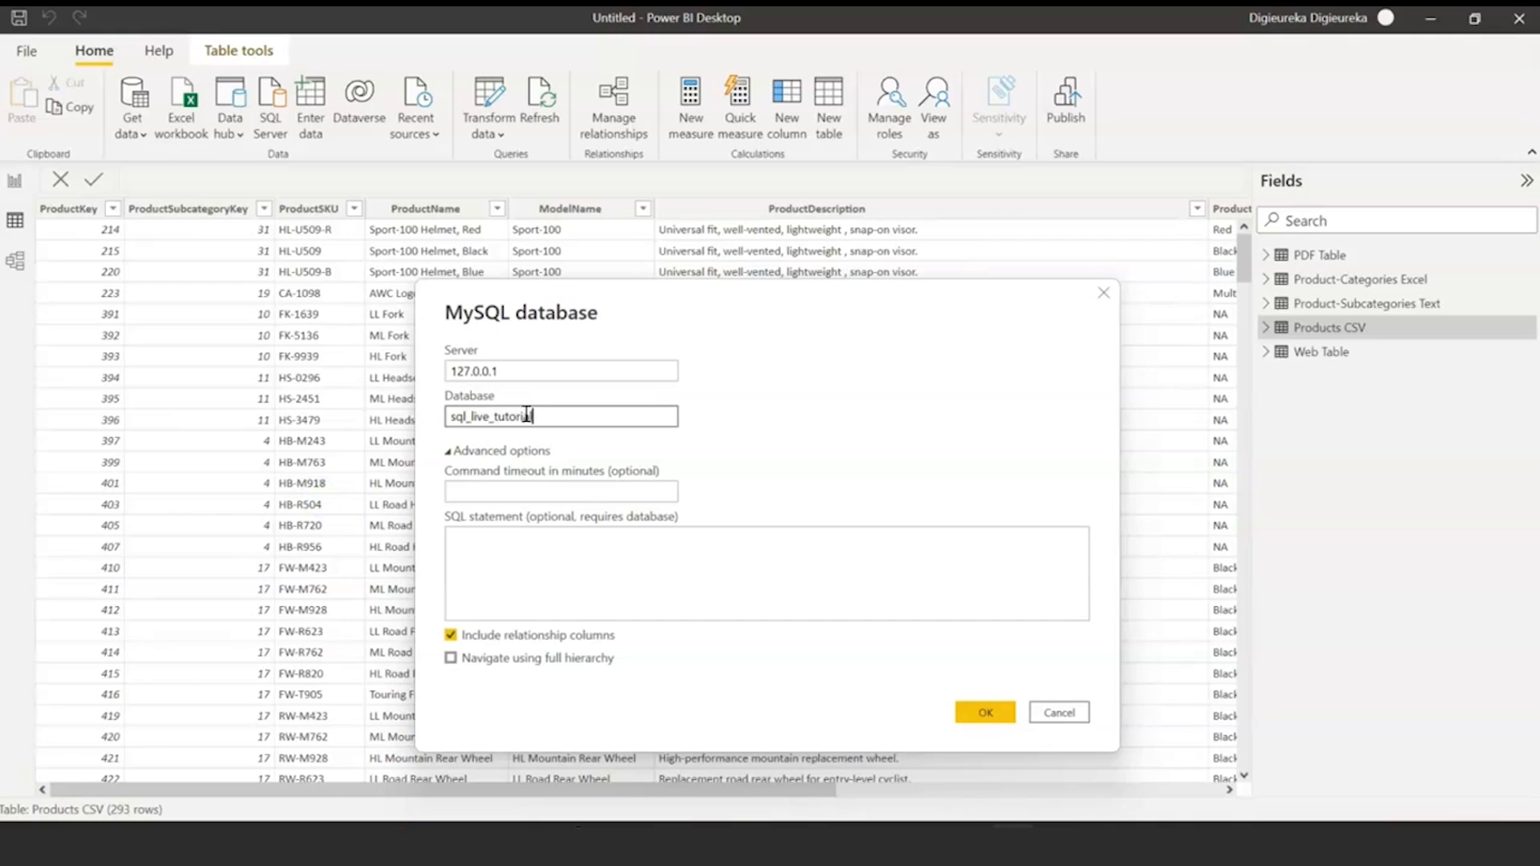
pyautogui.click(984, 712)
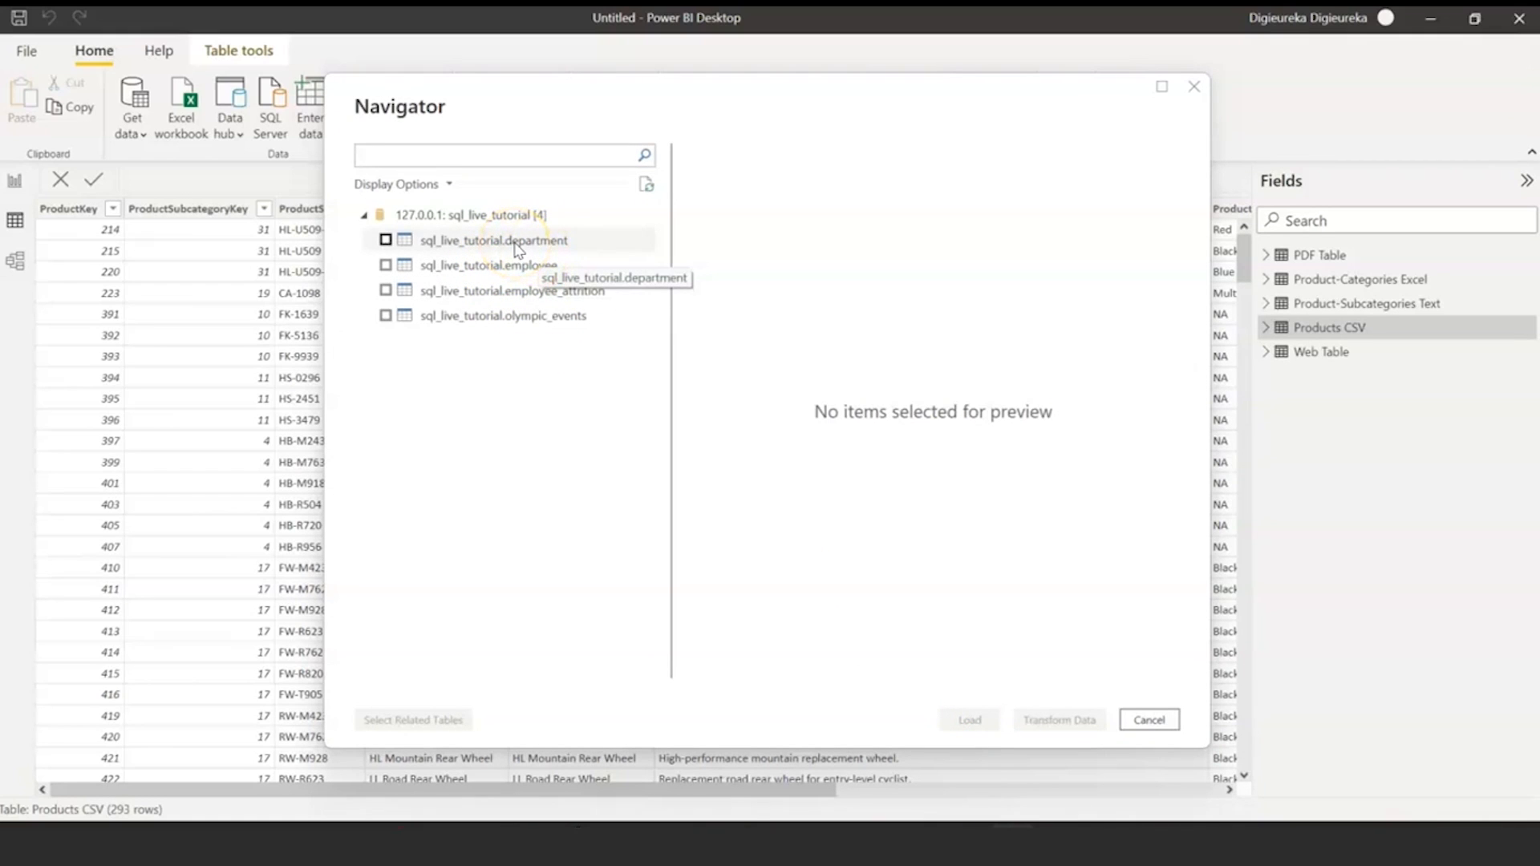
# - Load the department and employee tables from the sql_live_tutorial database into the model
pyautogui.click(386, 241)
pyautogui.click(380, 265)
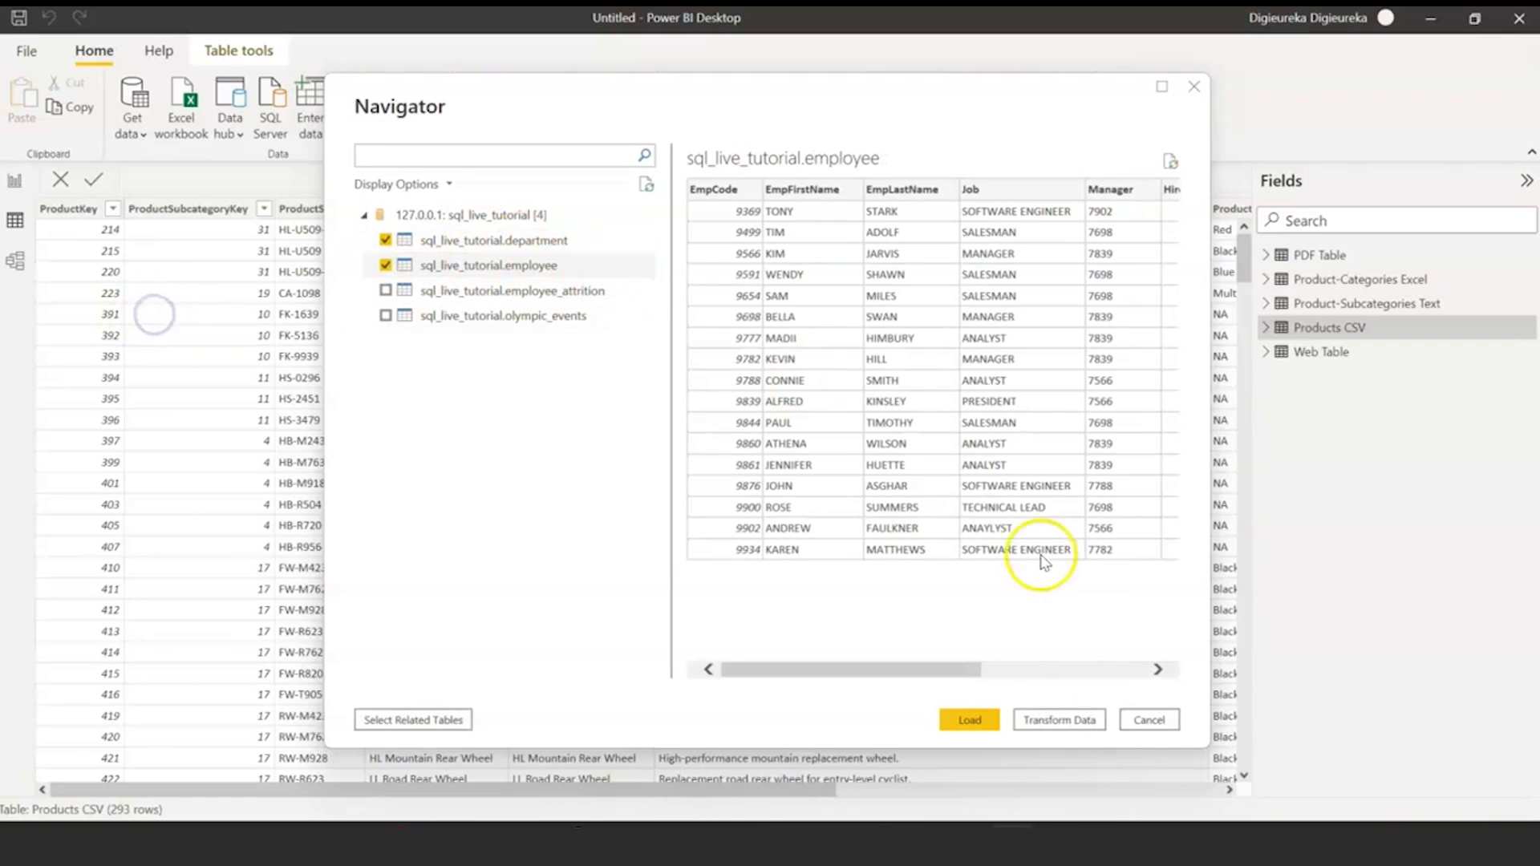
pyautogui.click(970, 721)
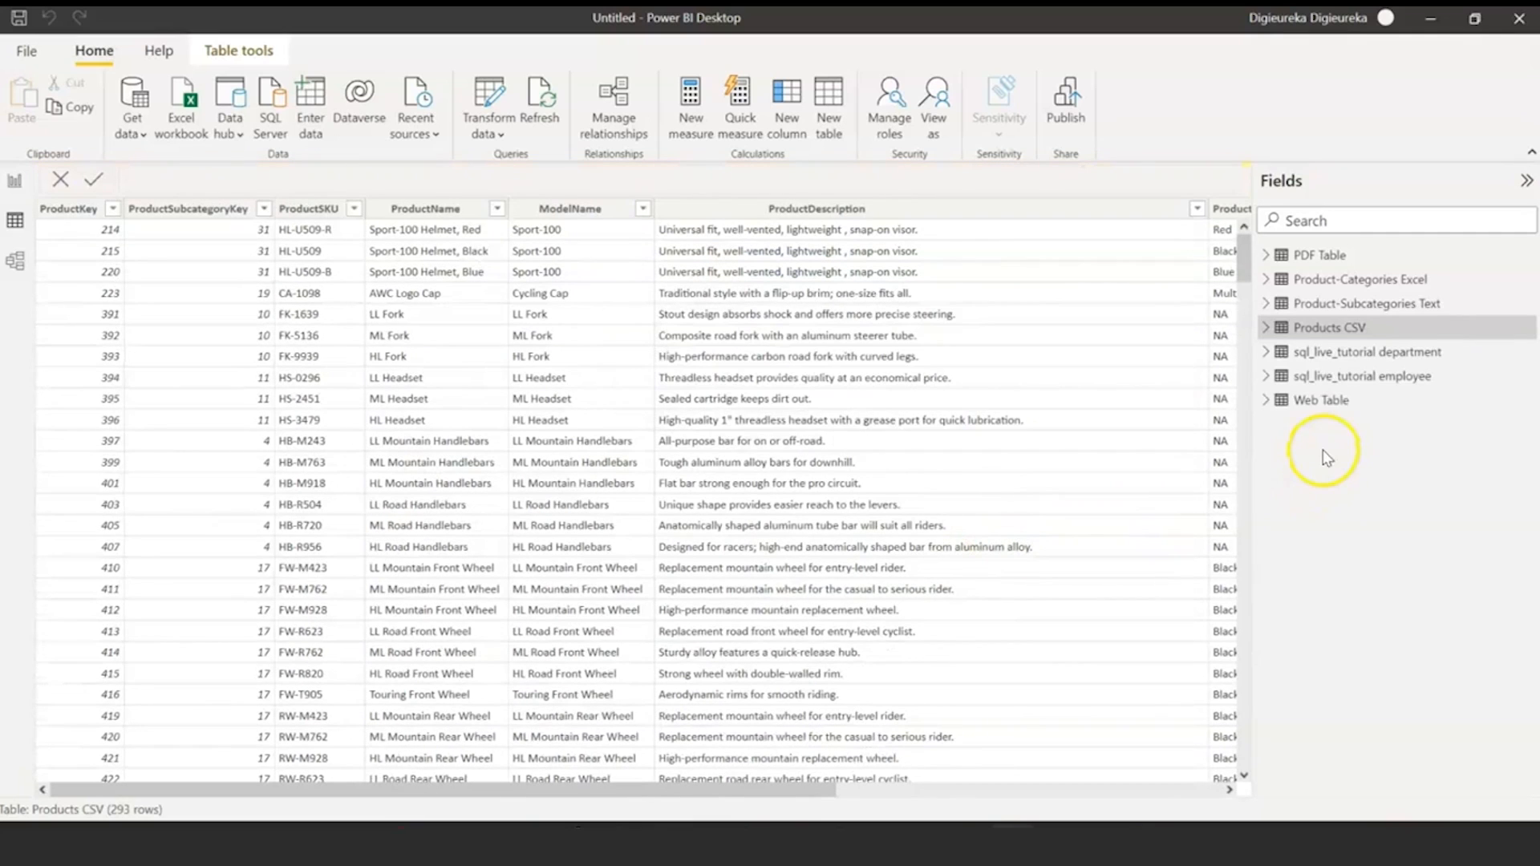
# - Examine the imported department and employee tables, and compare the department data with its source in MySQL Workbench
pyautogui.click(1366, 354)
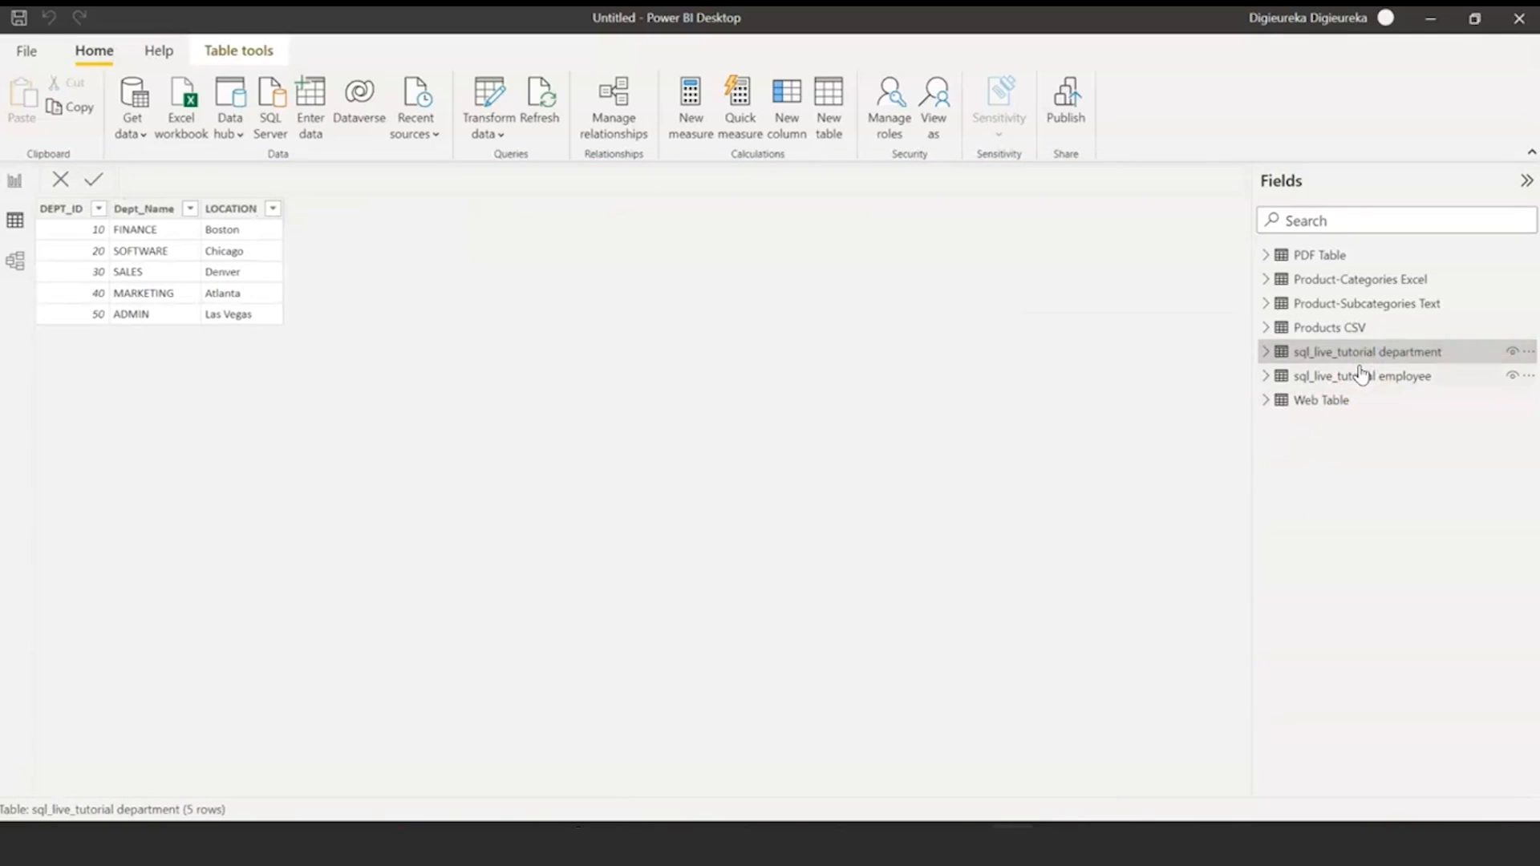
pyautogui.click(1358, 376)
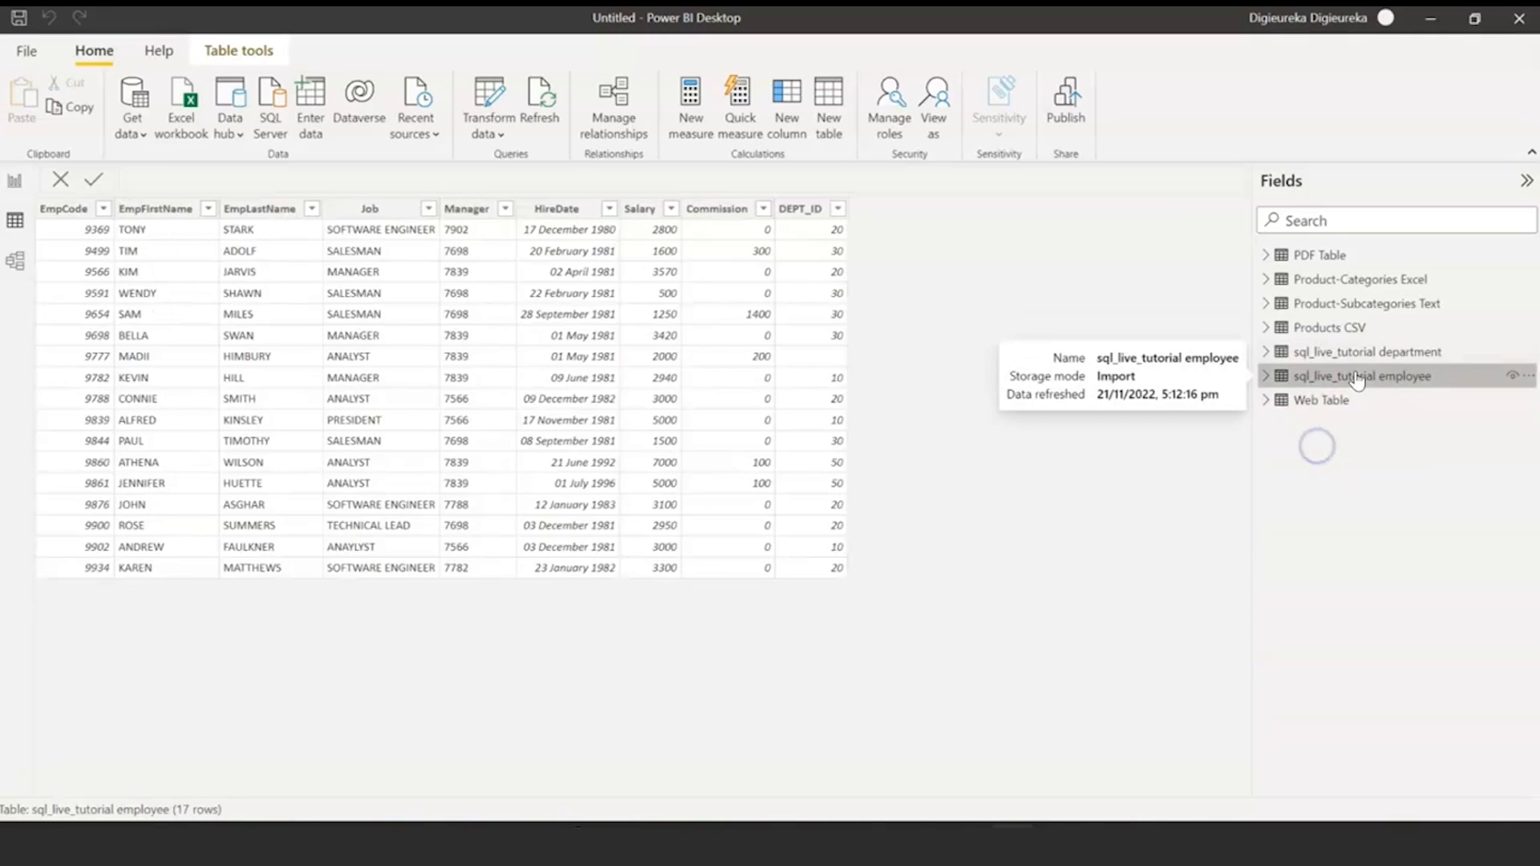
pyautogui.click(1362, 355)
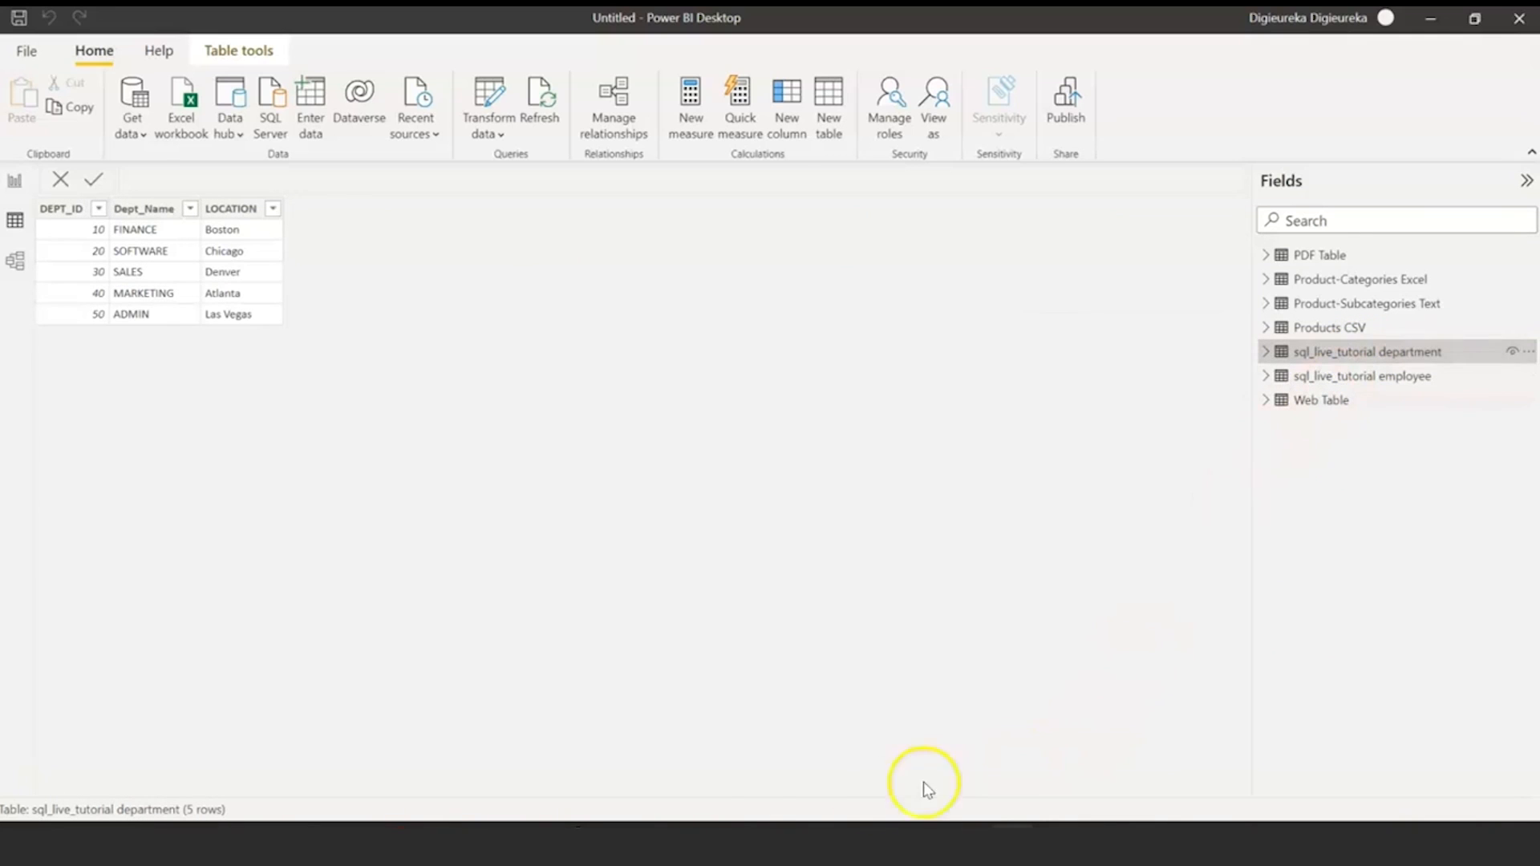
pyautogui.click(537, 830)
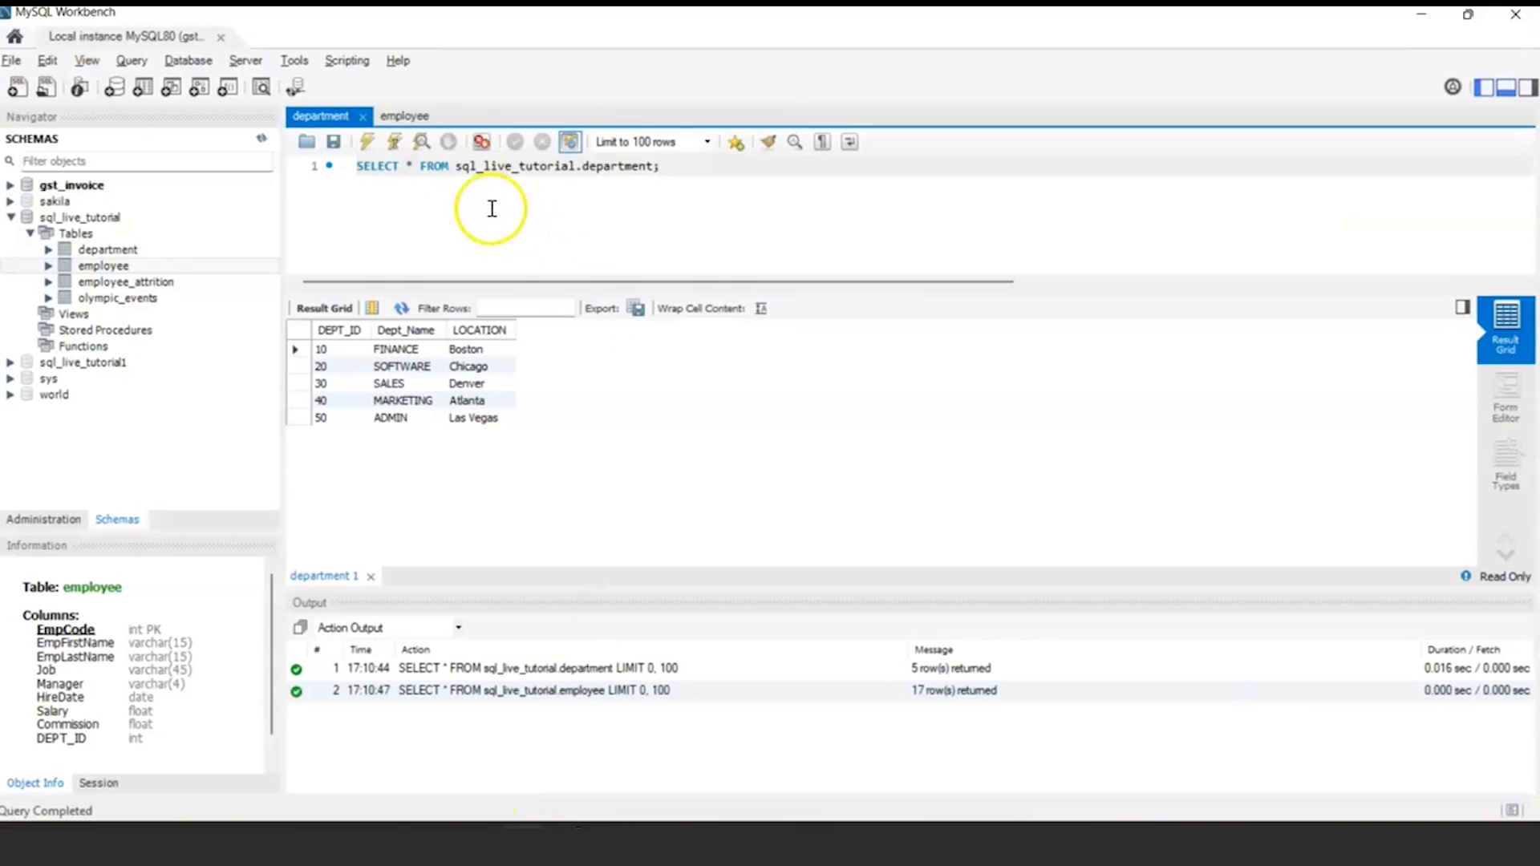
pyautogui.hotkey('alt', 'Tab')
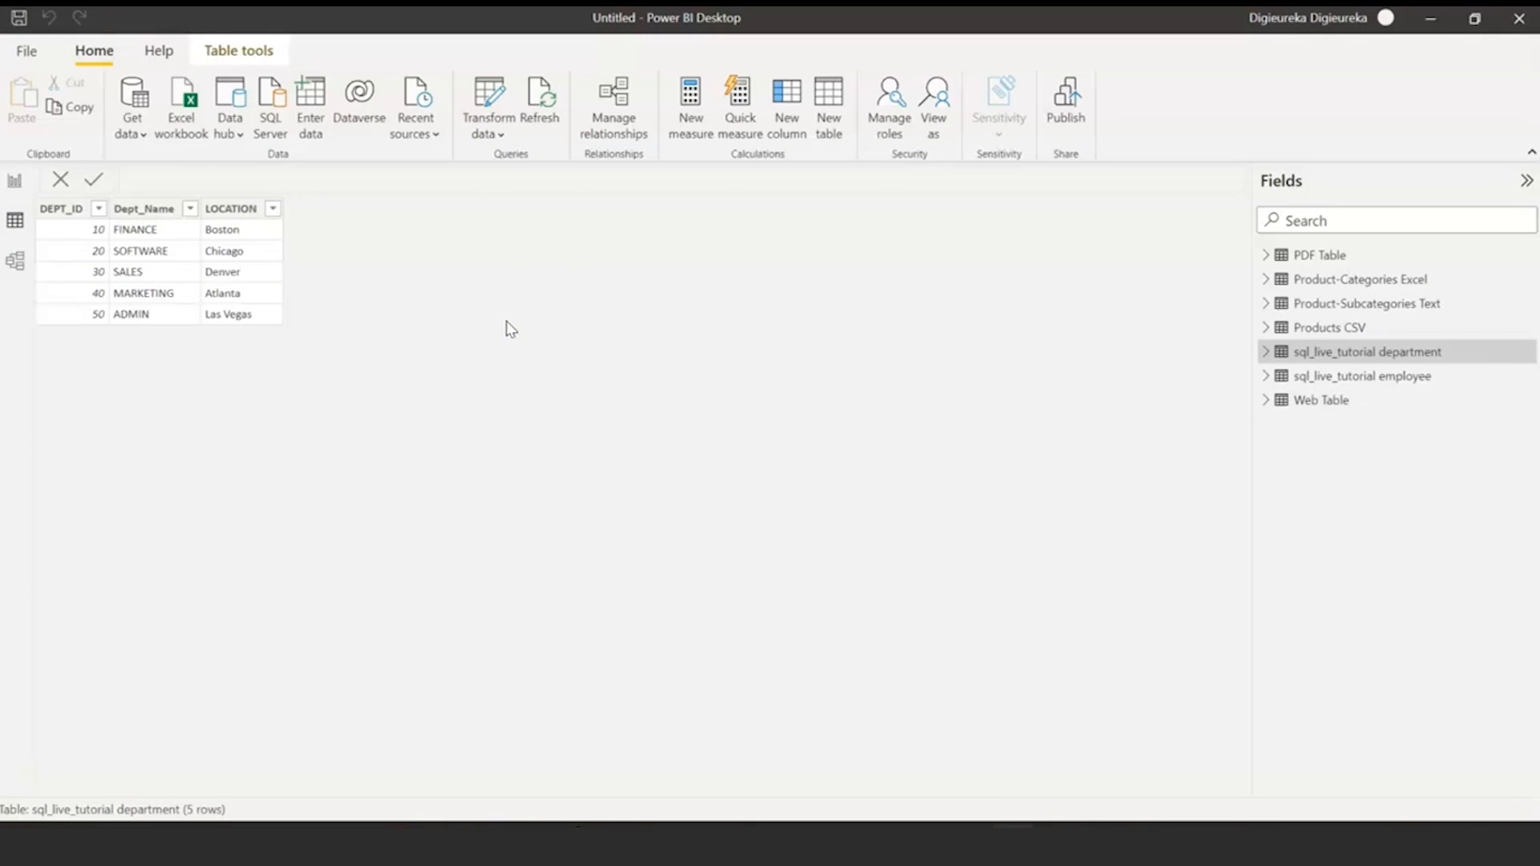
# - Copy the server name DESKTOP-OCFBIPT\SQLEXPRESS from the Connect to Server dialog of SQL Server Management Studio
pyautogui.moveTo(1052, 834)
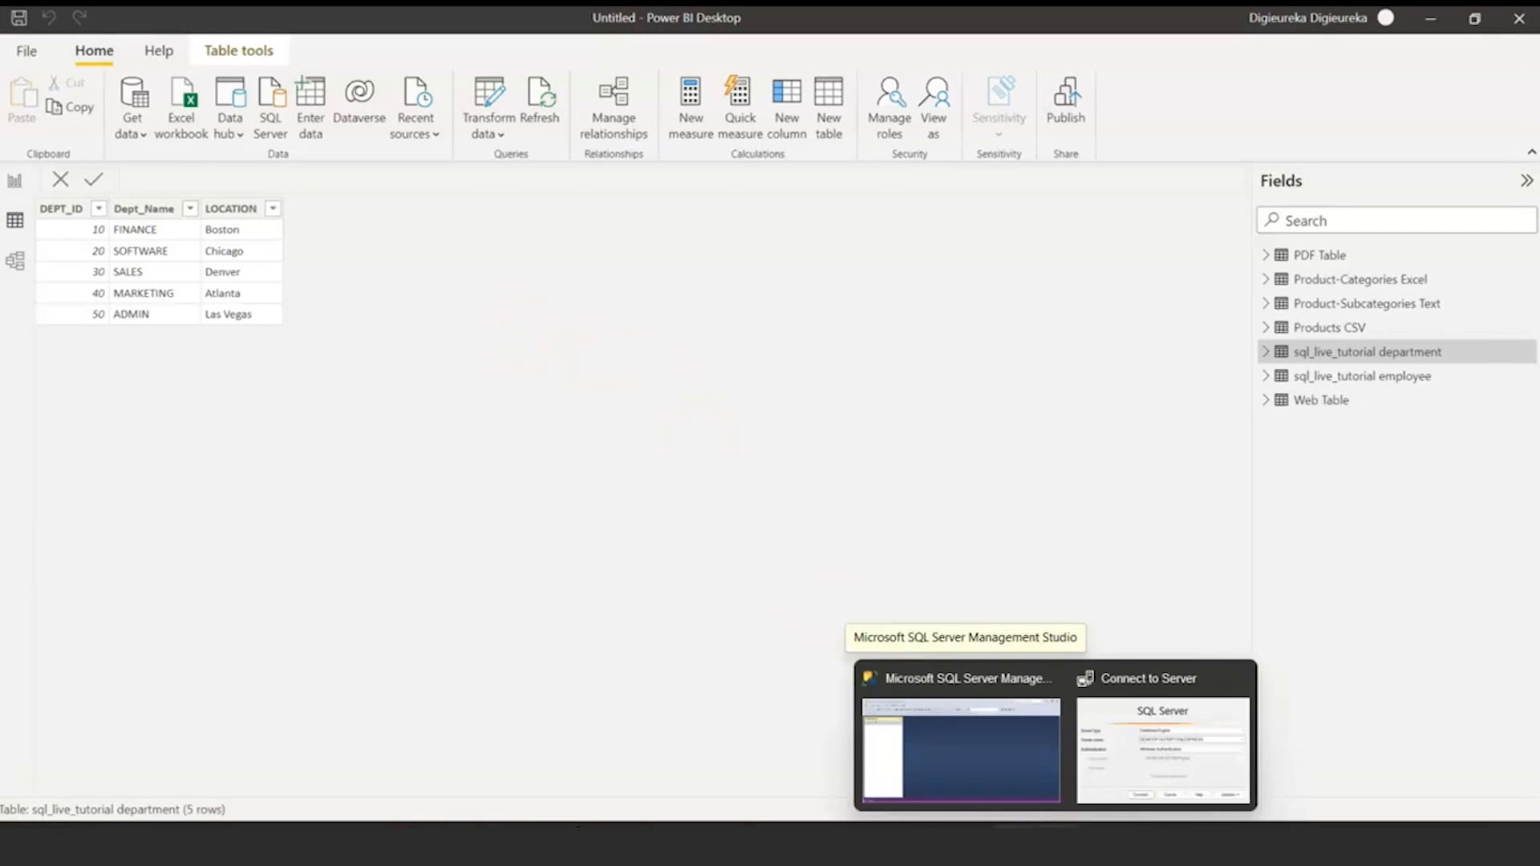
pyautogui.click(1134, 722)
pyautogui.moveTo(1053, 836)
pyautogui.click(1113, 760)
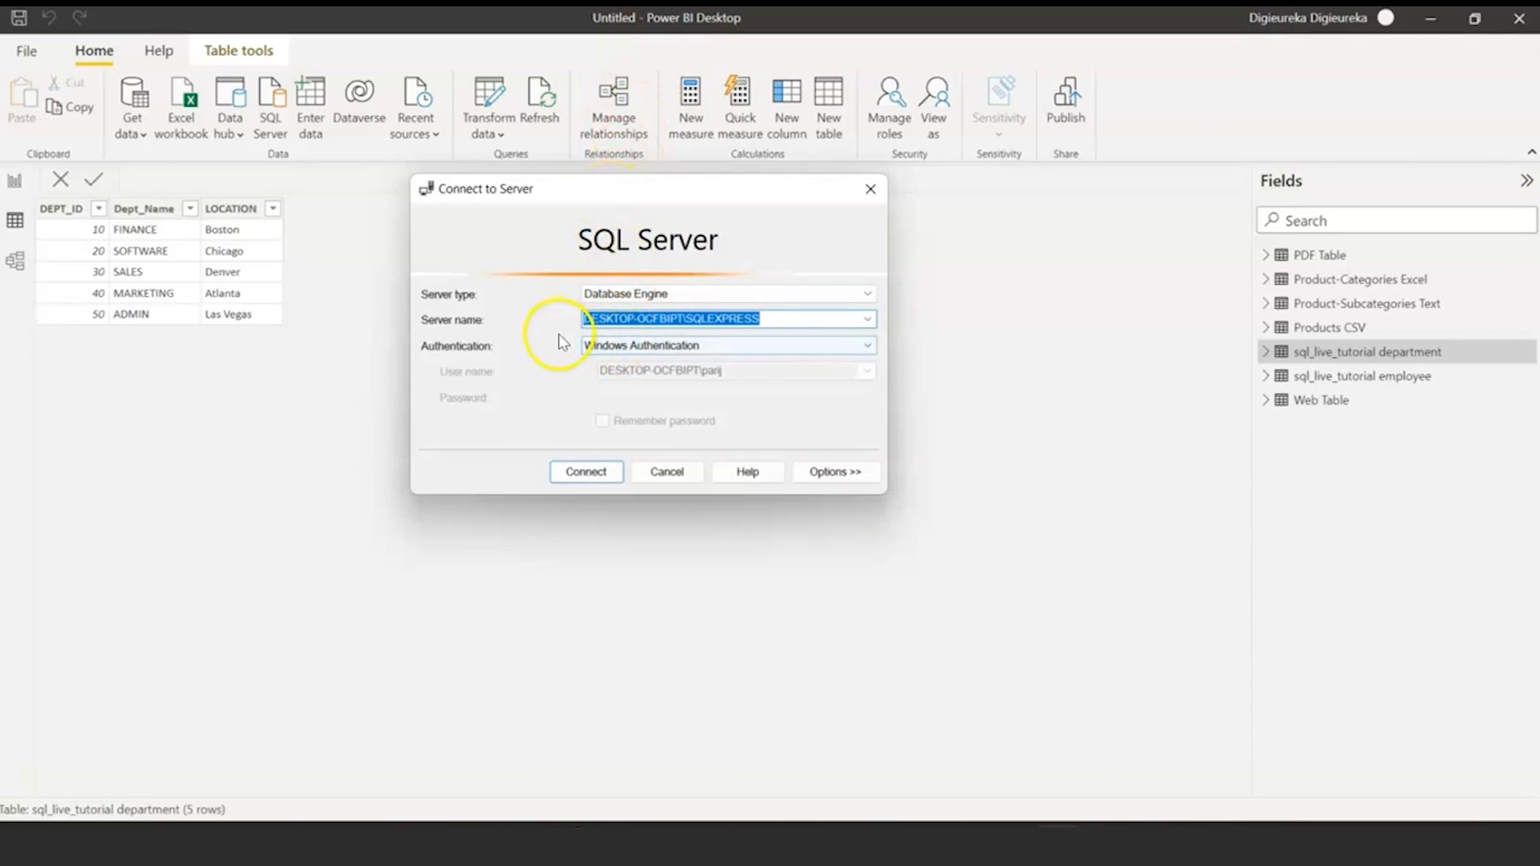
pyautogui.moveTo(796, 323); pyautogui.dragTo(553, 331)
pyautogui.hotkey('ctrl', 'c')
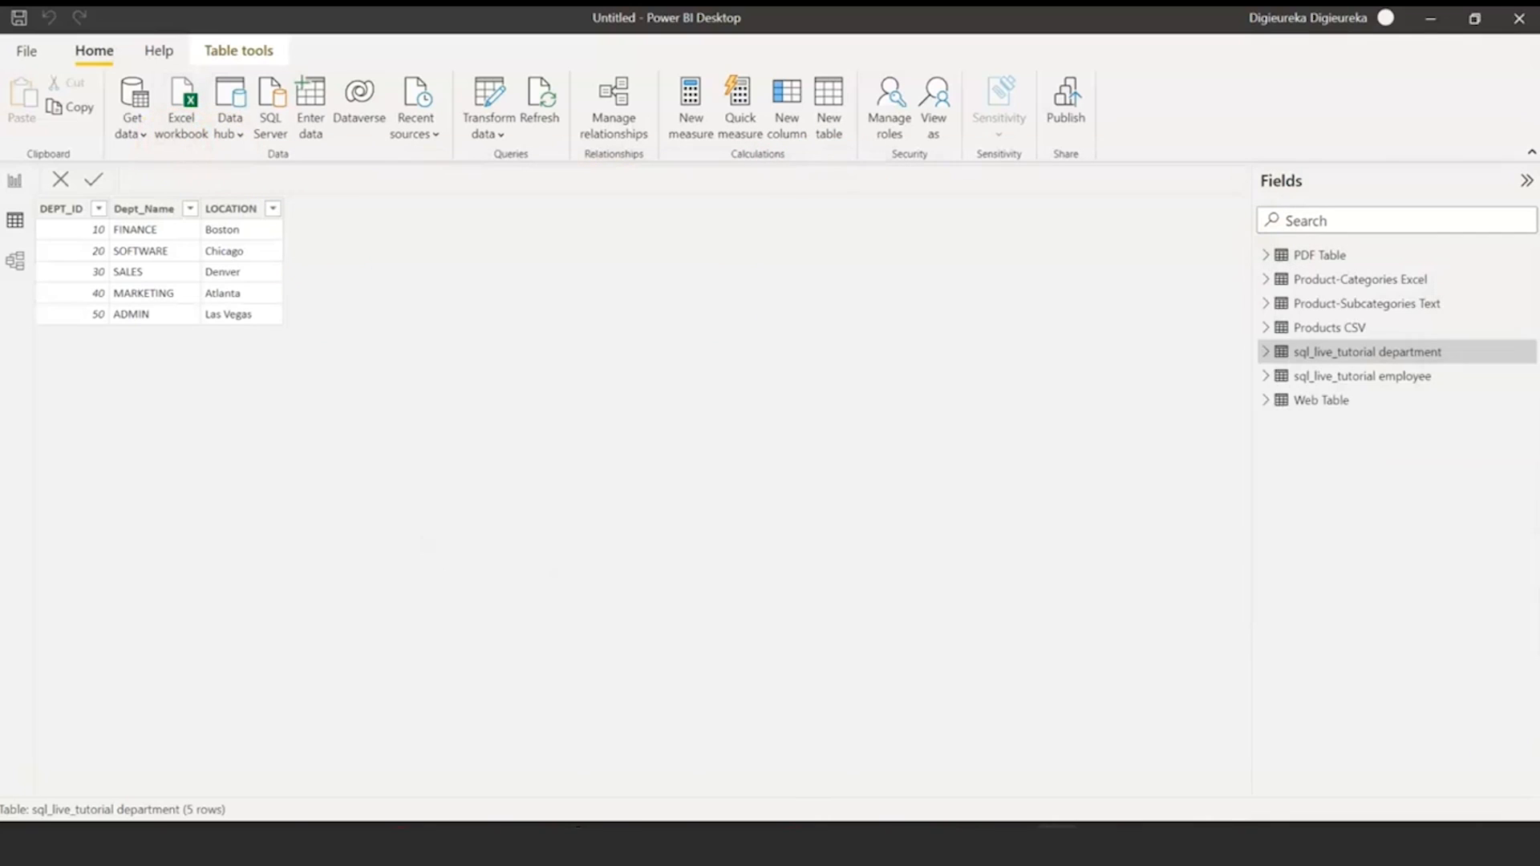
# - Connect to the SQL Server DESKTOP-OCFBIPT\SQLEXPRESS in Import mode without naming a database, and list the tables of sql_tutorial
pyautogui.click(133, 128)
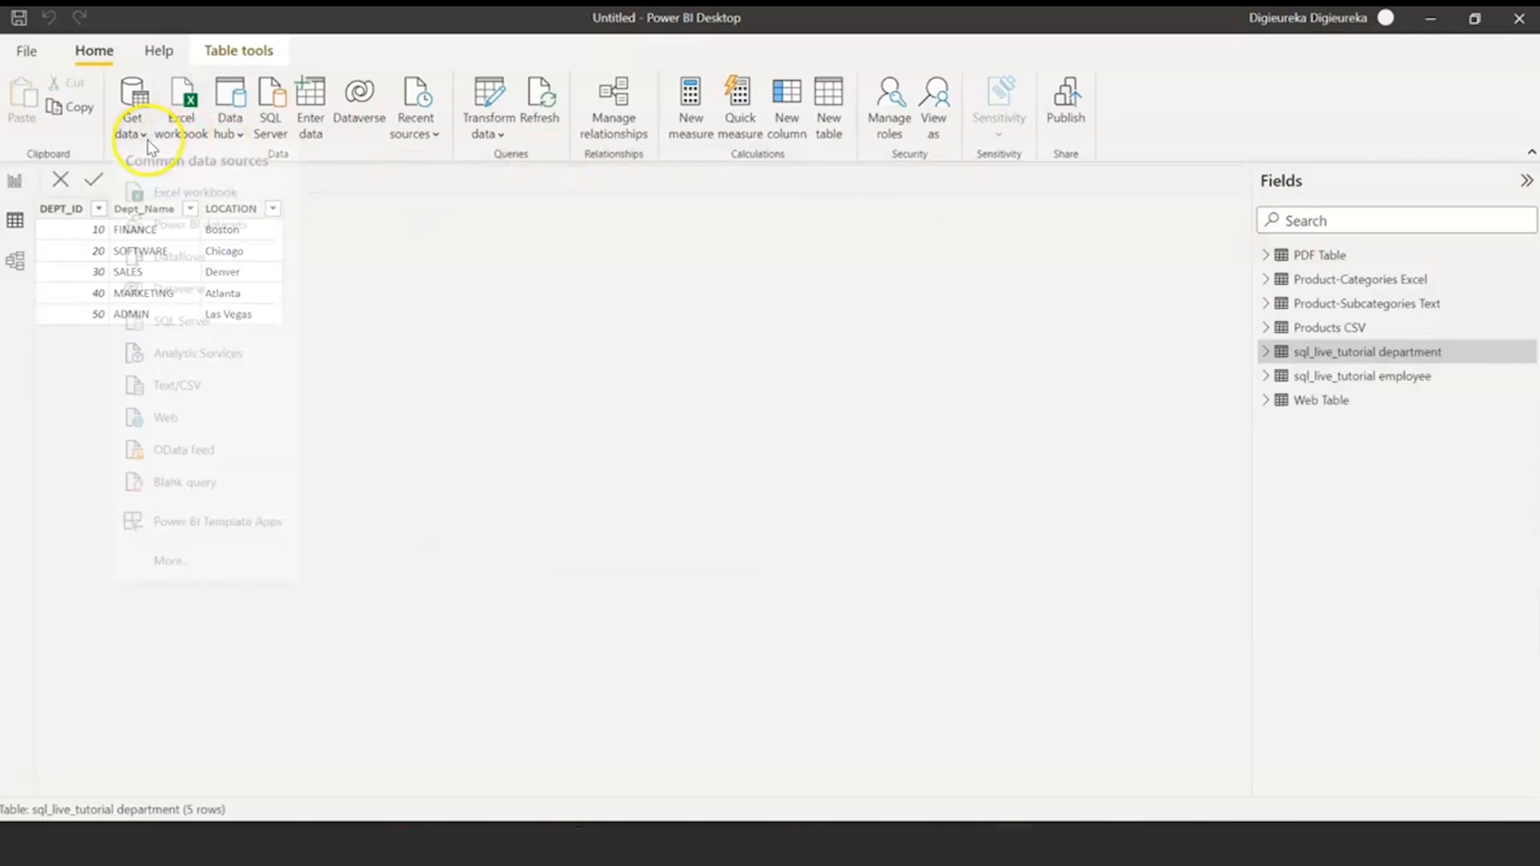
pyautogui.click(164, 328)
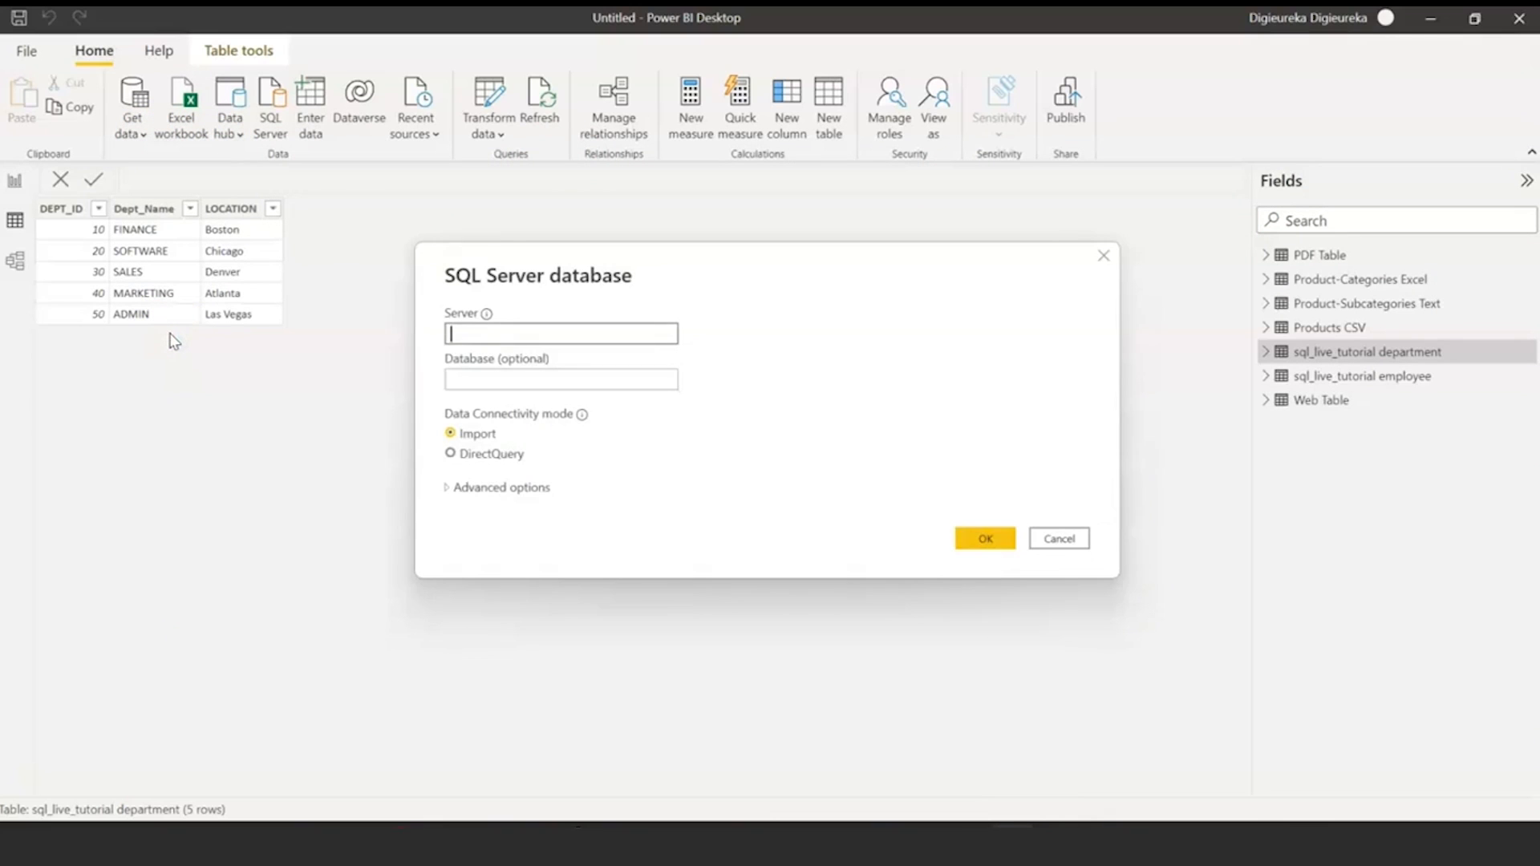
pyautogui.click(551, 333)
pyautogui.hotkey('ctrl', 'v')
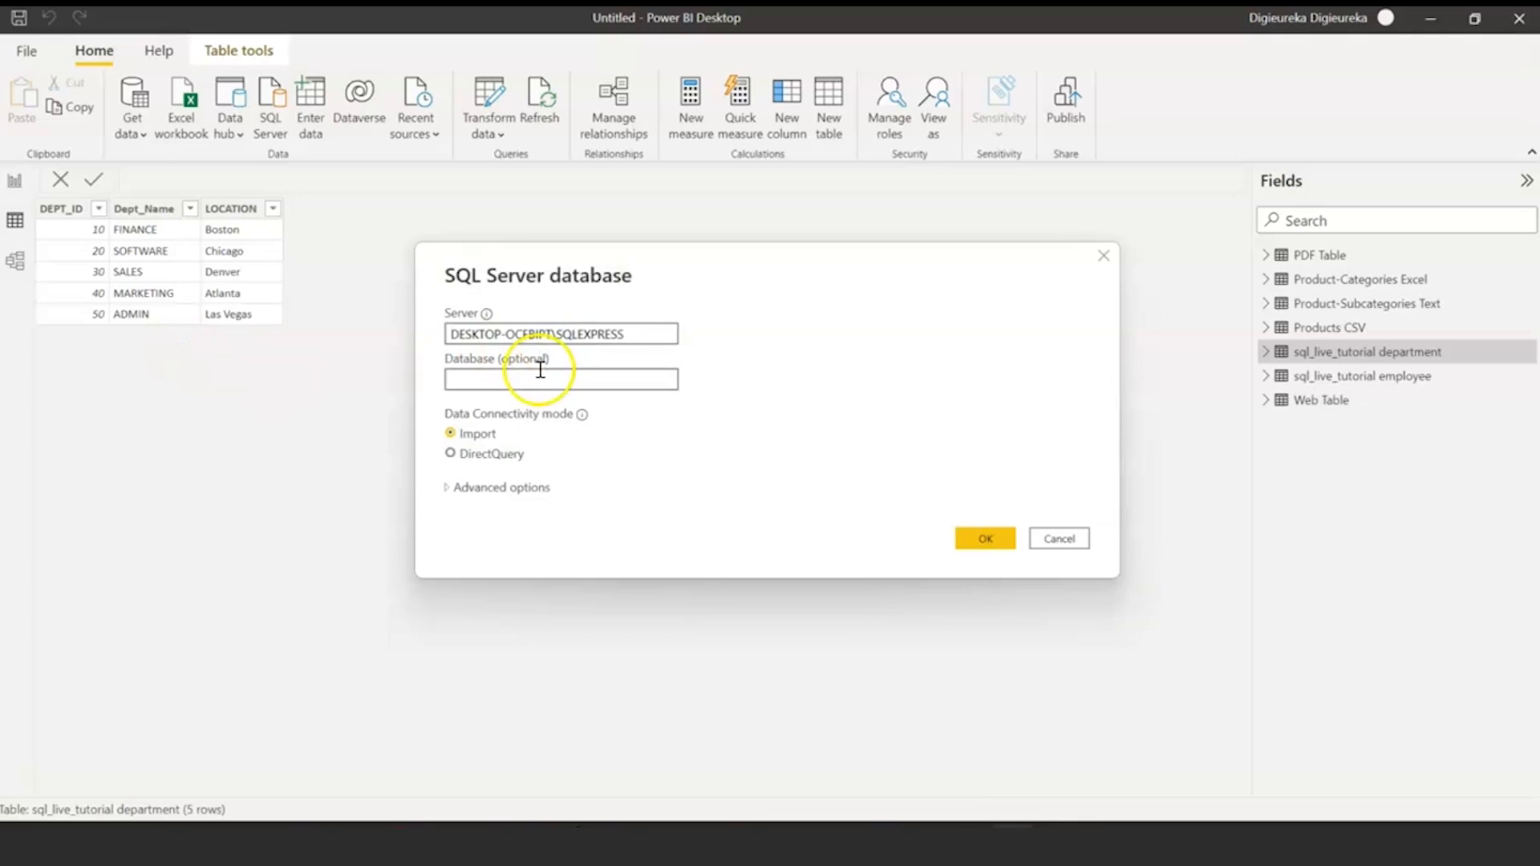
pyautogui.click(449, 378)
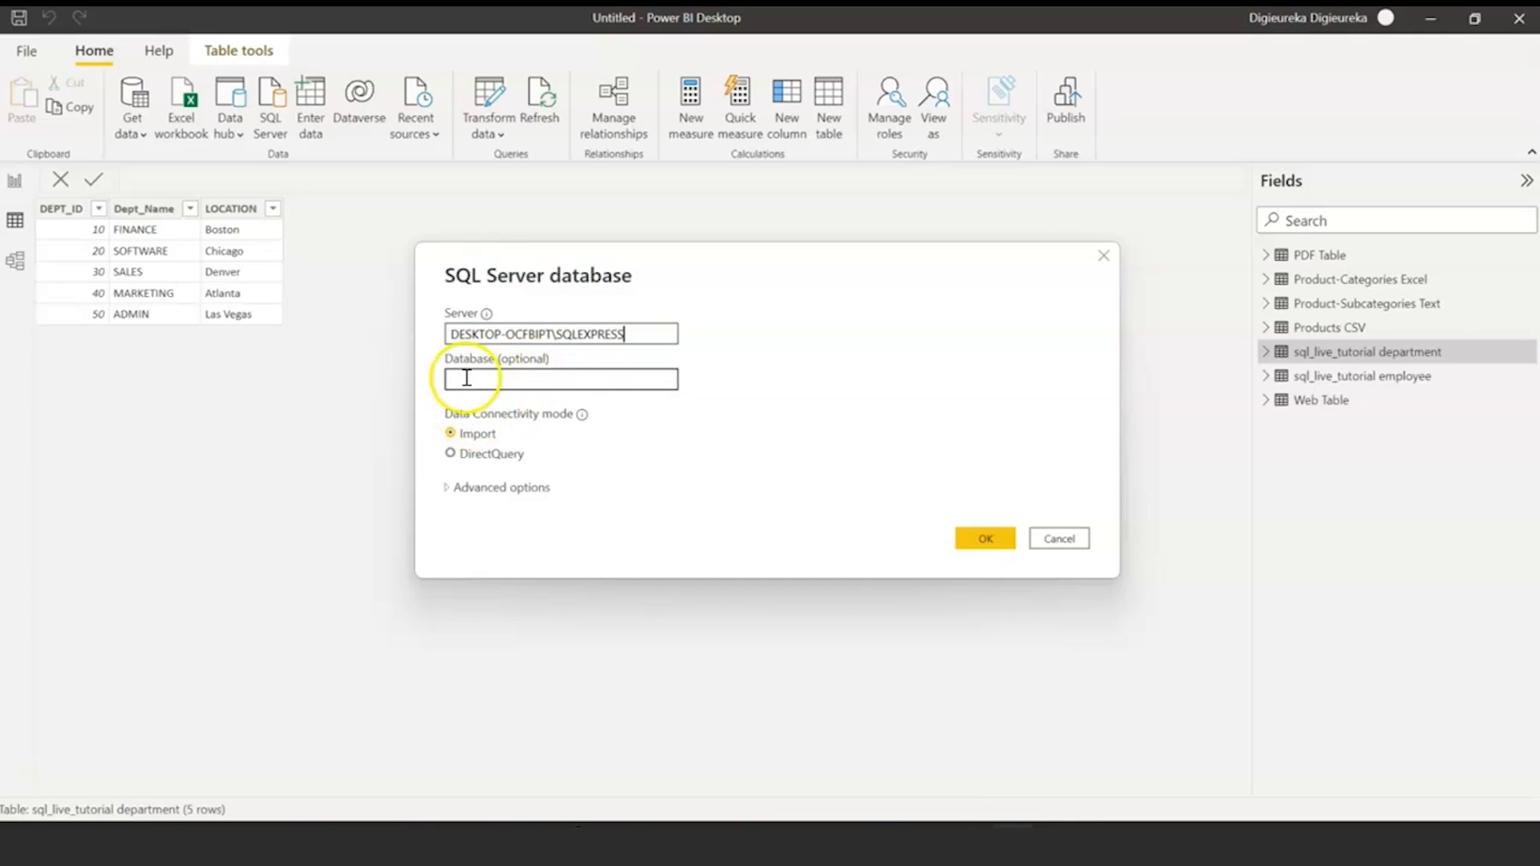
pyautogui.click(450, 454)
pyautogui.click(985, 539)
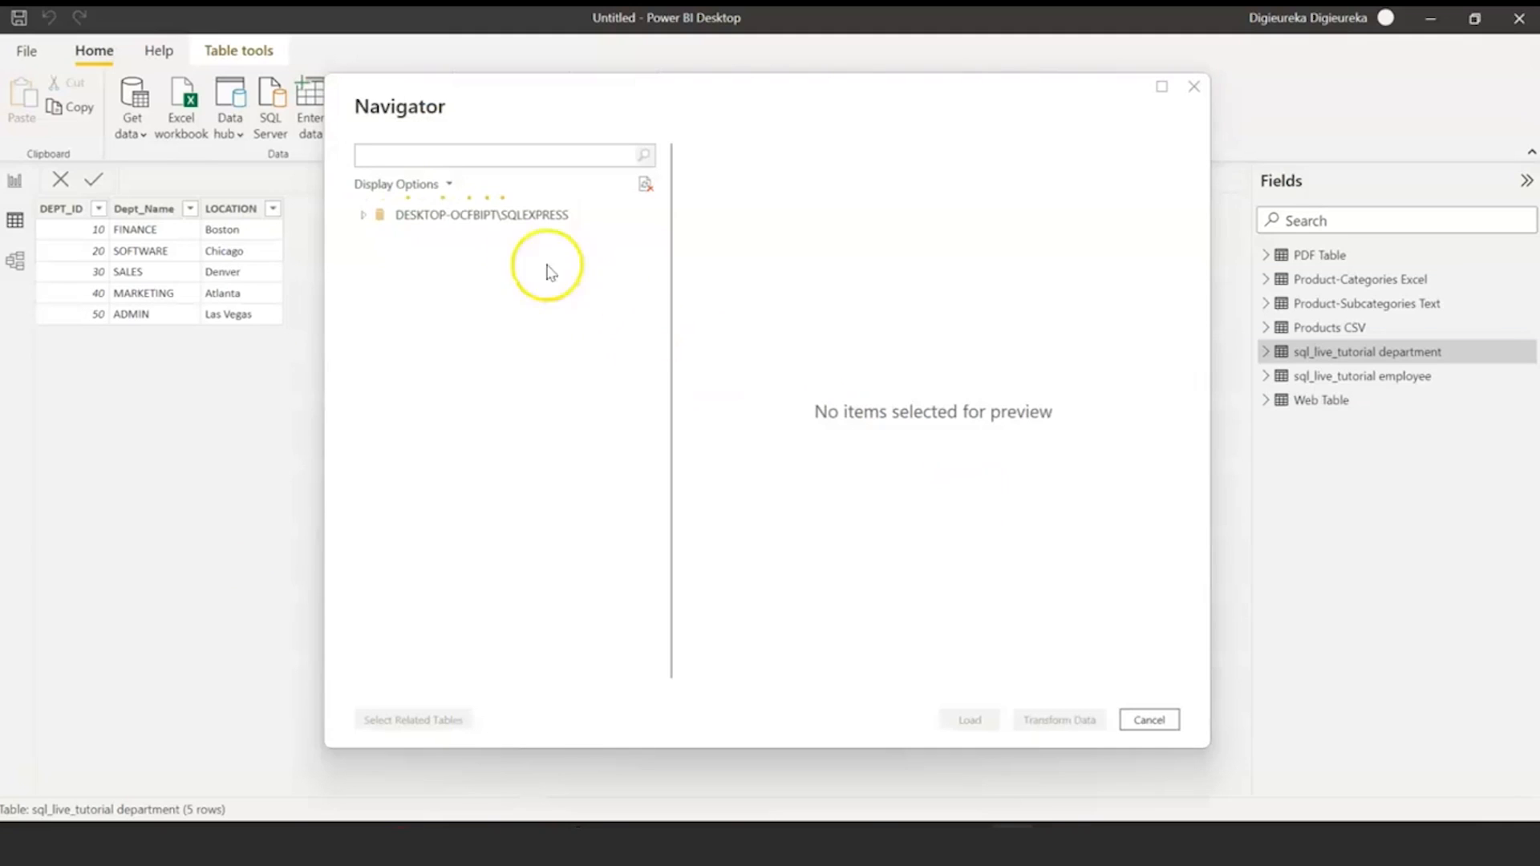
pyautogui.click(365, 215)
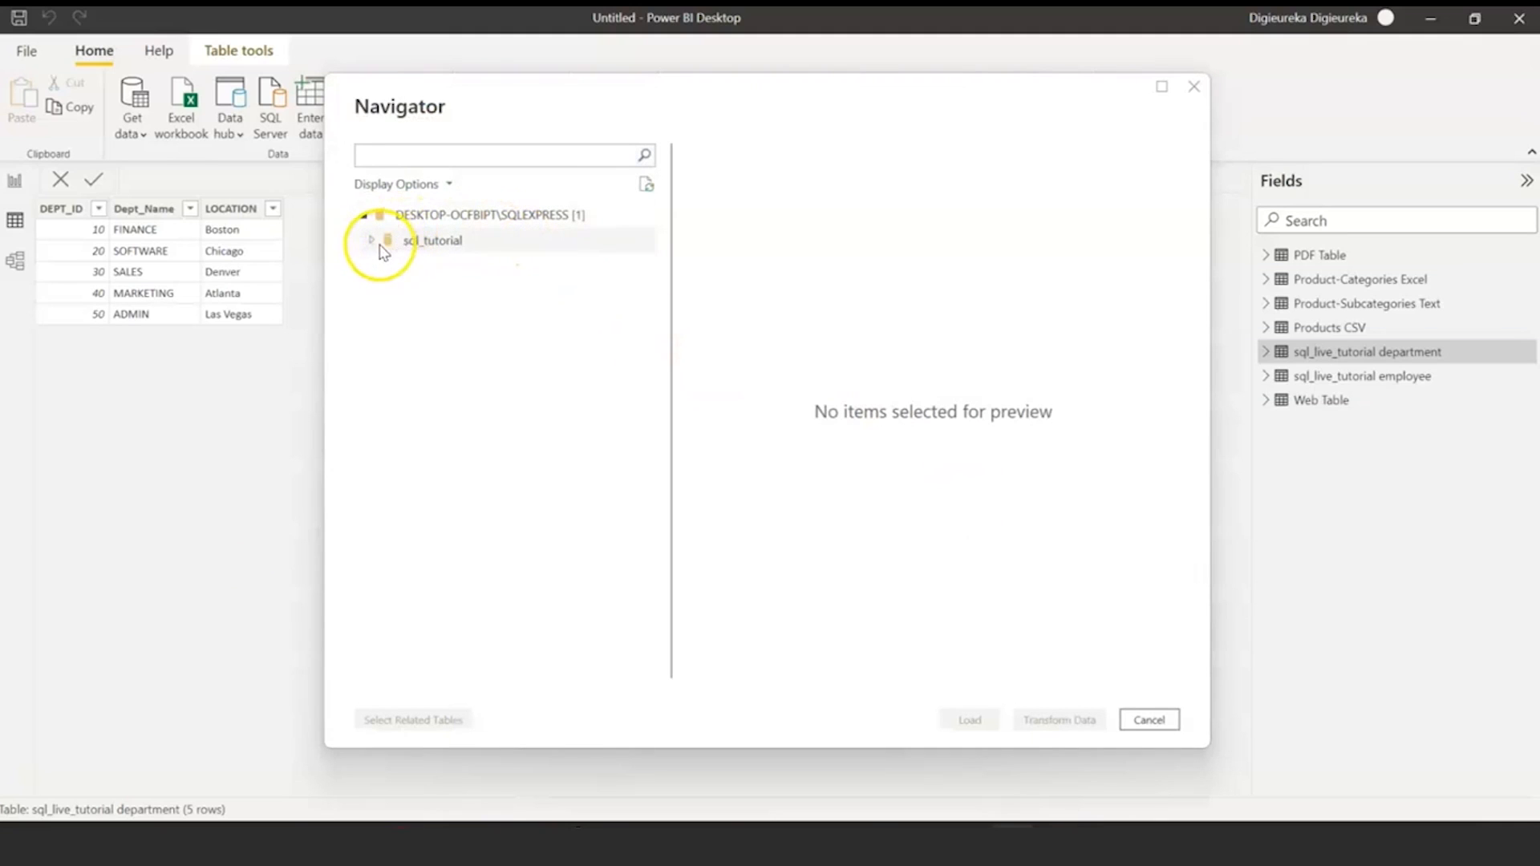
pyautogui.click(375, 246)
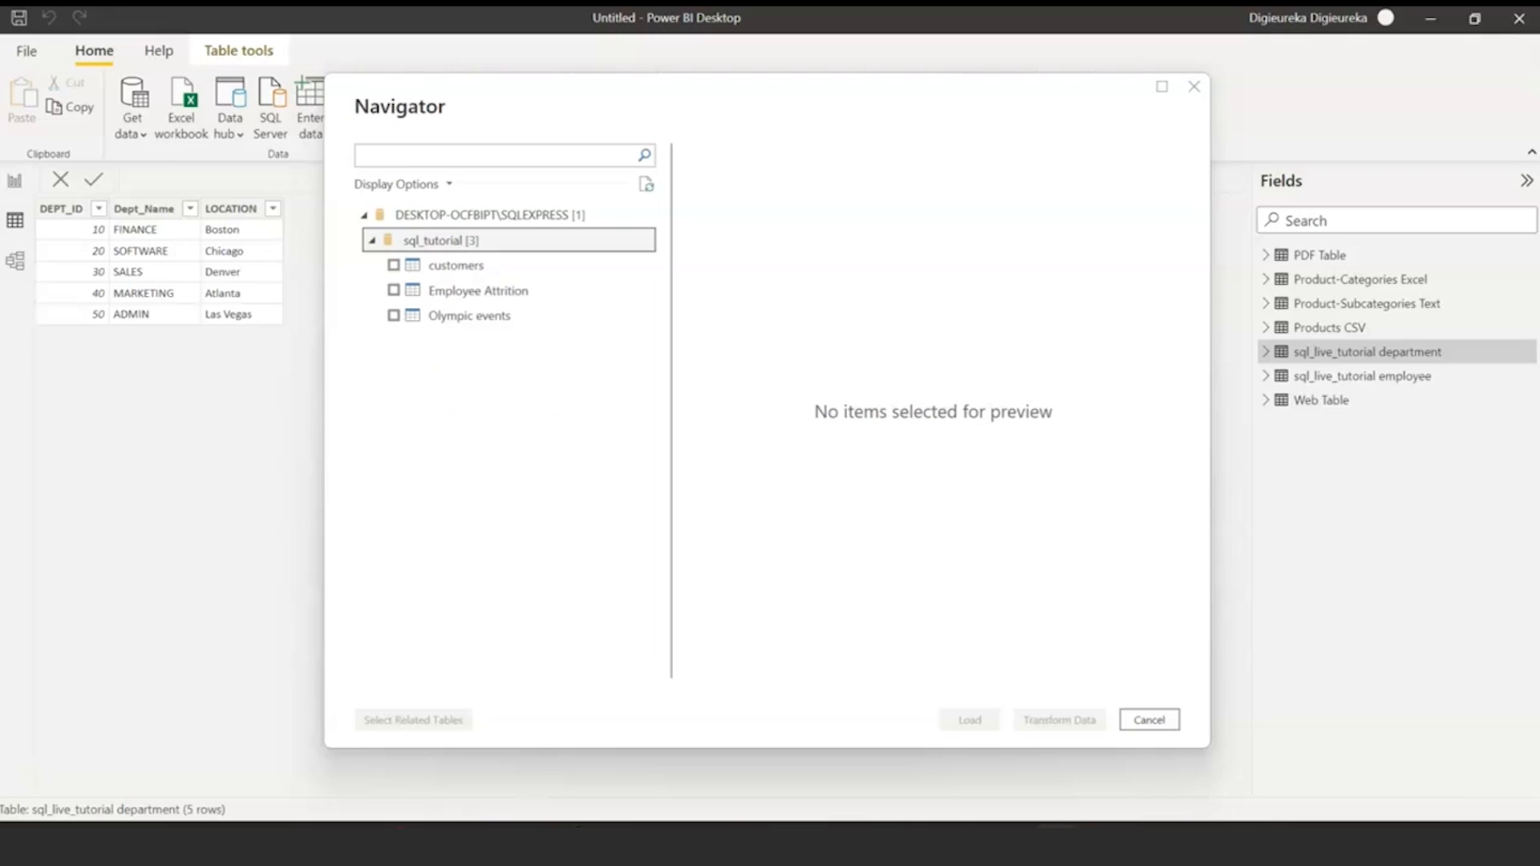
# - Switch to SQL Server Management Studio, connect to the server, and expand the tables of the sql_tutorial database
pyautogui.moveTo(1434, 85); pyautogui.dragTo(454, 227)
pyautogui.doubleClick(454, 227)
pyautogui.click(22, 197)
pyautogui.click(36, 254)
pyautogui.click(48, 290)
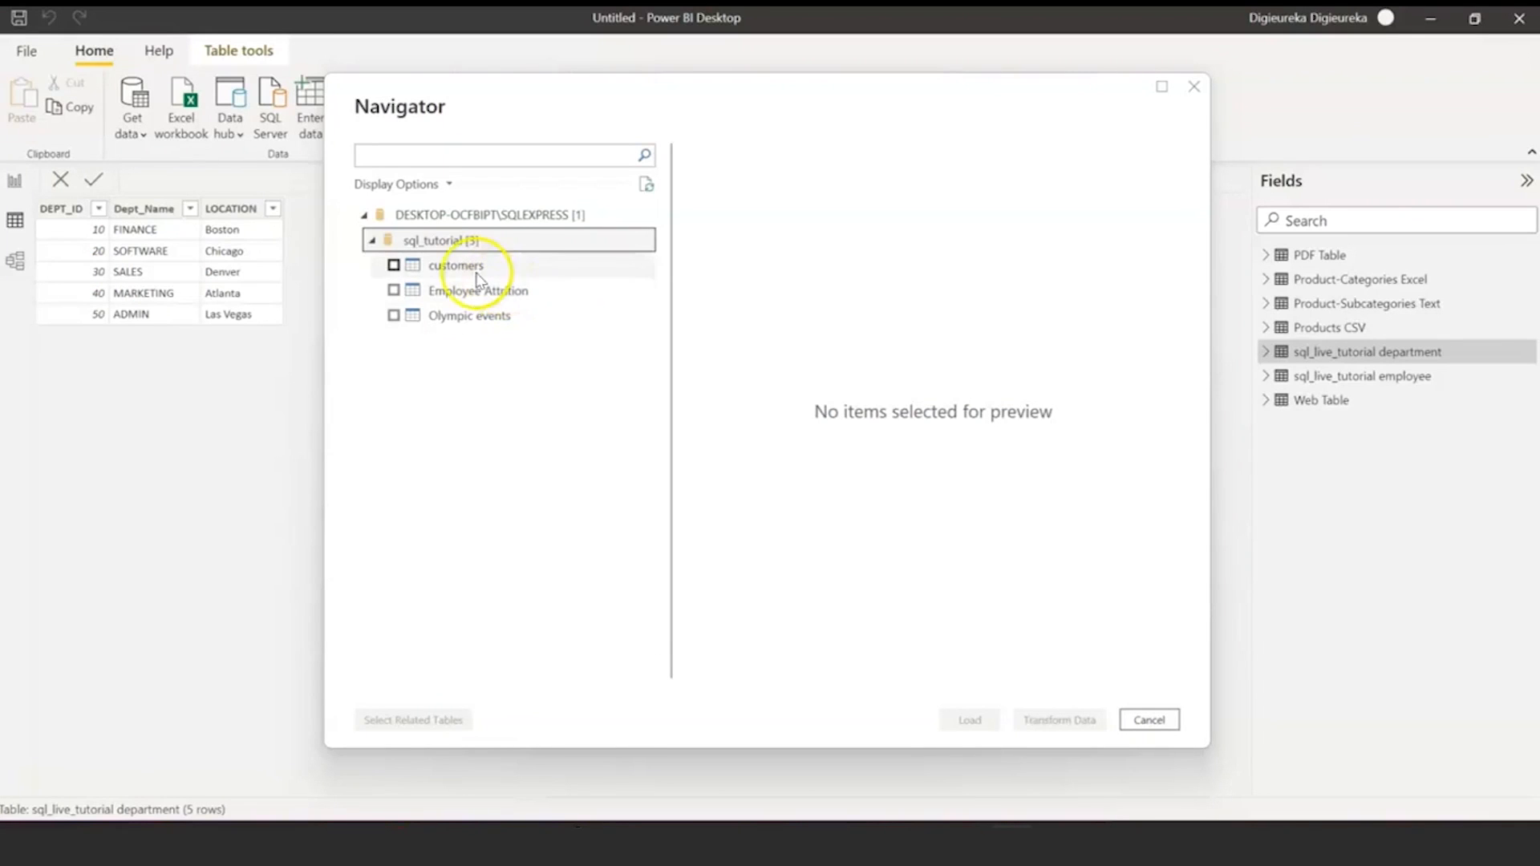
# - Select the customers table for import in Power BI Desktop, and open a new query on sql_tutorial in SQL Server Management Studio
pyautogui.click(393, 266)
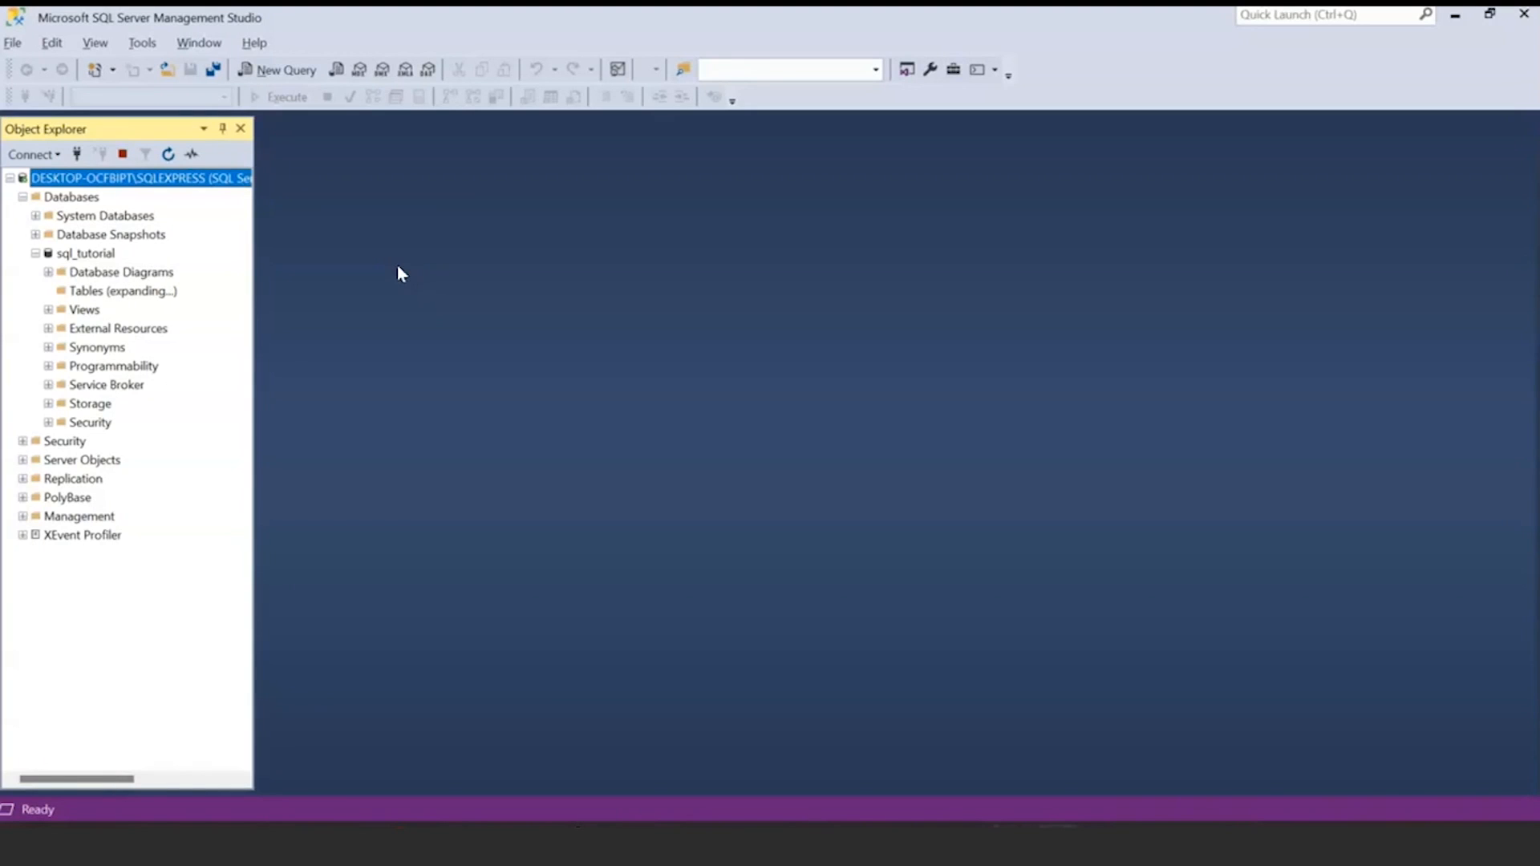
pyautogui.rightClick(126, 254)
pyautogui.click(138, 277)
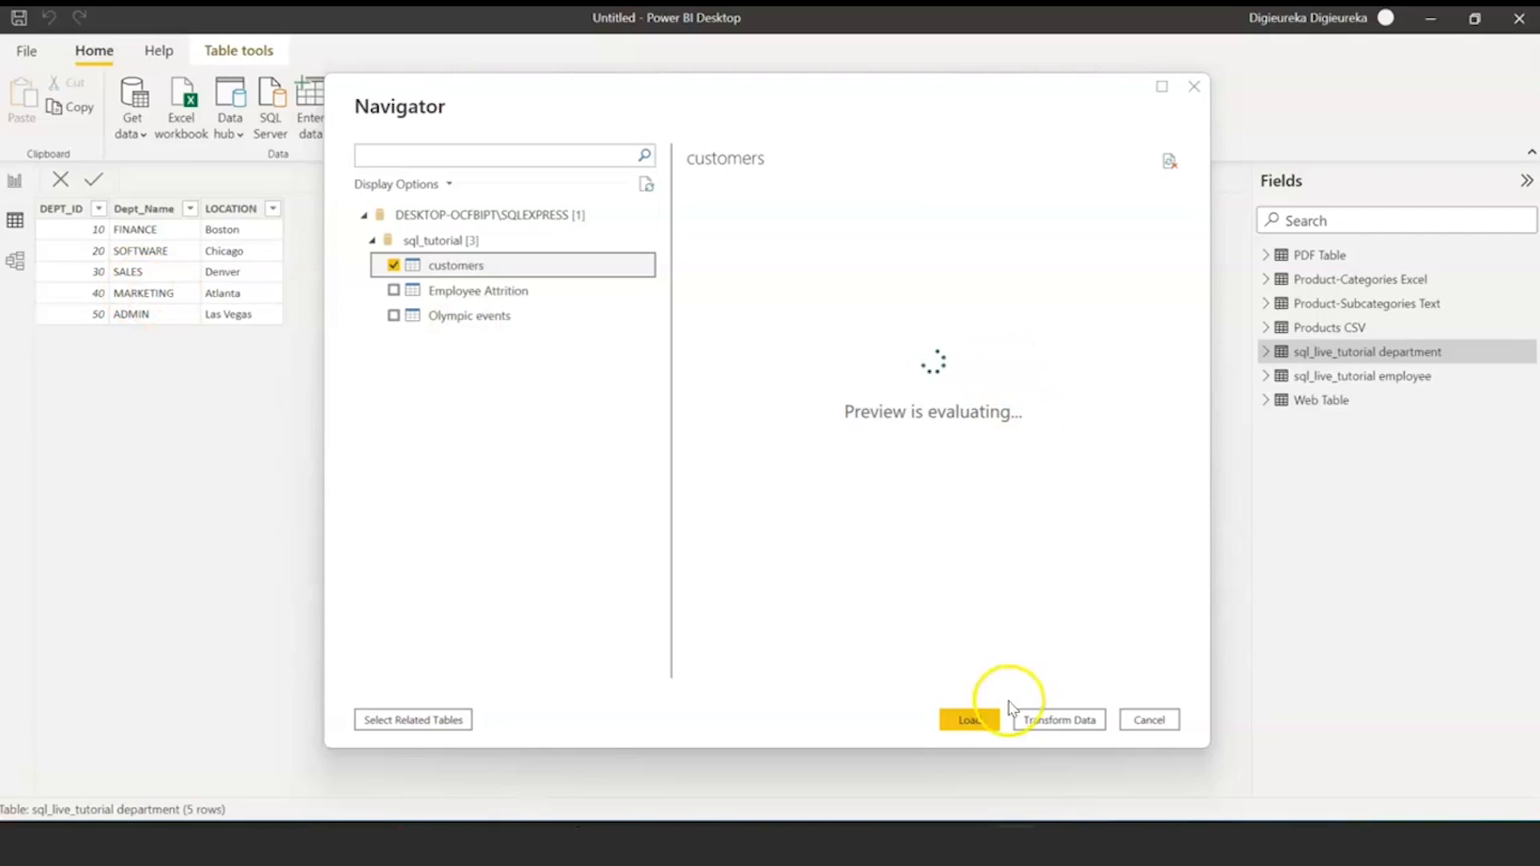
# - In Power BI Desktop, try to load the customers table while its preview is still being evaluated
pyautogui.click(998, 718)
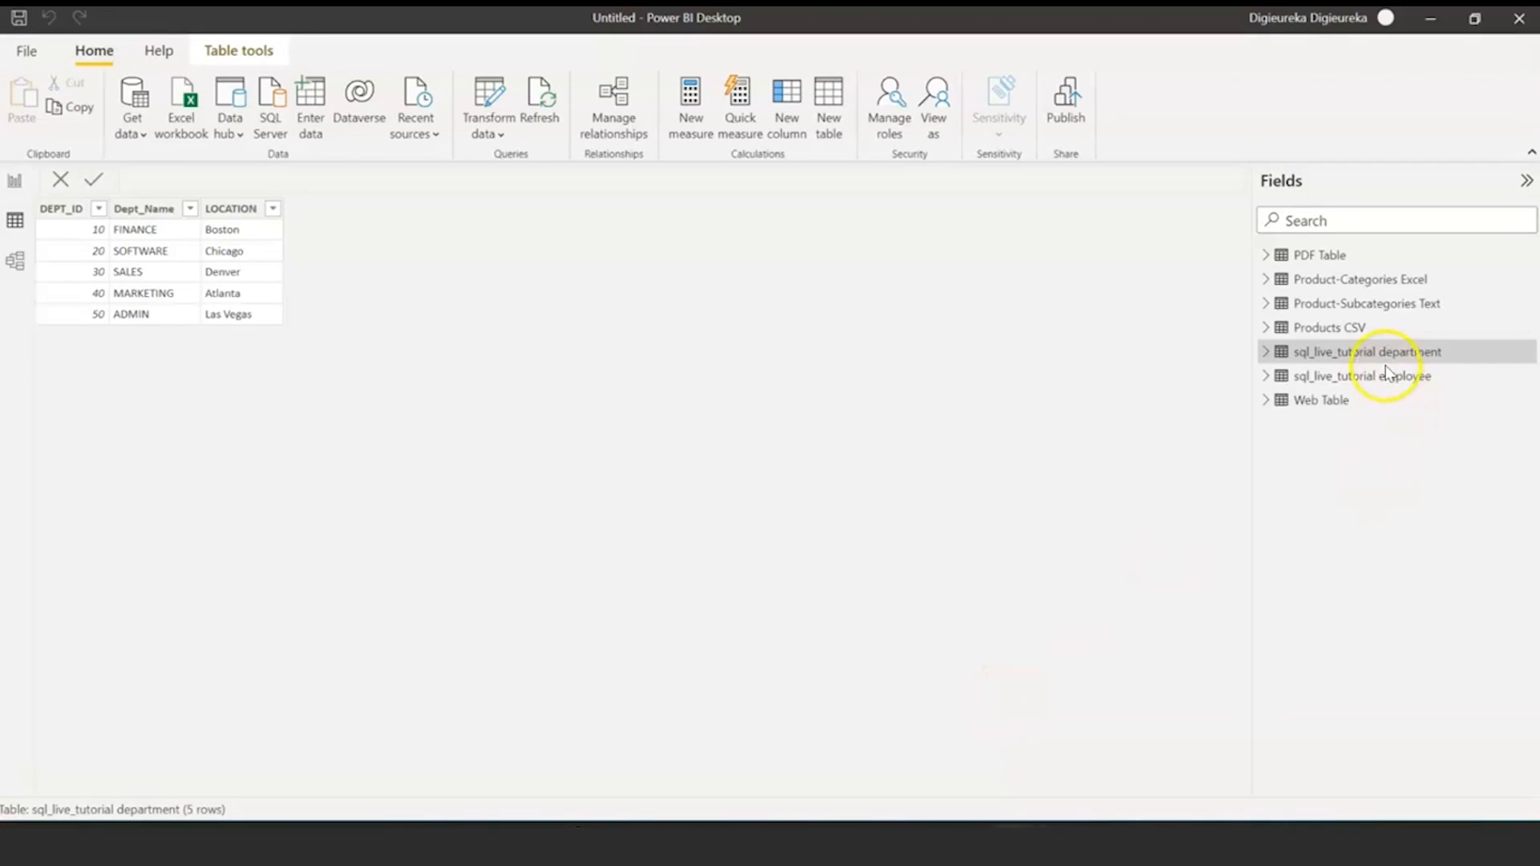
pyautogui.click(1046, 182)
pyautogui.click(879, 509)
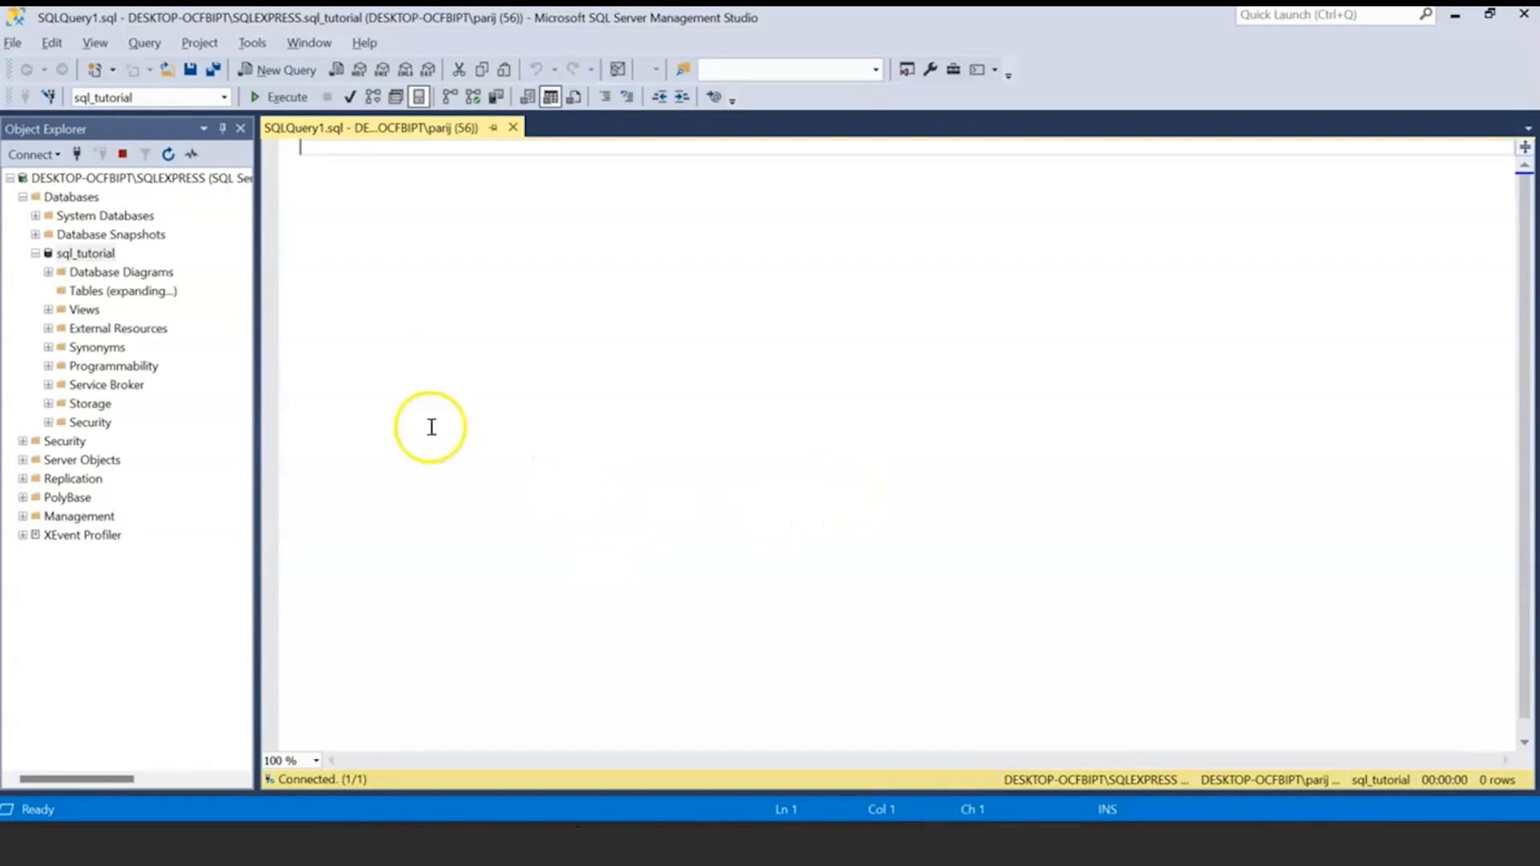
# - Return to SQL Server Management Studio and check the sql_tutorial database there
pyautogui.click(92, 257)
pyautogui.rightClick(93, 257)
pyautogui.doubleClick(95, 272)
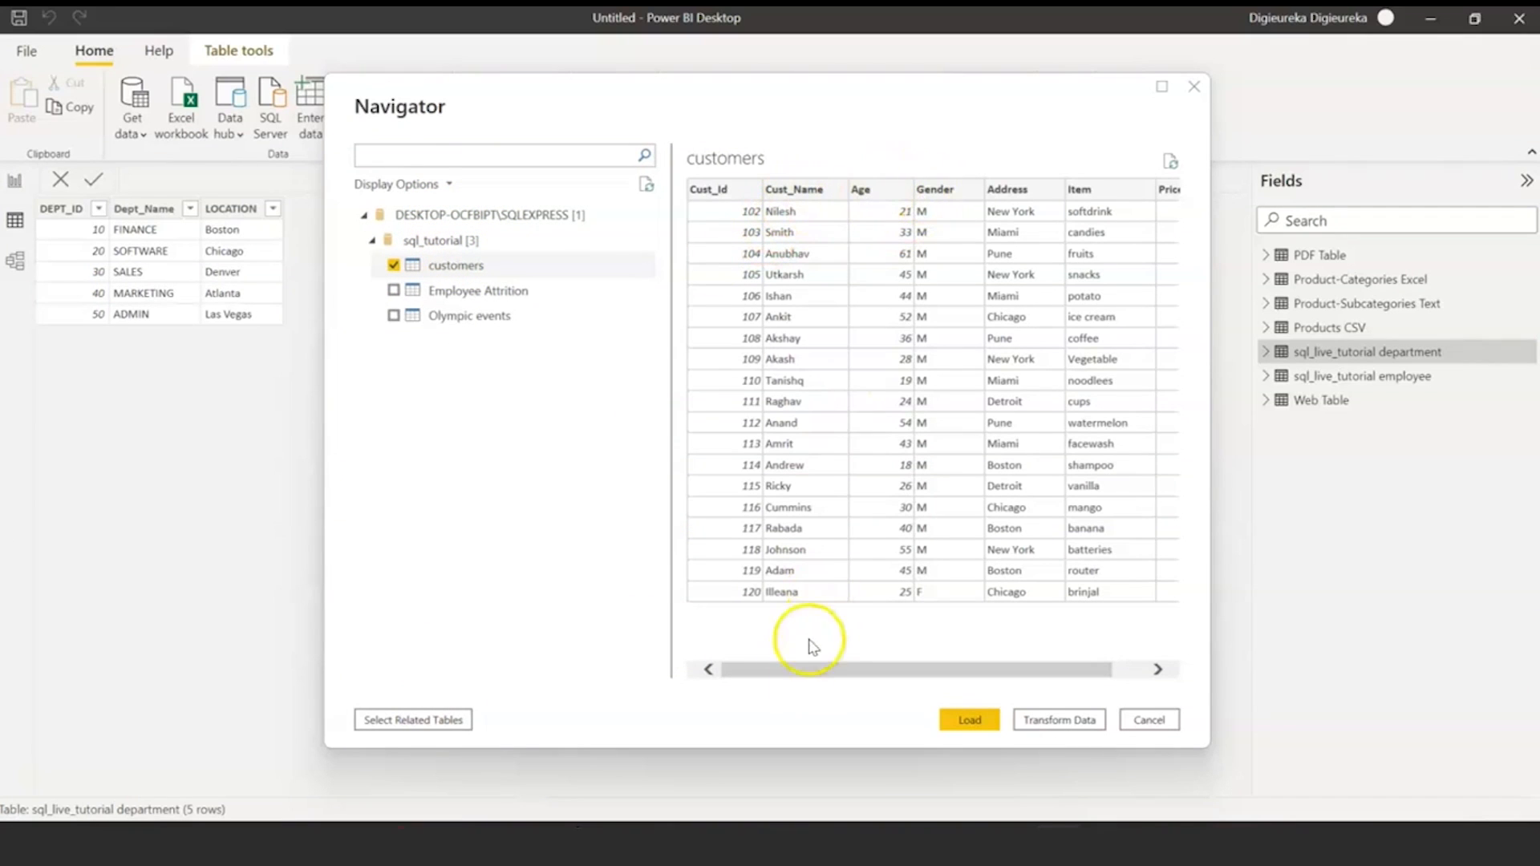
# - In Power BI Desktop, review the preview of the customers table and load the table into the model
pyautogui.moveTo(802, 674)
pyautogui.mouseDown()
pyautogui.moveTo(883, 677)
pyautogui.moveTo(788, 682)
pyautogui.mouseUp()
pyautogui.click(957, 720)
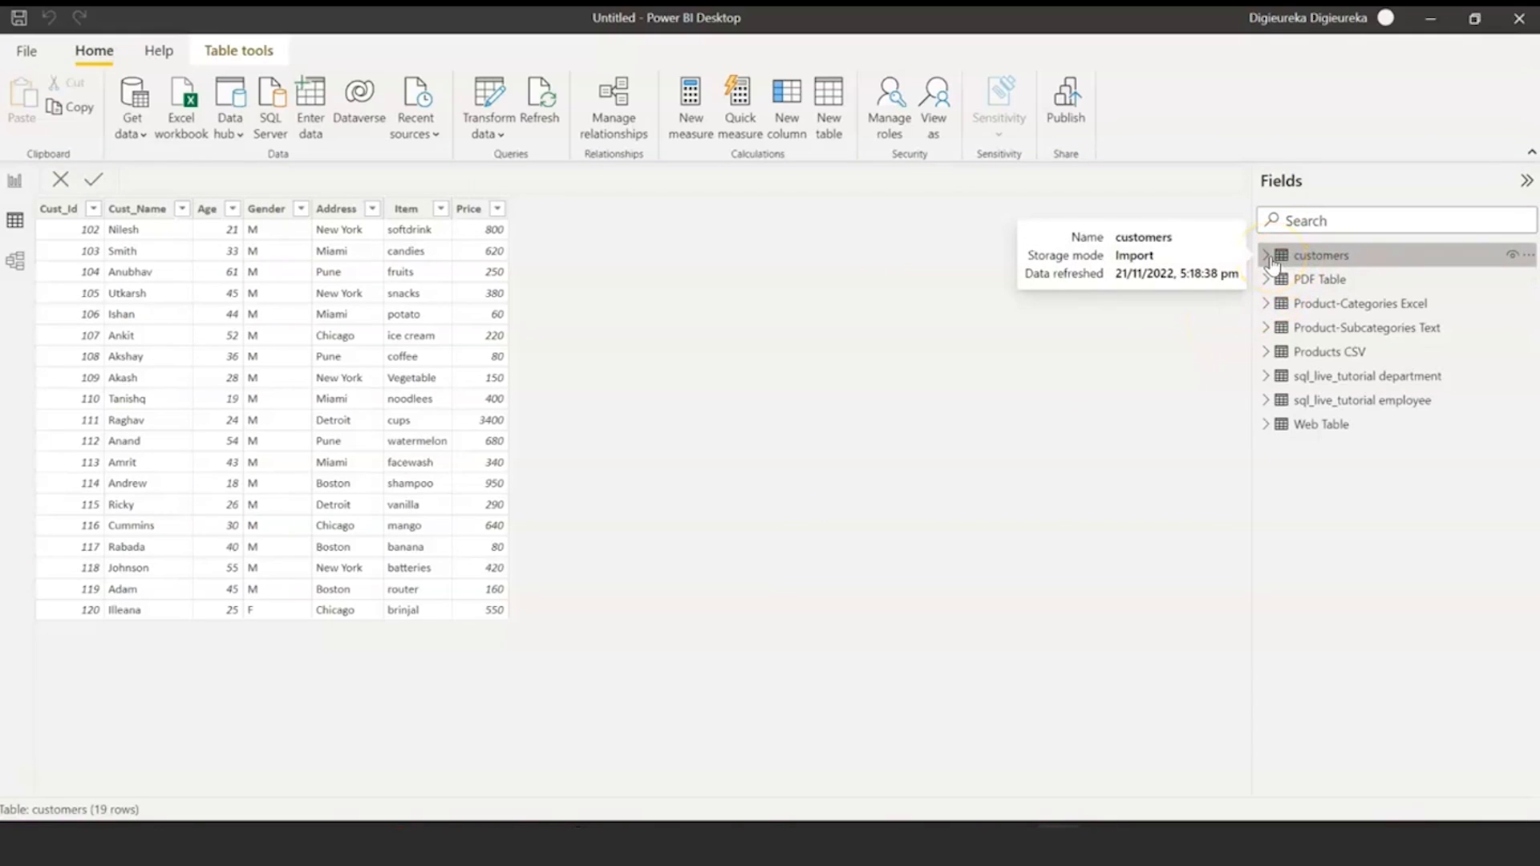
# - Rename the imported customers table as customers mssql
pyautogui.rightClick(1398, 257)
pyautogui.click(1251, 498)
pyautogui.click(1380, 256)
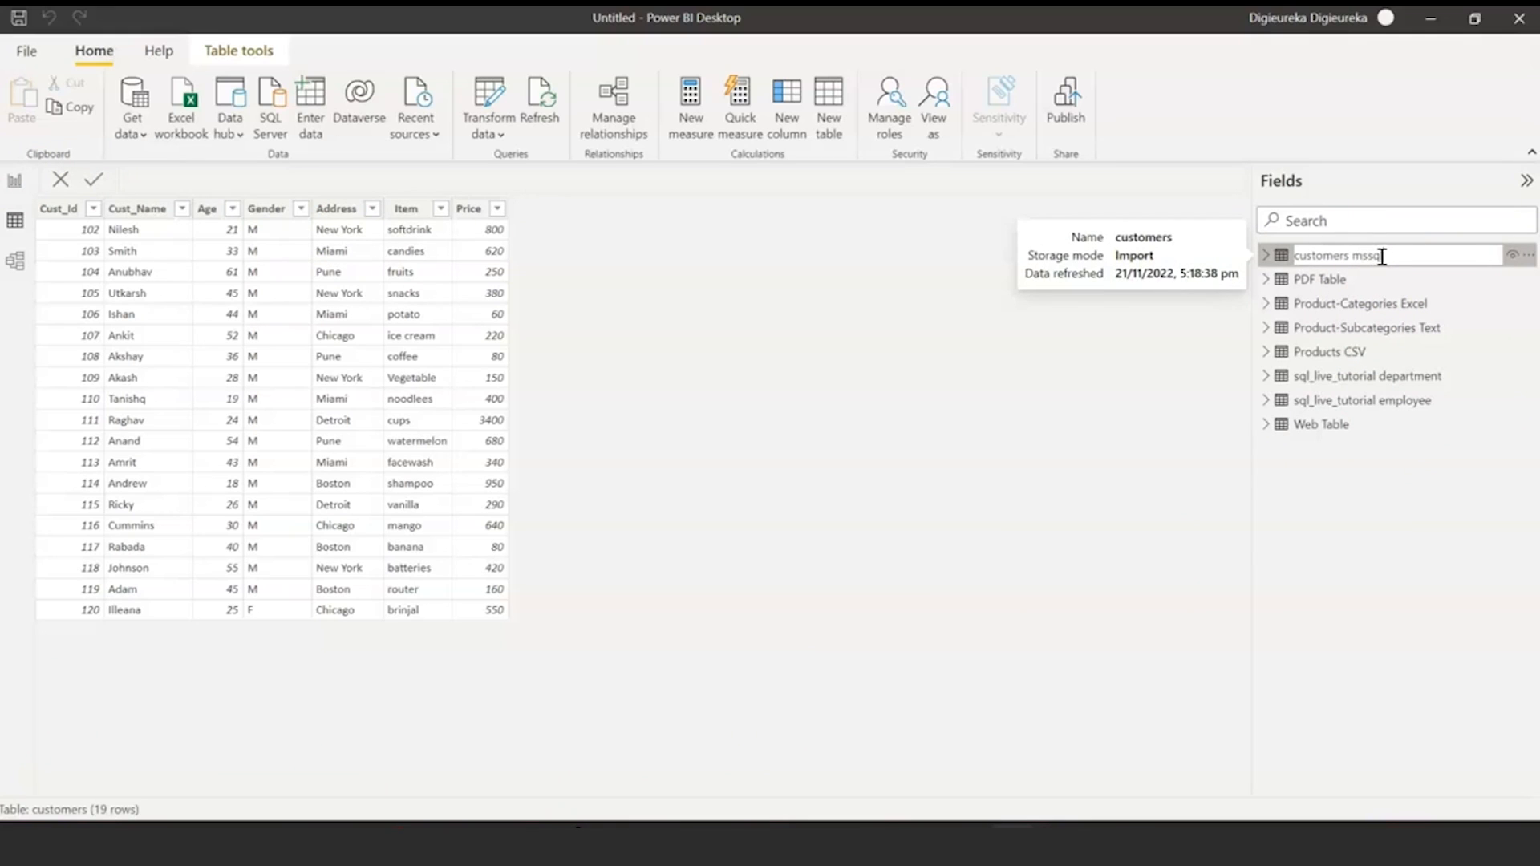
# - Rename the sql_live_tutorial department table as sql_live_tutorial department mysql
pyautogui.rightClick(1368, 374)
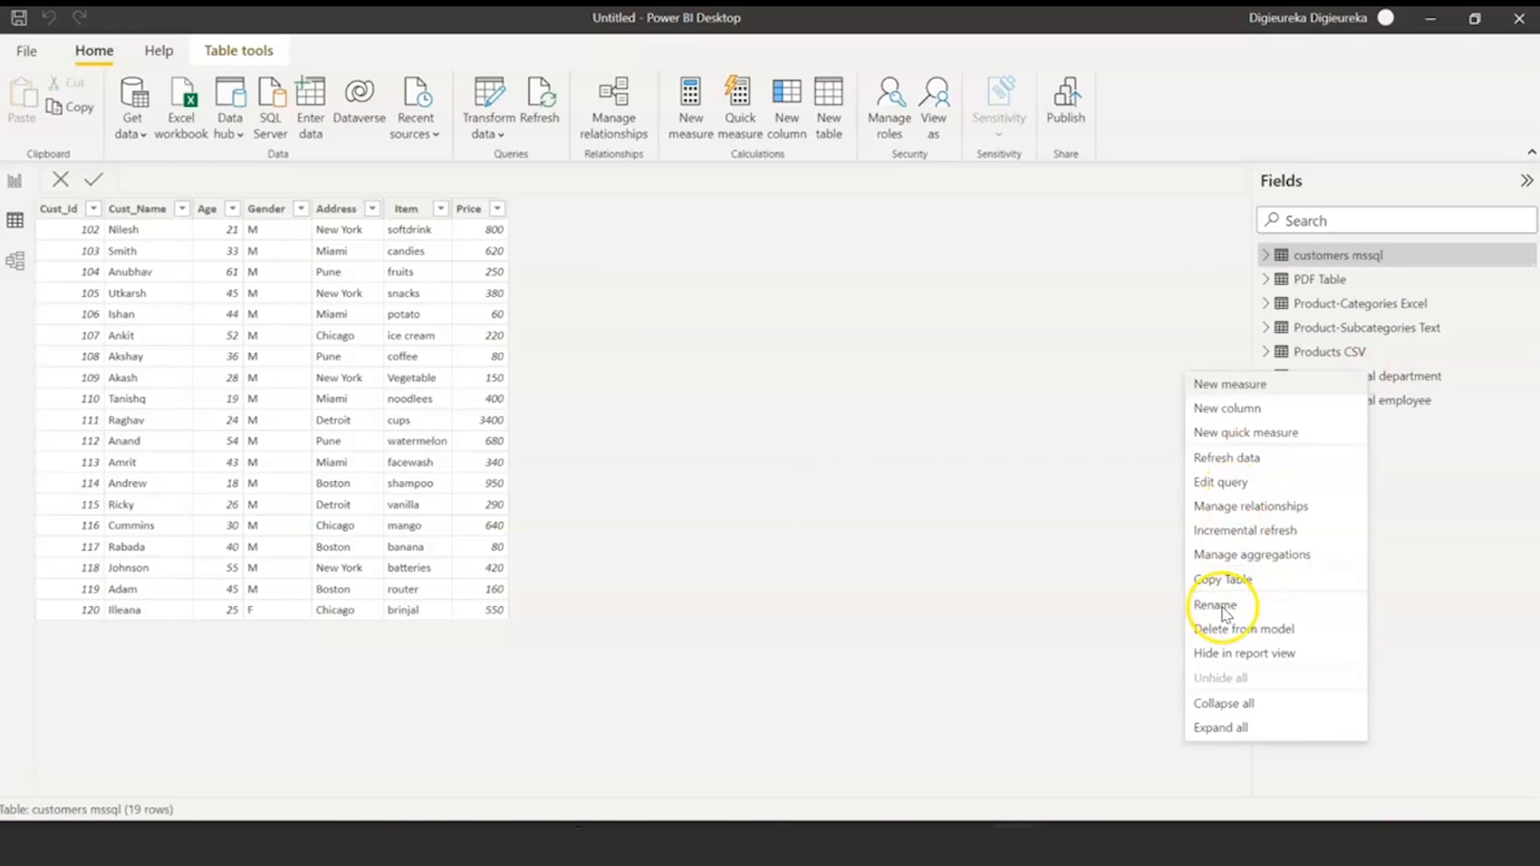
pyautogui.click(1223, 616)
pyautogui.click(1464, 375)
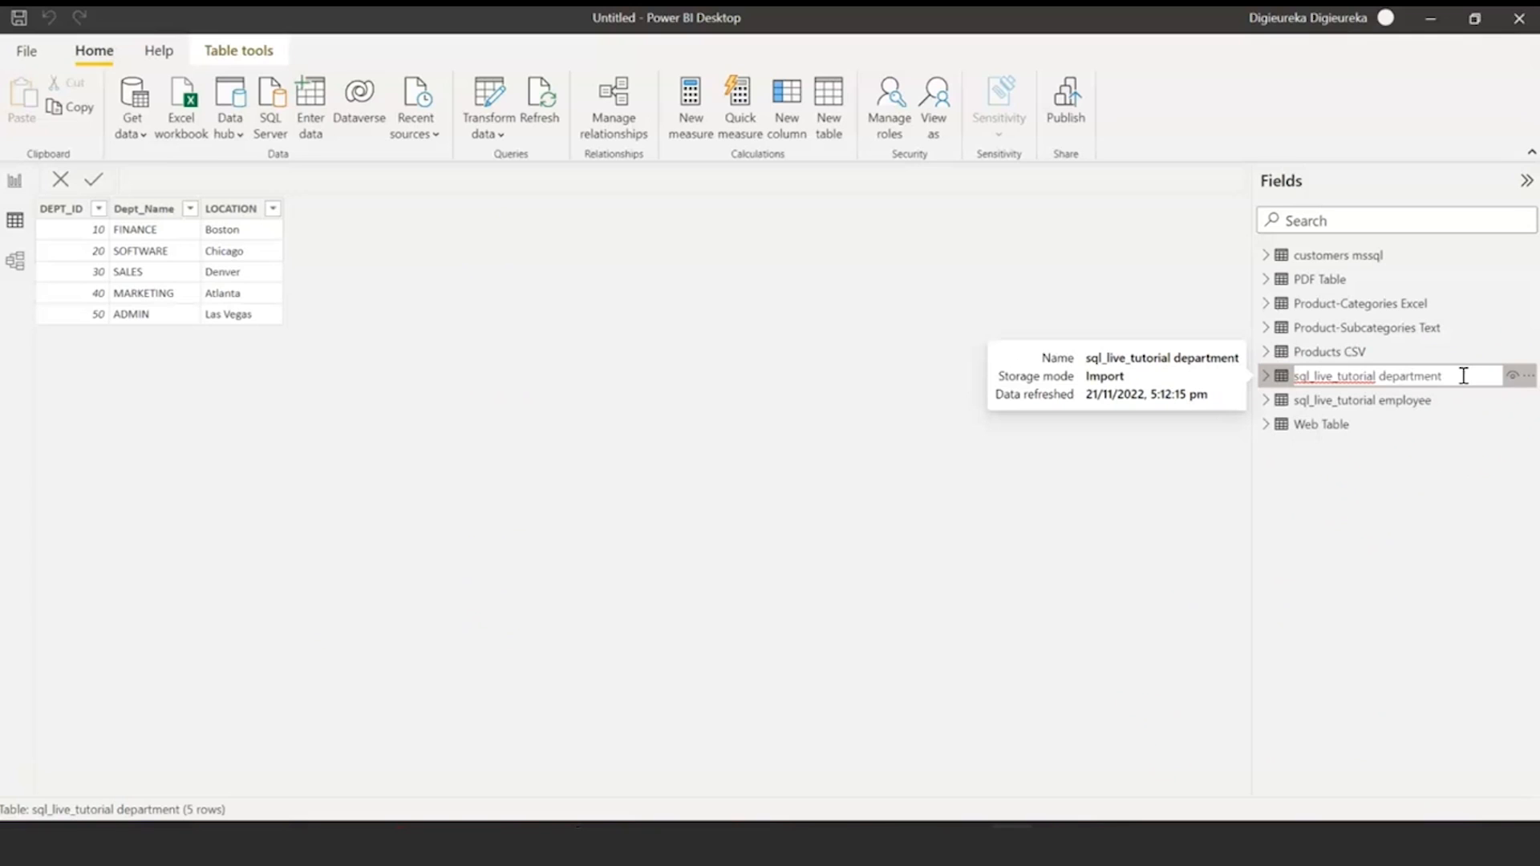
# - Rename the sql_live_tutorial employee table as sql_live_tutorial employee mysql
pyautogui.click(1444, 399)
pyautogui.rightClick(1444, 399)
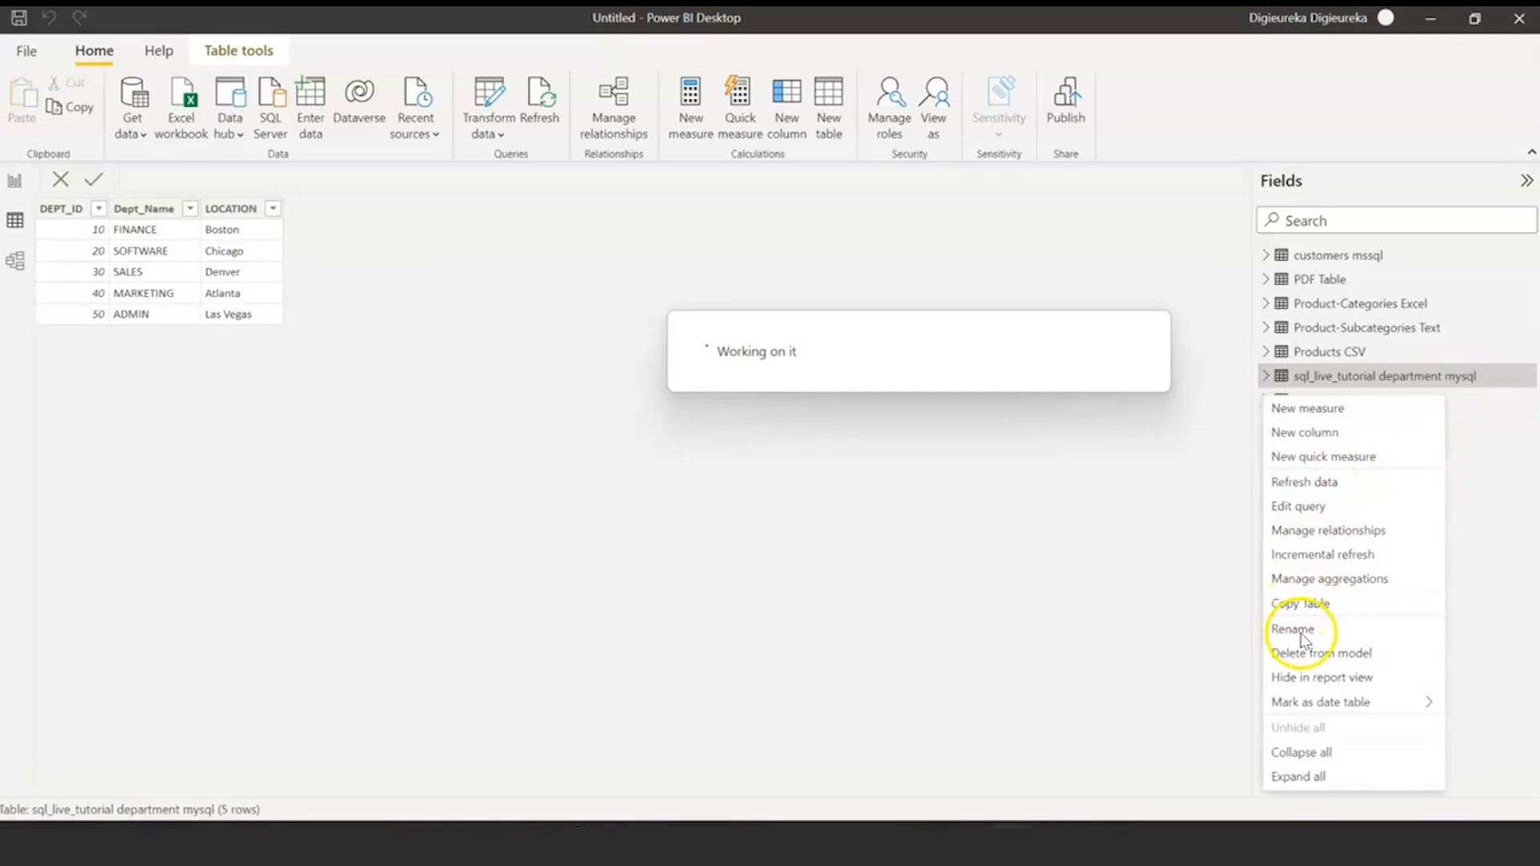
pyautogui.click(1297, 634)
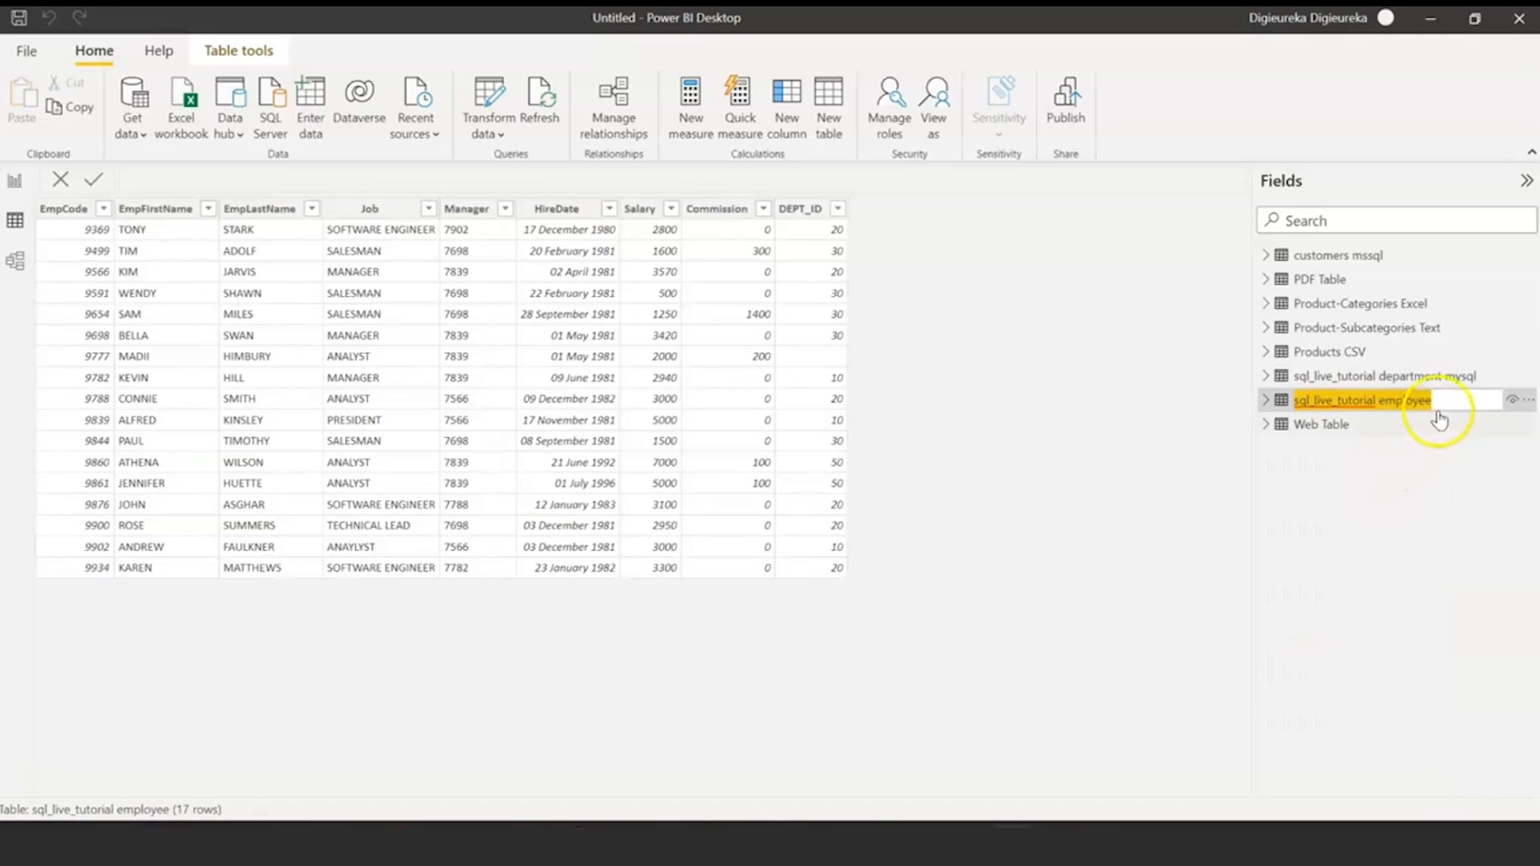
pyautogui.click(1442, 401)
pyautogui.write('mysql')
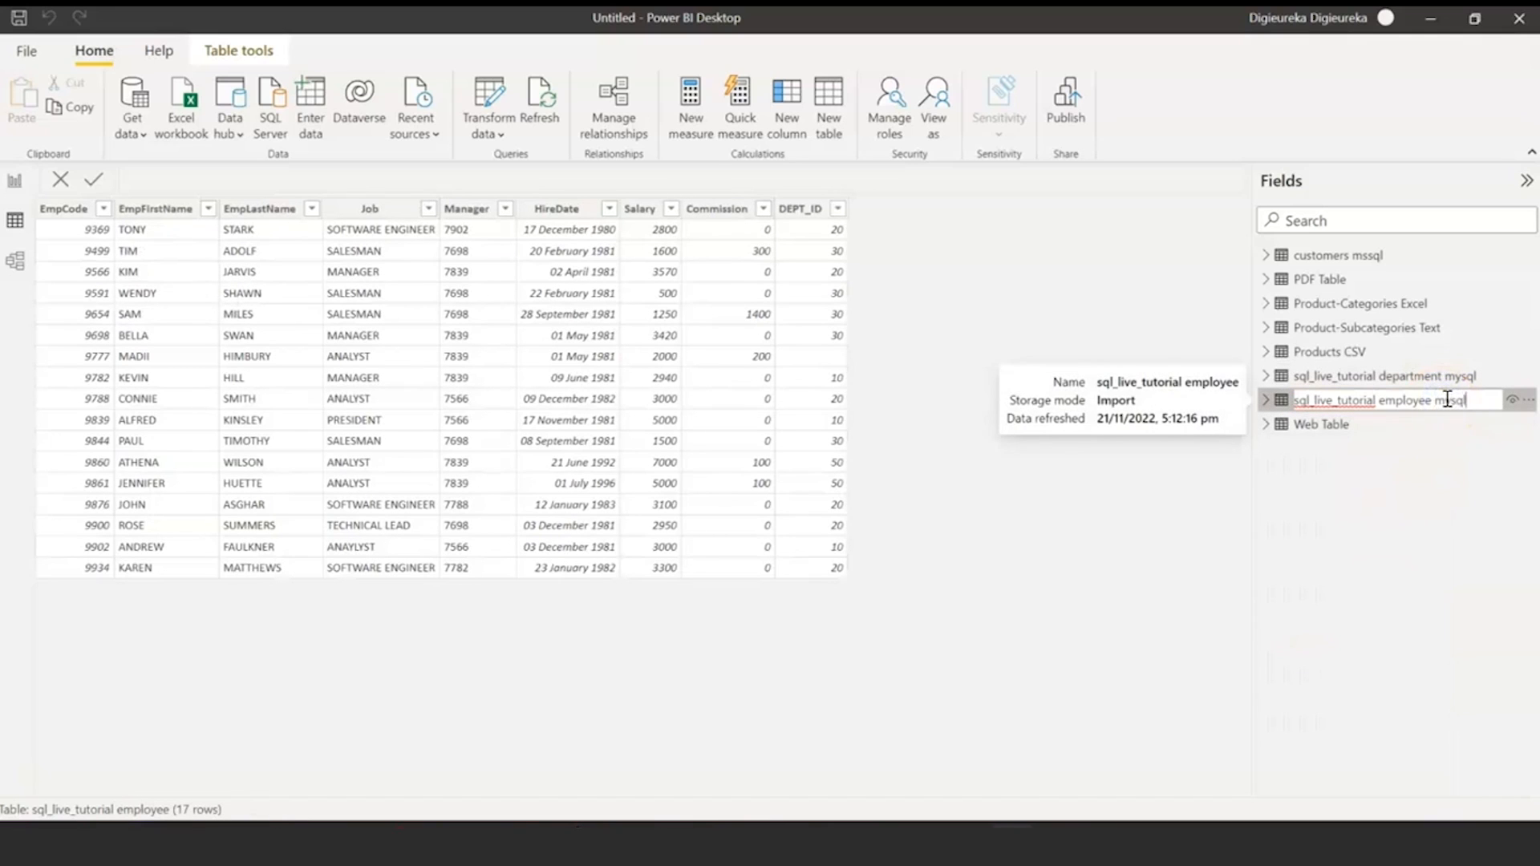
pyautogui.click(1438, 510)
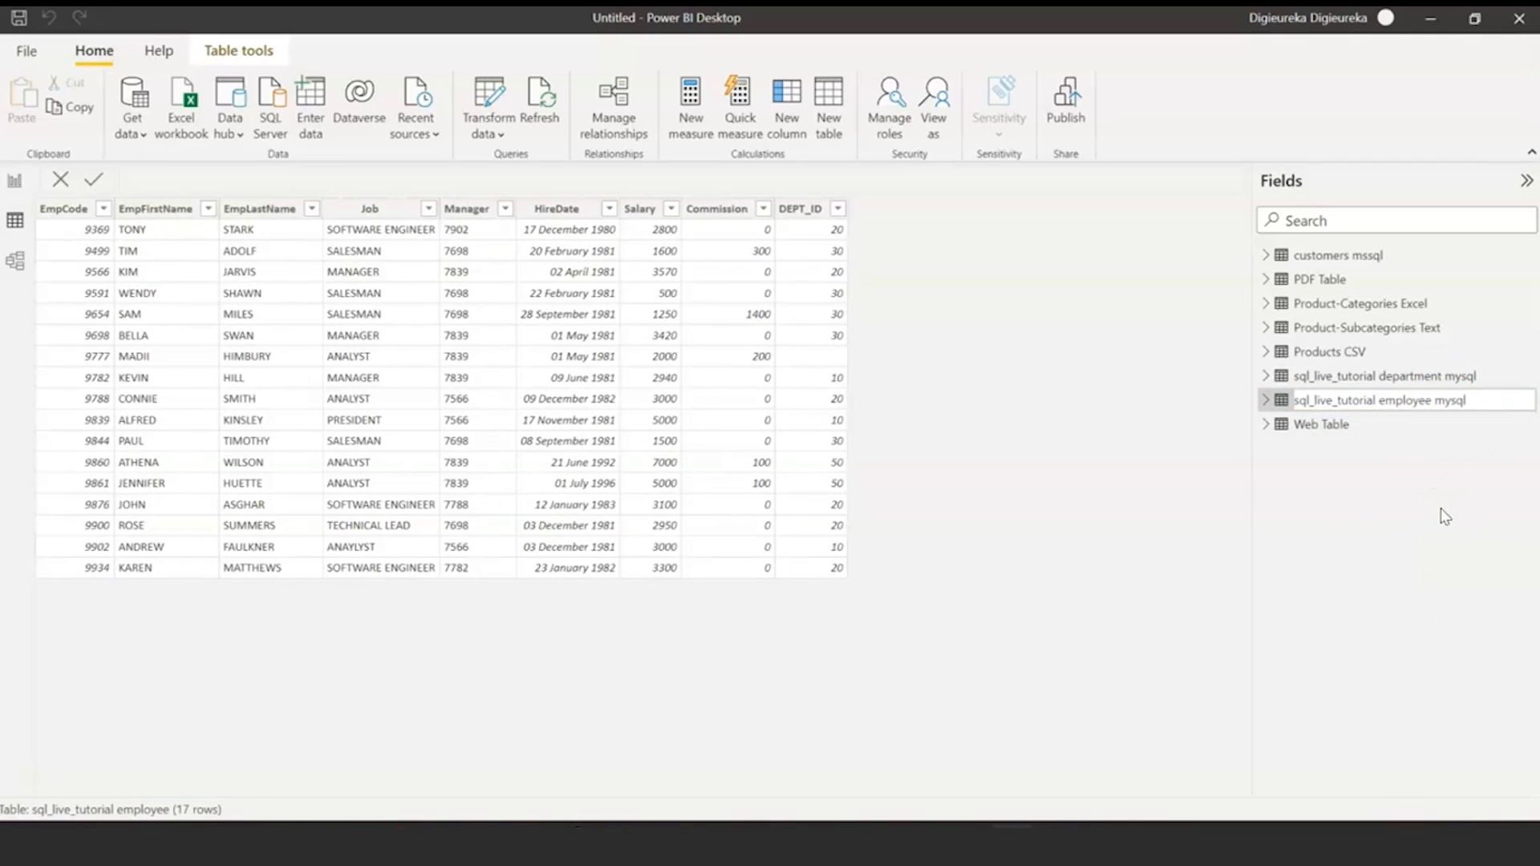
pyautogui.click(1434, 475)
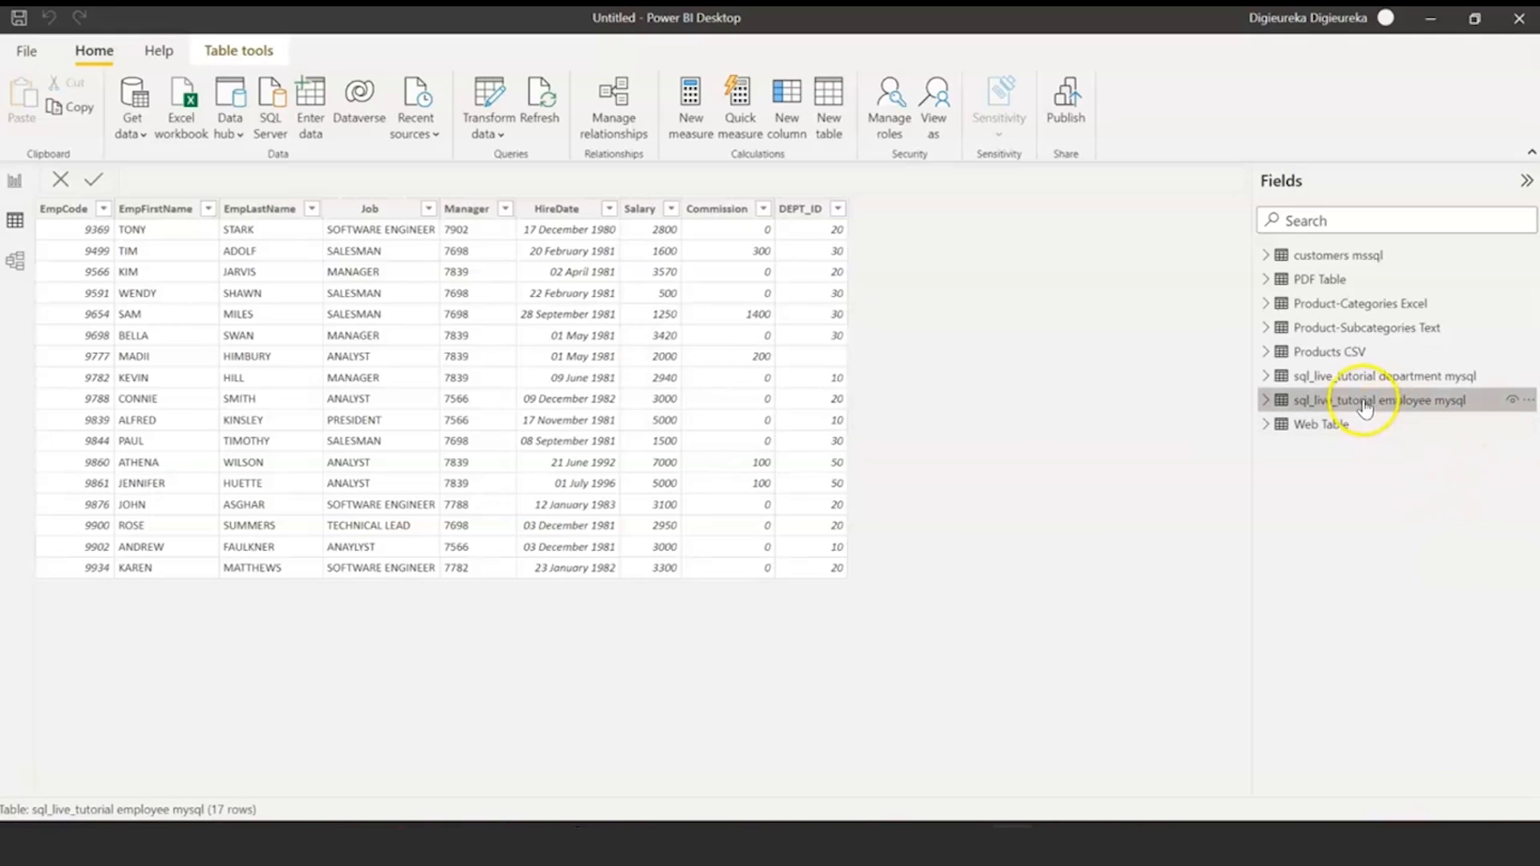
pyautogui.moveTo(1366, 405)
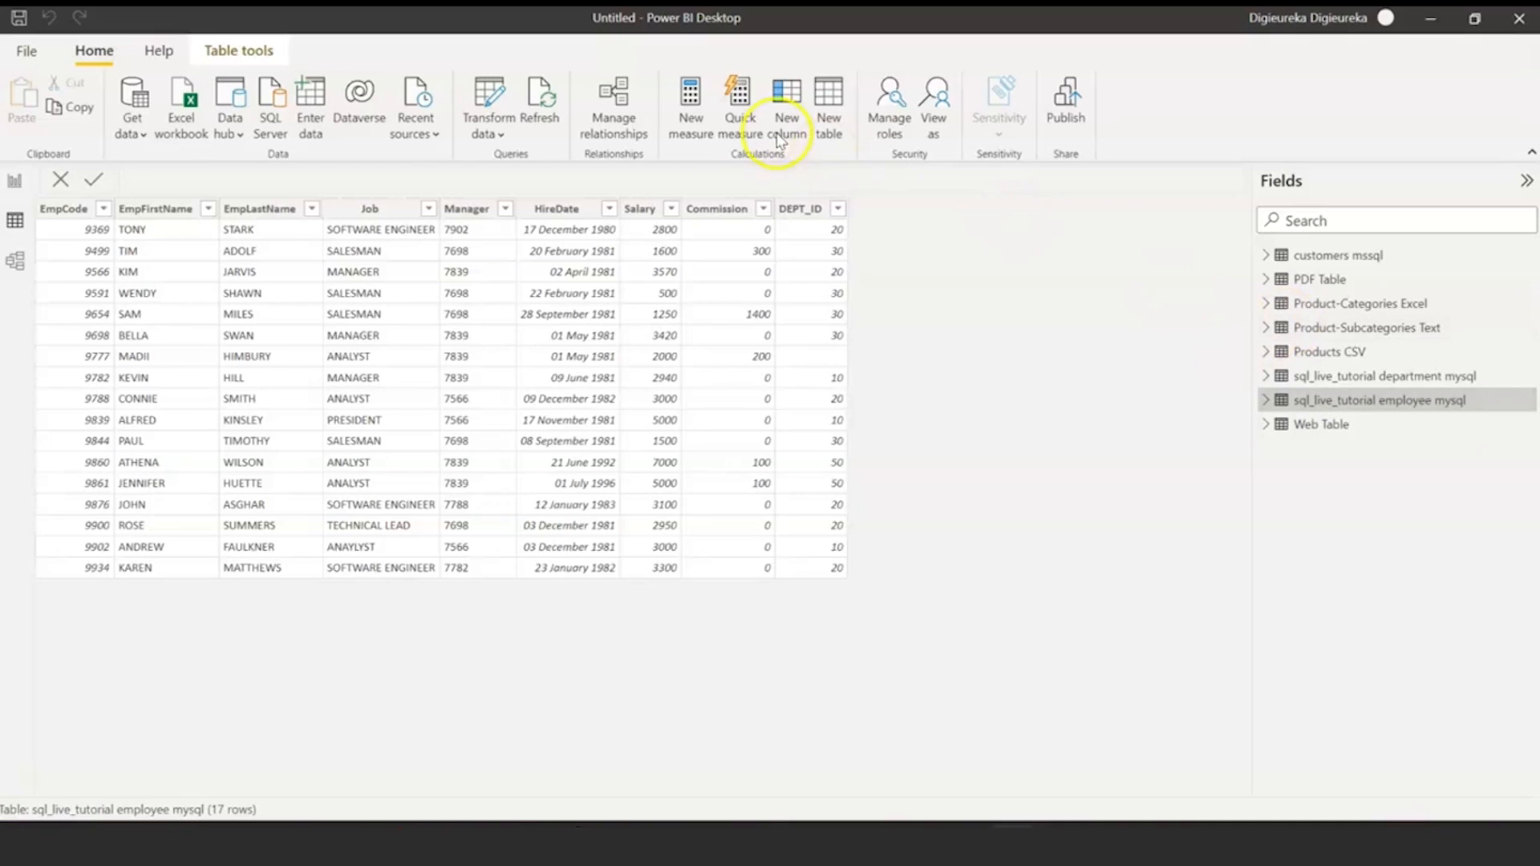
# - Open the full list of available data sources and examine the File connectors
pyautogui.click(133, 136)
pyautogui.click(213, 576)
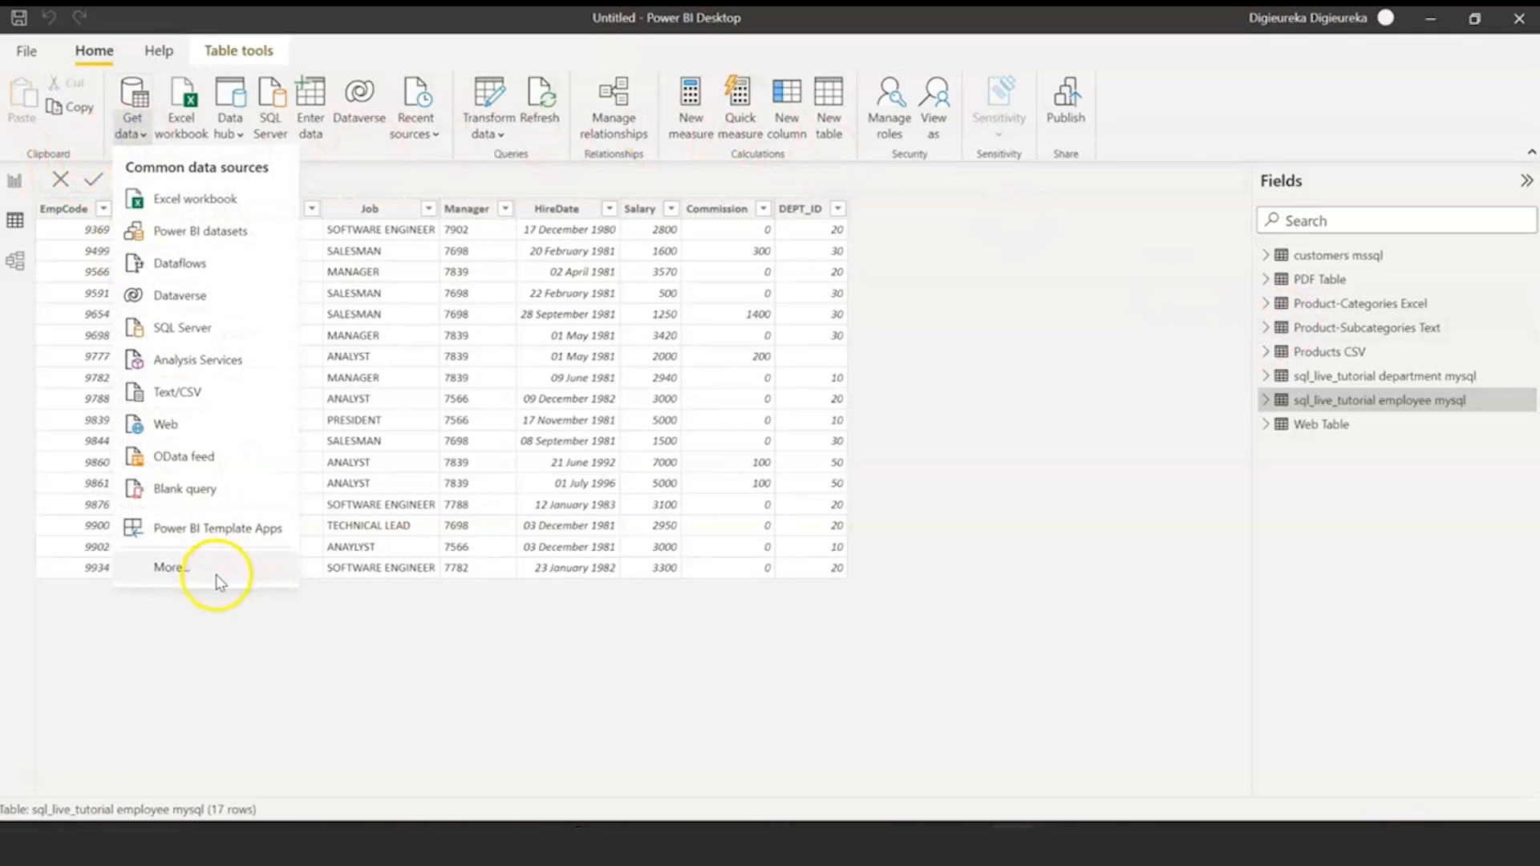
pyautogui.click(243, 557)
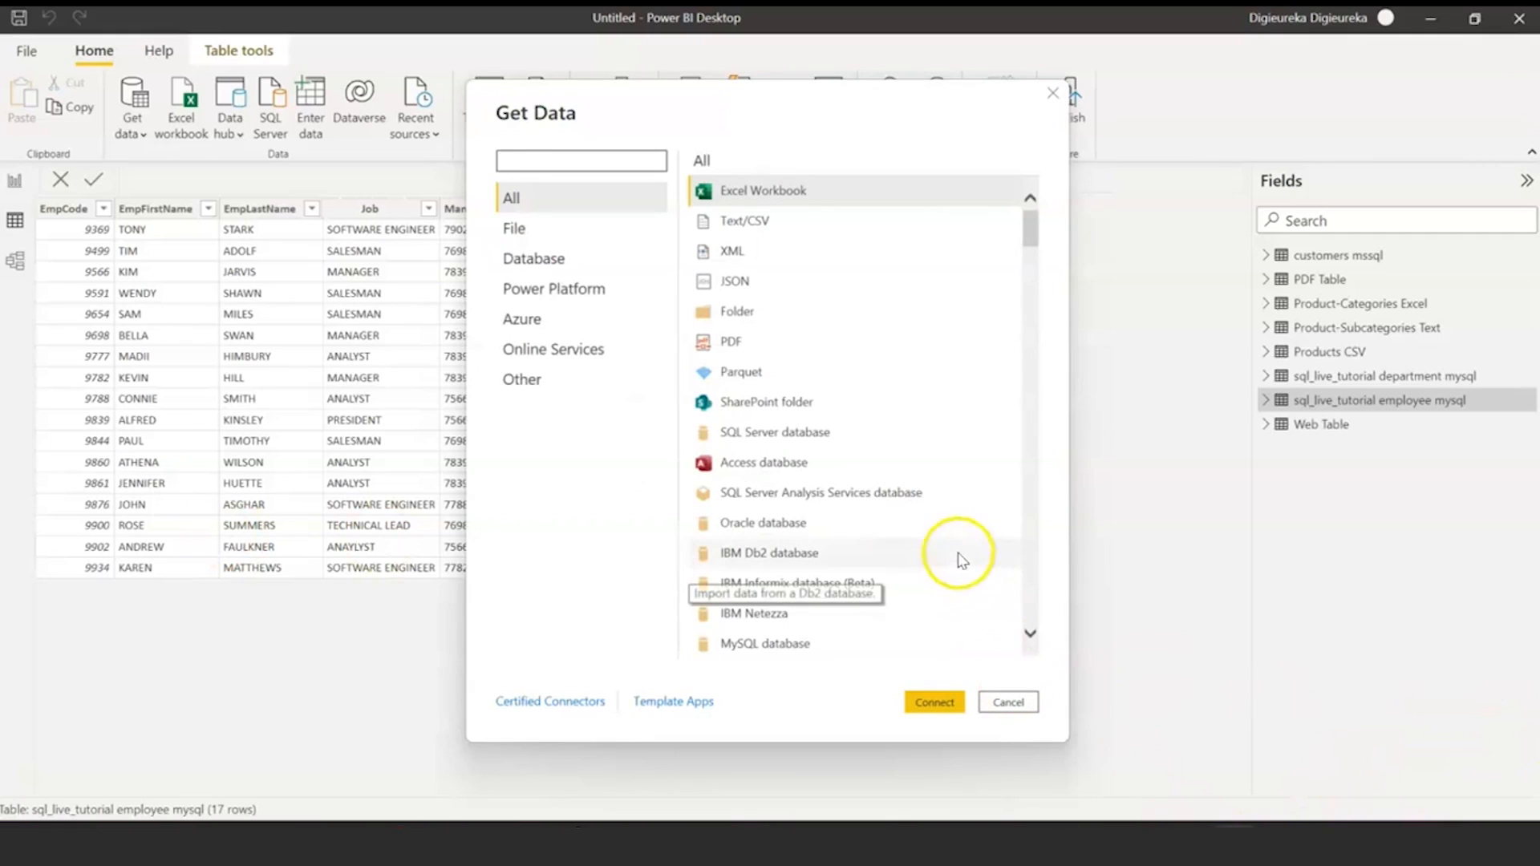
pyautogui.click(536, 243)
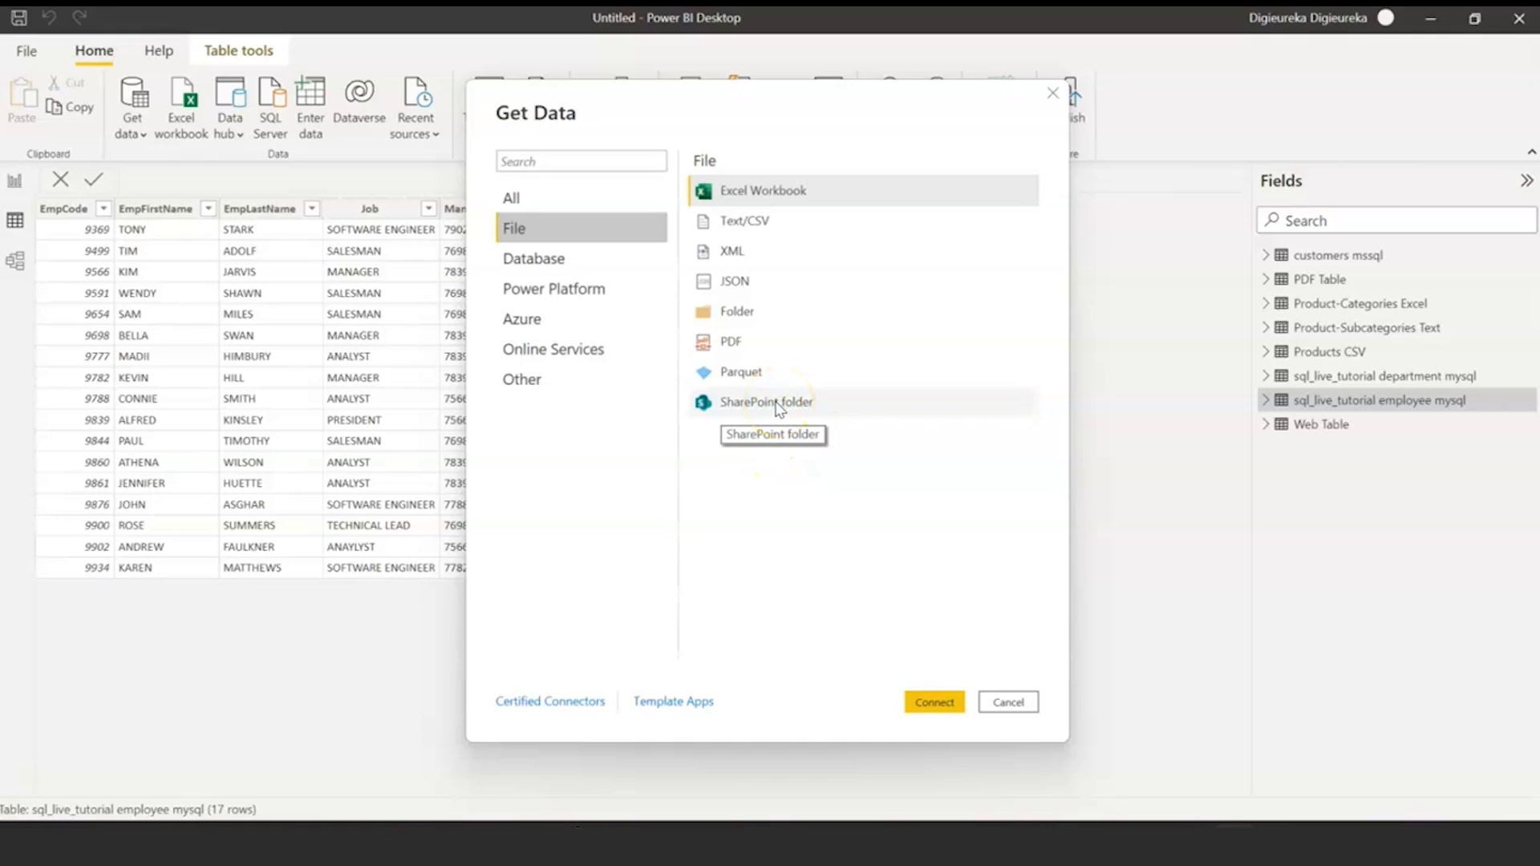
# - Examine the whole list of Database connectors available as data sources
pyautogui.click(583, 263)
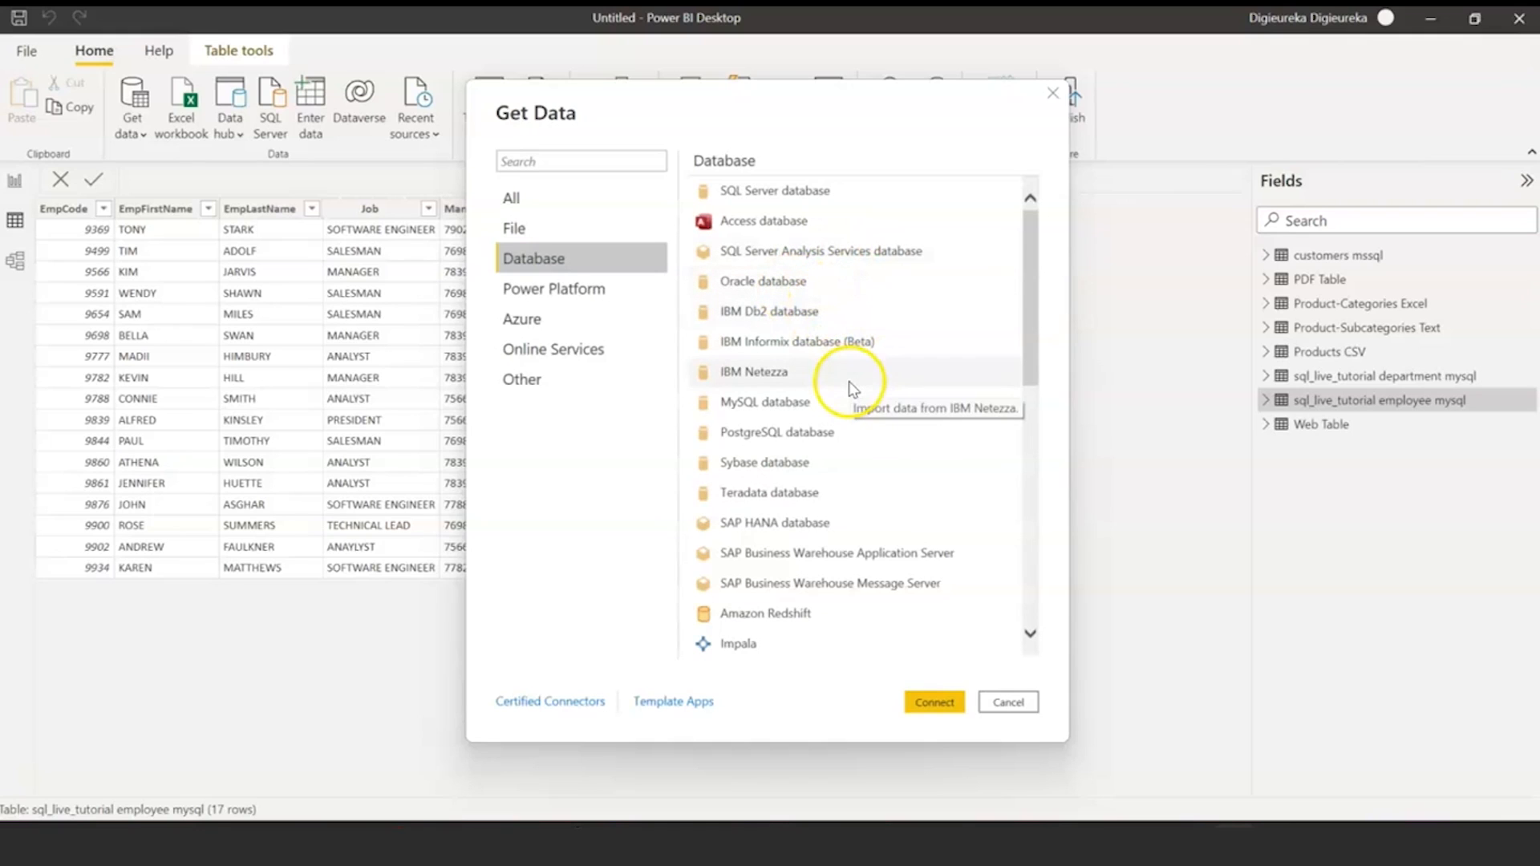
pyautogui.scroll(-3, 813, 434)
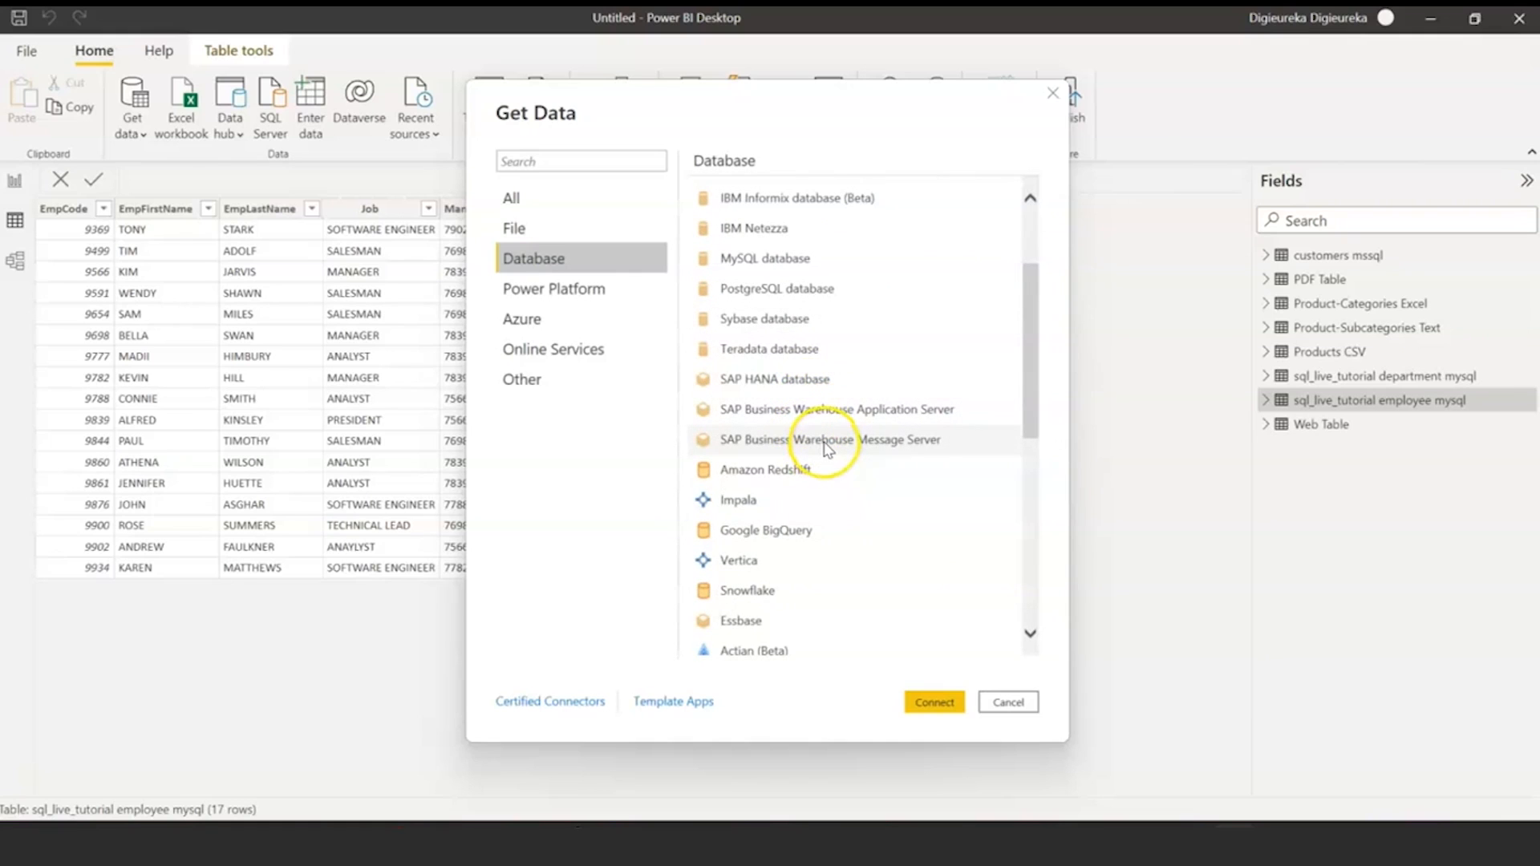
pyautogui.scroll(-2, 826, 445)
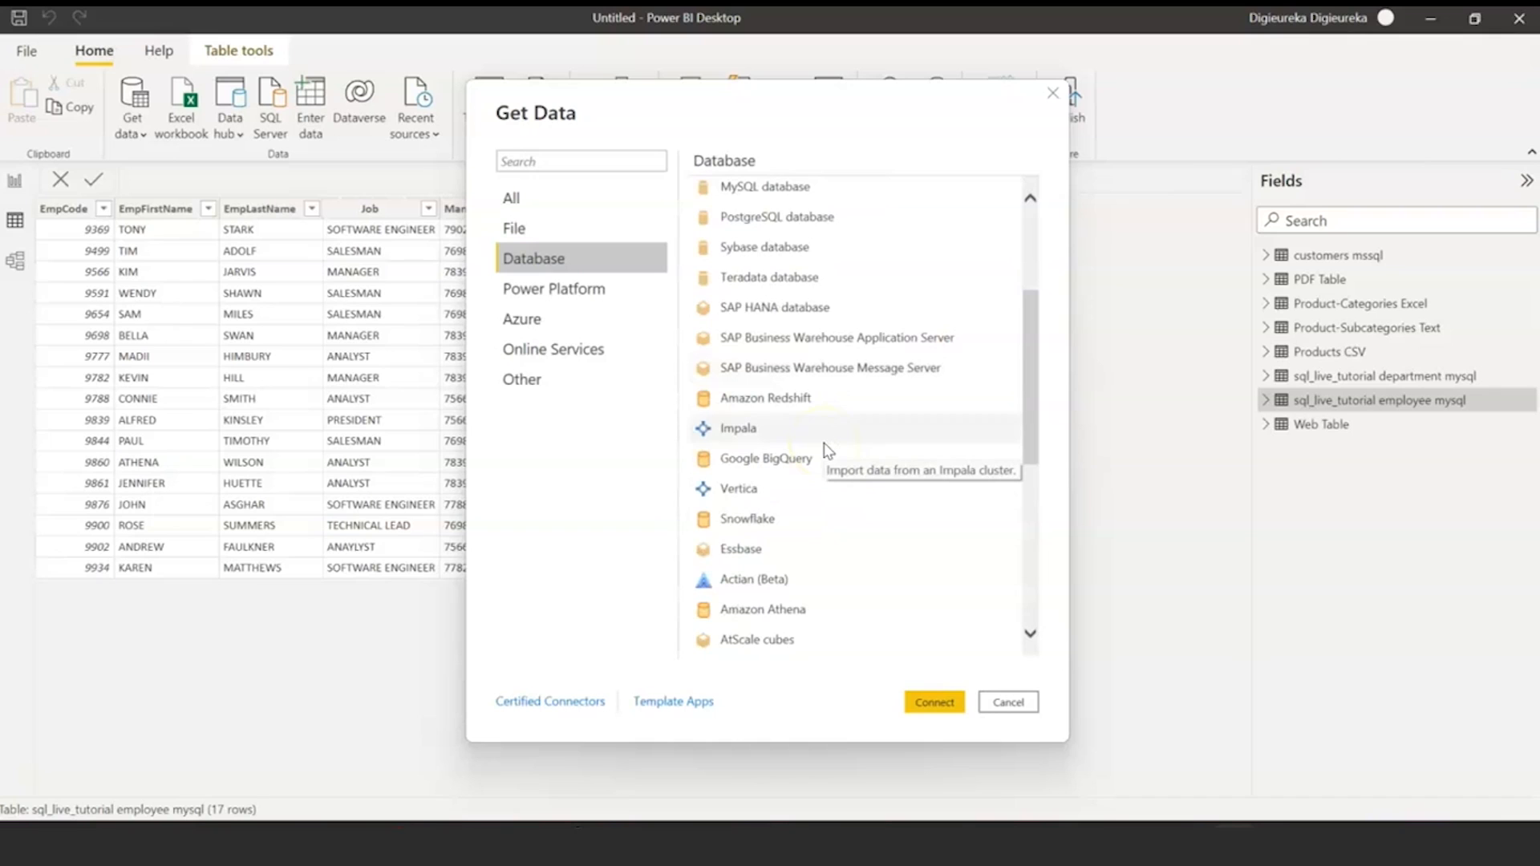
pyautogui.scroll(-2, 828, 450)
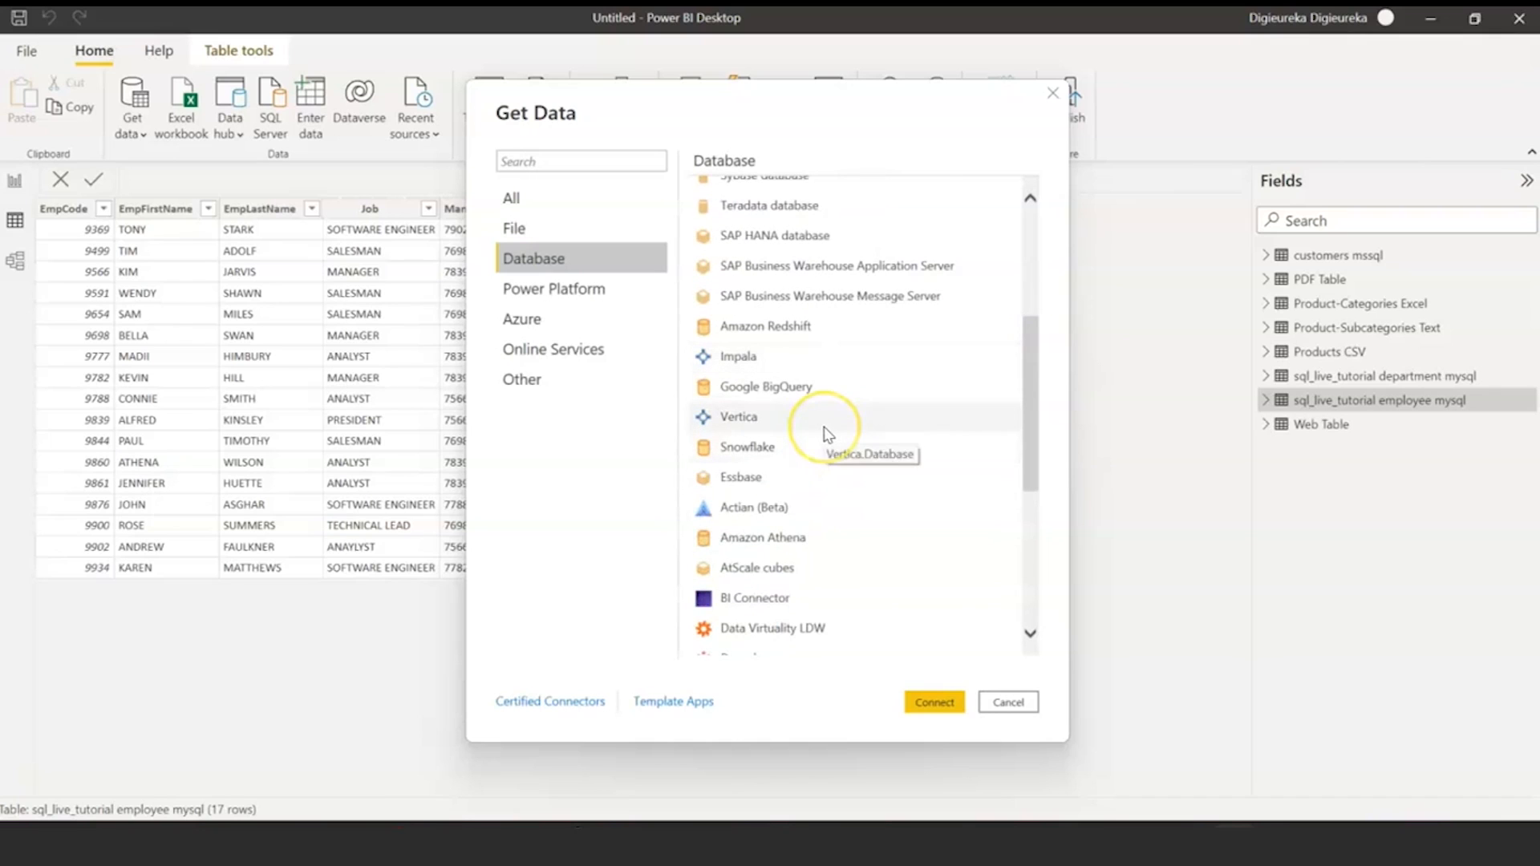
pyautogui.scroll(-2, 826, 445)
pyautogui.scroll(-1, 827, 434)
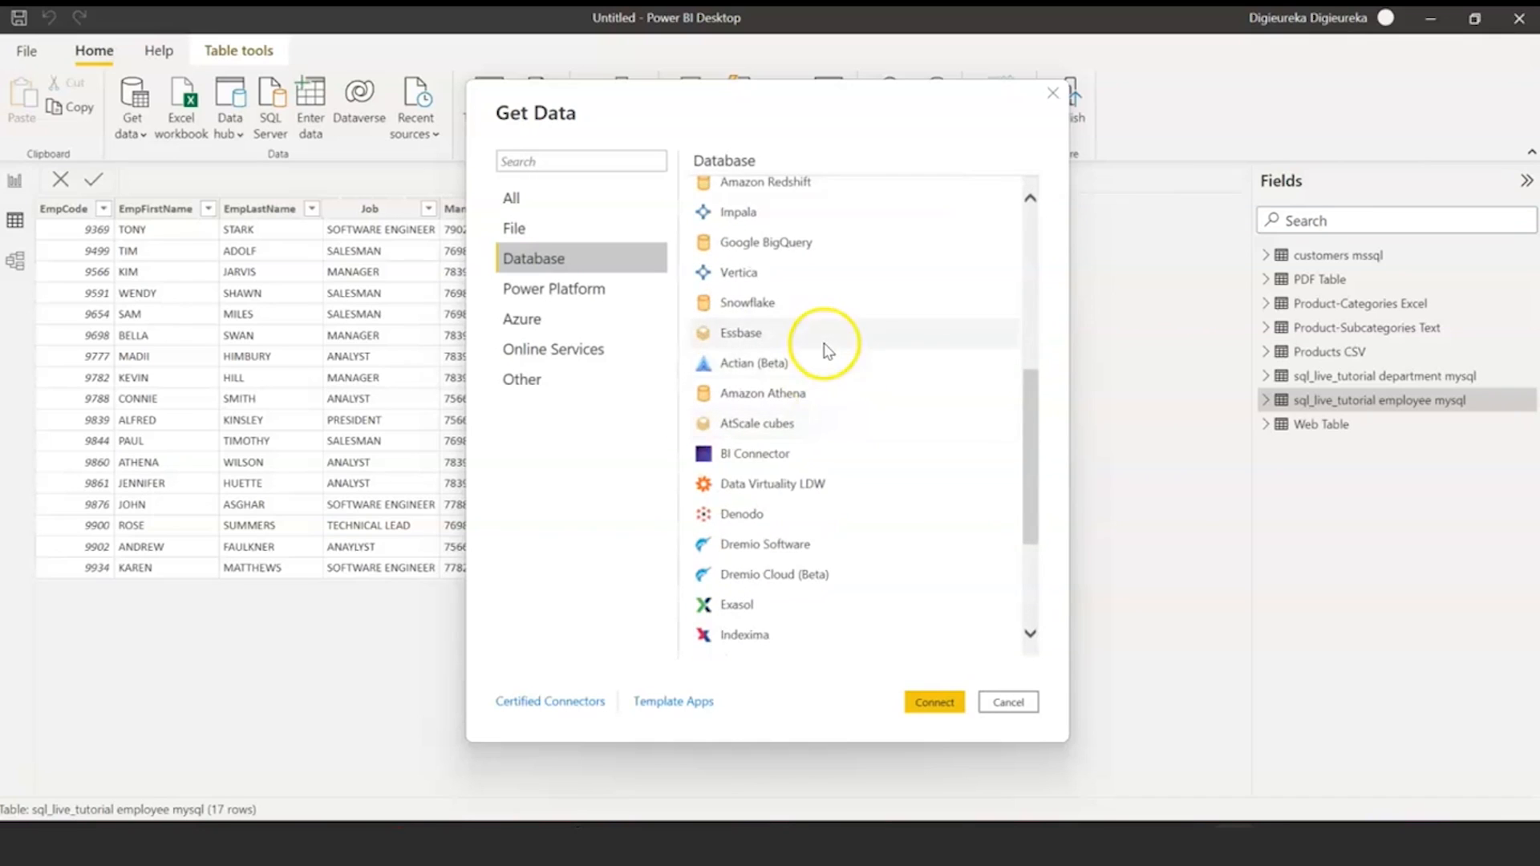
pyautogui.scroll(-3, 826, 361)
pyautogui.scroll(-2, 827, 365)
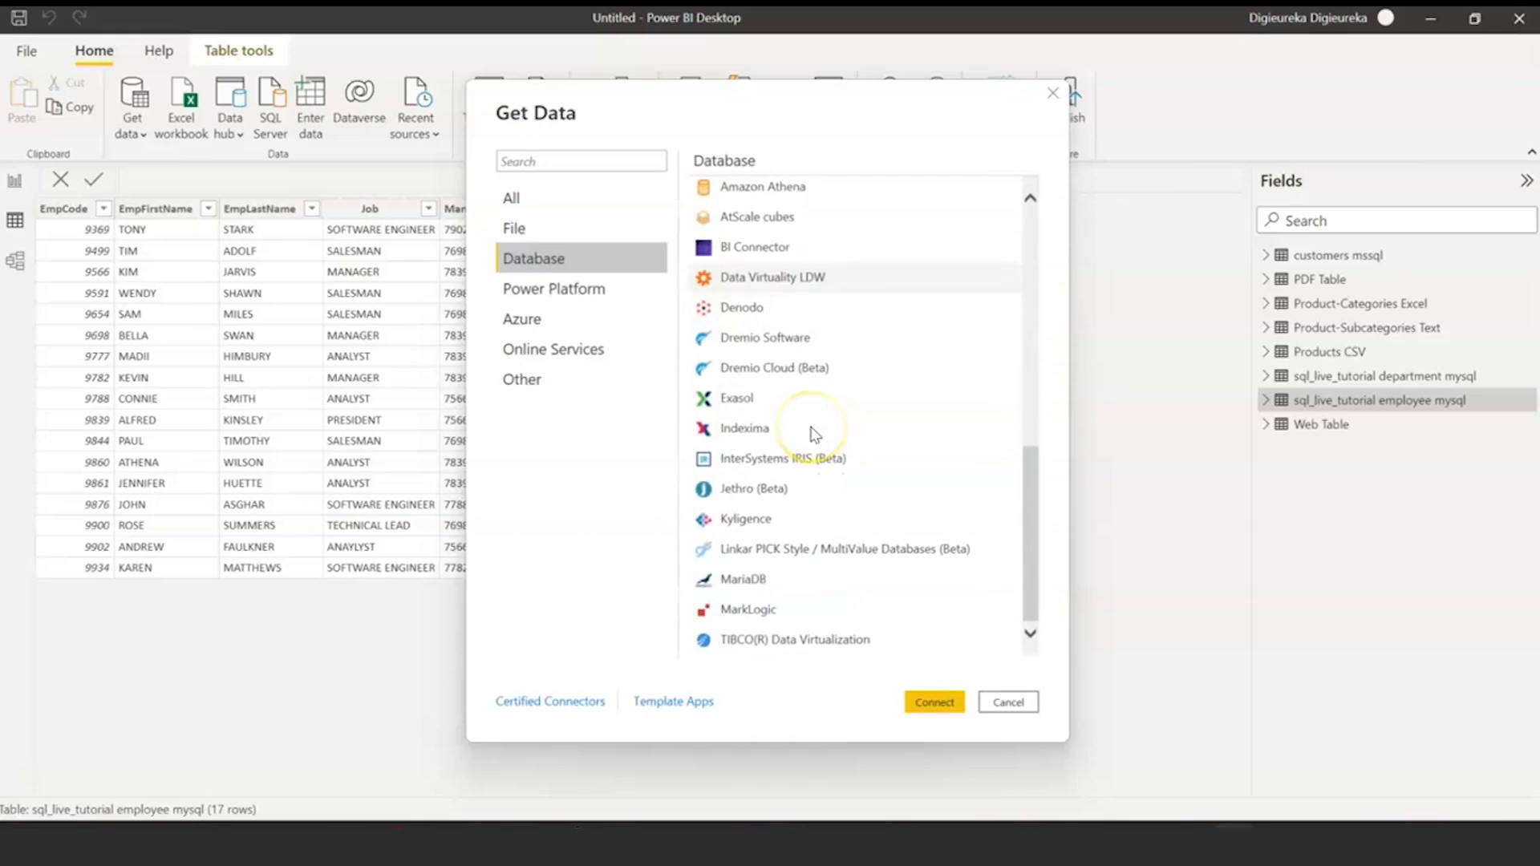
pyautogui.scroll(2, 815, 434)
pyautogui.scroll(2, 815, 421)
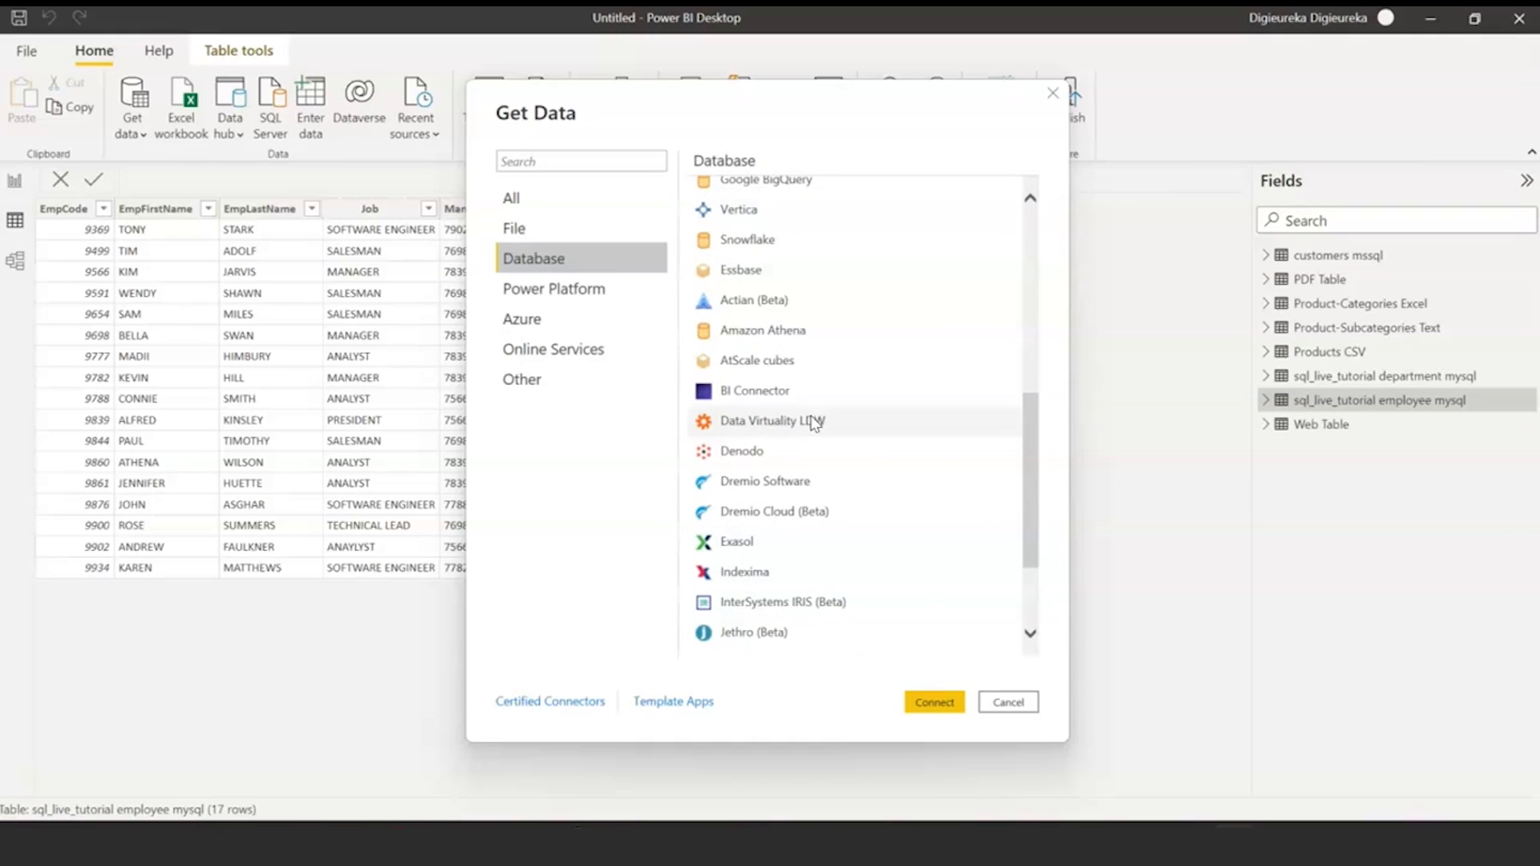
# - Examine the Power Platform connectors and the whole list of Azure connectors available as data sources
pyautogui.click(612, 304)
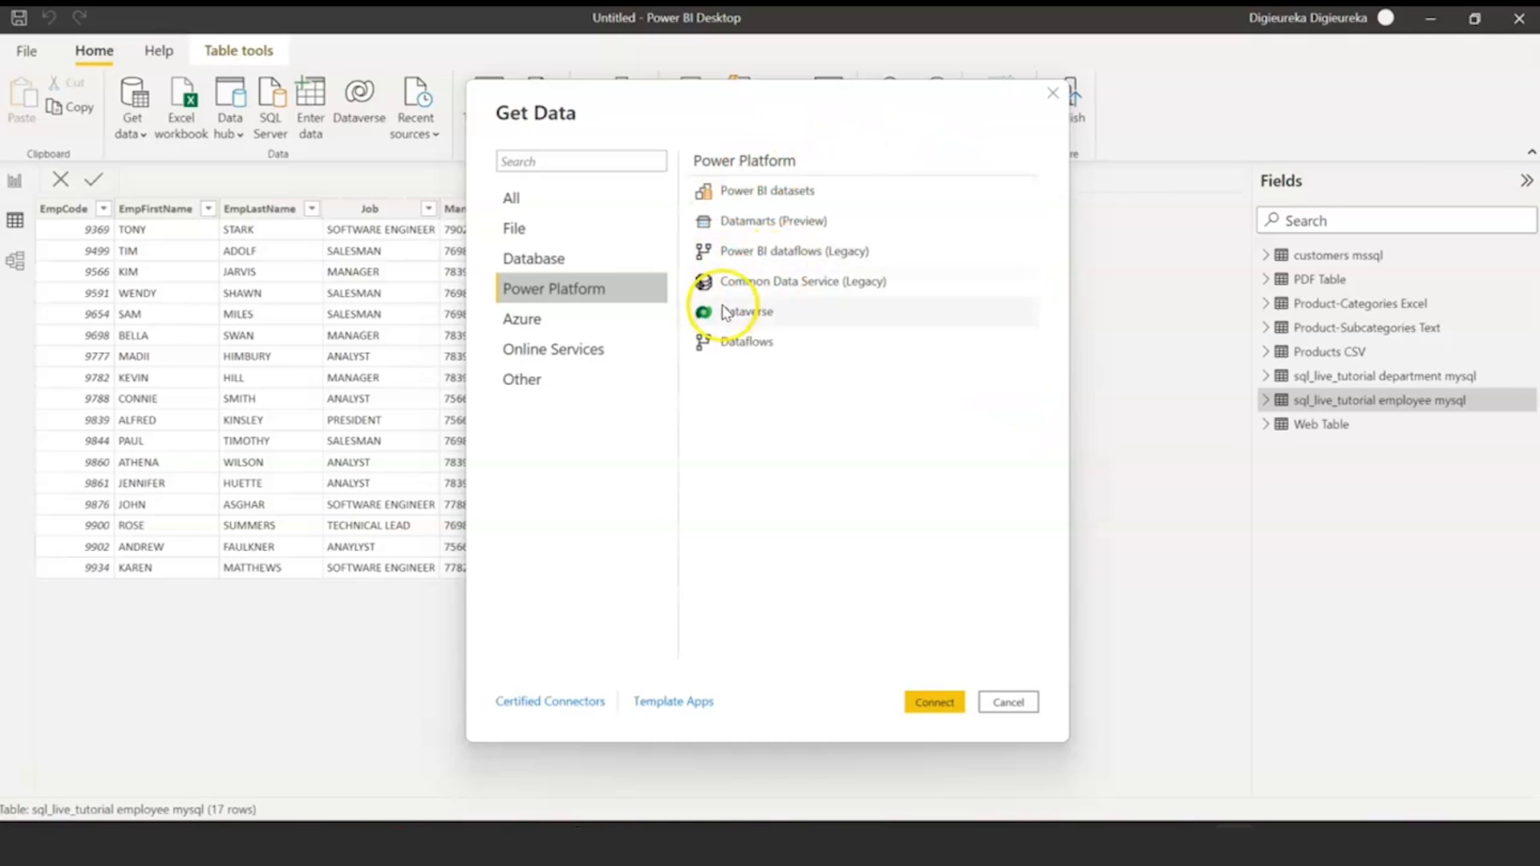
pyautogui.click(579, 322)
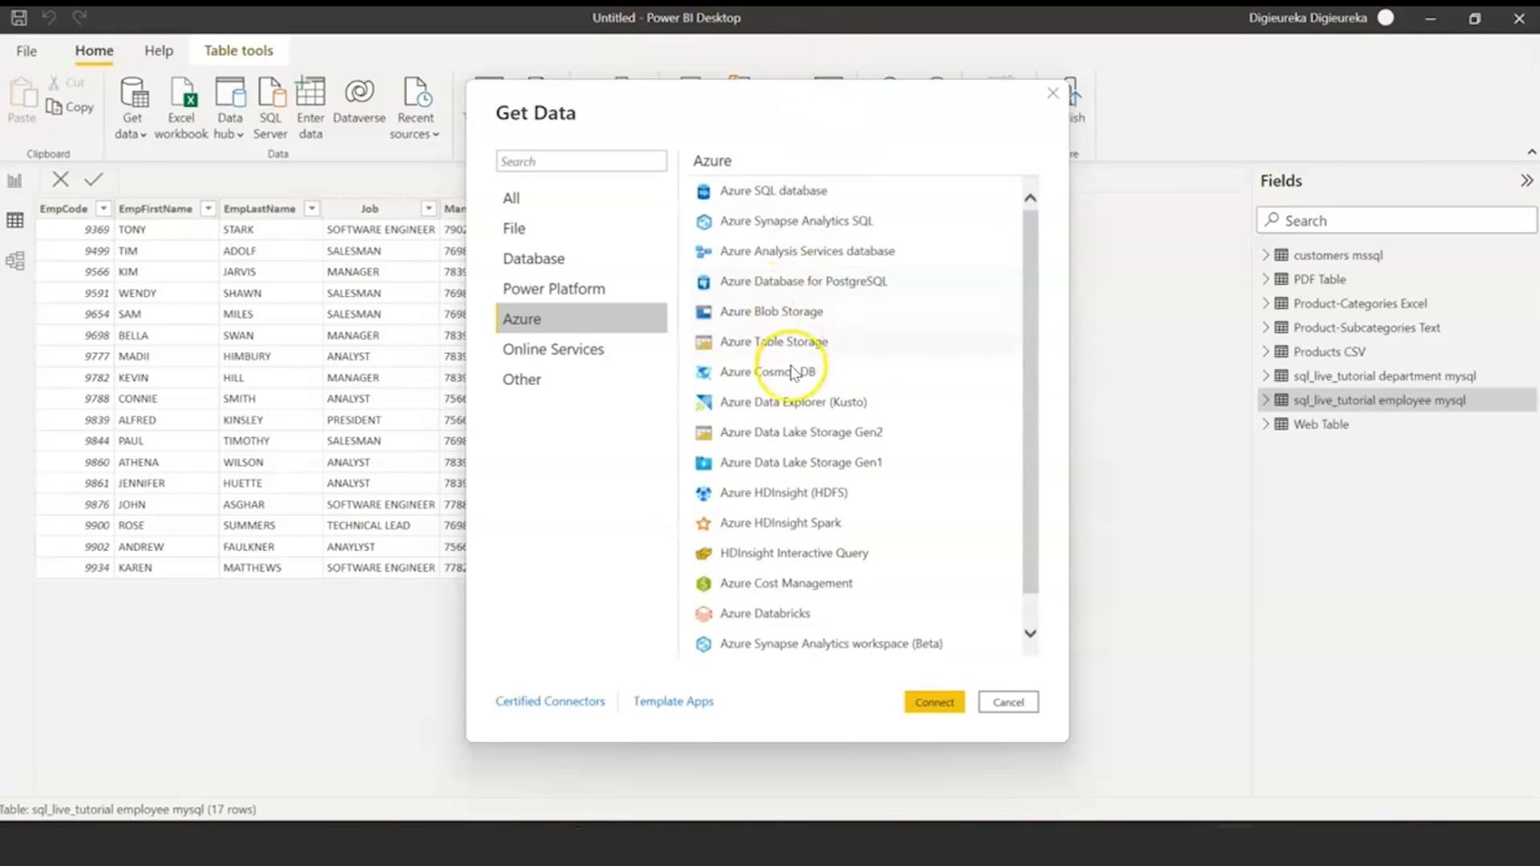
pyautogui.click(764, 522)
pyautogui.scroll(-1, 764, 522)
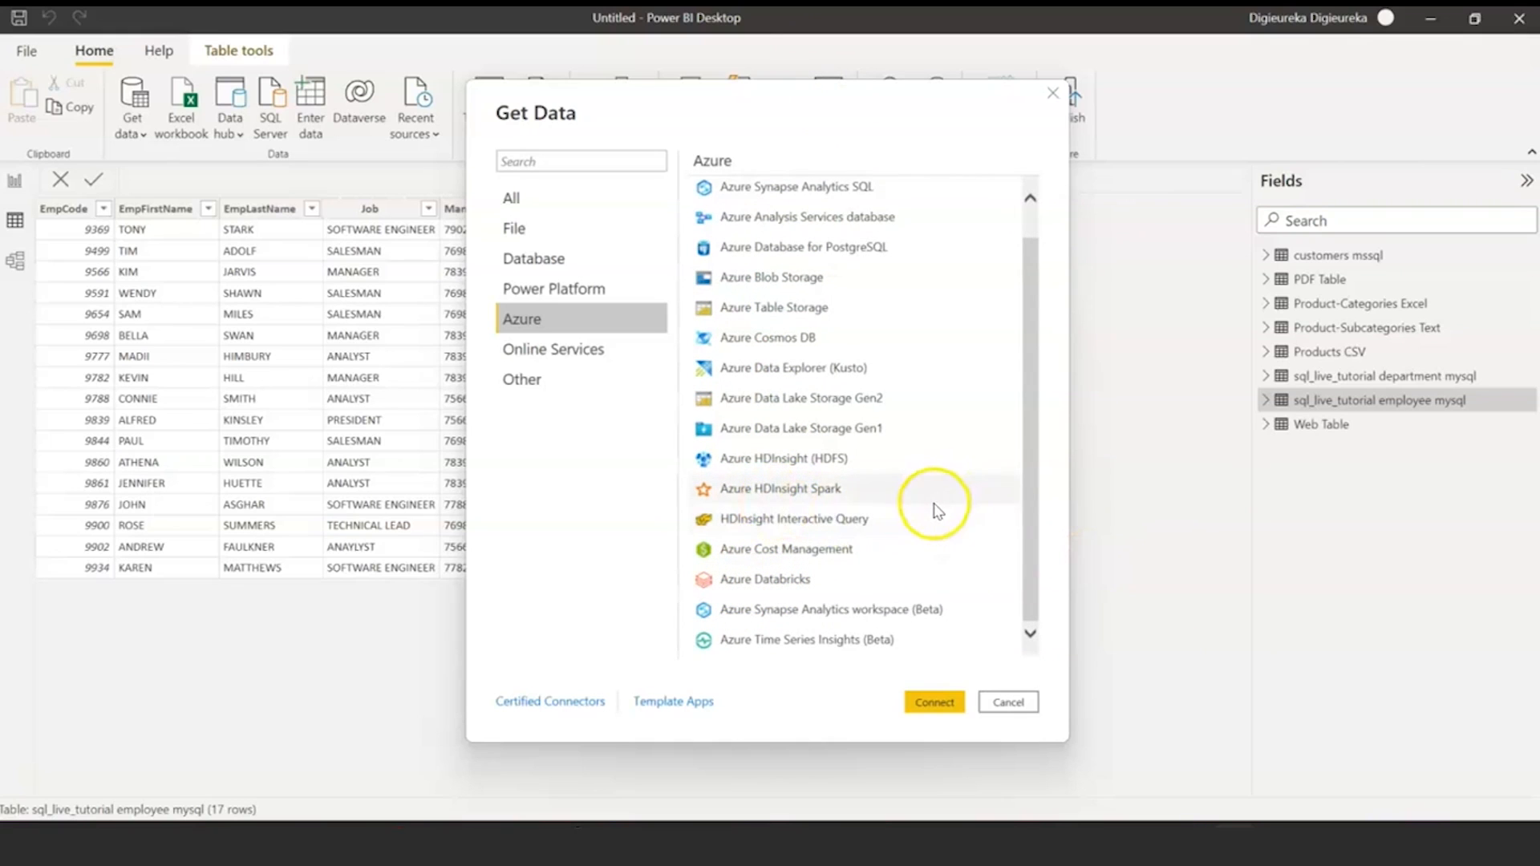
pyautogui.scroll(1, 935, 510)
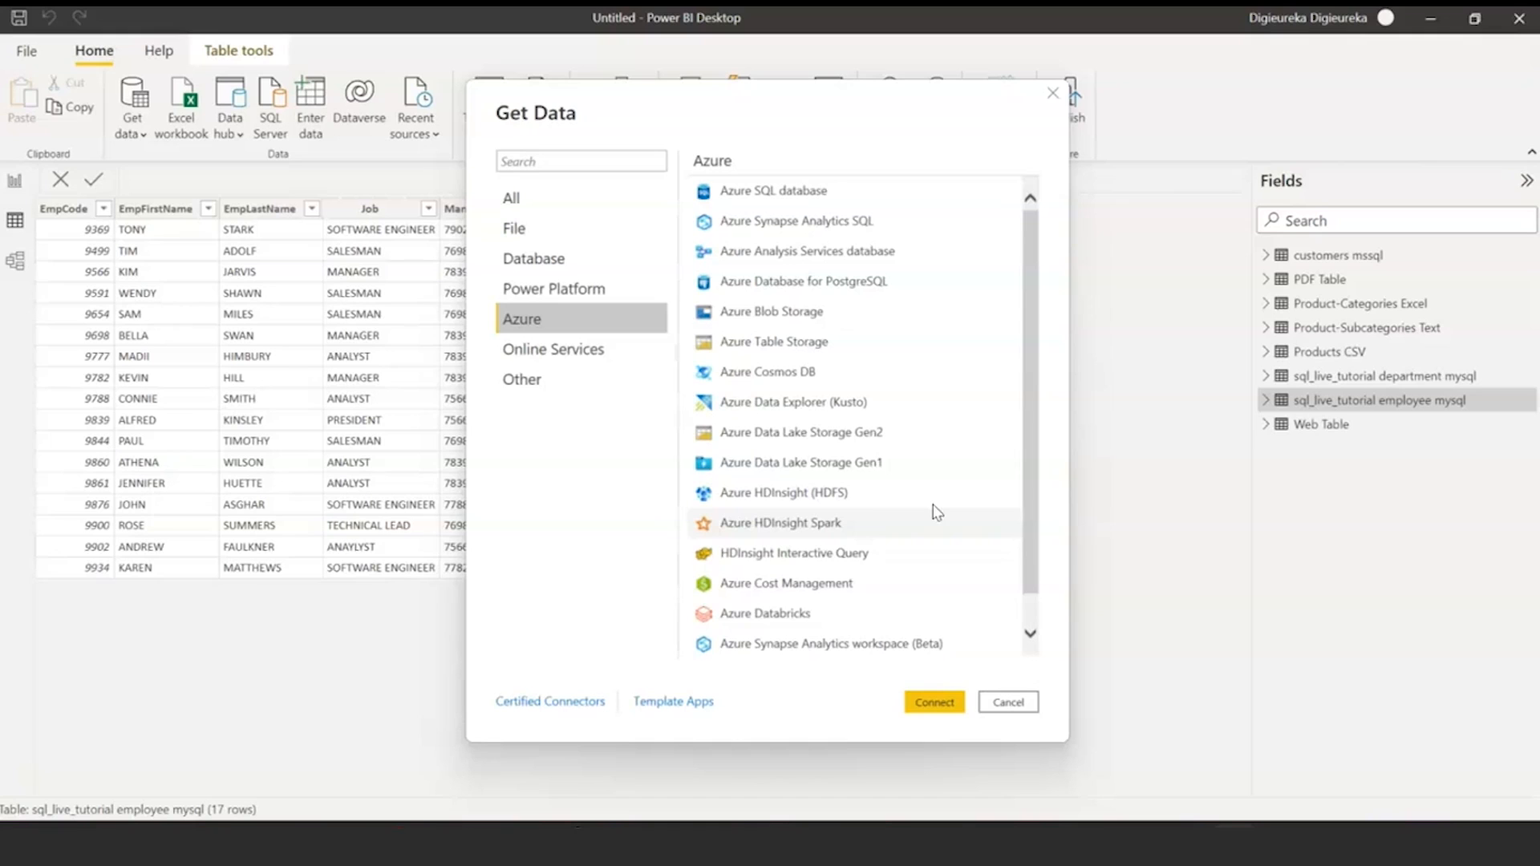
# - Examine the whole list of Online Services connectors available as data sources
pyautogui.click(654, 350)
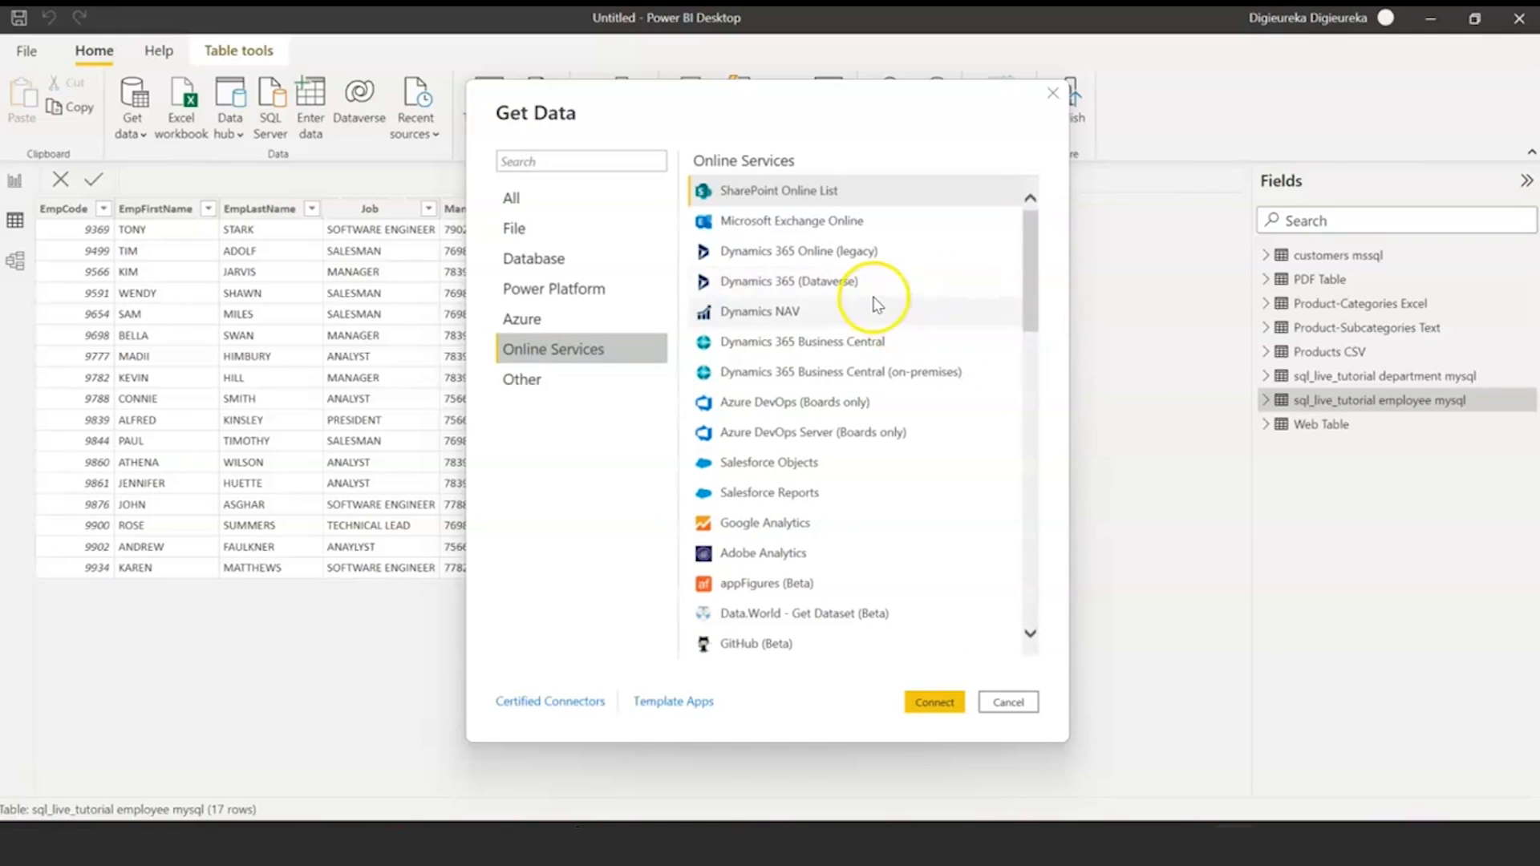
pyautogui.scroll(-10, 877, 305)
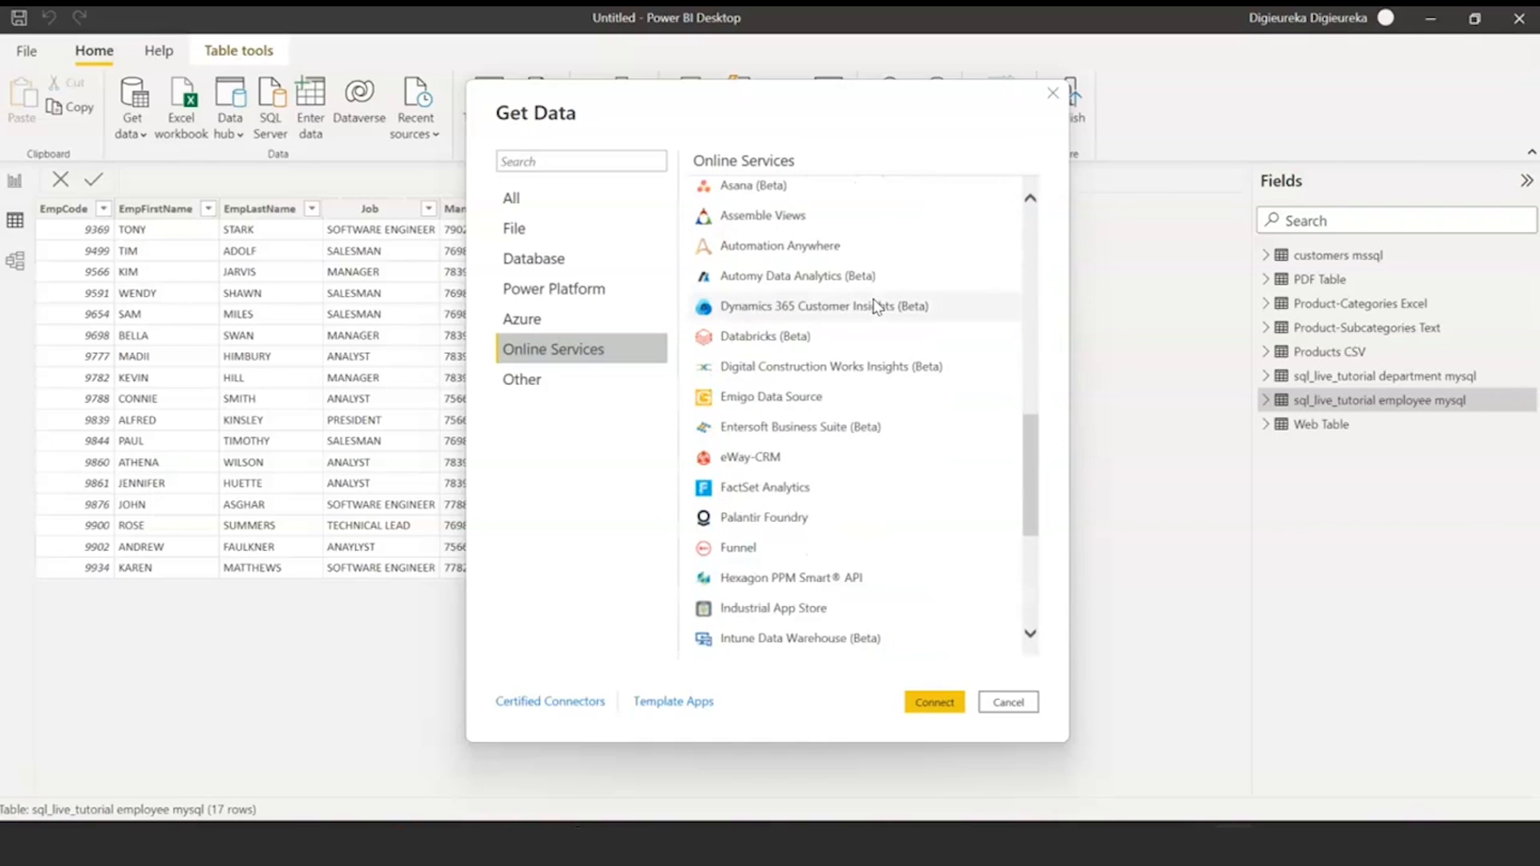
pyautogui.scroll(-5, 877, 305)
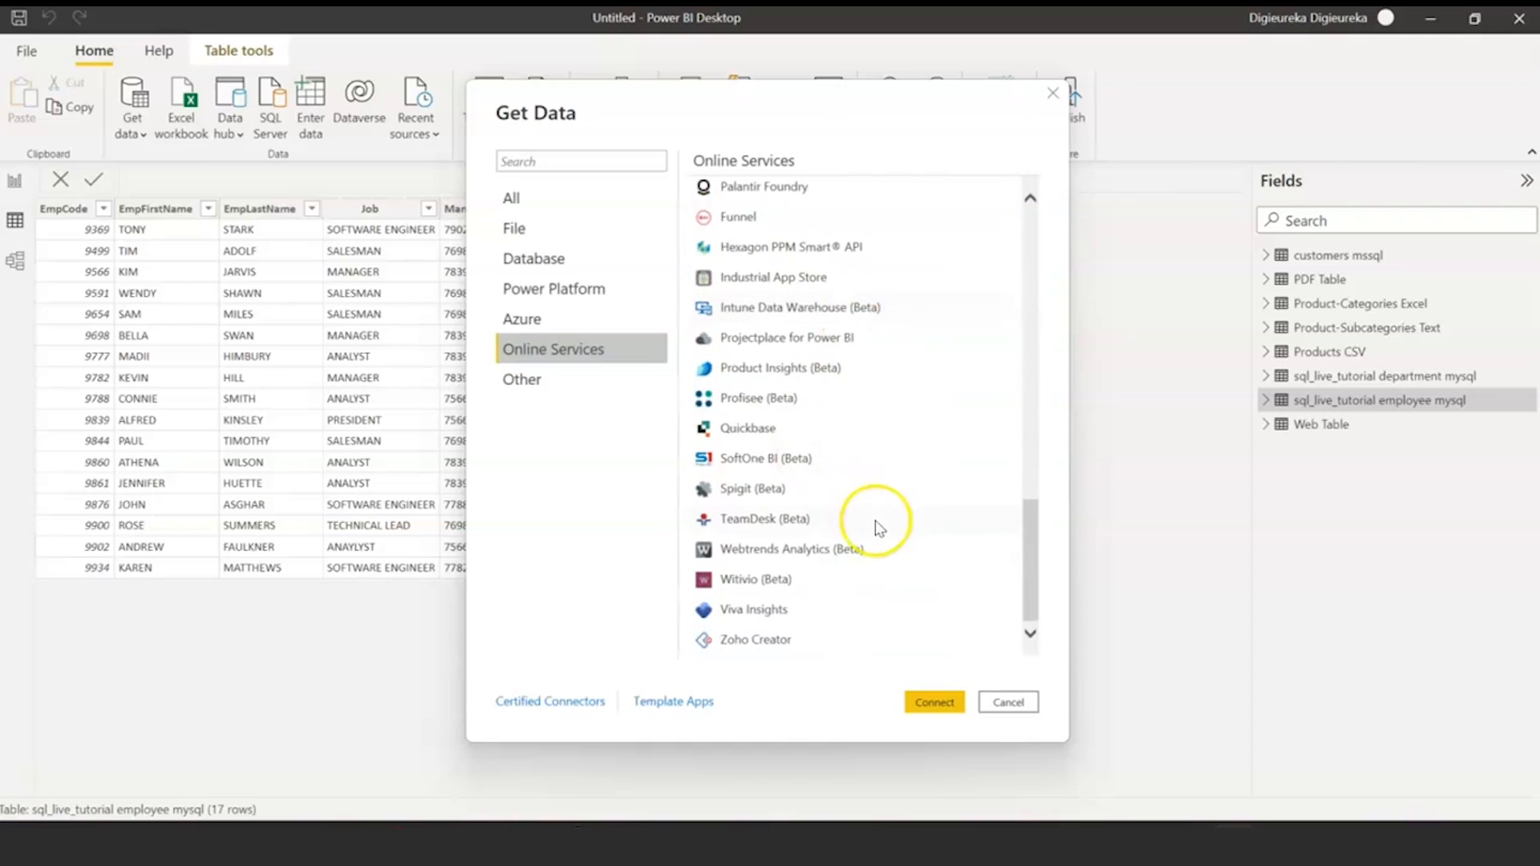
pyautogui.scroll(9, 902, 513)
pyautogui.scroll(4, 905, 512)
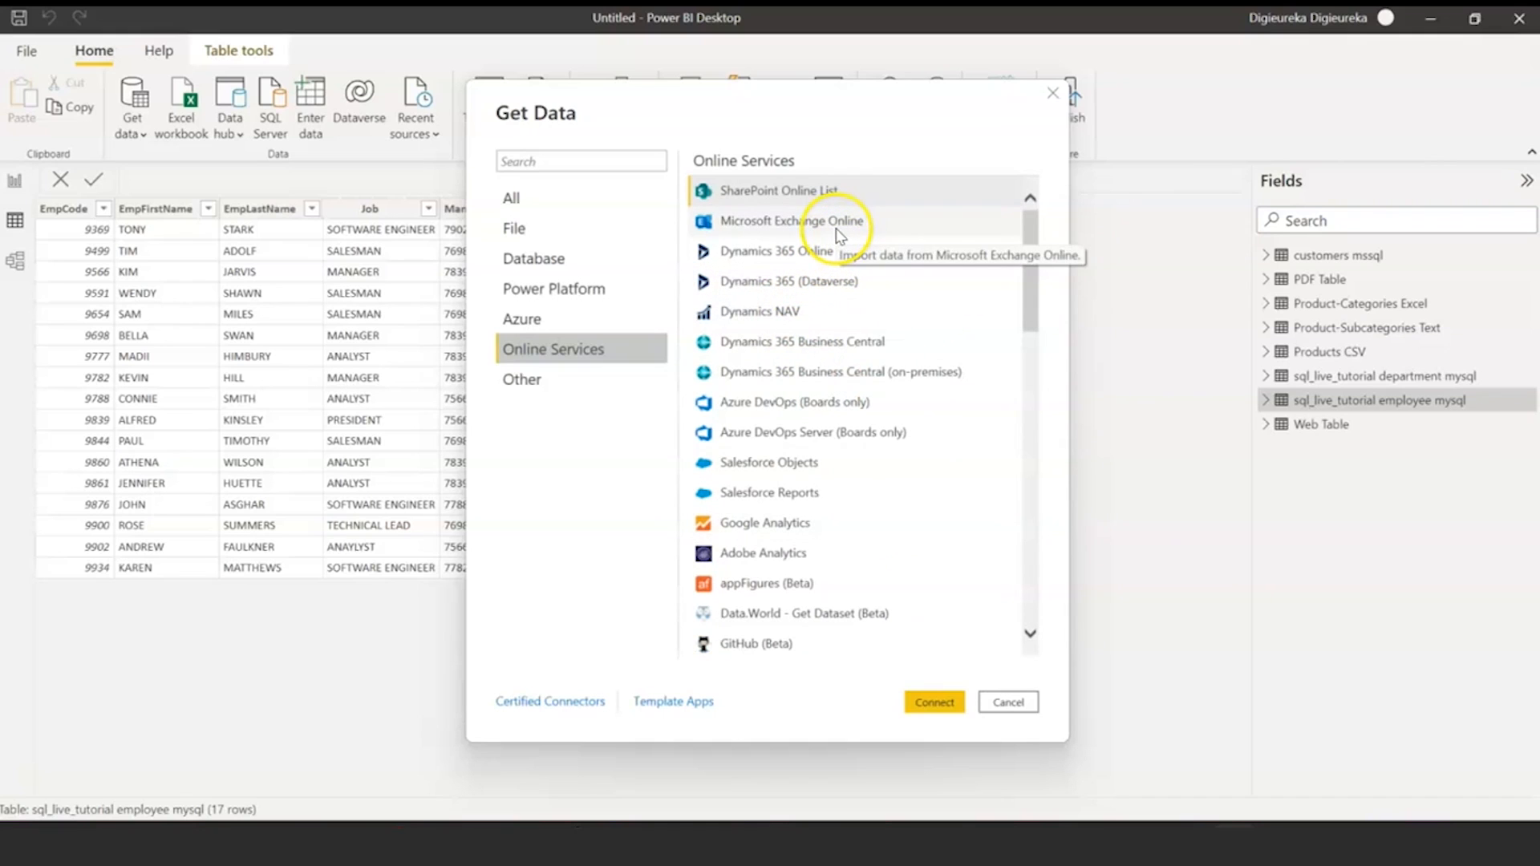
pyautogui.scroll(-1, 859, 458)
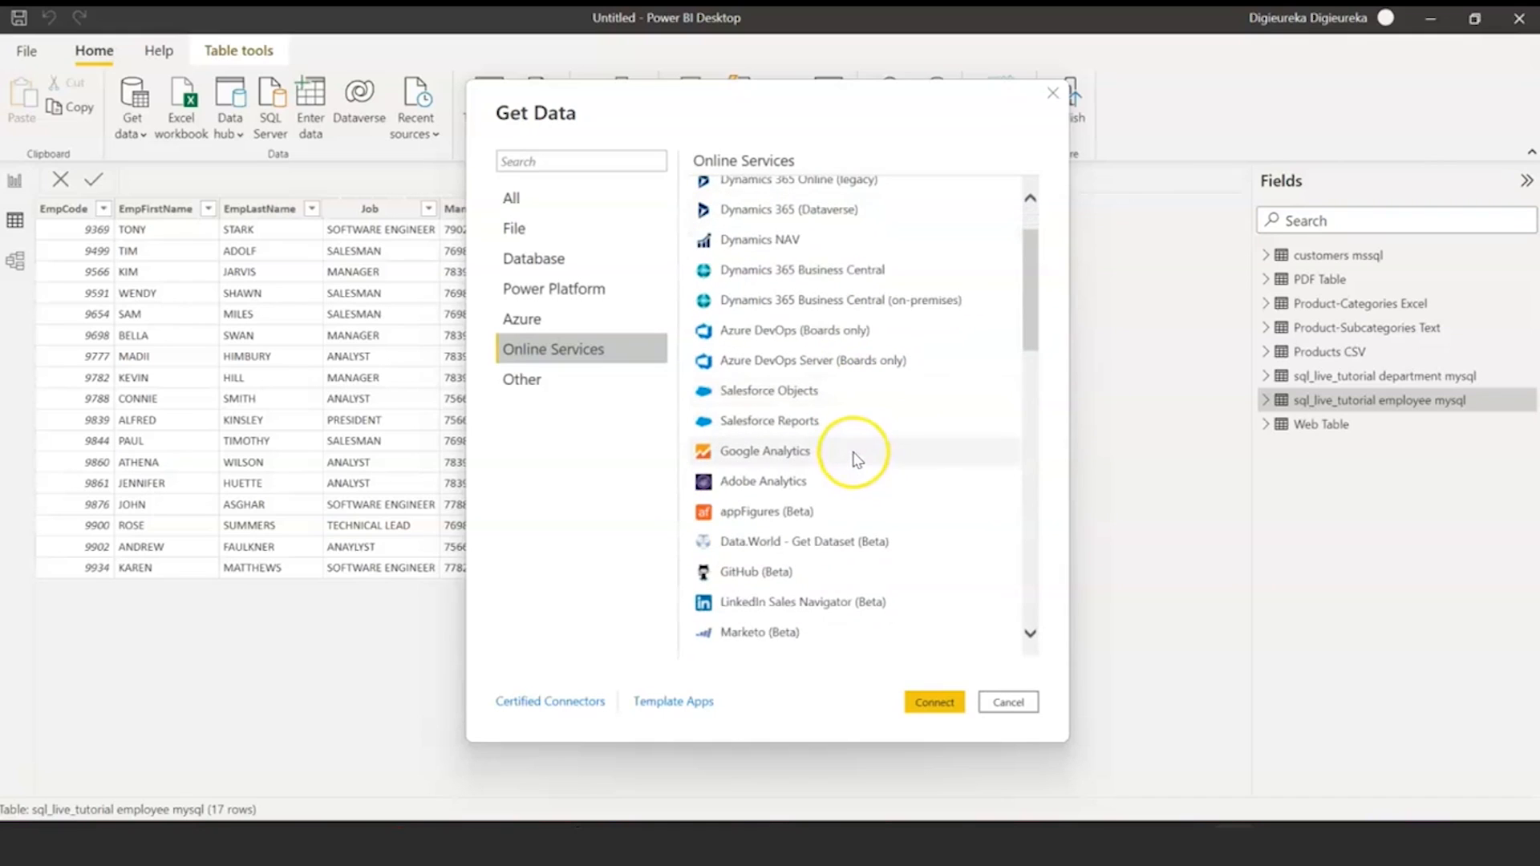
pyautogui.scroll(-1, 857, 457)
pyautogui.scroll(-1, 855, 459)
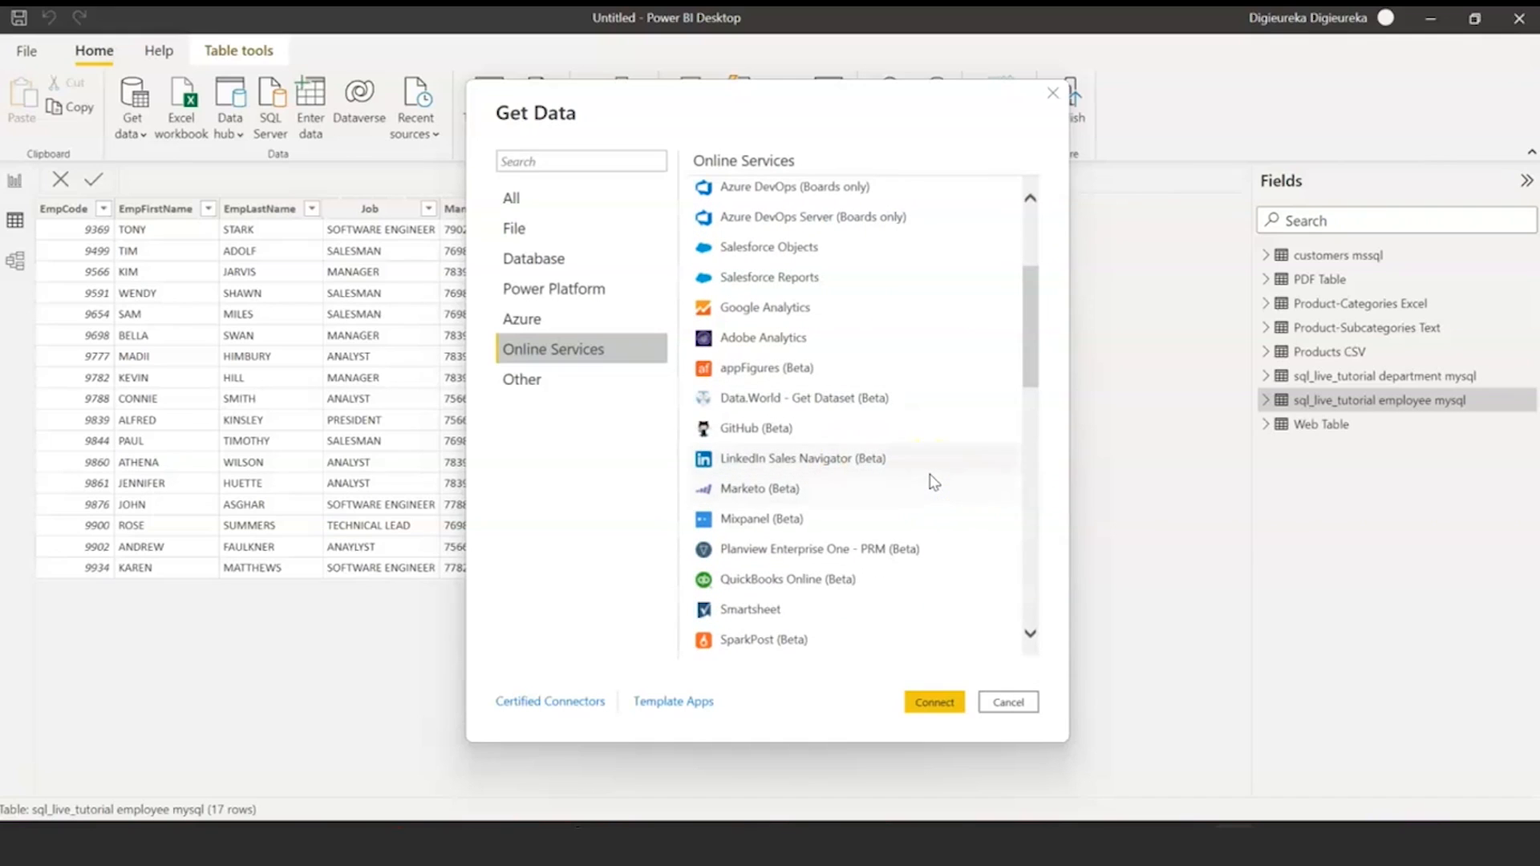
pyautogui.scroll(-5, 928, 478)
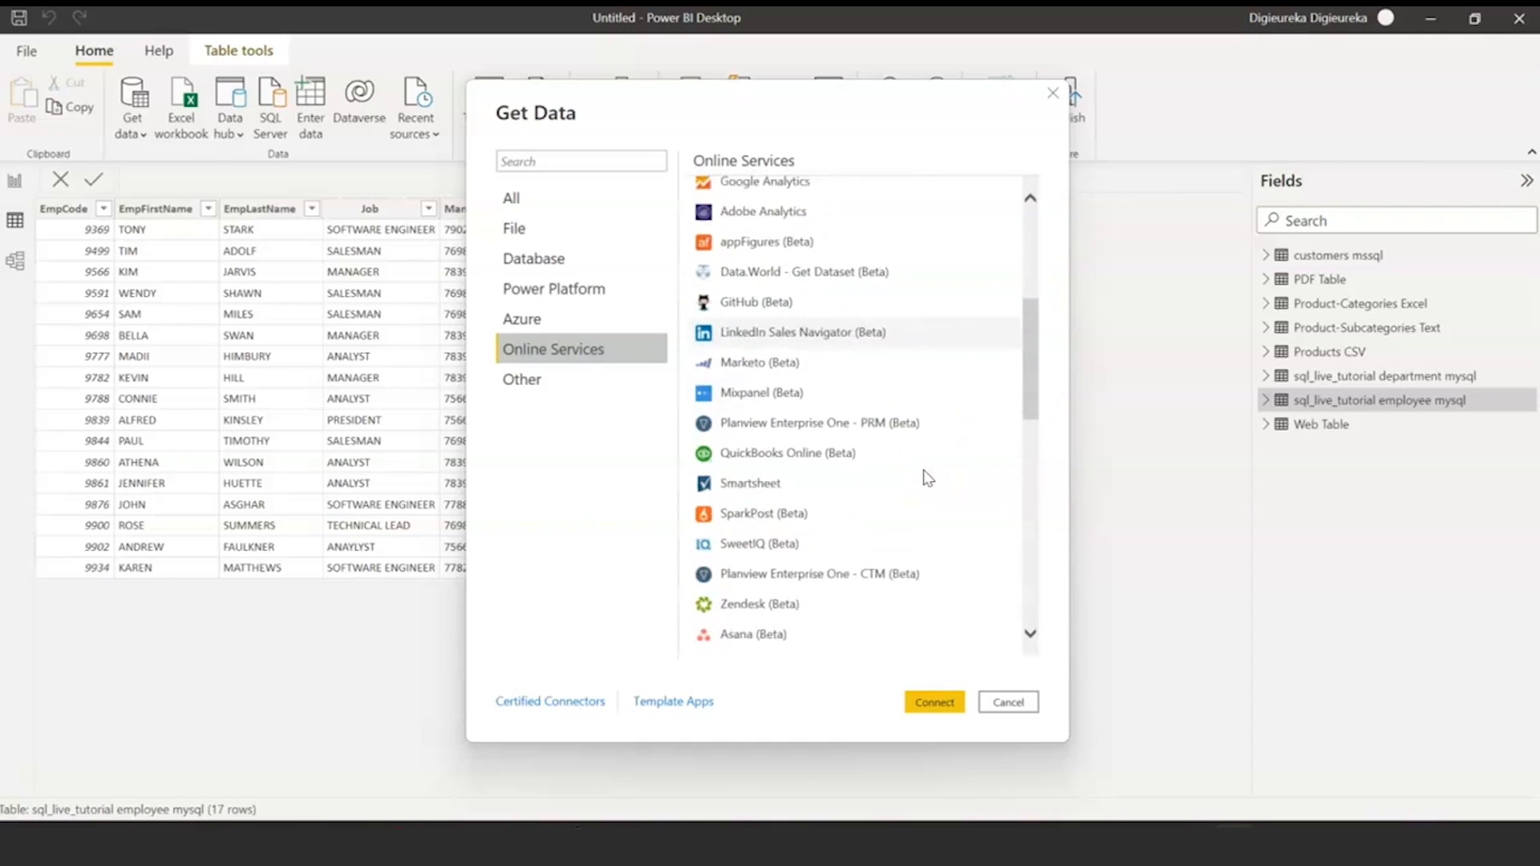
pyautogui.scroll(-8, 928, 479)
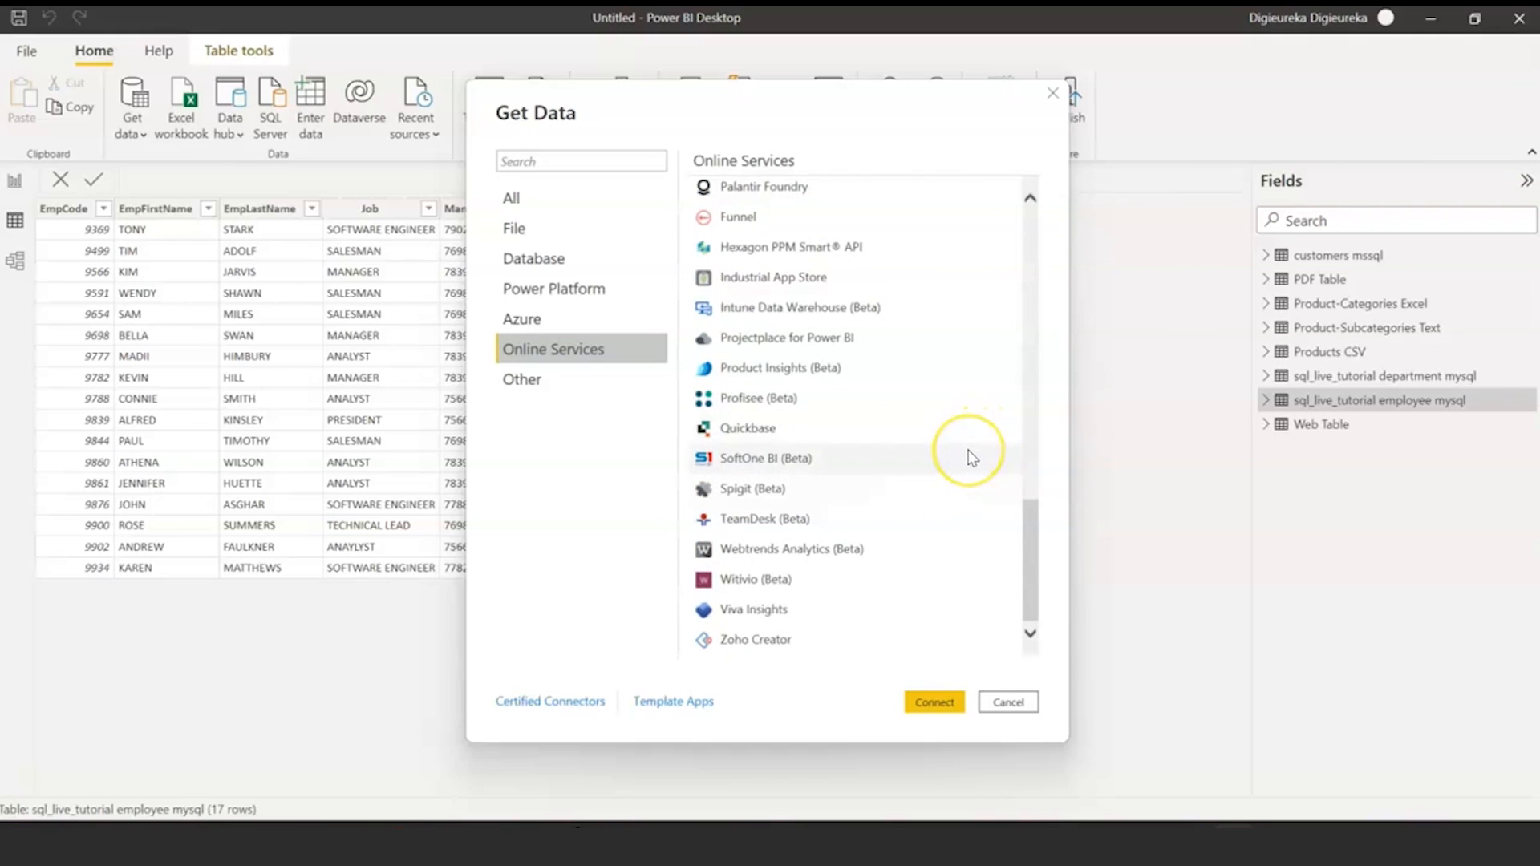
pyautogui.scroll(2, 968, 456)
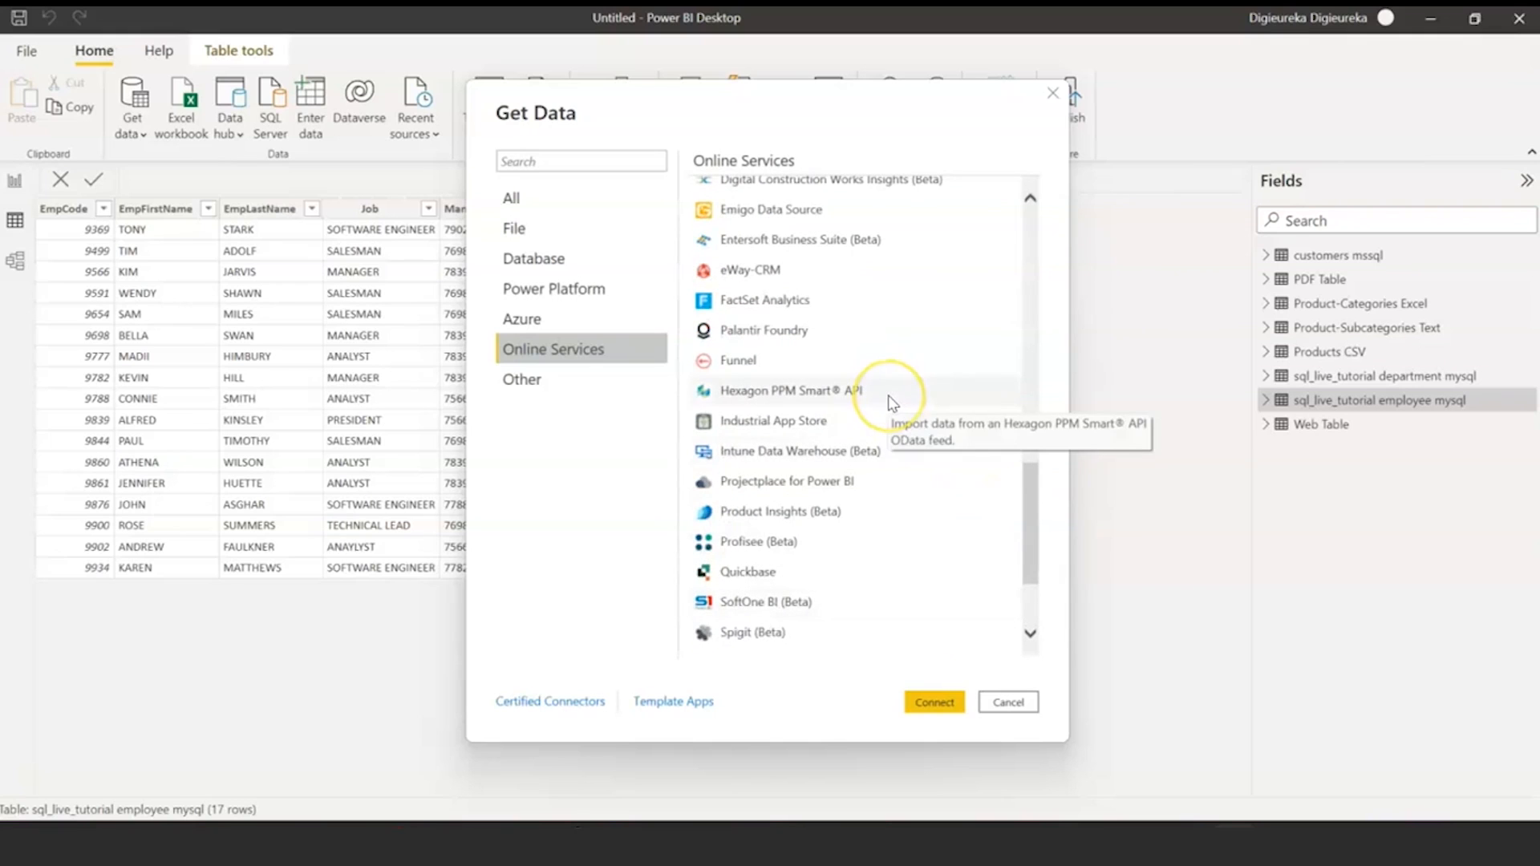
# - Examine the whole list of Other connectors, then close the data source list without connecting
pyautogui.click(575, 378)
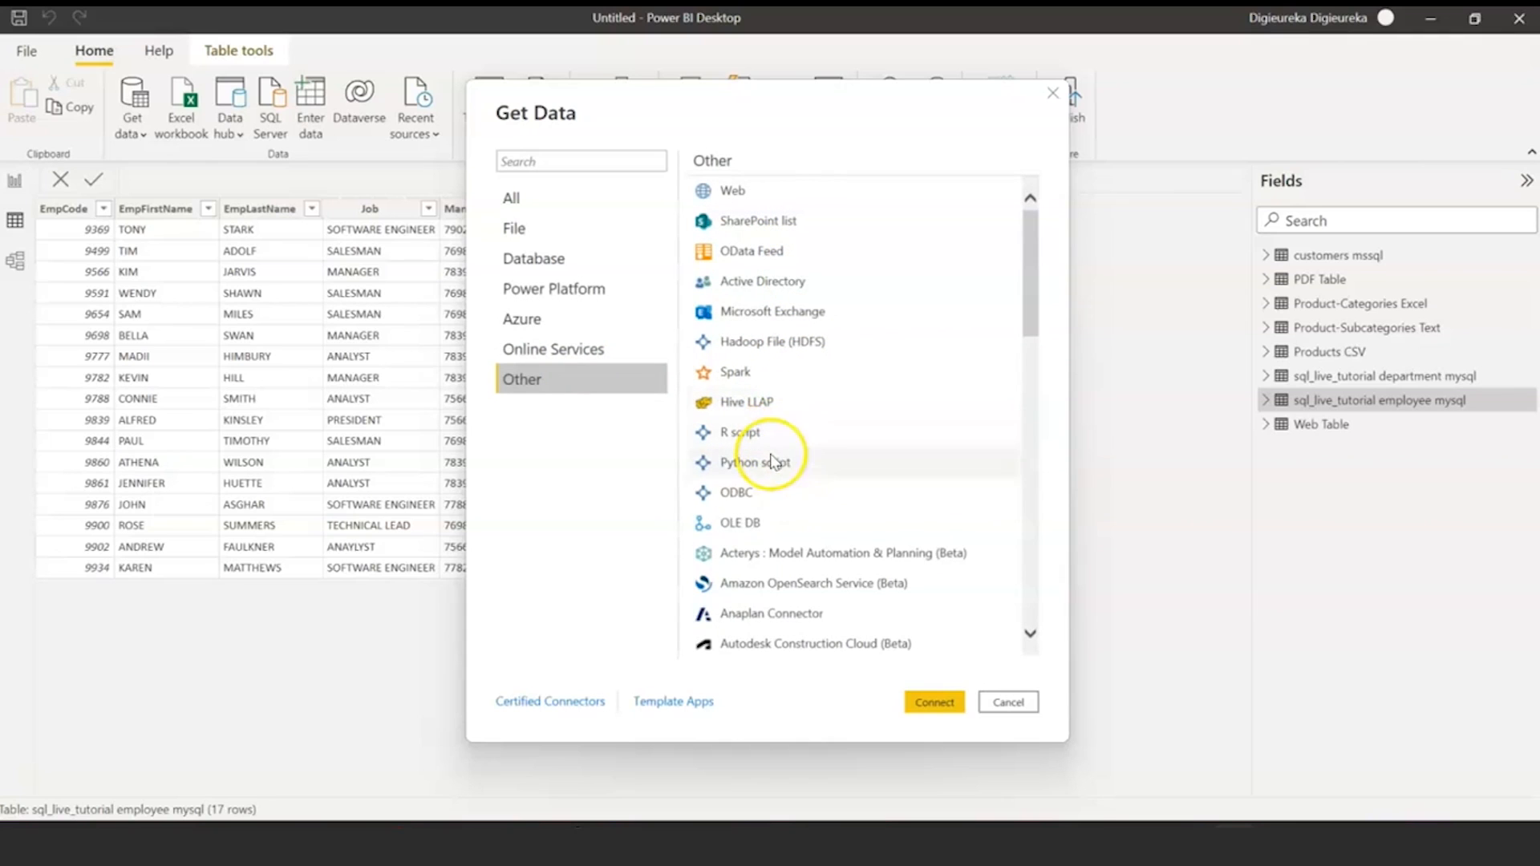
pyautogui.scroll(-3, 890, 474)
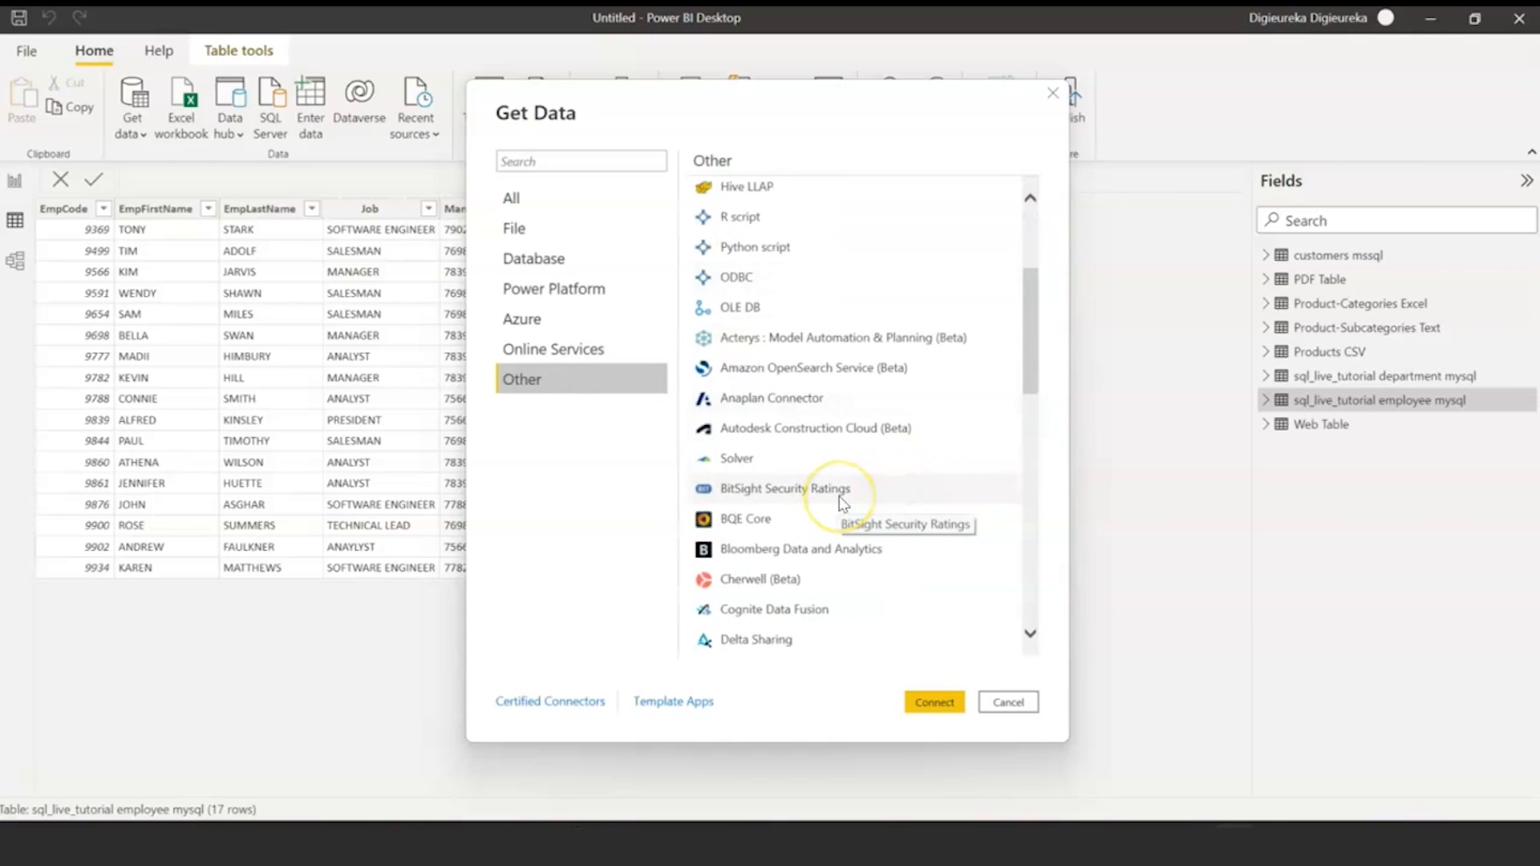
pyautogui.scroll(-3, 858, 473)
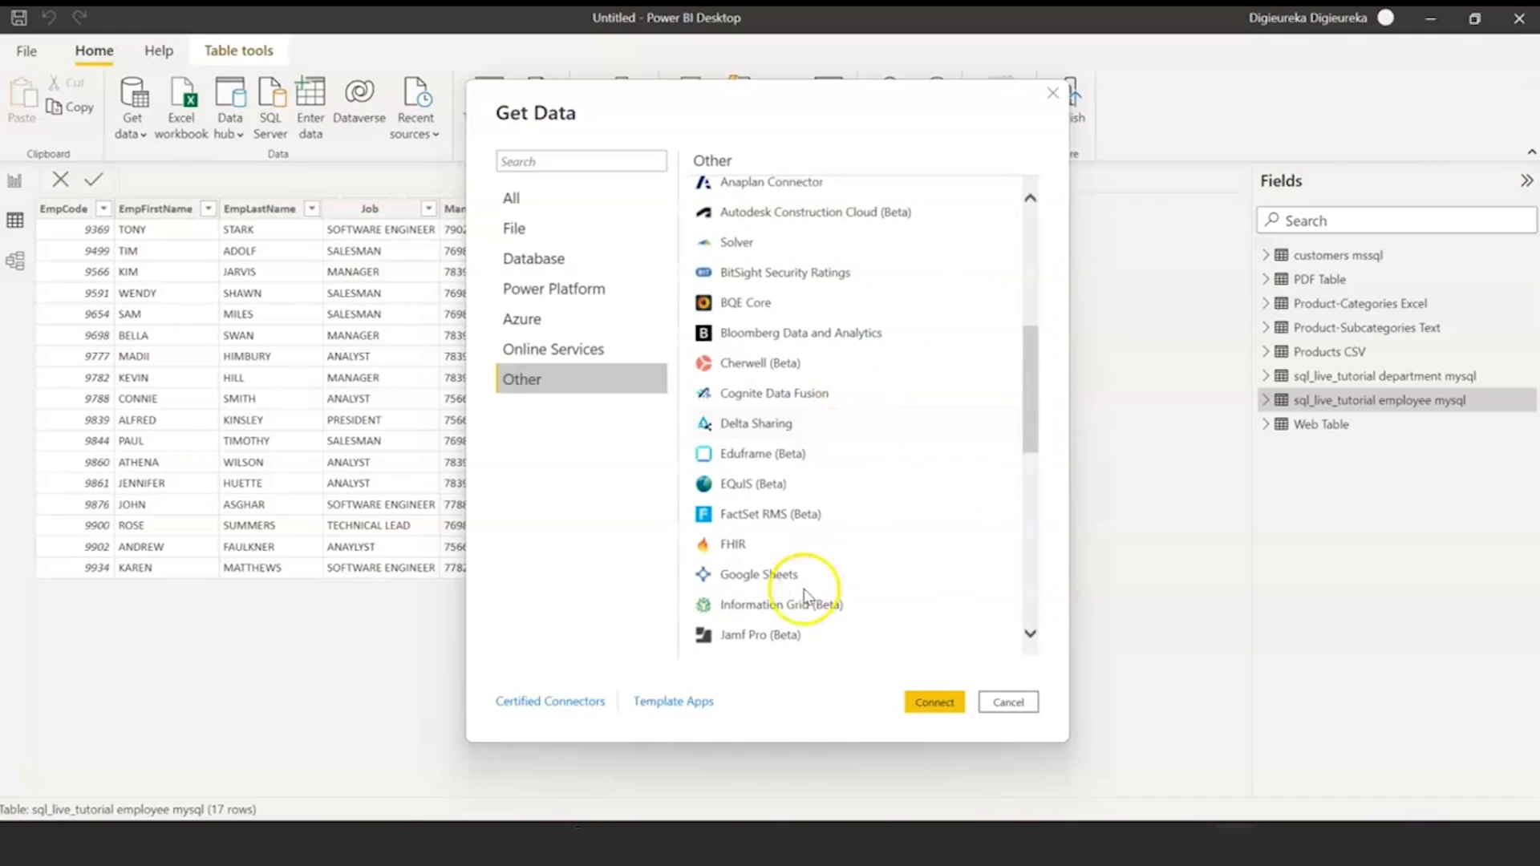
pyautogui.scroll(-1, 946, 553)
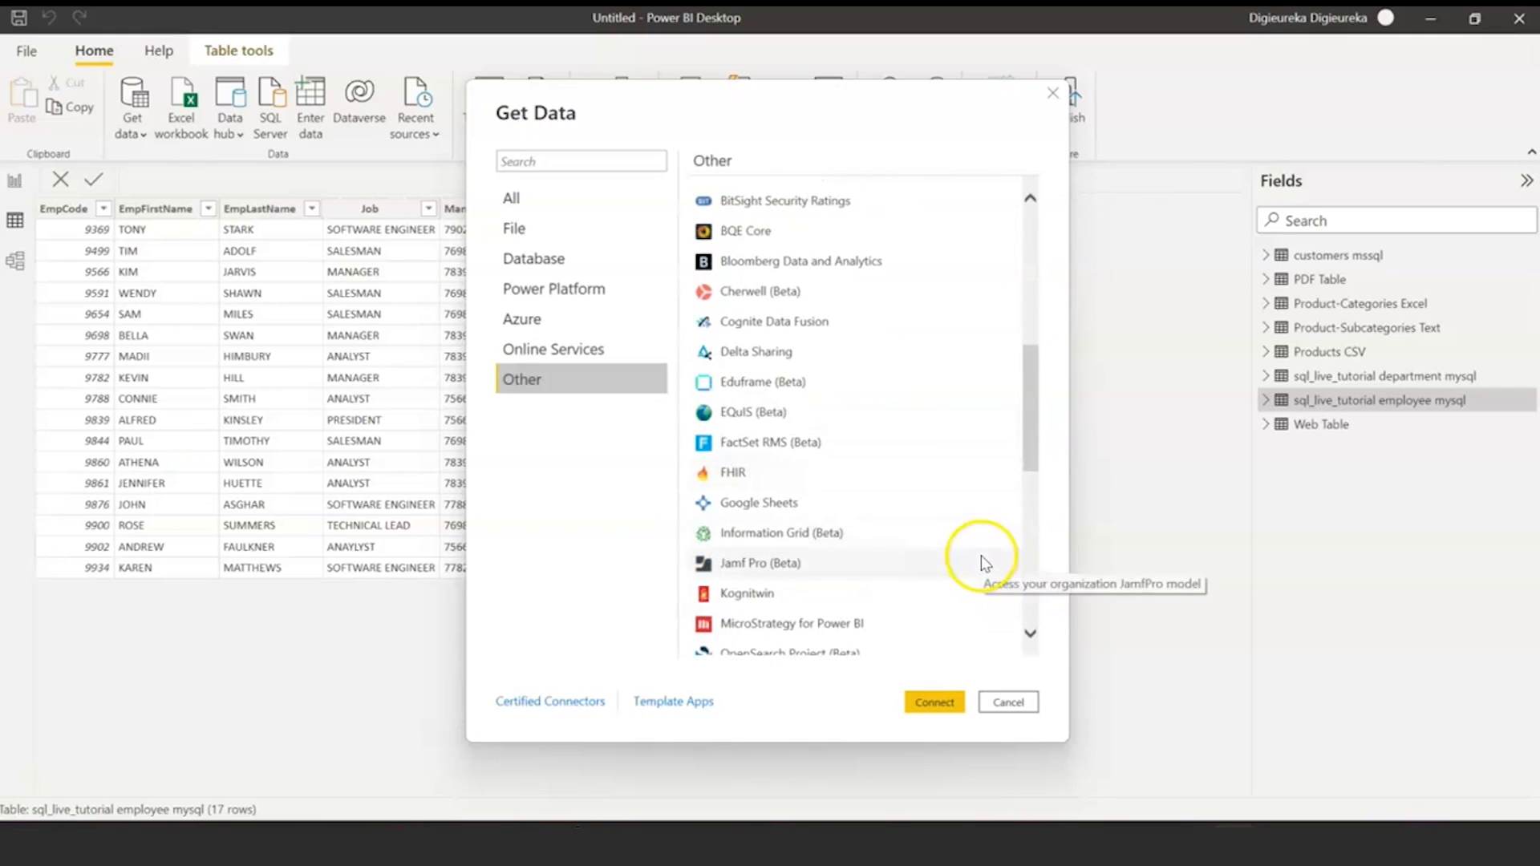
pyautogui.scroll(-2, 985, 562)
pyautogui.scroll(-1, 989, 554)
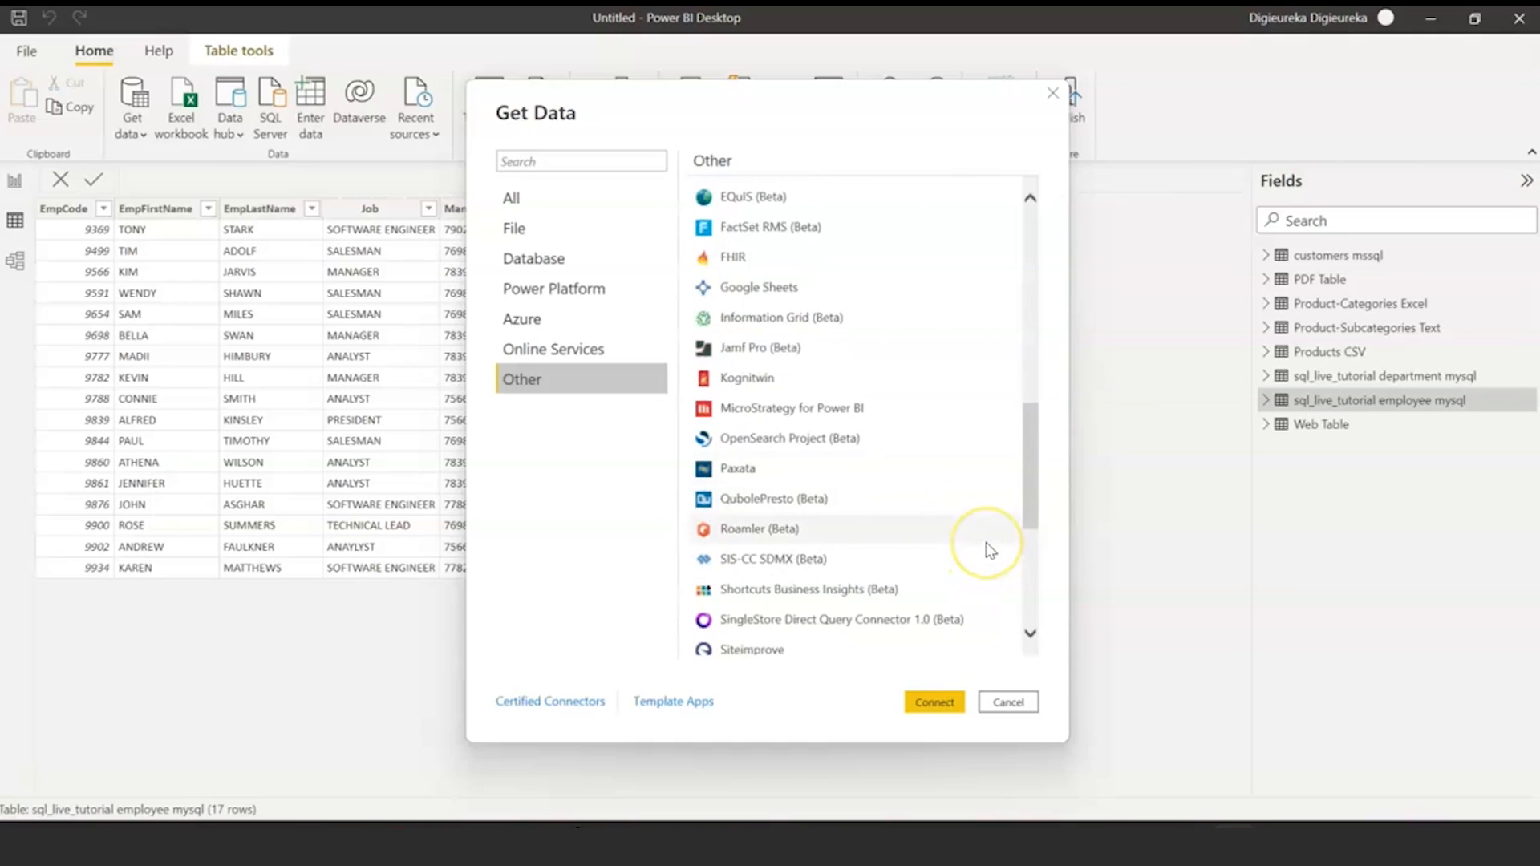
pyautogui.scroll(-3, 989, 553)
pyautogui.scroll(-1, 994, 622)
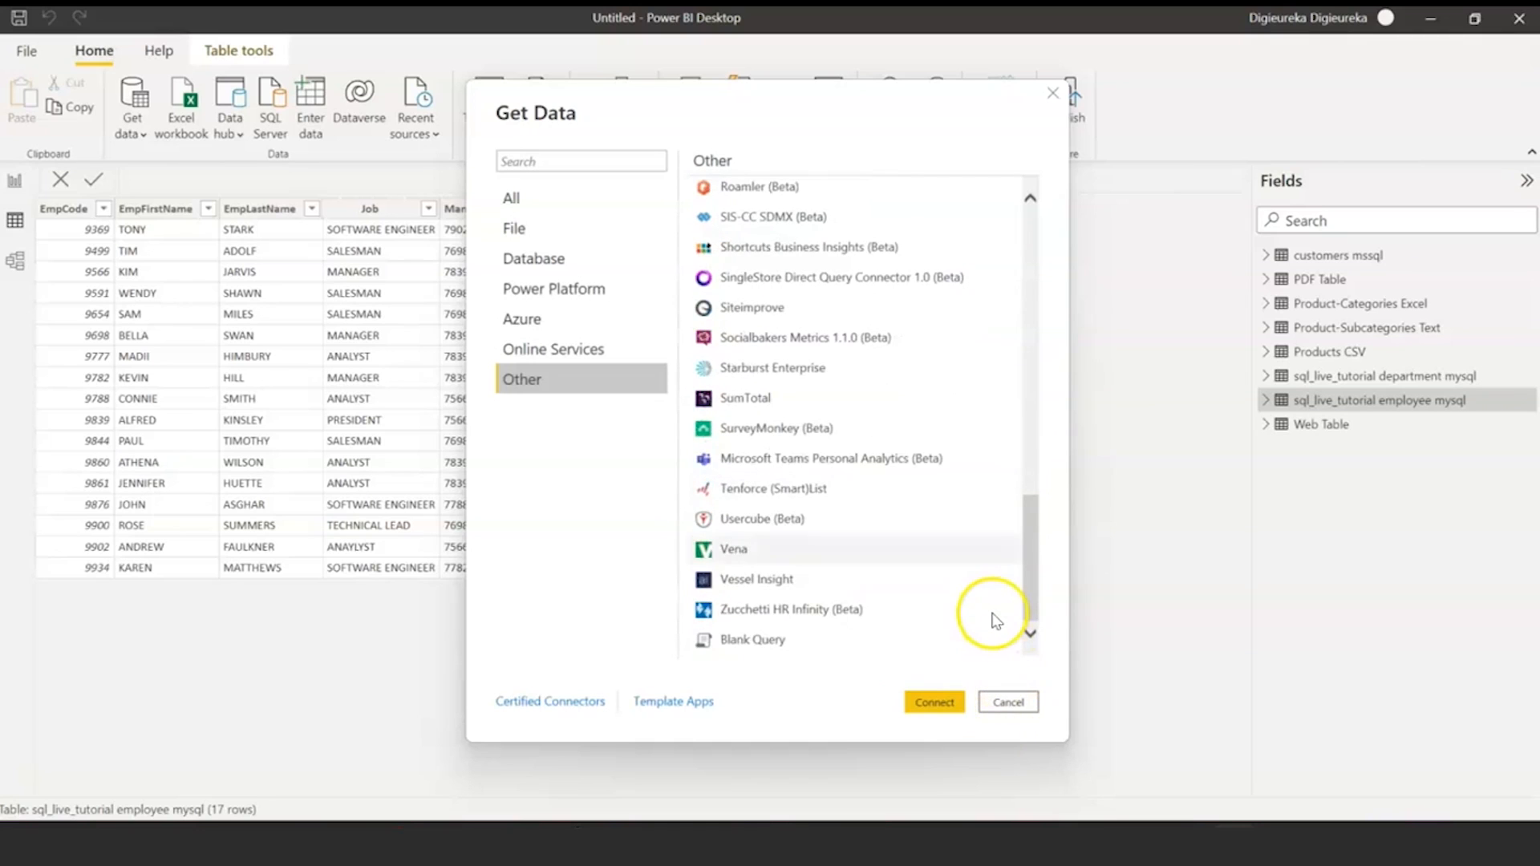
pyautogui.click(1009, 702)
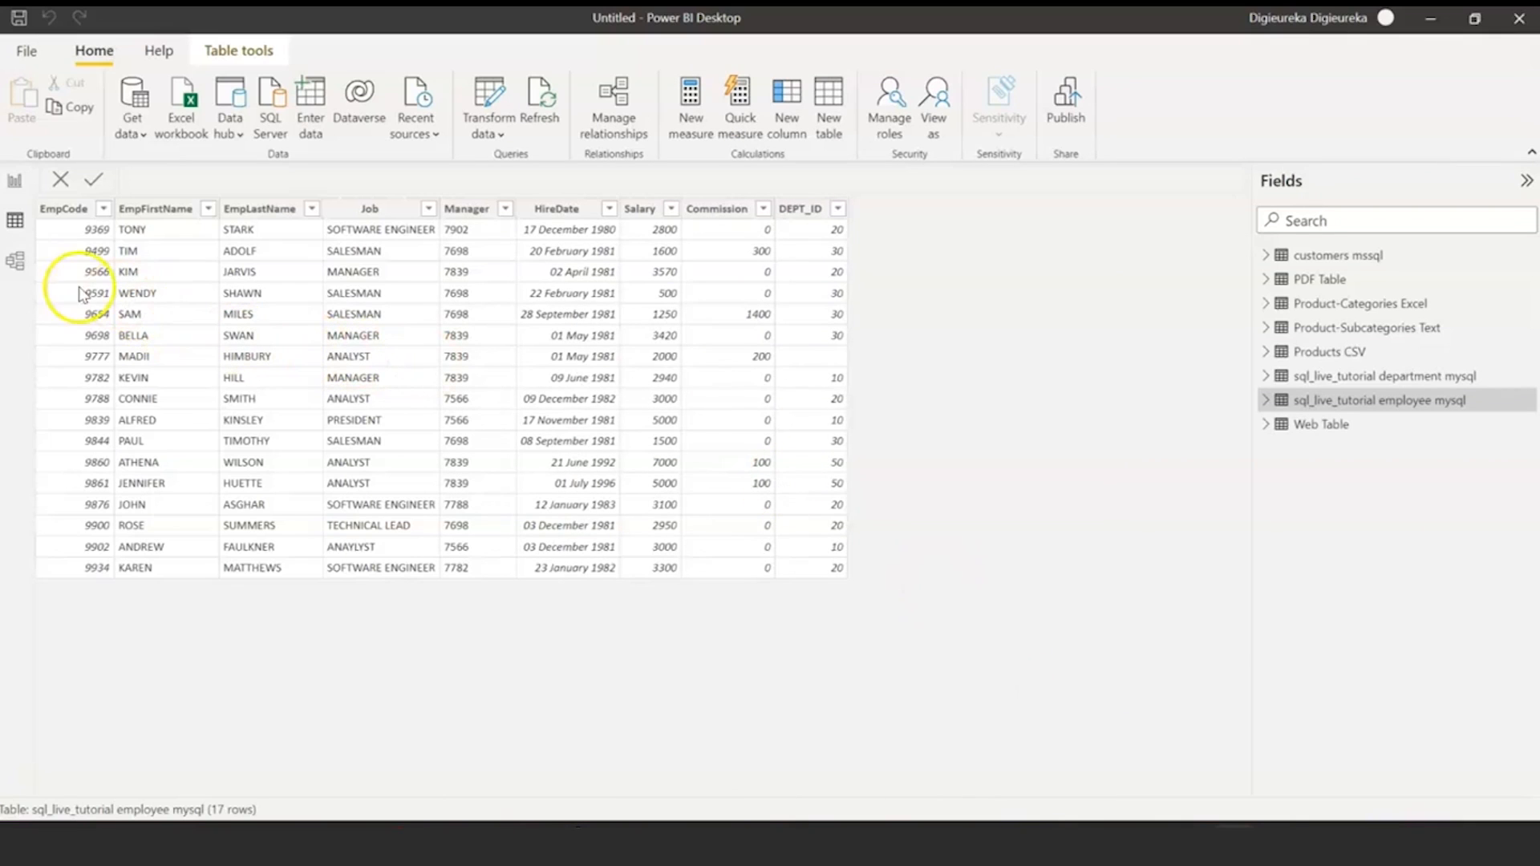
# - Show the model diagram of all tables and collapse the Properties and Fields panes
pyautogui.click(13, 271)
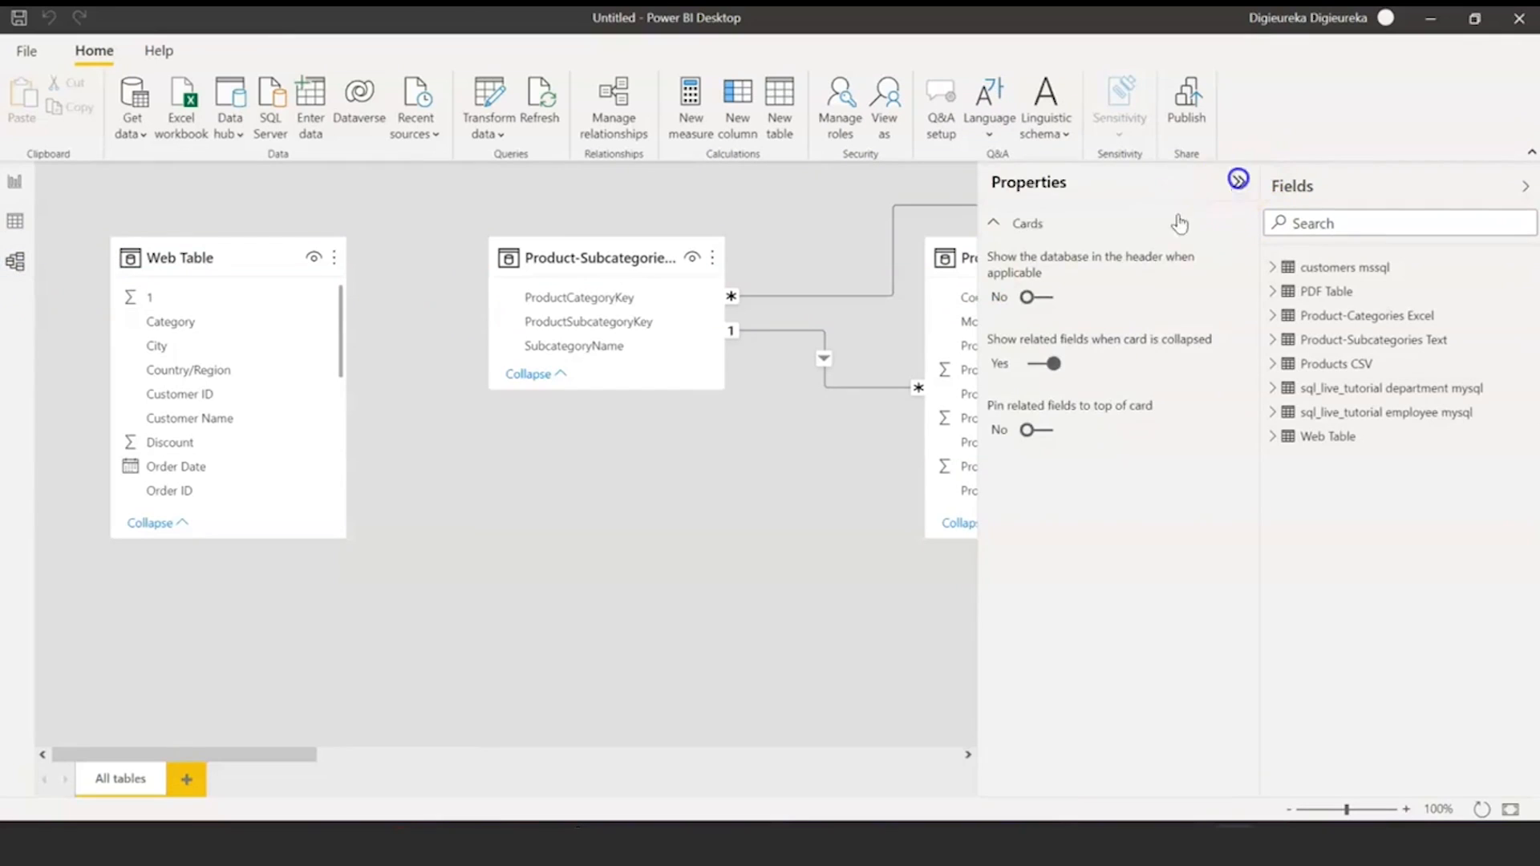
pyautogui.click(1238, 179)
pyautogui.click(1525, 186)
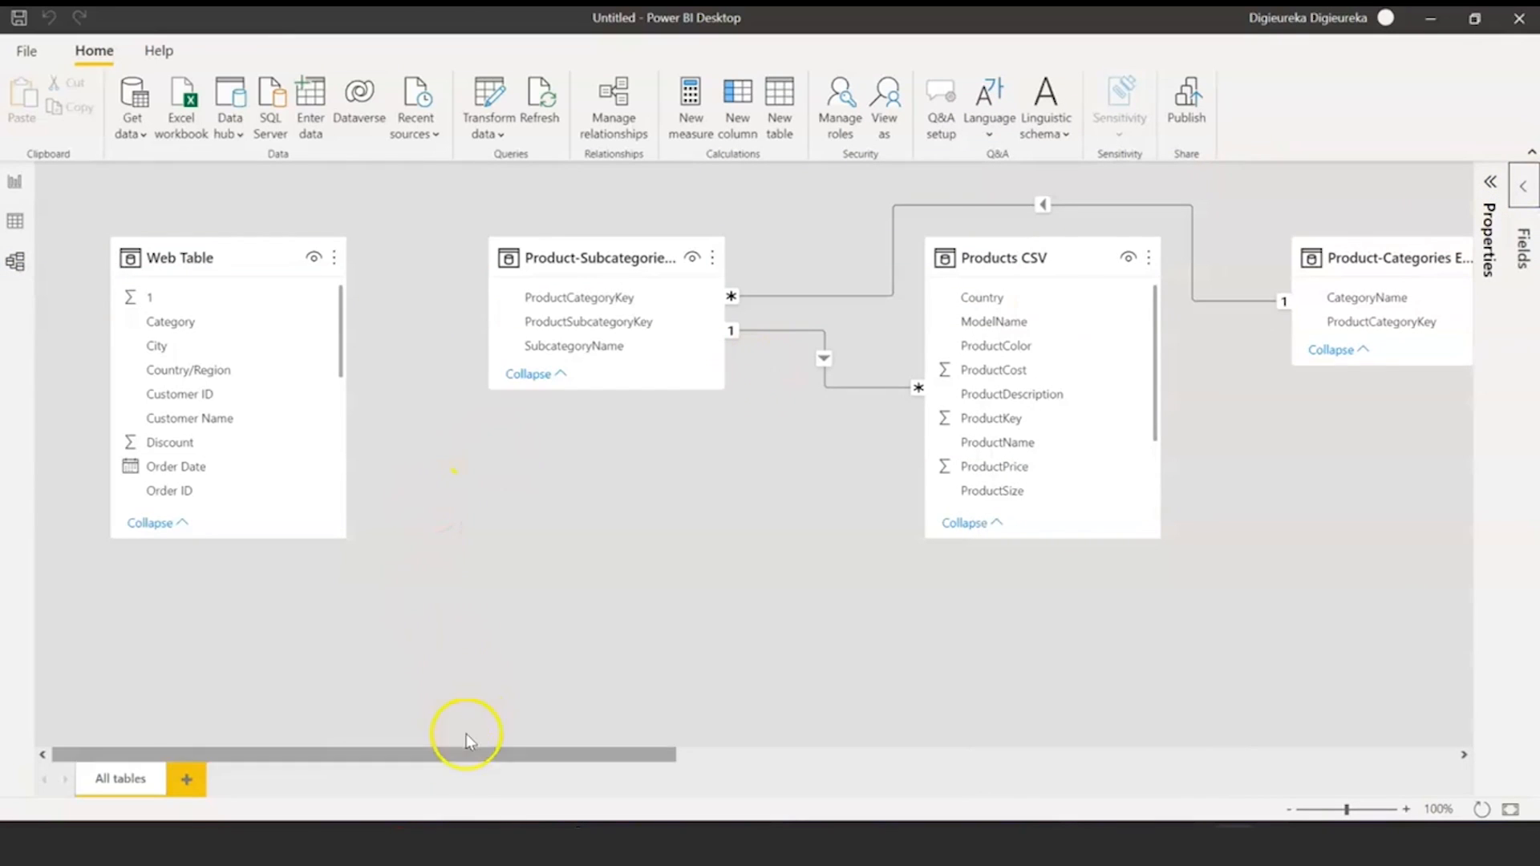
# - Review the relationships between the product tables in the diagram and in the Manage relationships list
pyautogui.moveTo(474, 756); pyautogui.dragTo(650, 772)
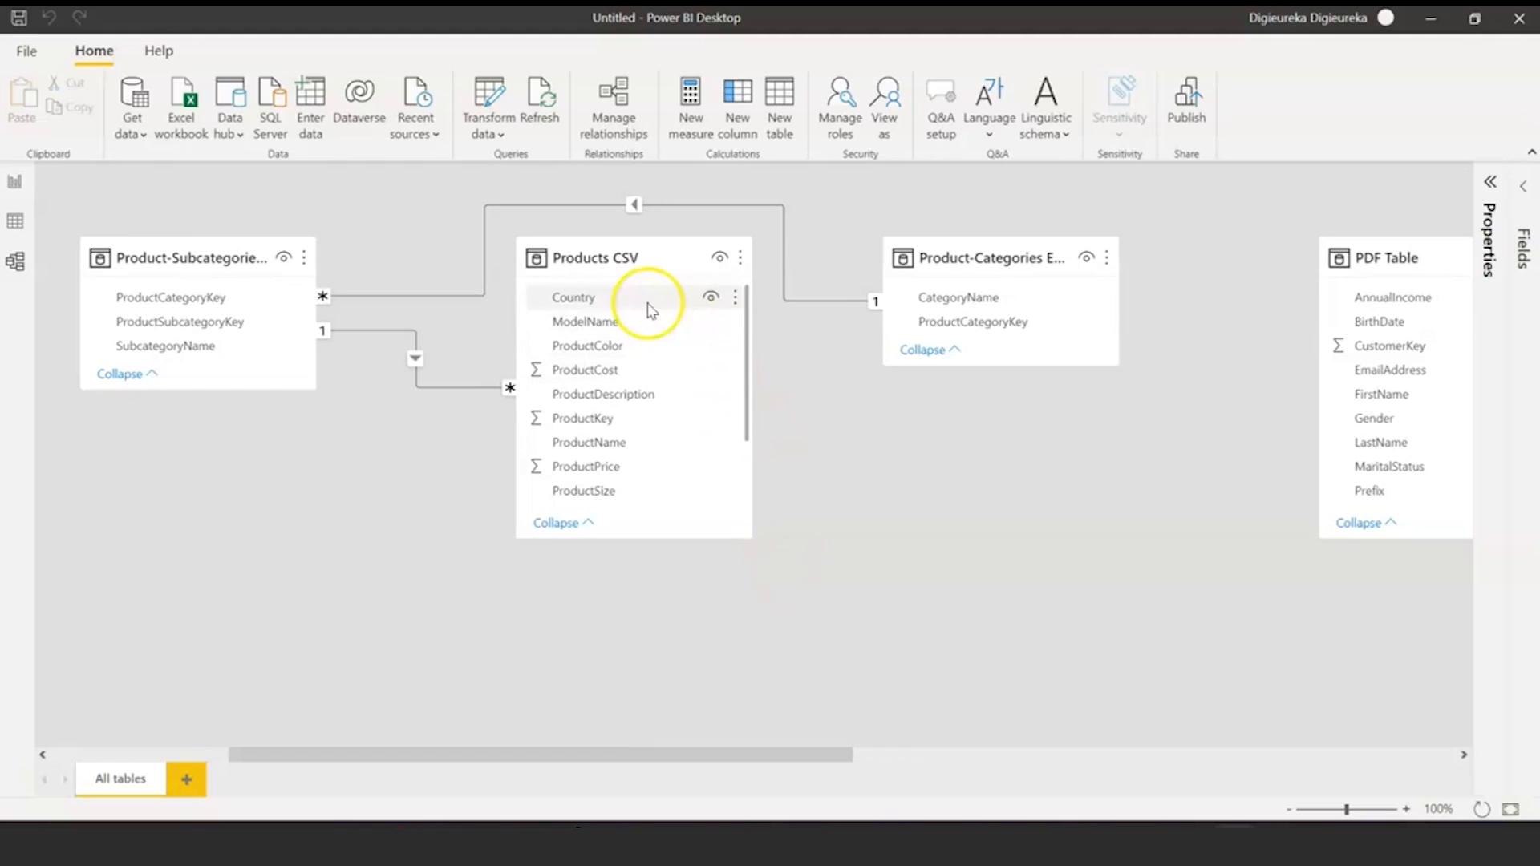
pyautogui.click(632, 138)
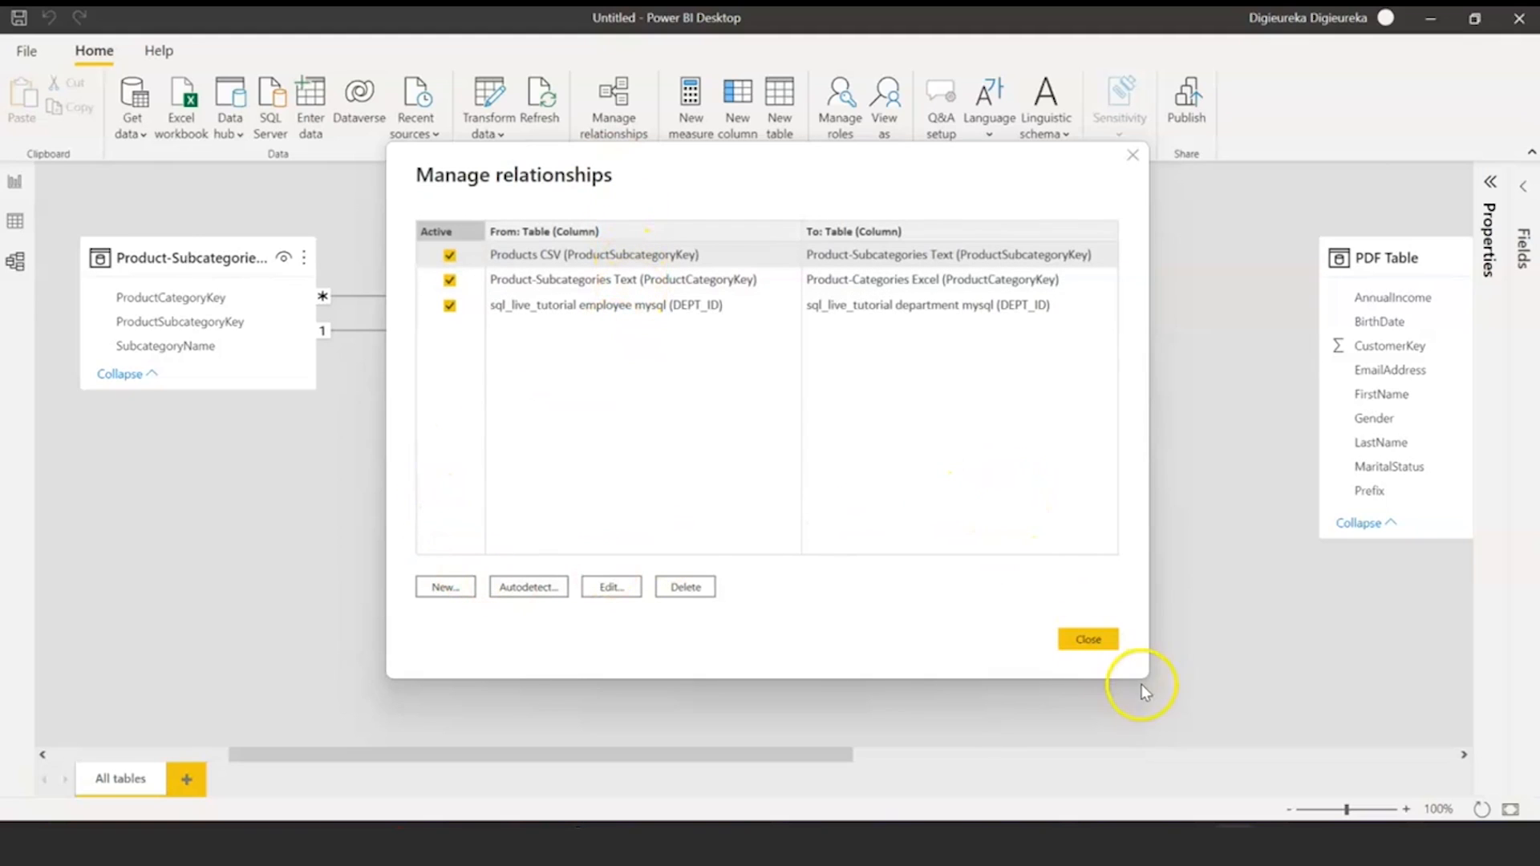
pyautogui.click(1111, 646)
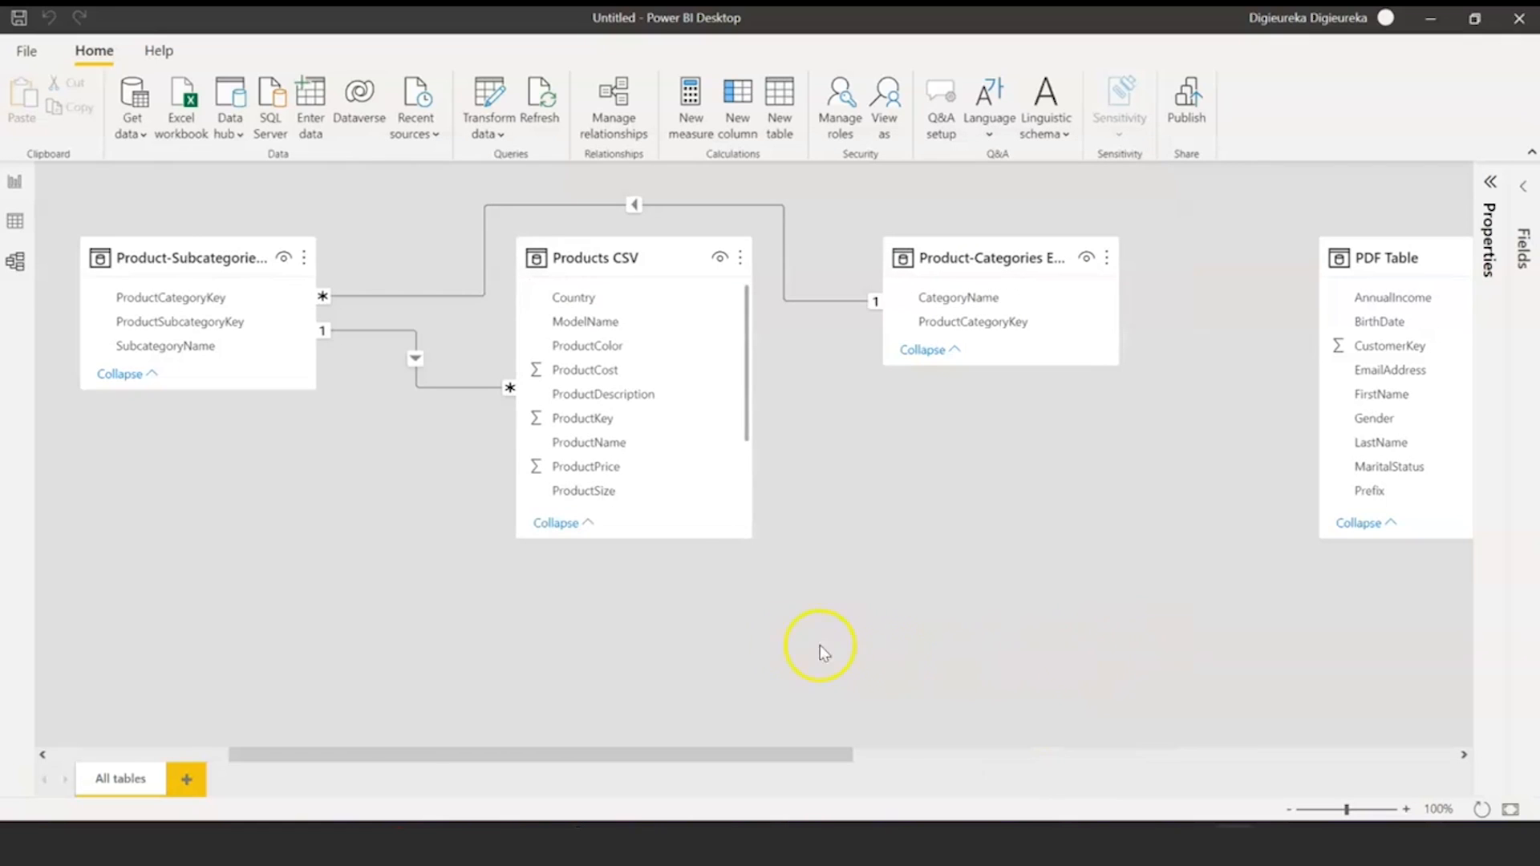
# - Return to the table data and display the rows of the Product-Subcategories Text table
pyautogui.click(15, 183)
pyautogui.click(16, 218)
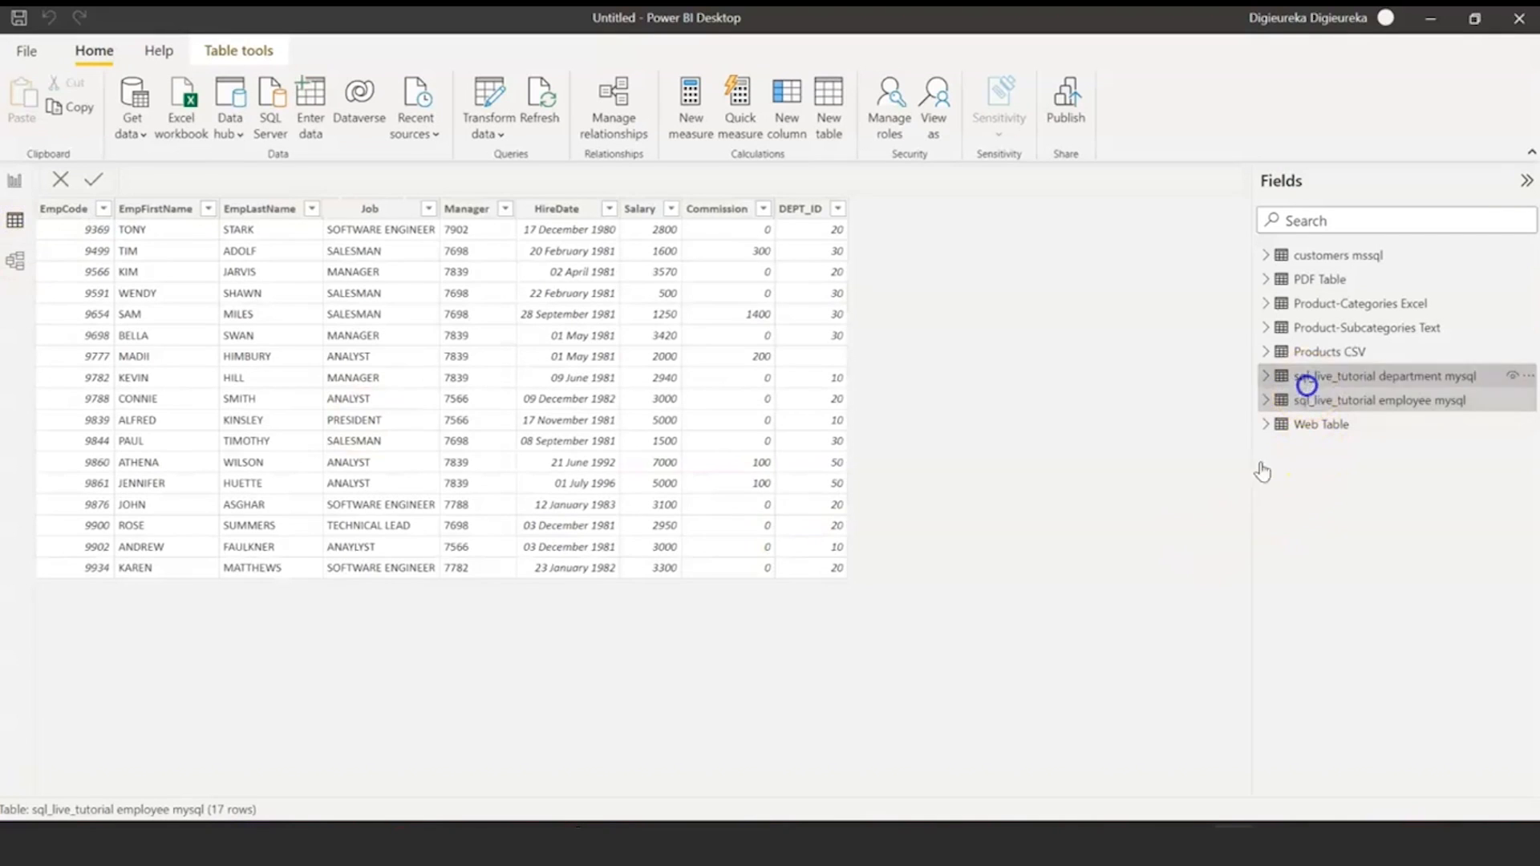
pyautogui.click(1336, 351)
pyautogui.click(1348, 329)
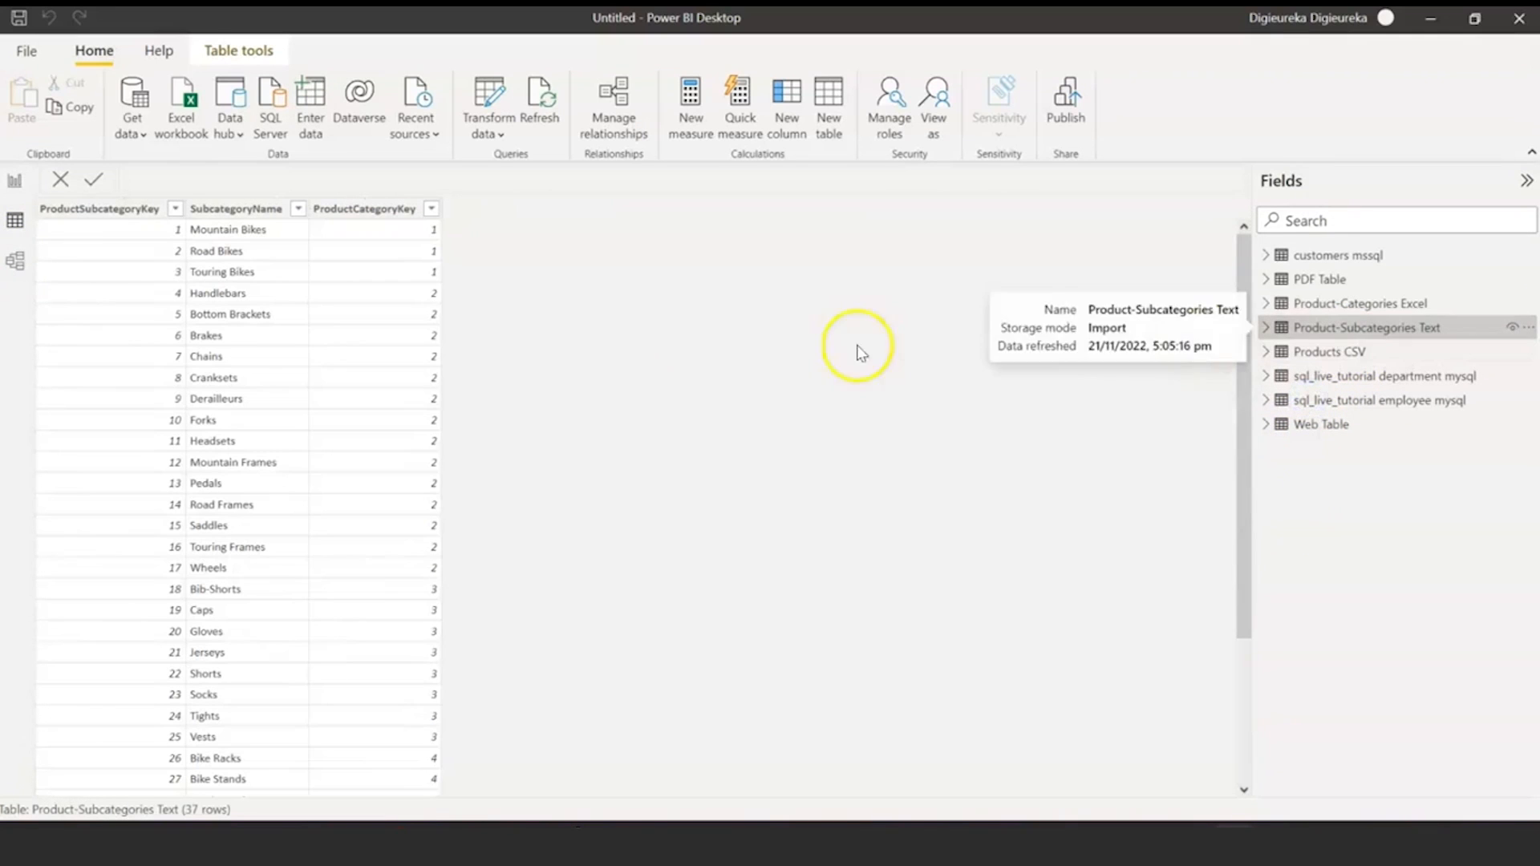
pyautogui.moveTo(681, 841)
pyautogui.click(754, 783)
pyautogui.press('Right')
pyautogui.press('Right')
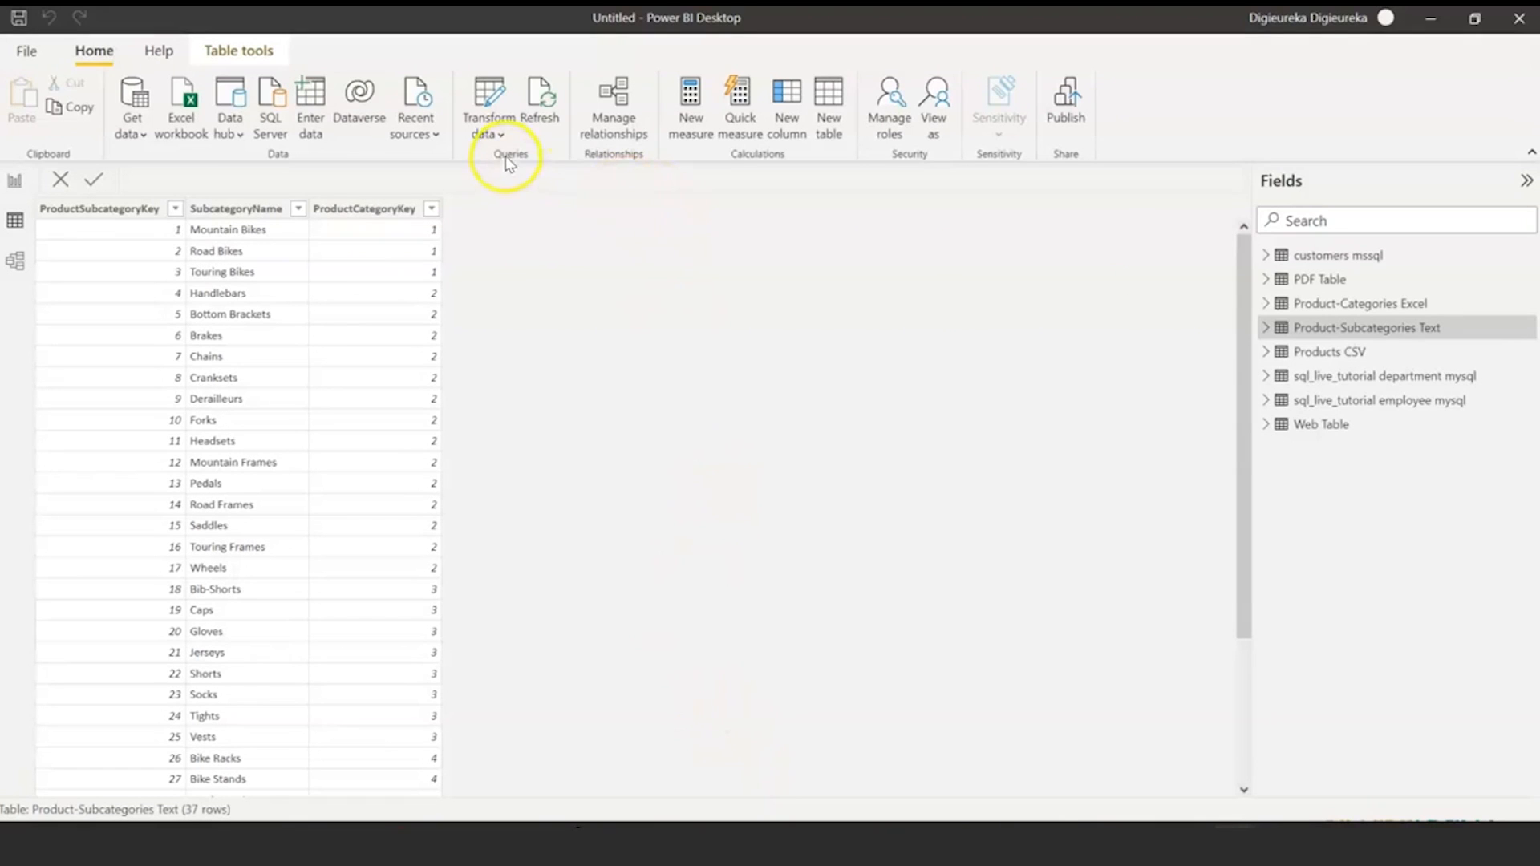
# - Open the Power Query Editor and remove the column named 1 from the Web Table query
pyautogui.click(502, 137)
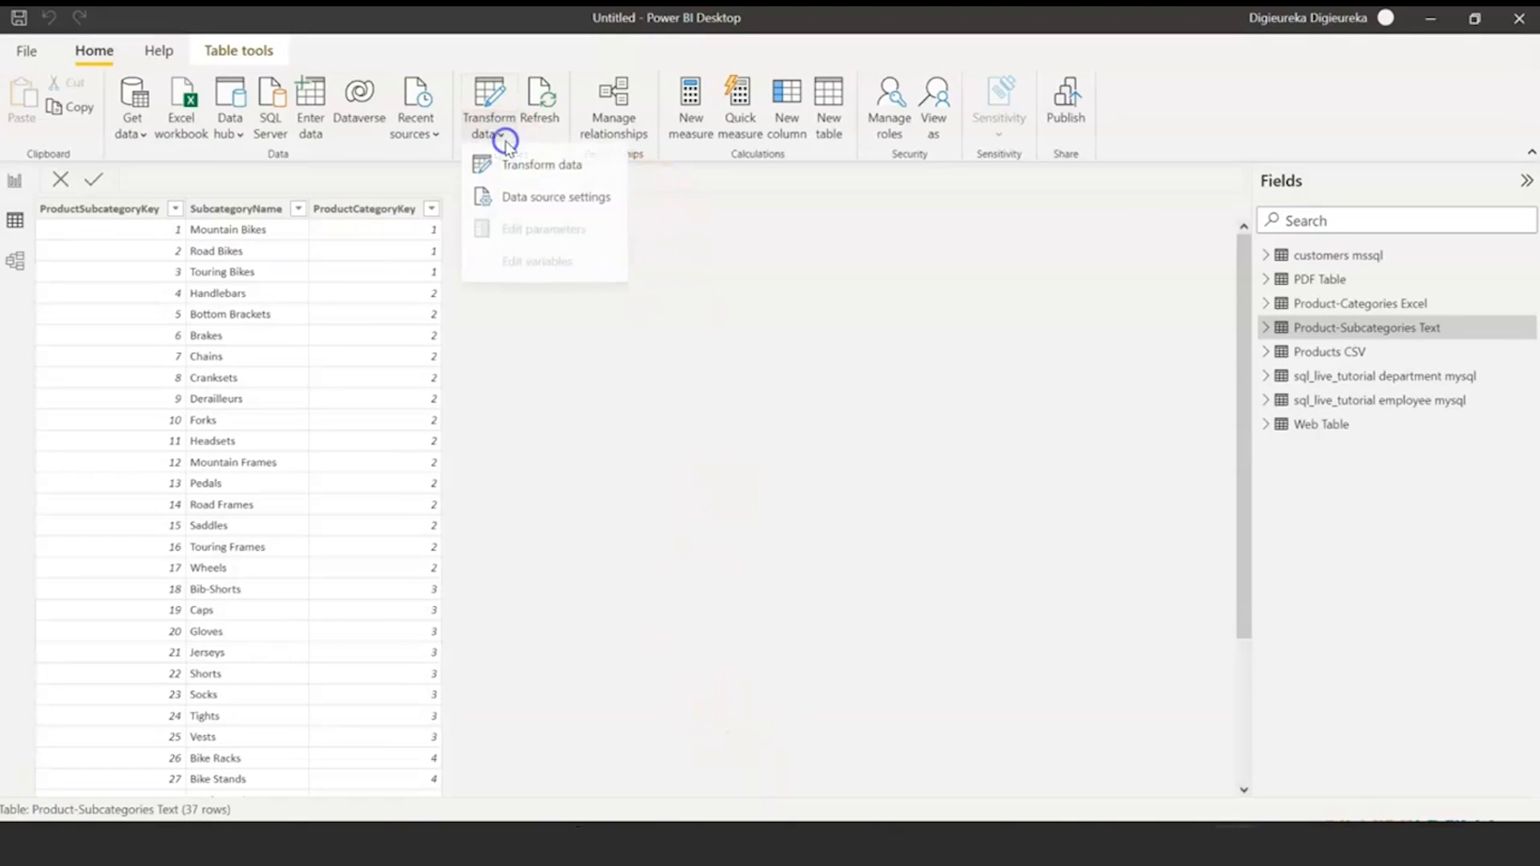
pyautogui.click(510, 164)
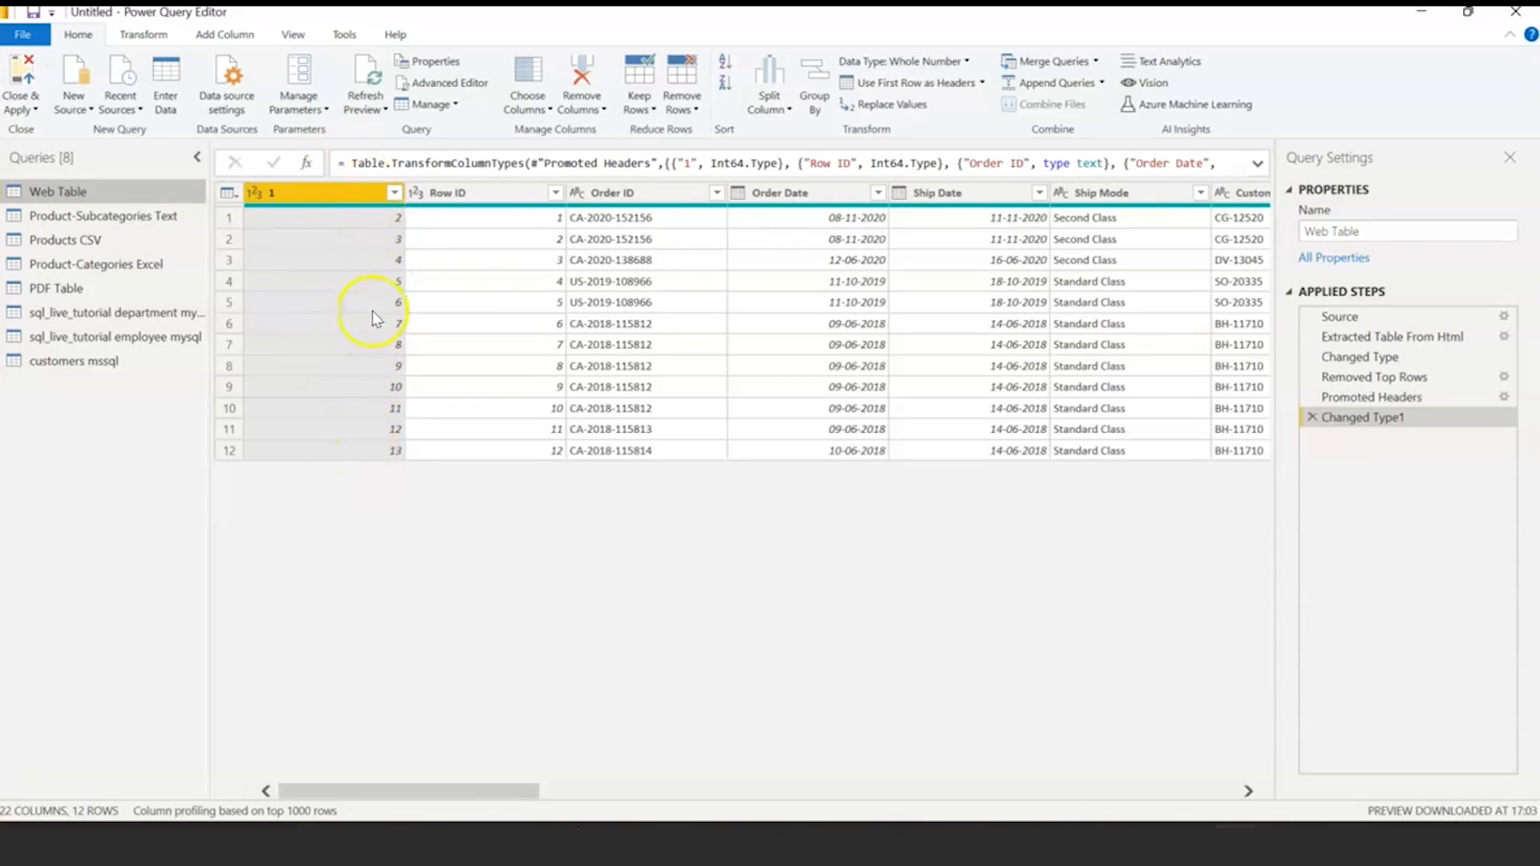
pyautogui.click(347, 195)
pyautogui.rightClick(347, 195)
pyautogui.click(605, 111)
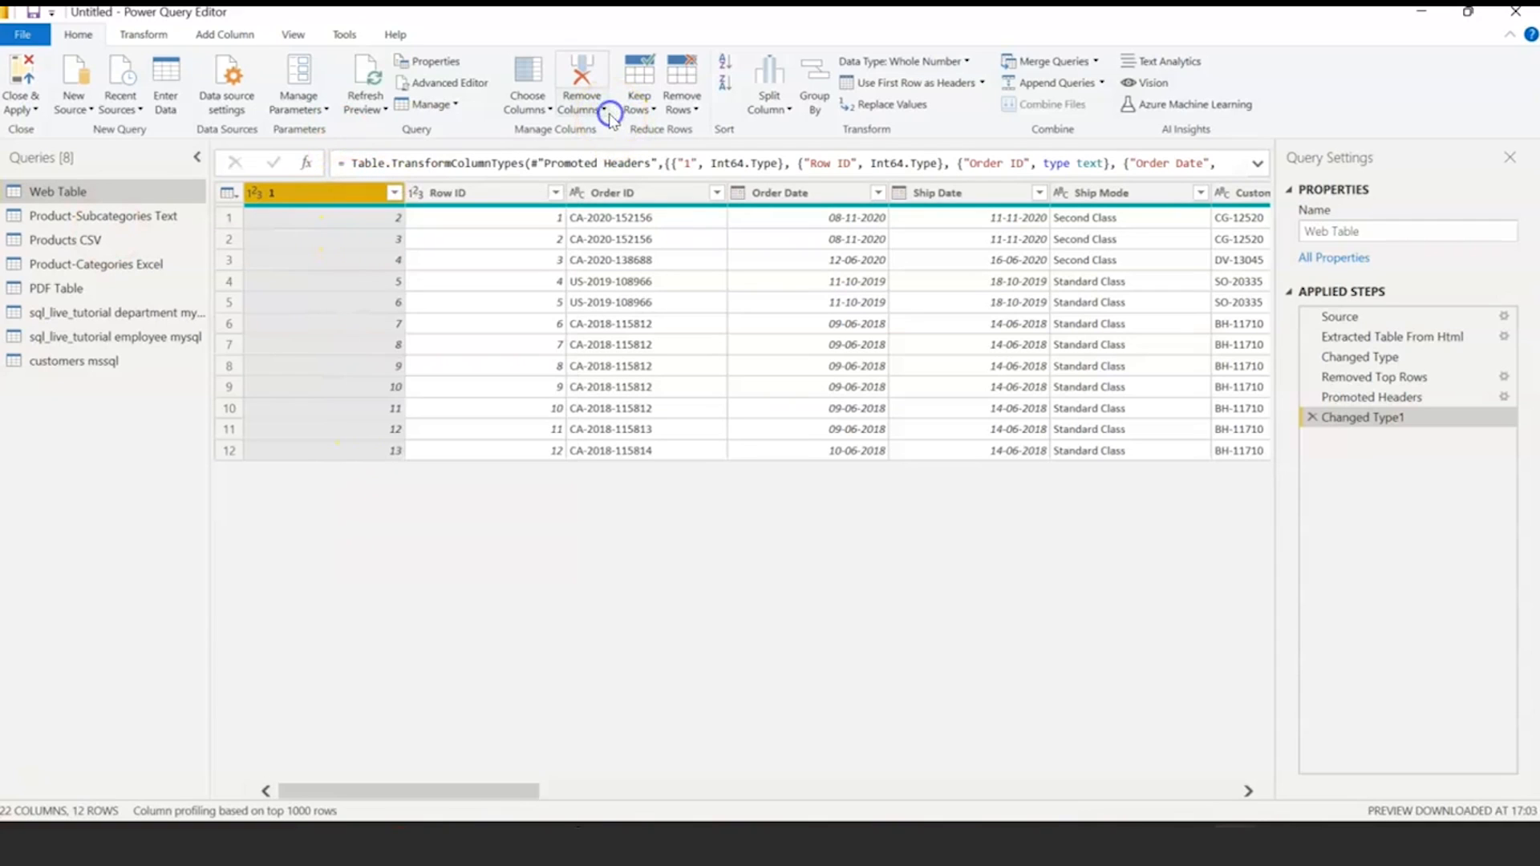
pyautogui.click(608, 113)
pyautogui.click(582, 129)
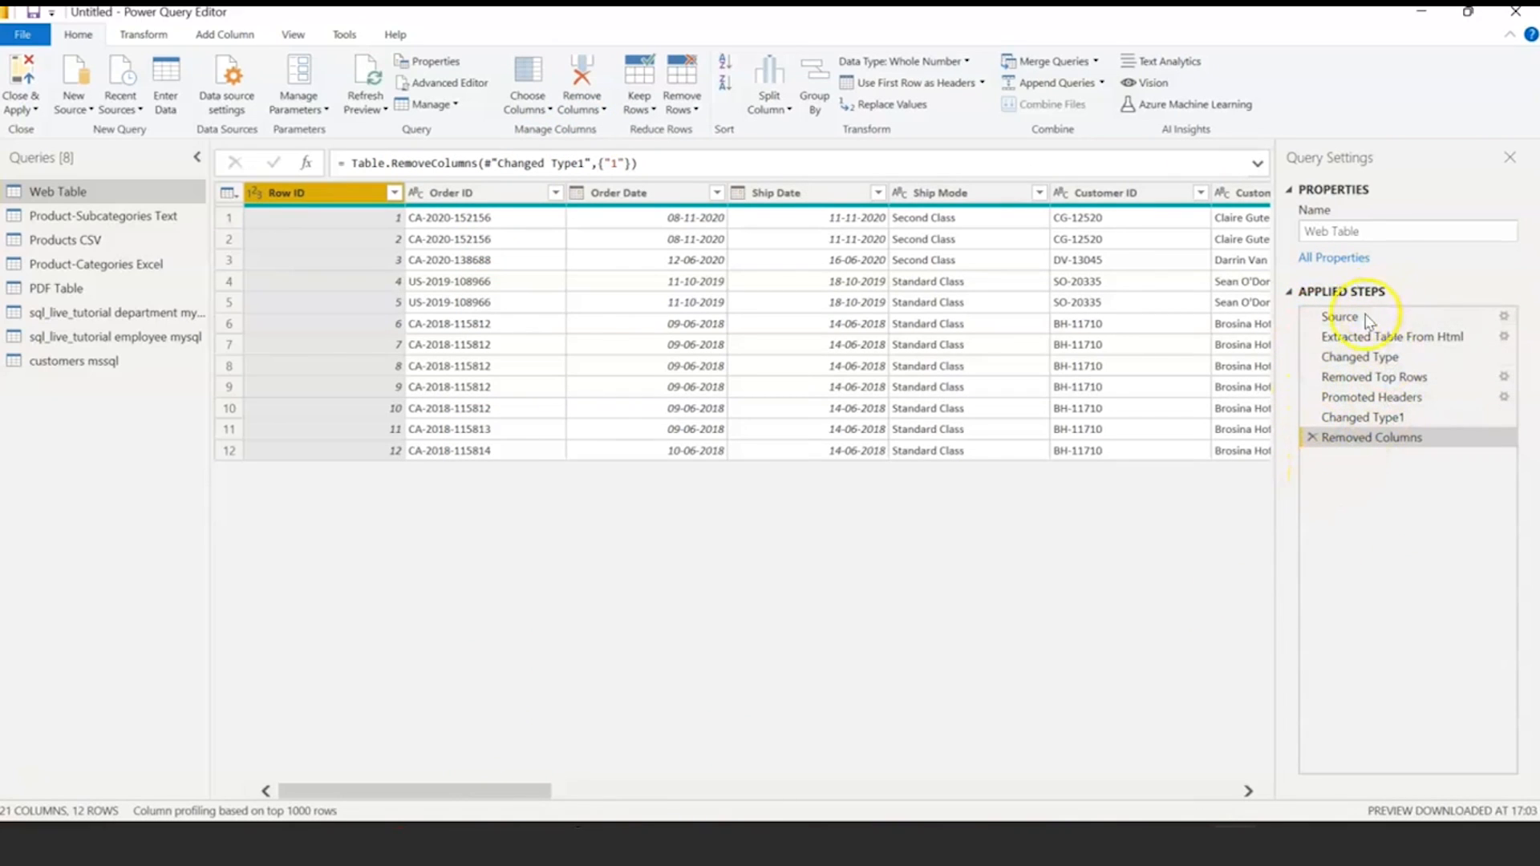
# - Examine the rows of the Products CSV and PDF Table queries and the commands available for the PDF Table query
pyautogui.click(87, 241)
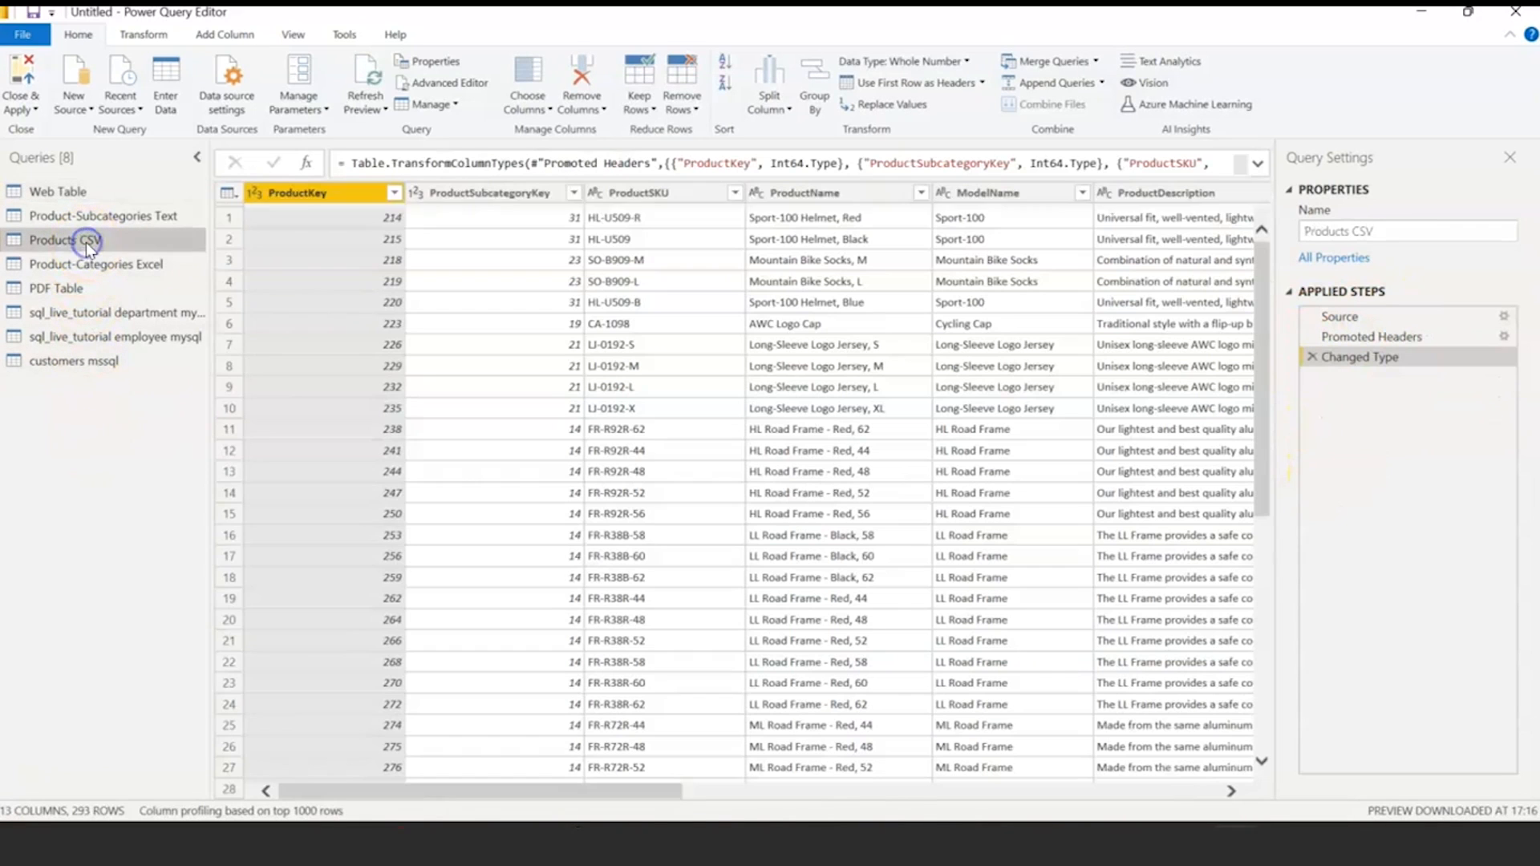
pyautogui.click(72, 290)
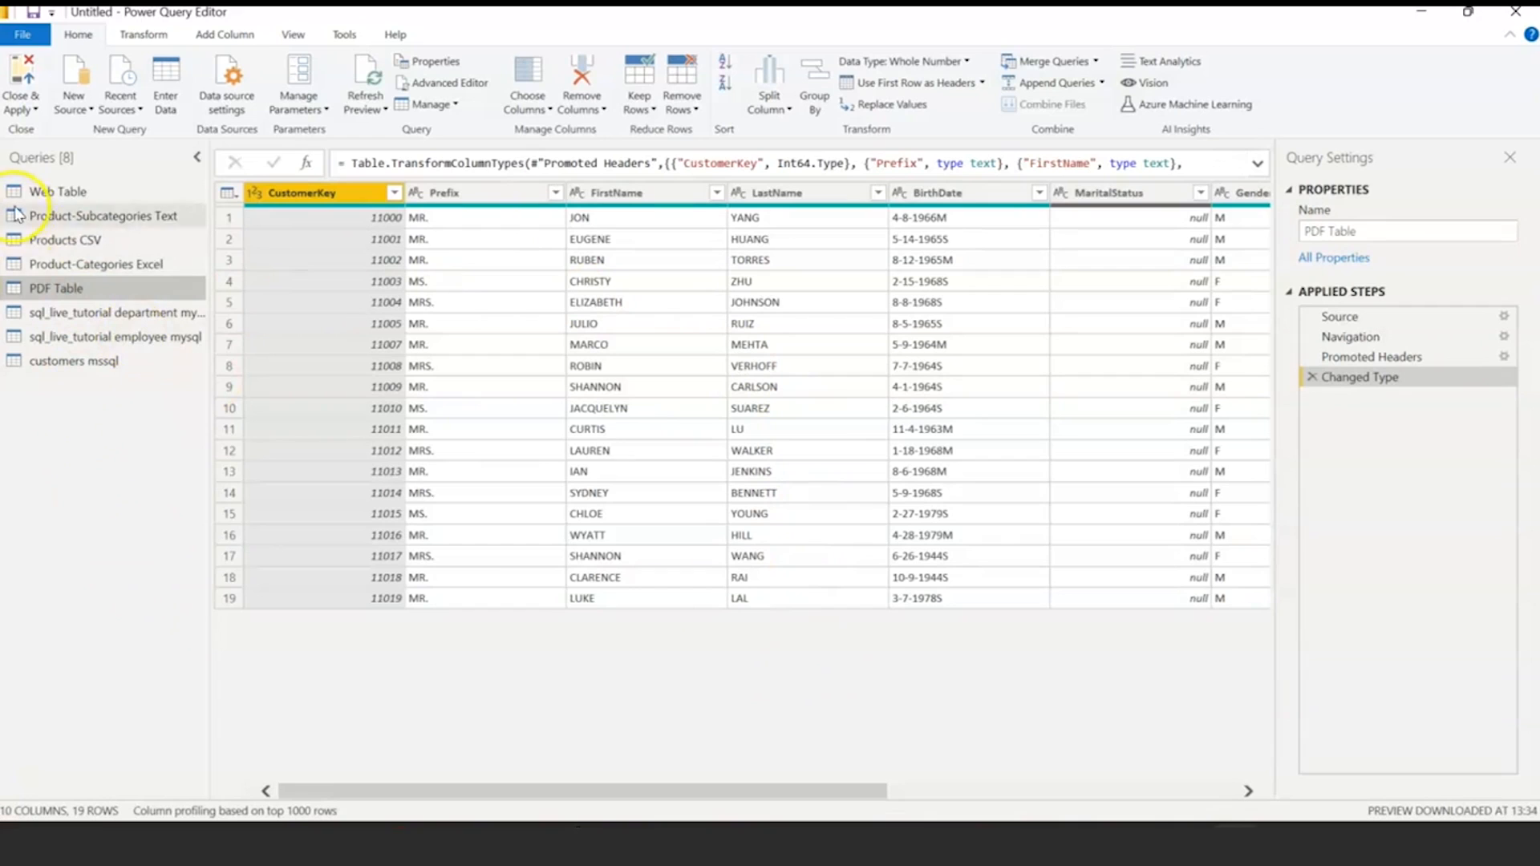
pyautogui.rightClick(69, 282)
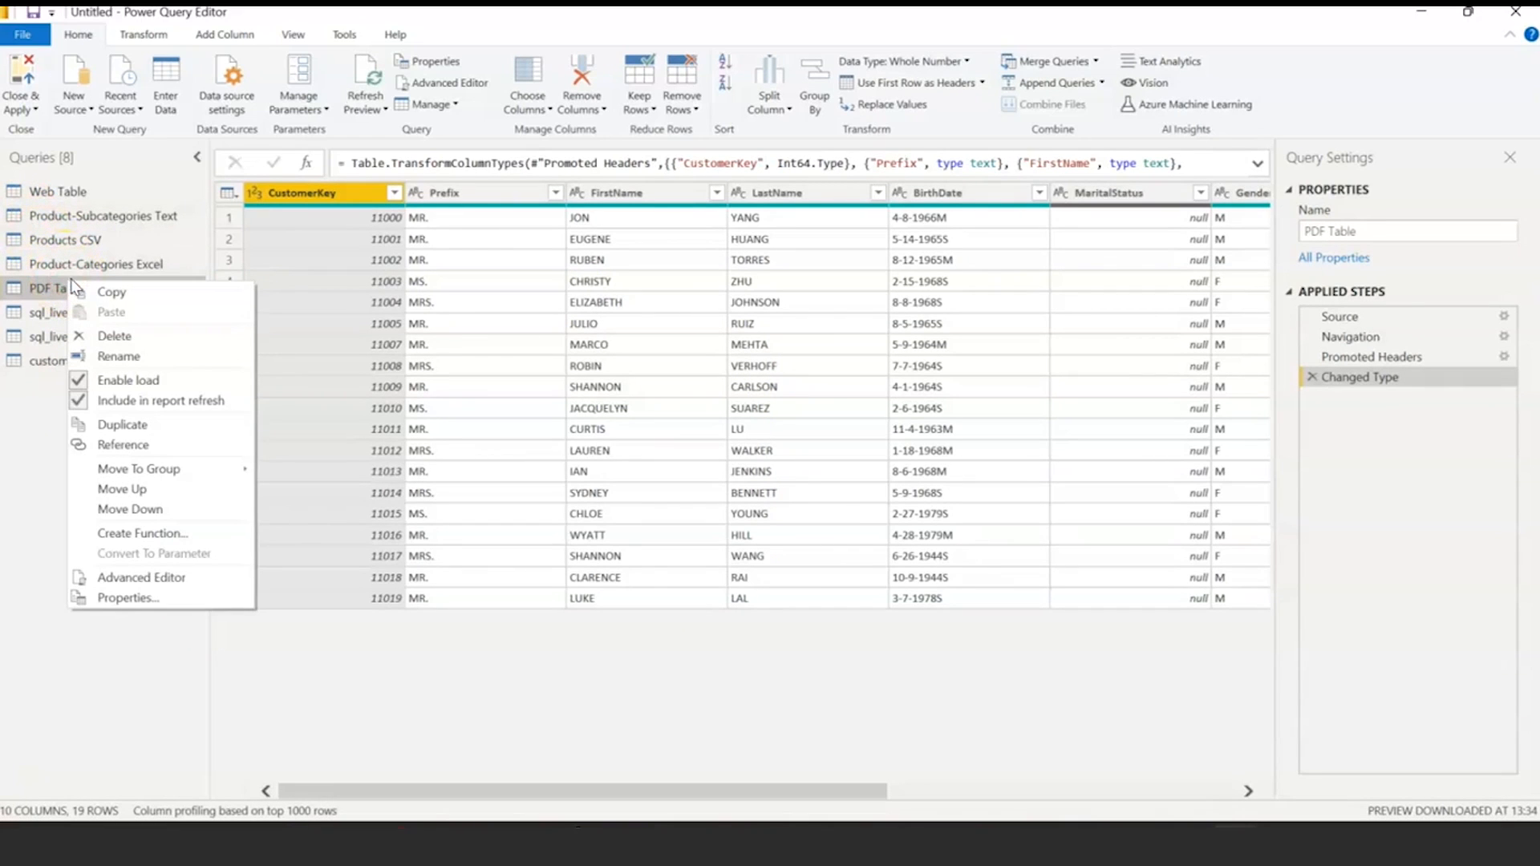
pyautogui.click(763, 660)
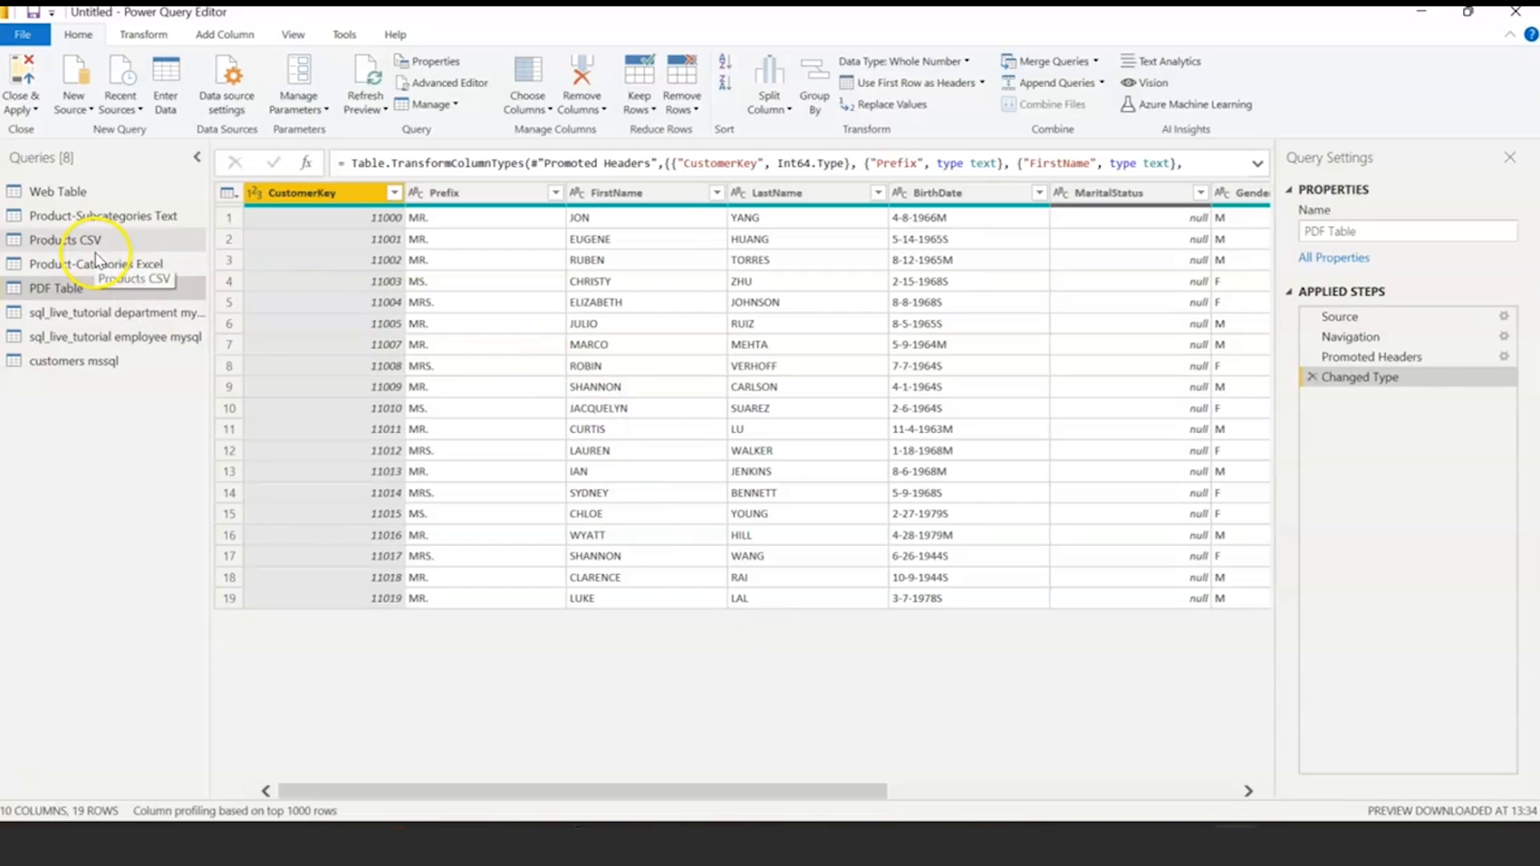
# - Begin a merge as a new query with Product-Categories Excel as the first table and Product-Subcategories Text as the second
pyautogui.click(126, 265)
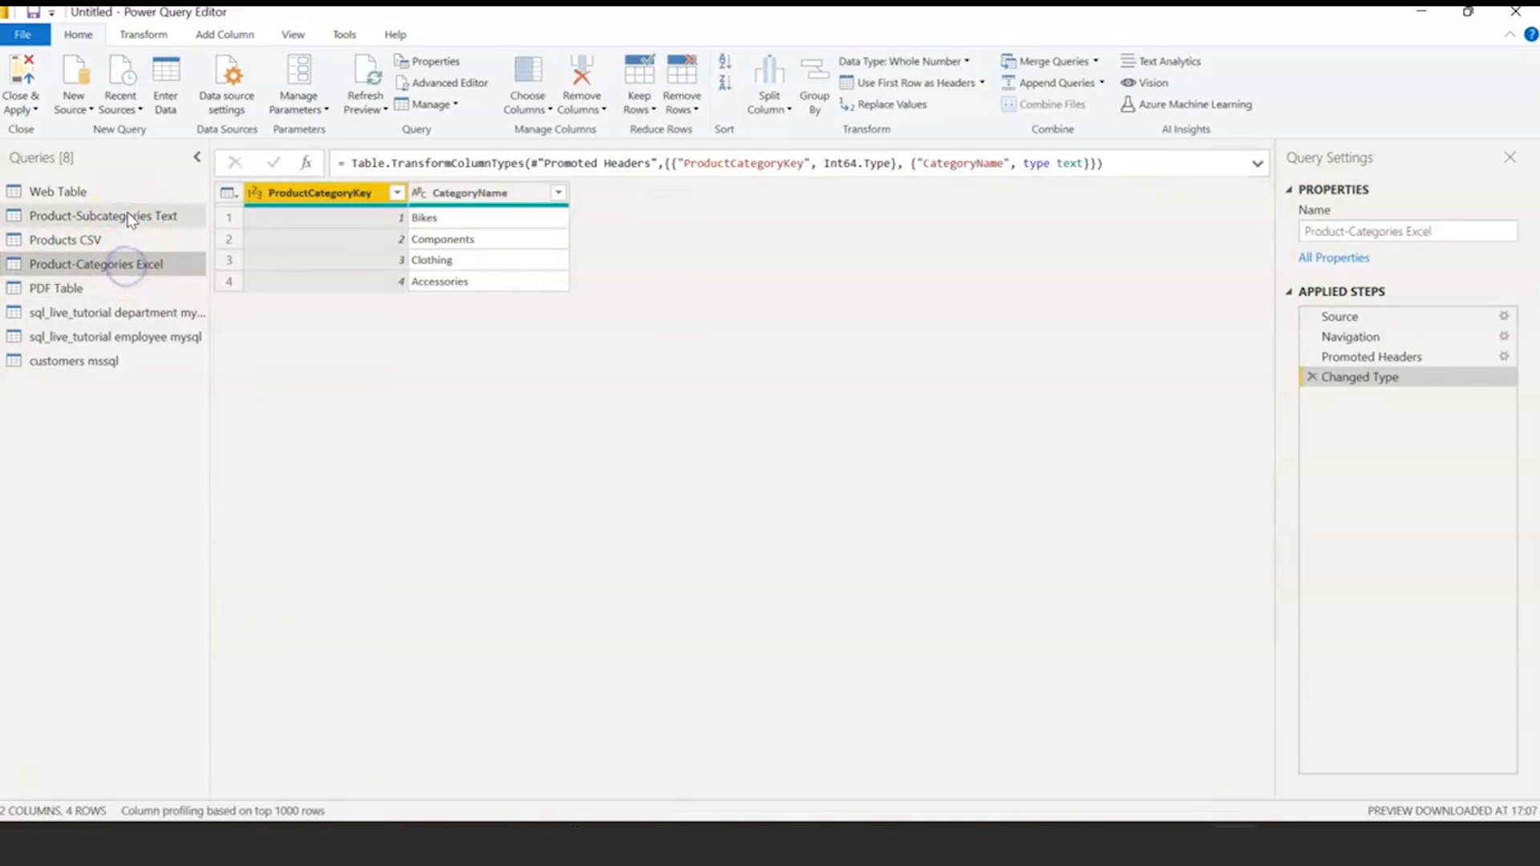
pyautogui.click(125, 215)
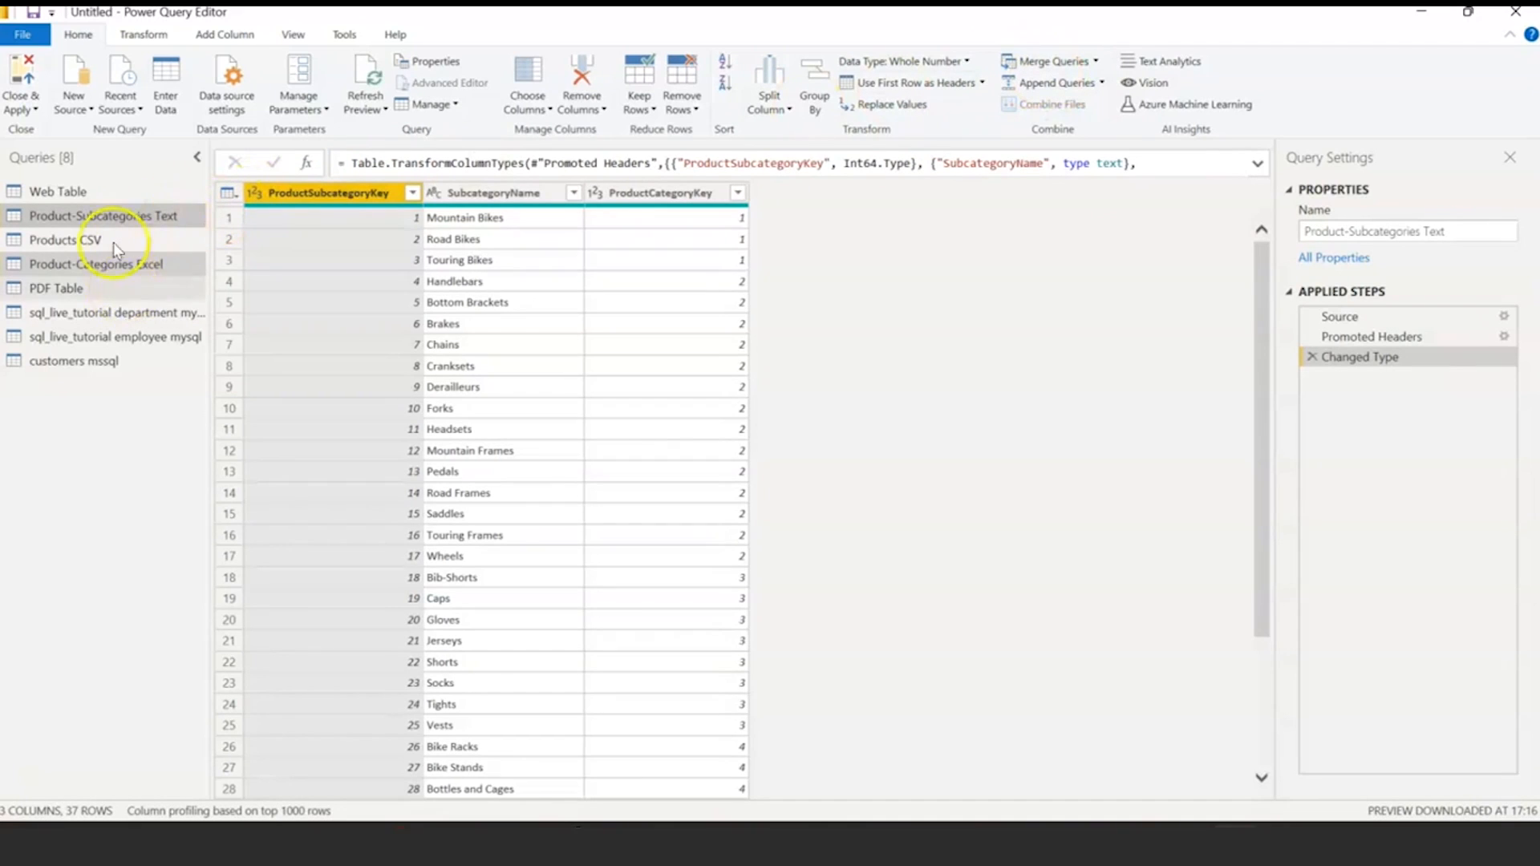
pyautogui.click(1096, 61)
pyautogui.click(1096, 63)
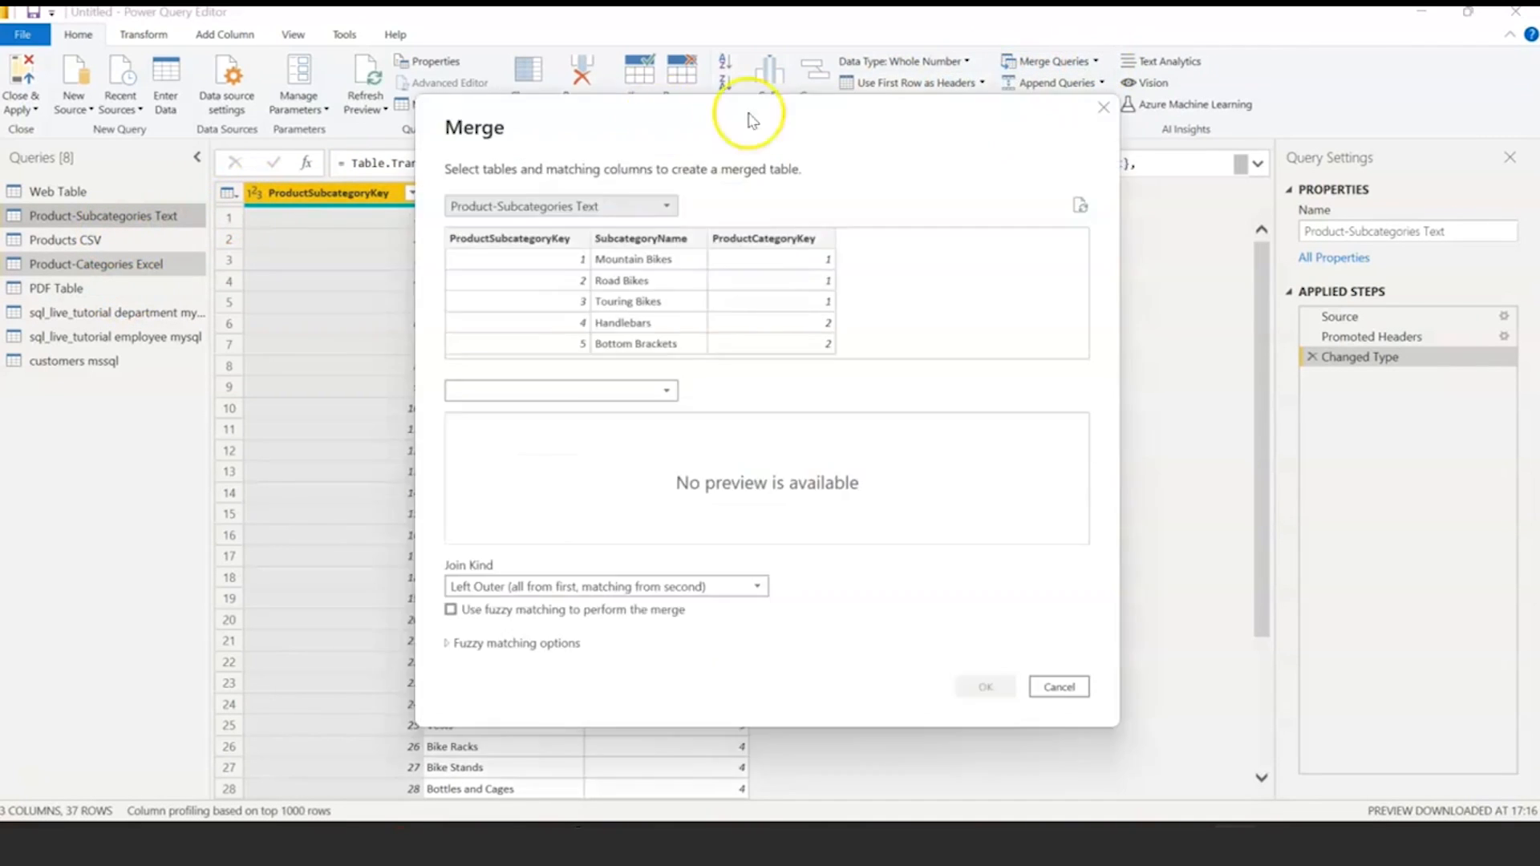
pyautogui.click(531, 215)
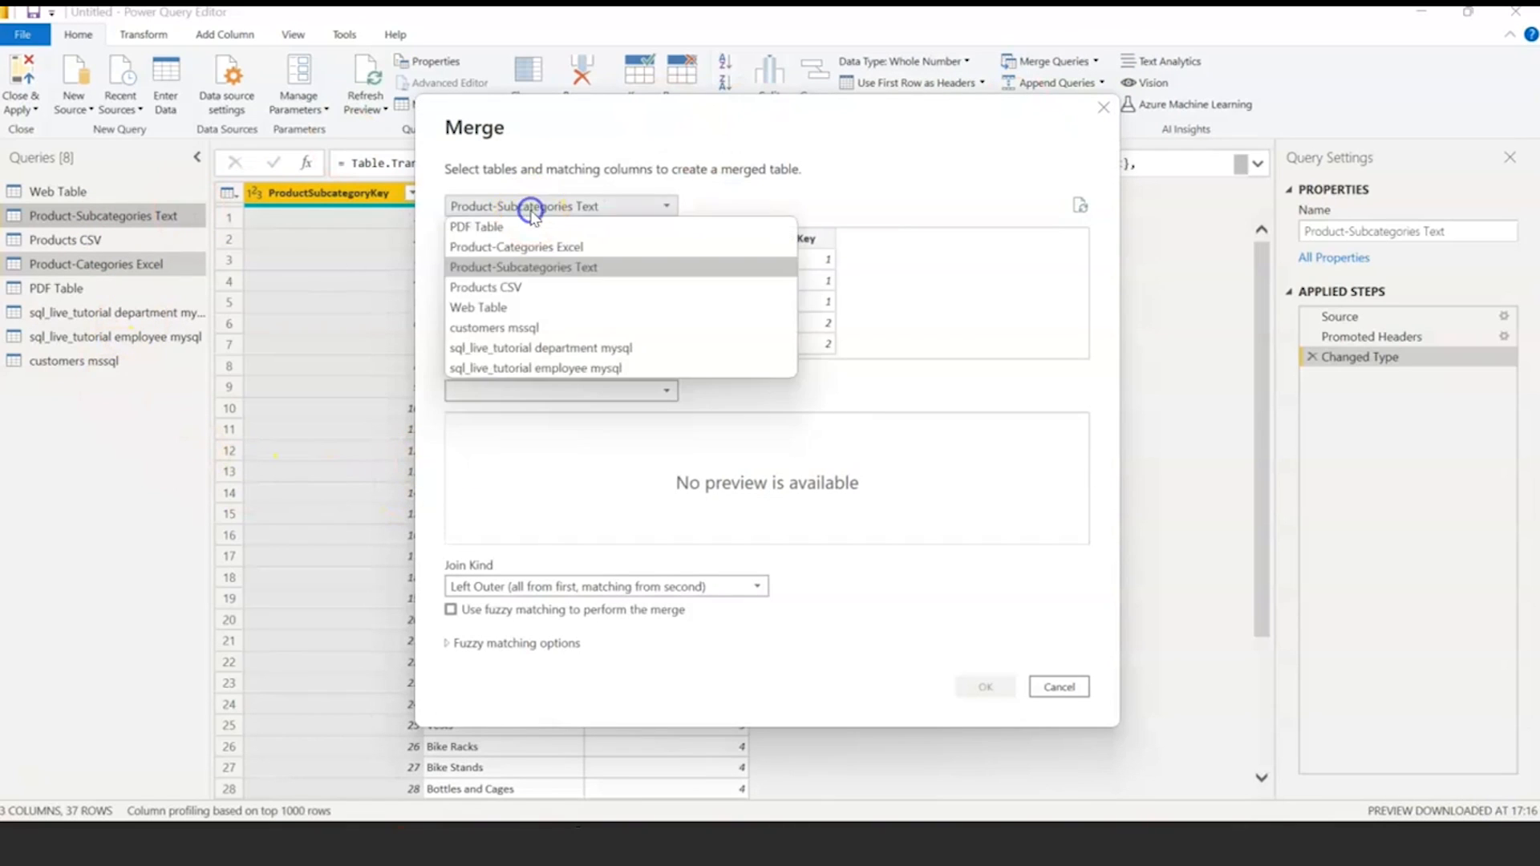
pyautogui.click(525, 242)
pyautogui.click(543, 393)
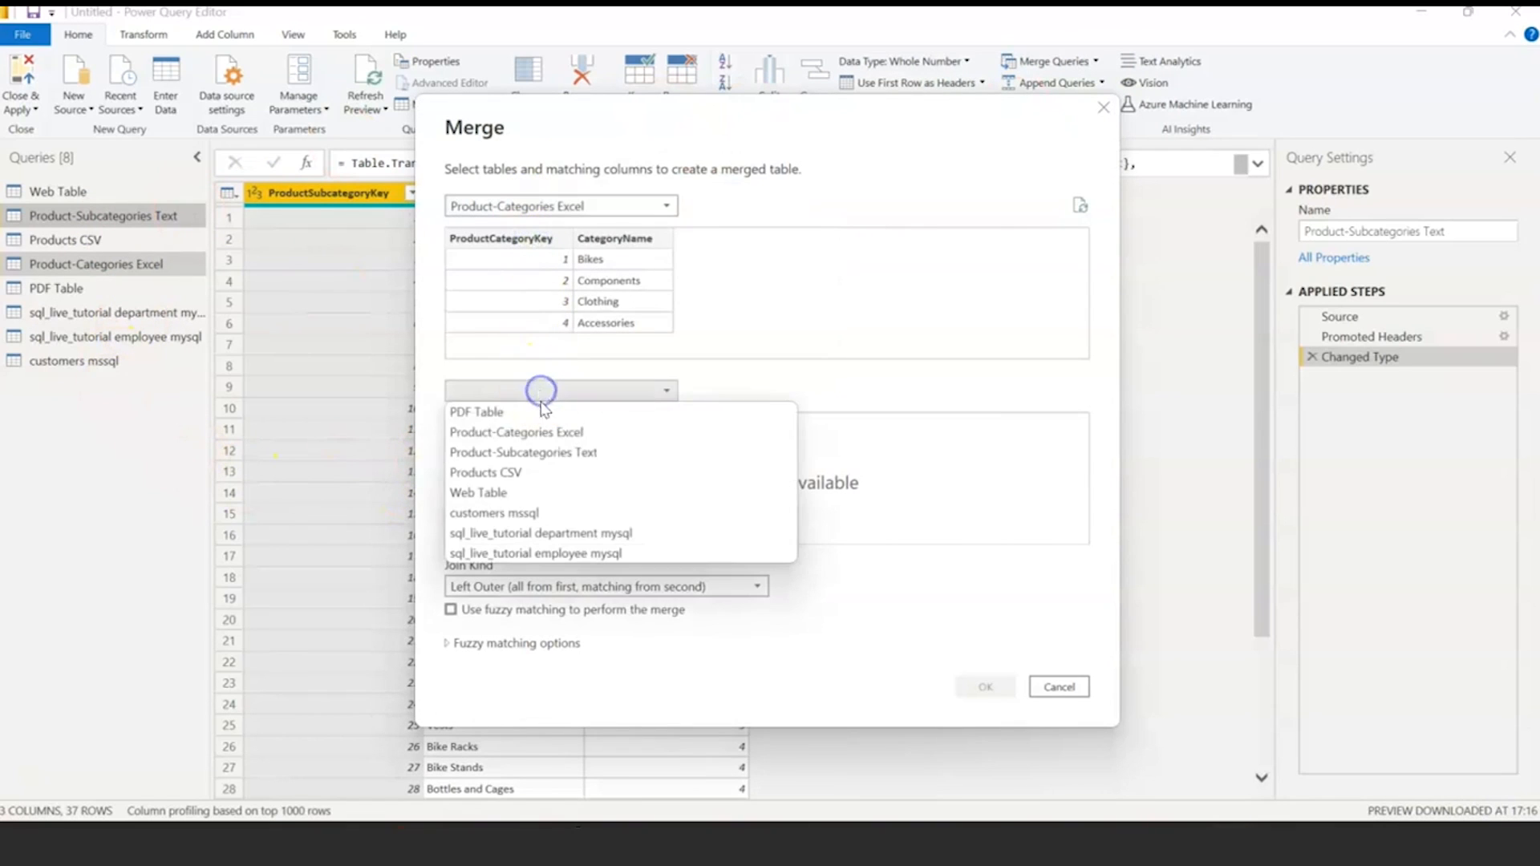
pyautogui.click(540, 450)
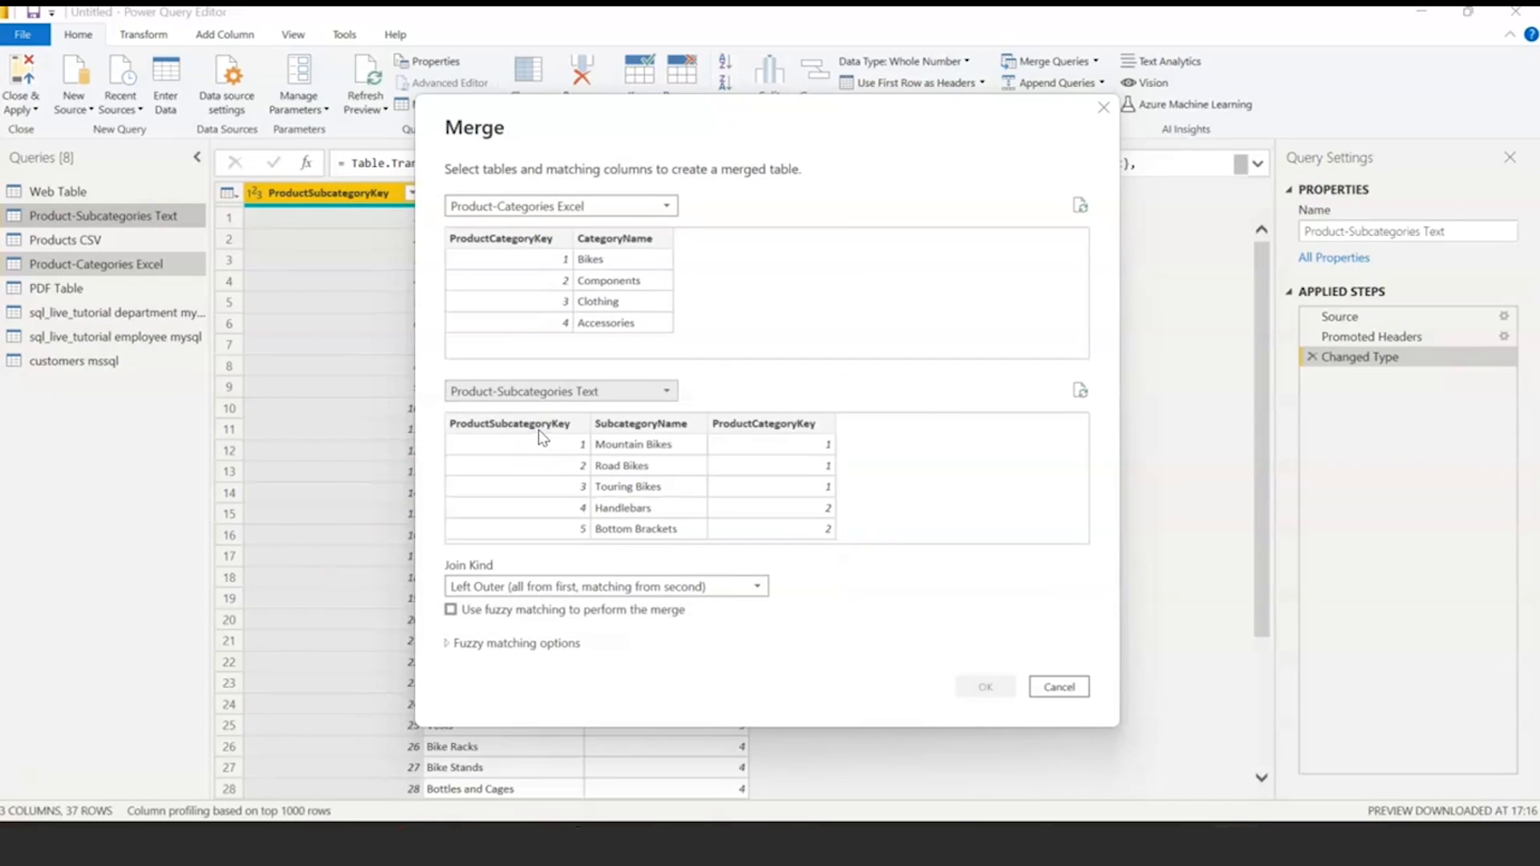
# - Match the two tables on ProductCategoryKey and create the merged query with the Left Outer join
pyautogui.click(536, 426)
pyautogui.click(530, 241)
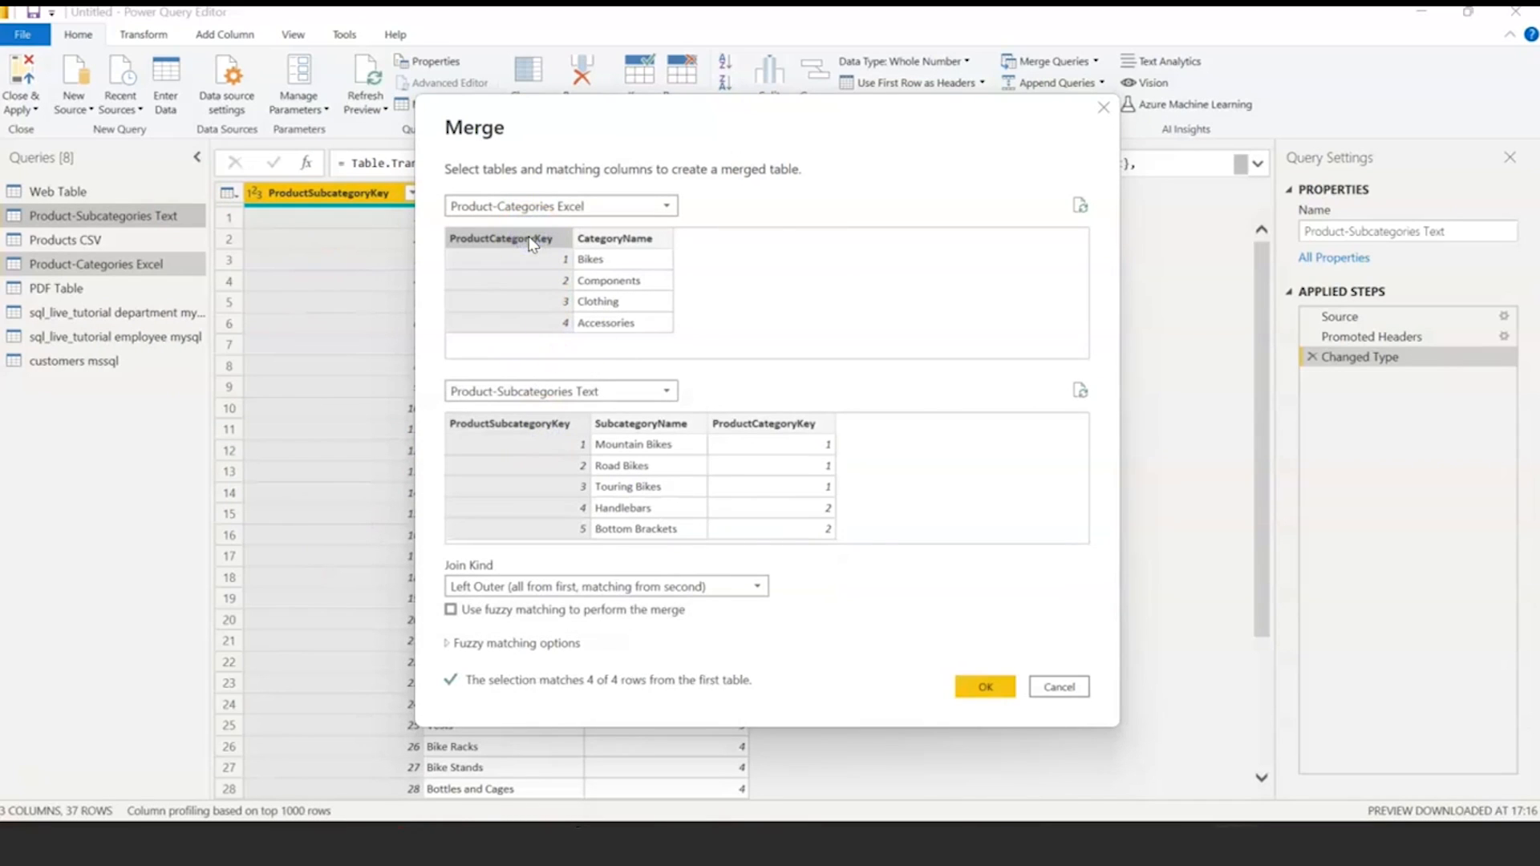
pyautogui.click(749, 423)
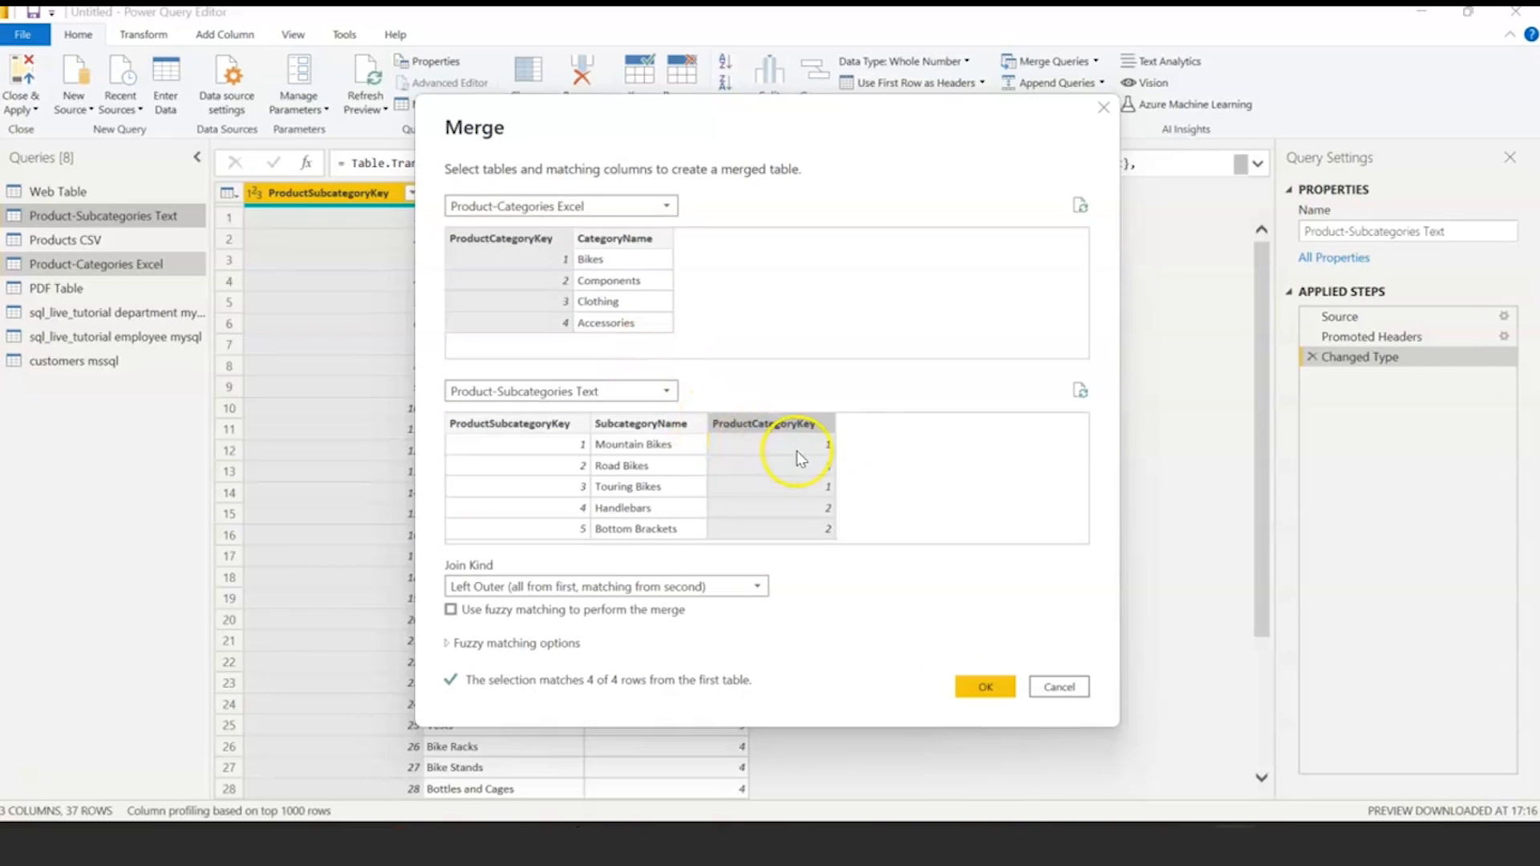
pyautogui.click(986, 687)
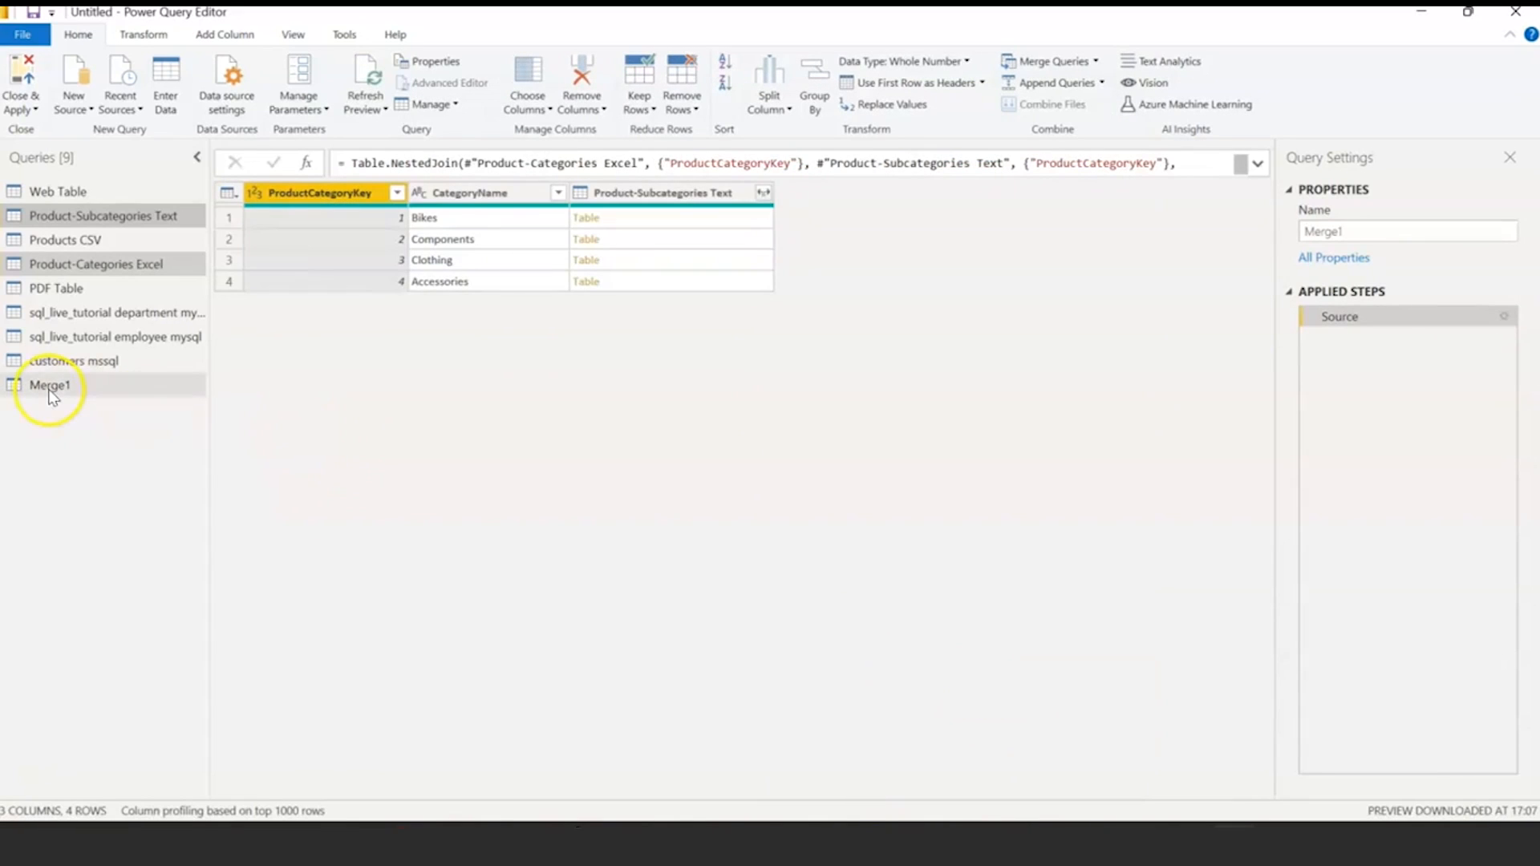
# - Expand the Product-Subcategories Text column of the merged query to only ProductSubcategoryKey and SubcategoryName
pyautogui.click(50, 389)
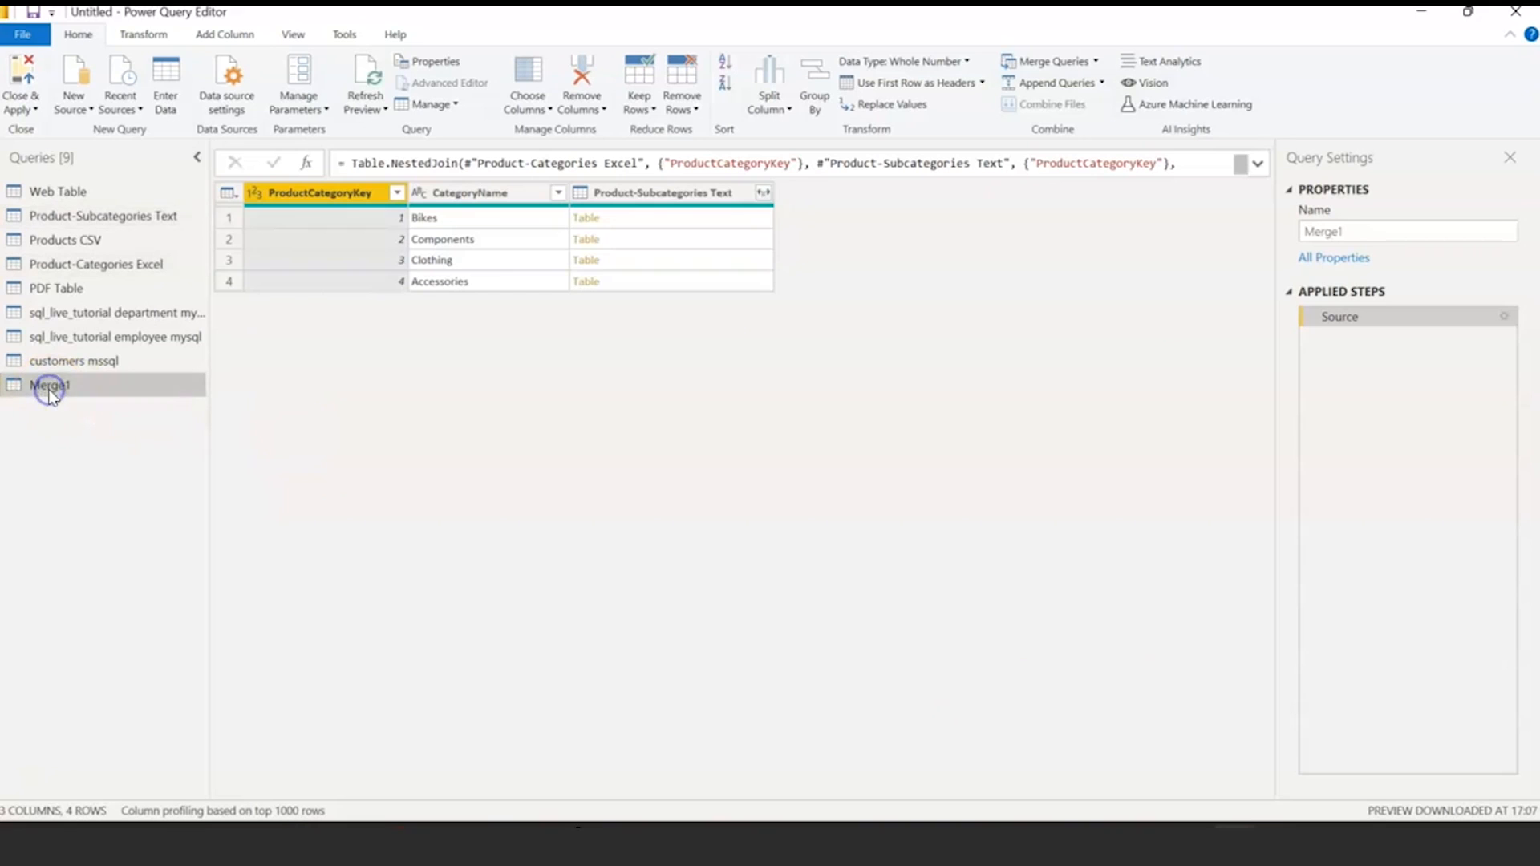
pyautogui.click(763, 194)
pyautogui.click(469, 334)
pyautogui.click(668, 430)
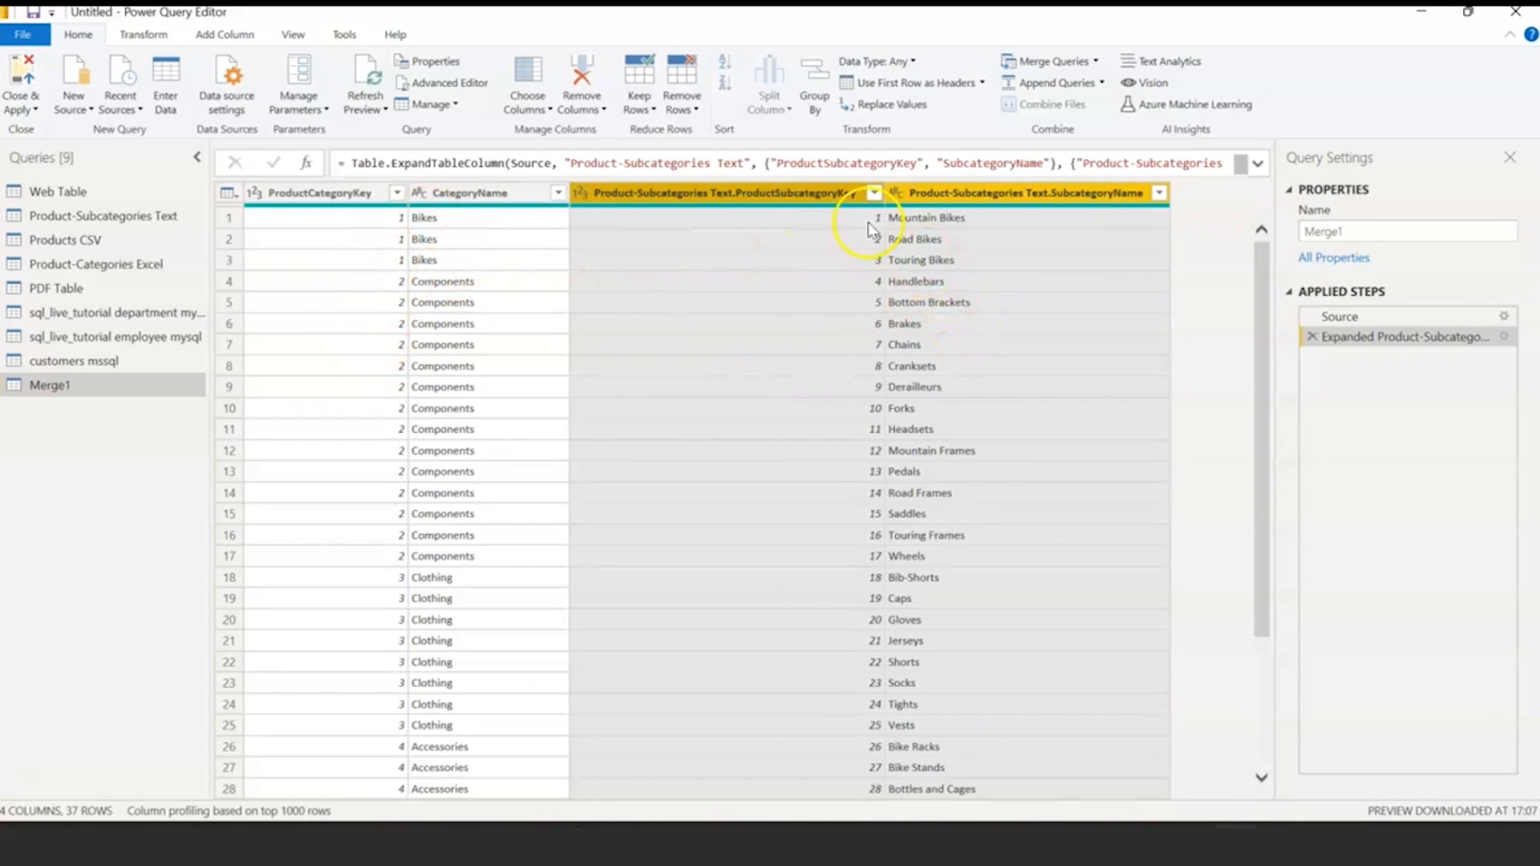
# - Rename the merged query as Category-Subcategry-Table
pyautogui.rightClick(68, 384)
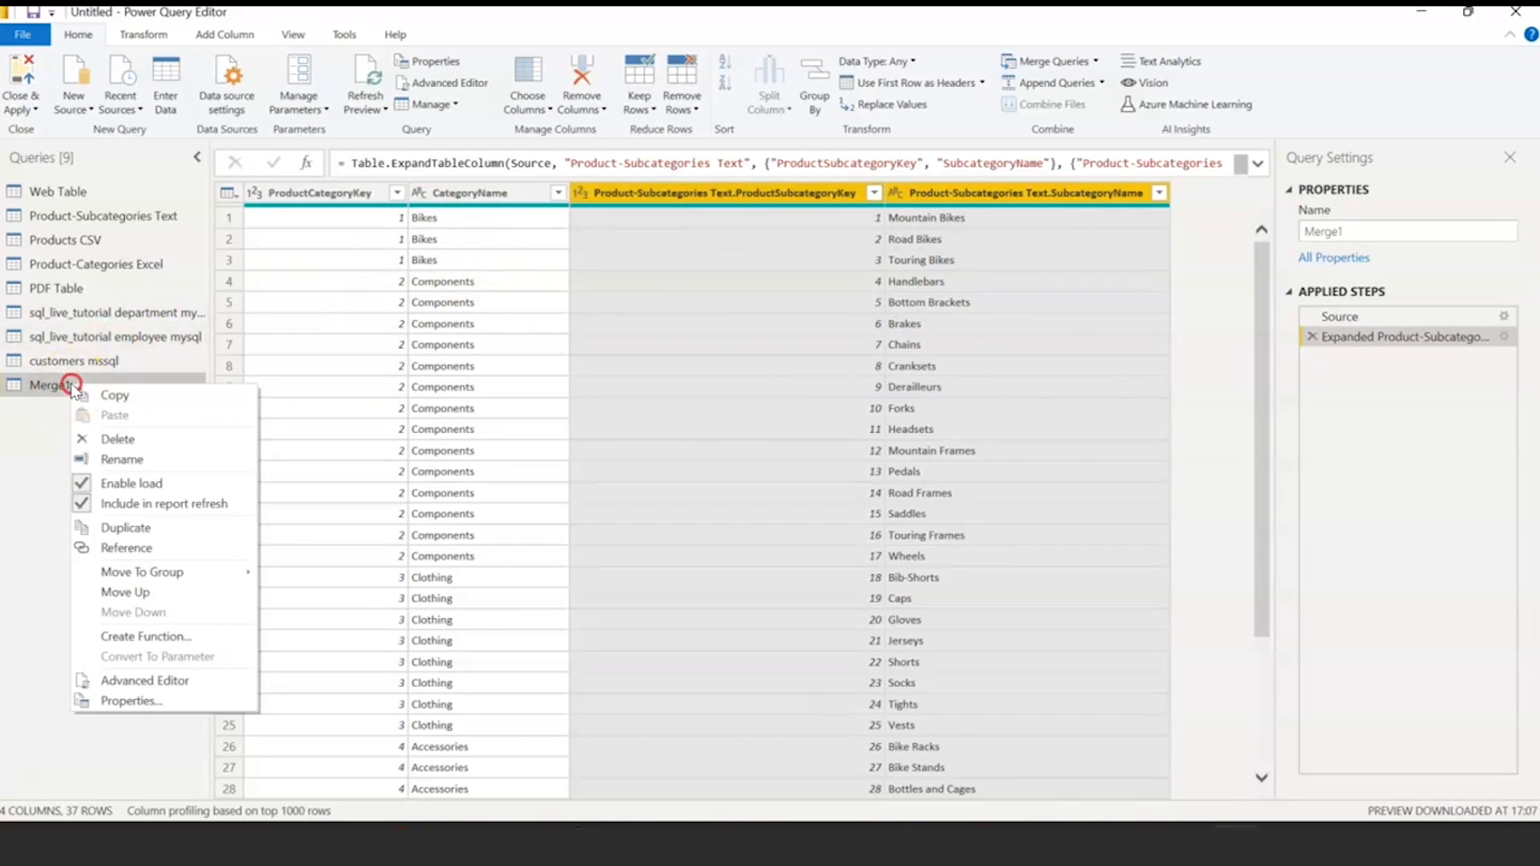
pyautogui.click(108, 459)
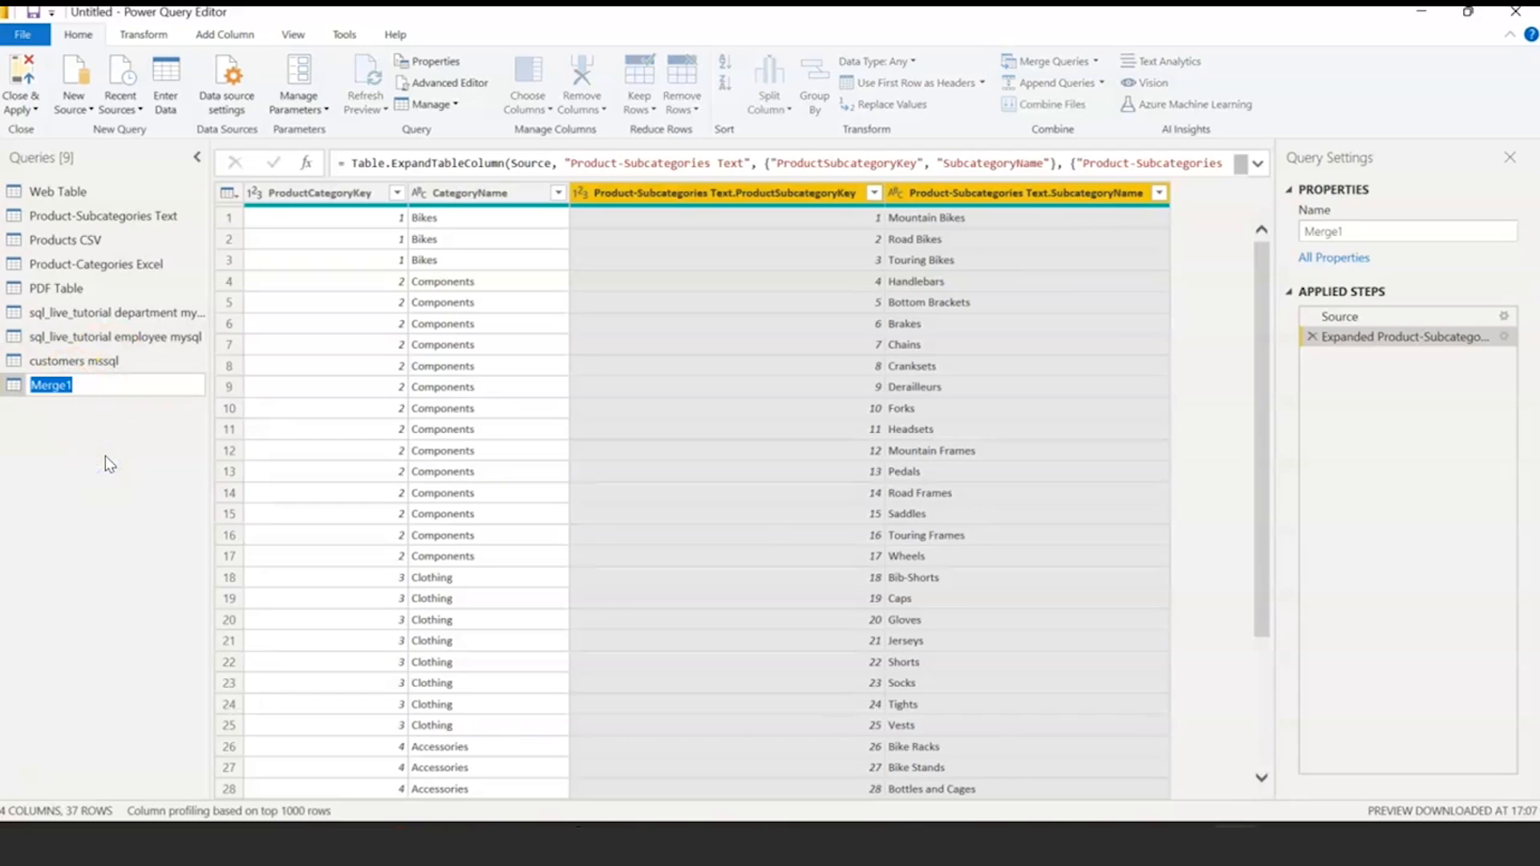
pyautogui.write('Category-Subcategry-Table')
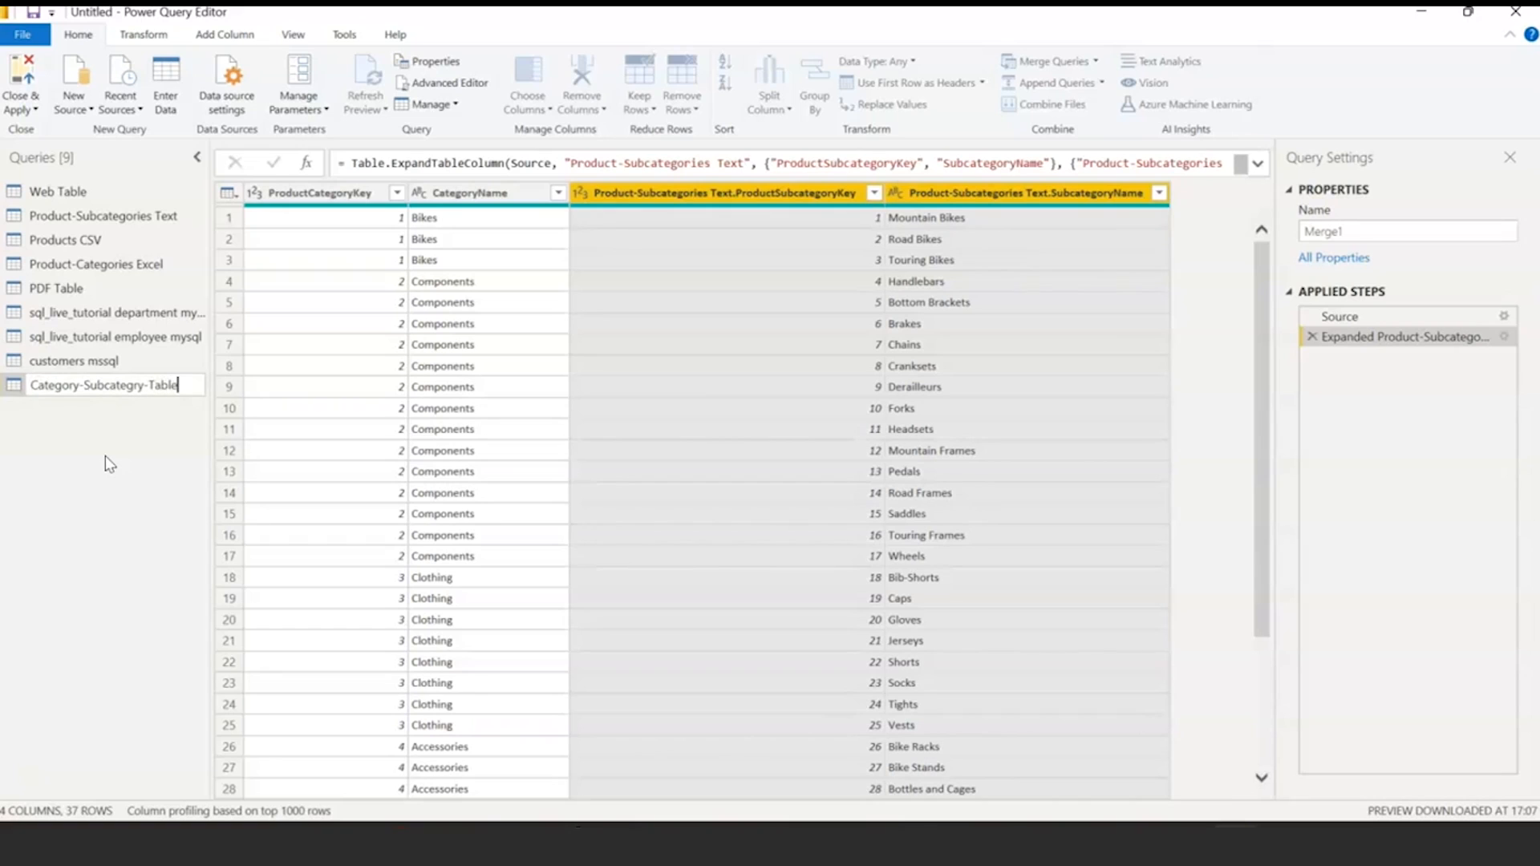
pyautogui.press('Return')
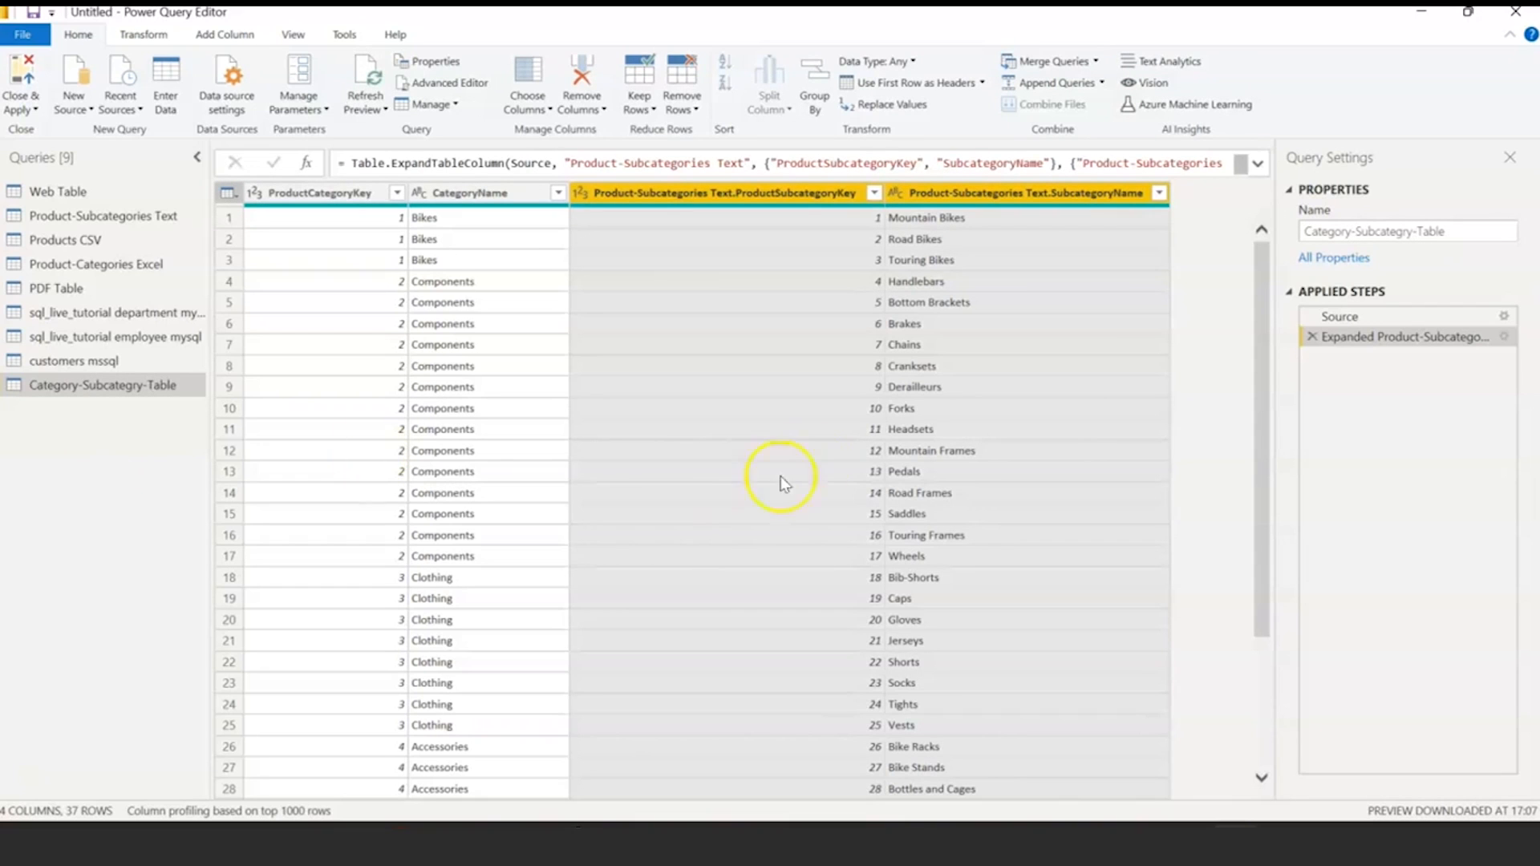
# - Close the query editor with the changes applied and display the rows of Category-Subcategry-Table in the table data
pyautogui.click(38, 117)
pyautogui.click(38, 133)
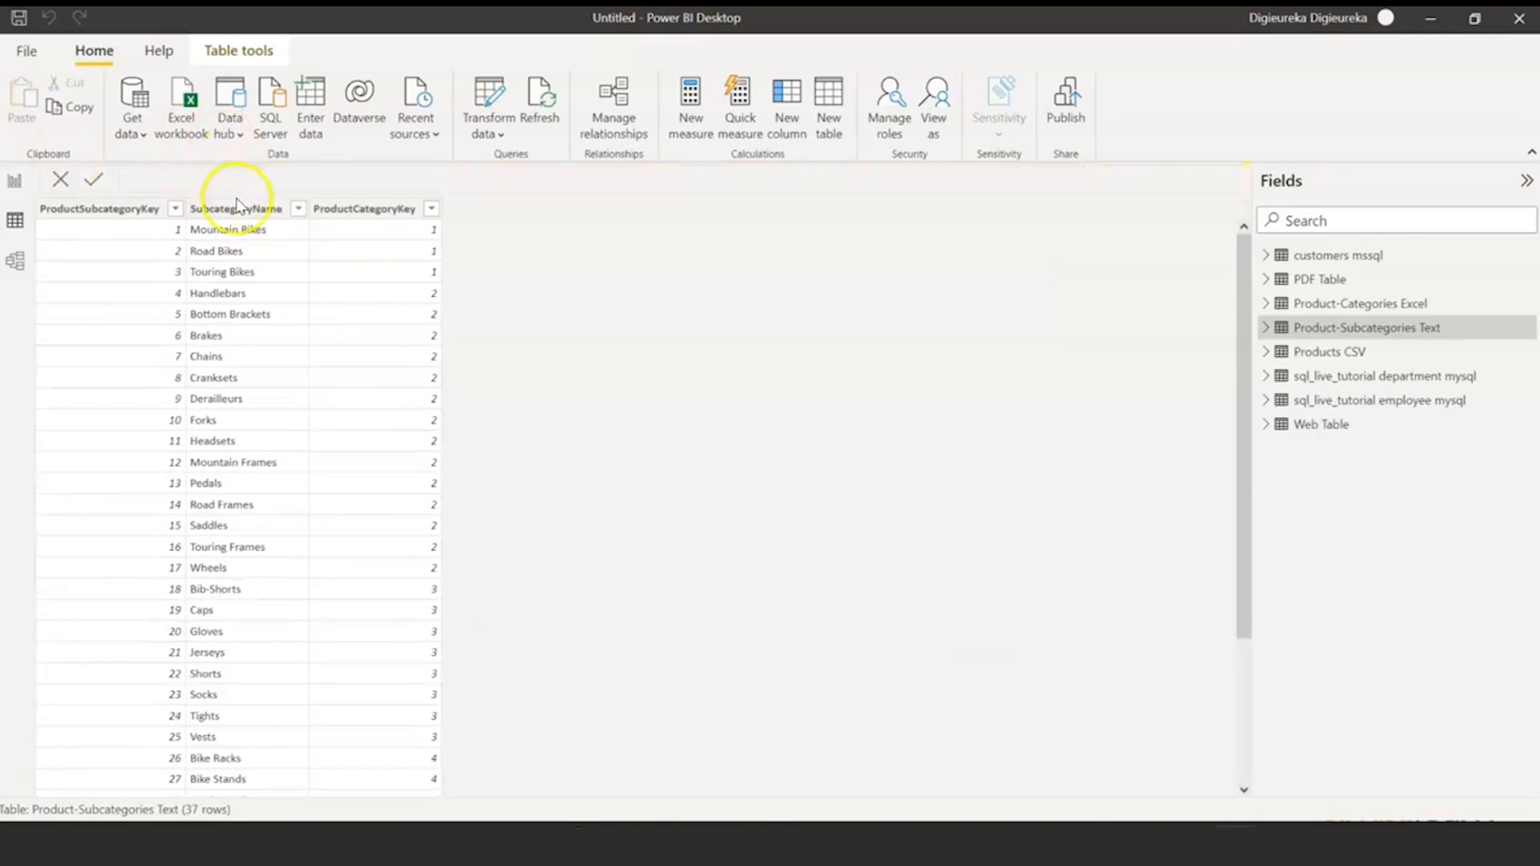
pyautogui.click(1388, 258)
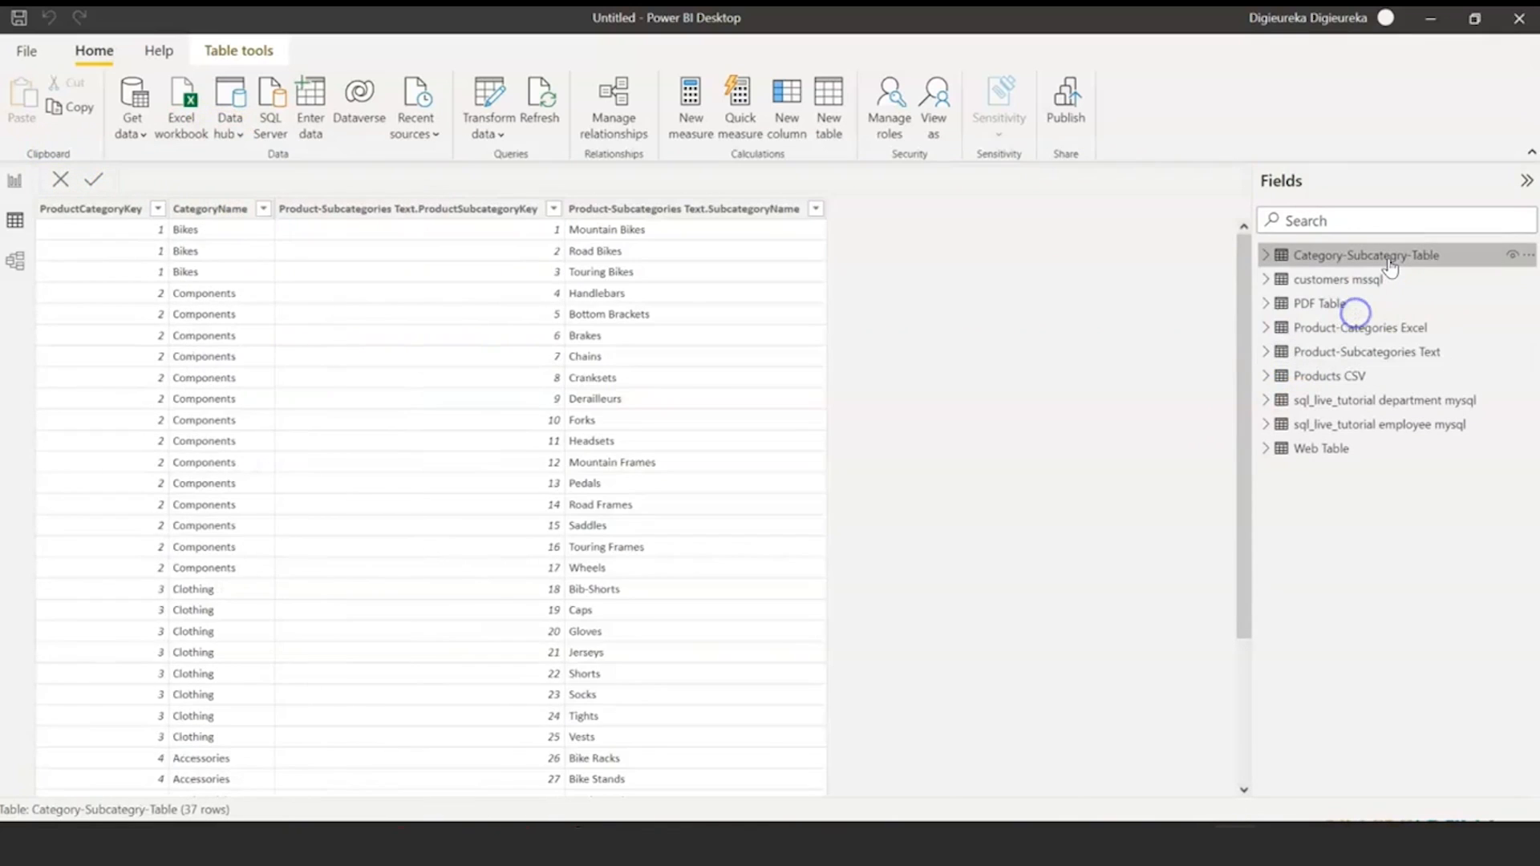
pyautogui.scroll(-3, 979, 402)
pyautogui.scroll(2, 997, 462)
pyautogui.scroll(1, 997, 462)
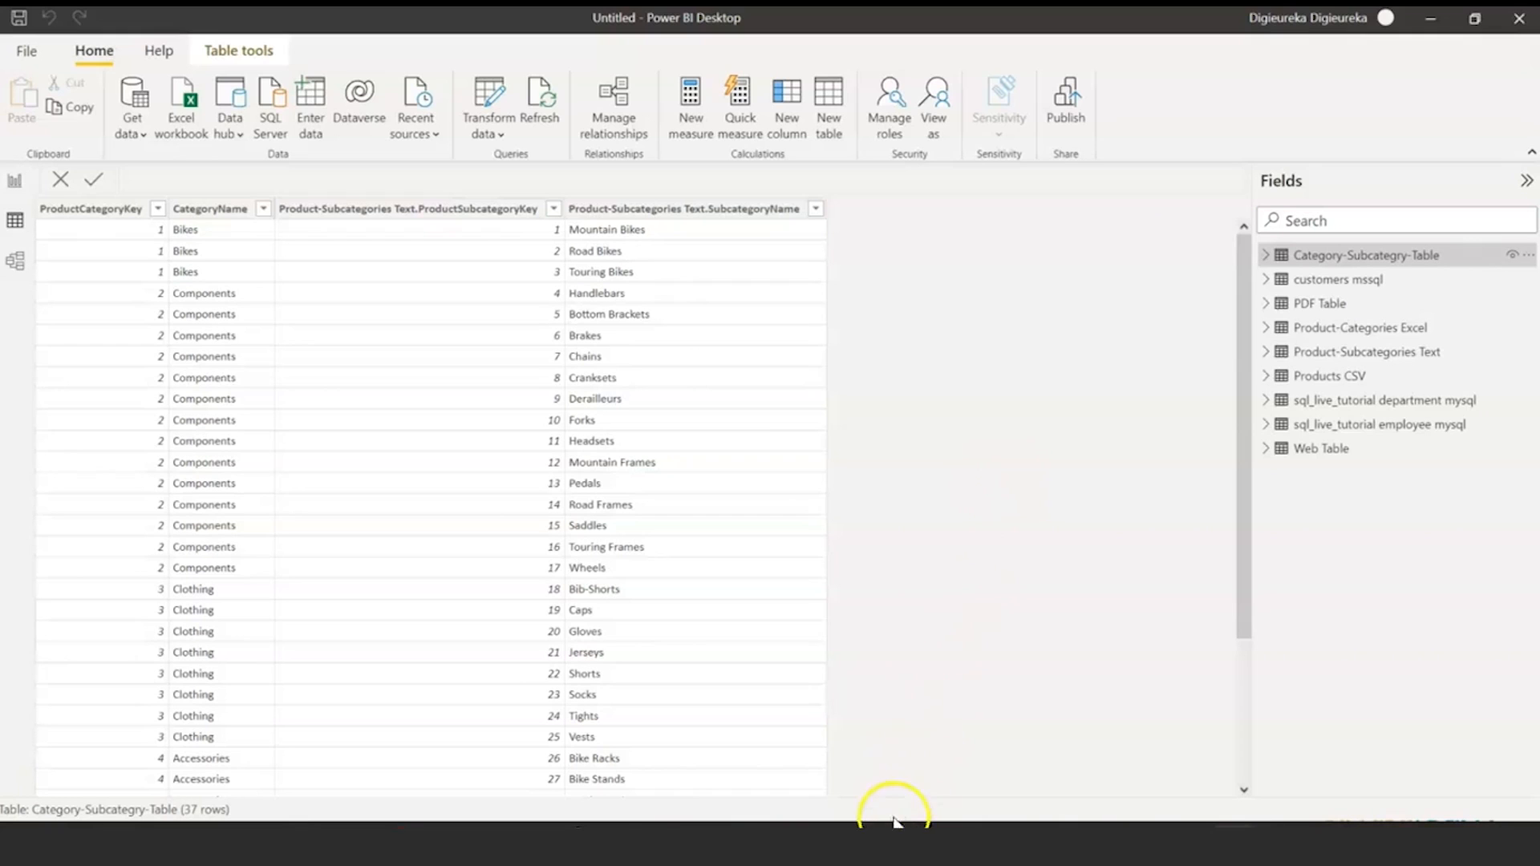
pyautogui.moveTo(646, 830)
pyautogui.click(724, 756)
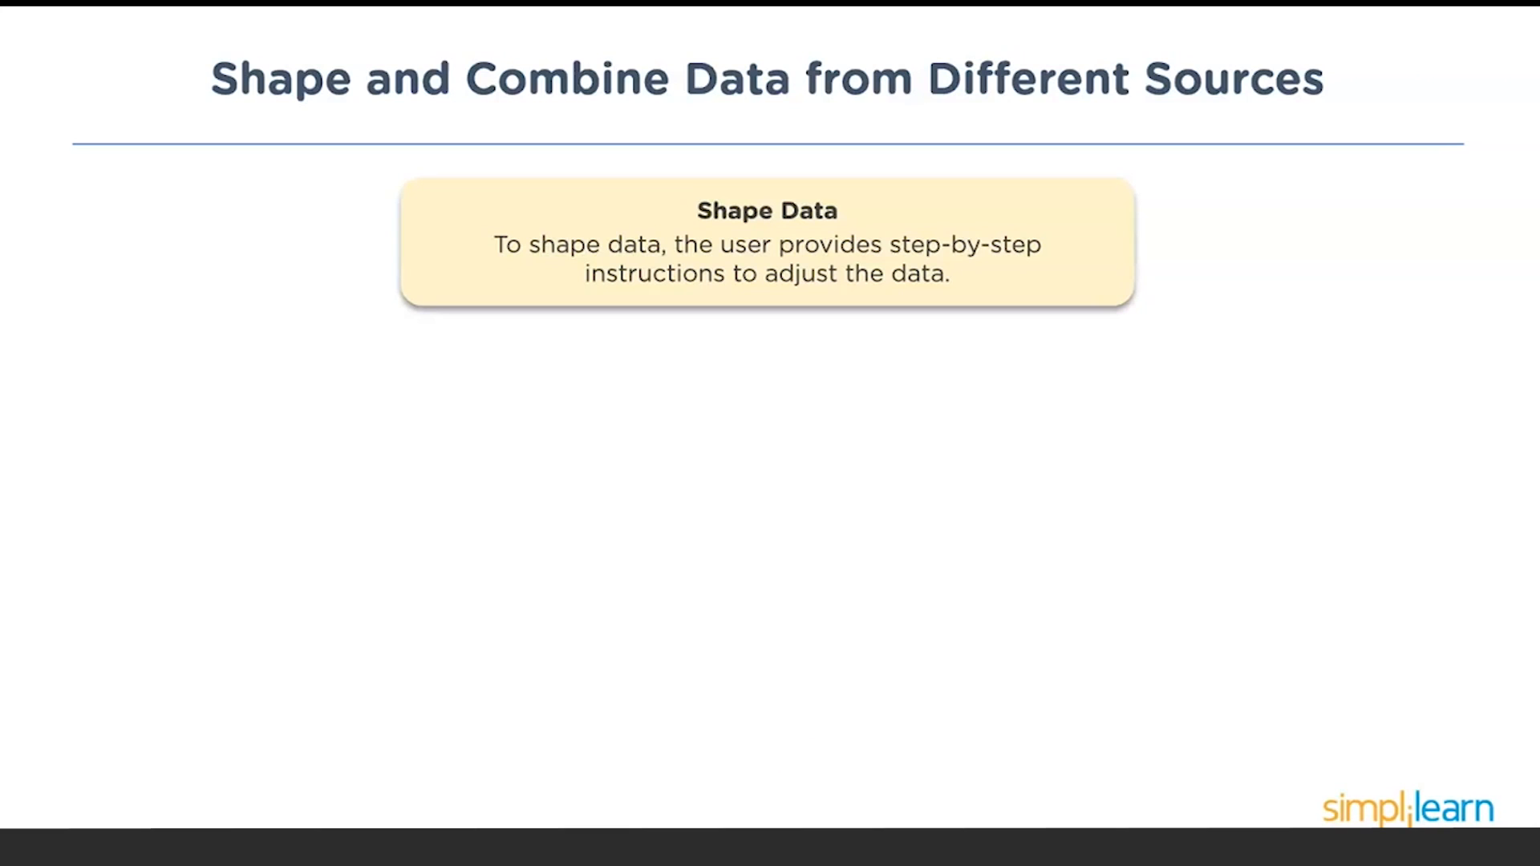
pyautogui.press('Right')
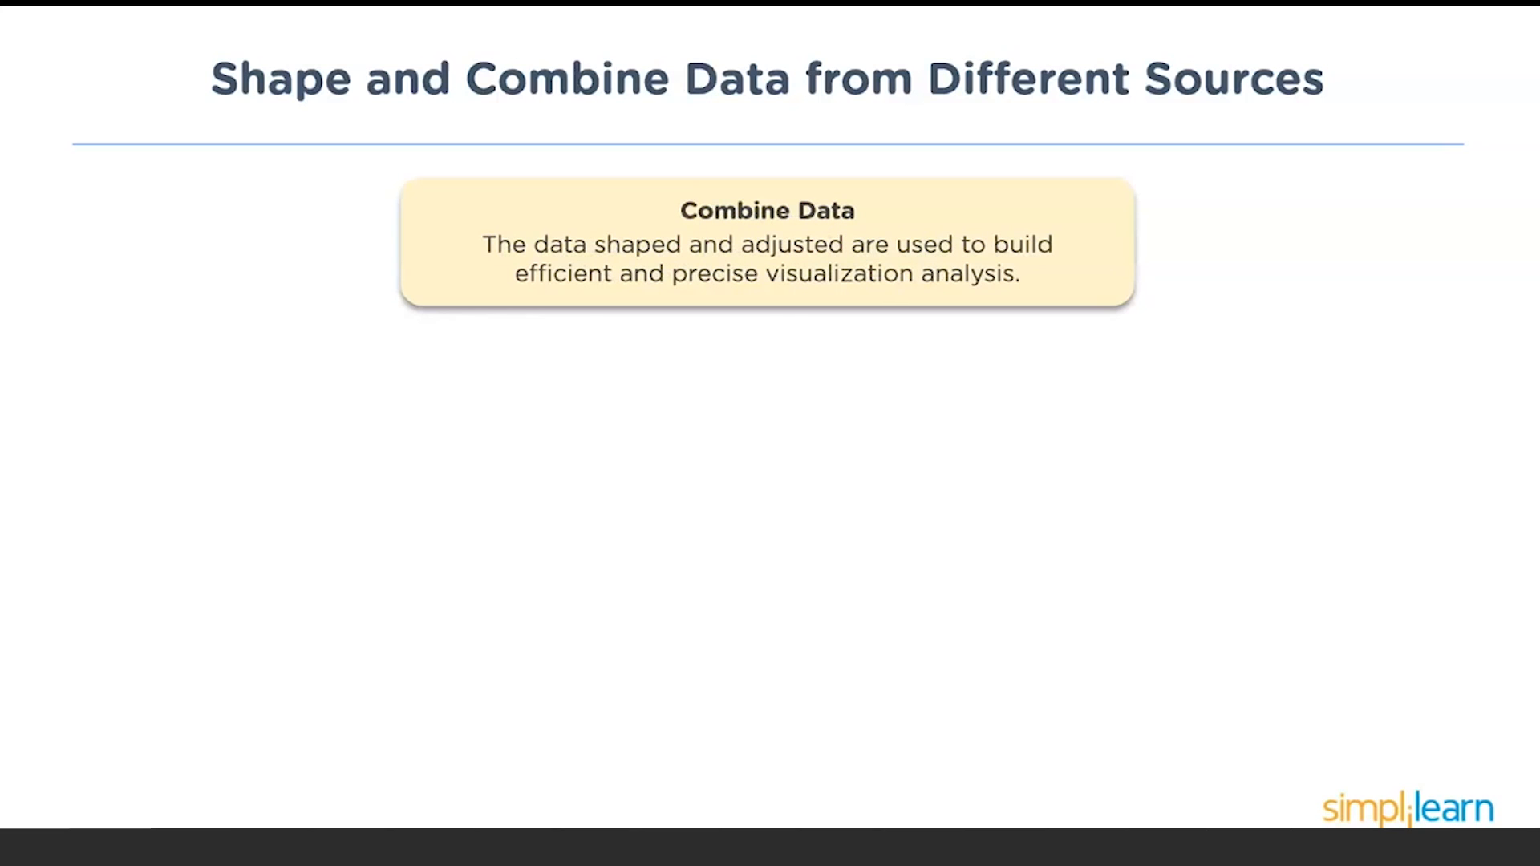